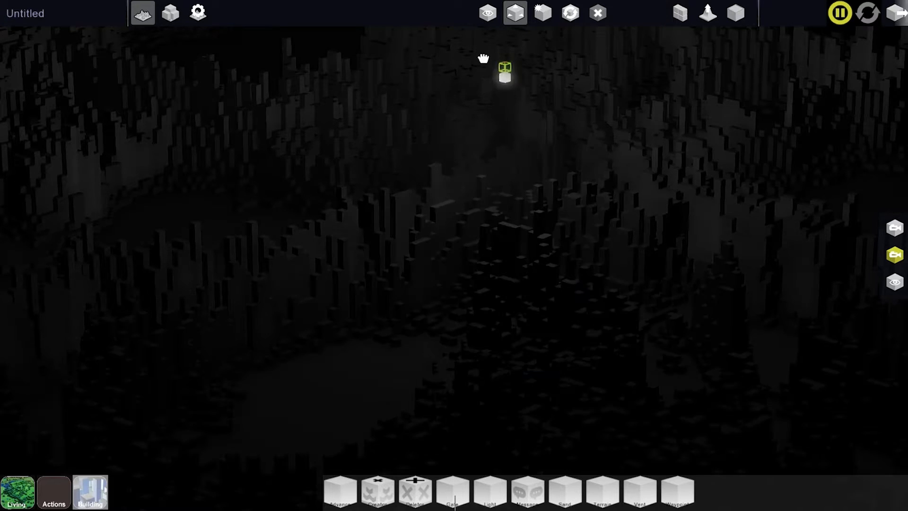
# Place a light in the dark basin, raise its range to about 141, and move it up to the far ridge.
pyautogui.moveTo(438, 184); pyautogui.dragTo(483, 171, button='middle')
pyautogui.moveTo(449, 202); pyautogui.dragTo(555, 357, button='middle')
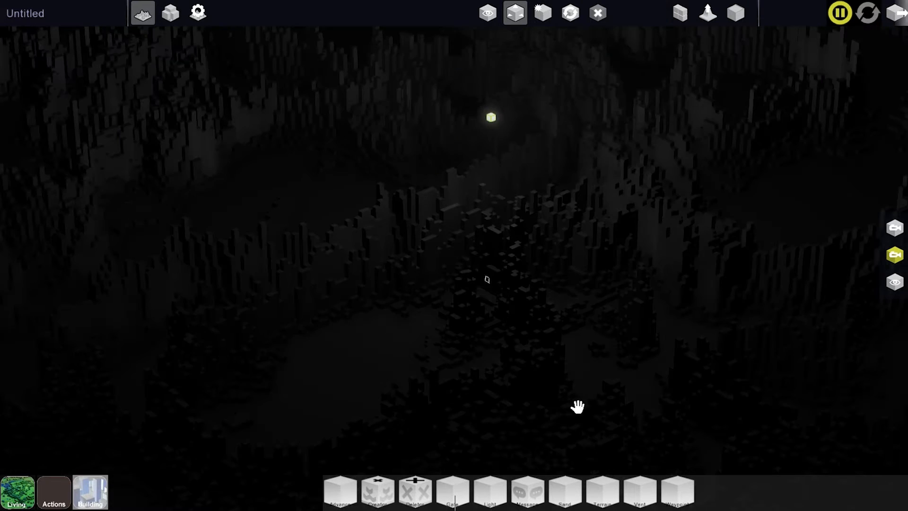
pyautogui.click(327, 367)
pyautogui.click(325, 387)
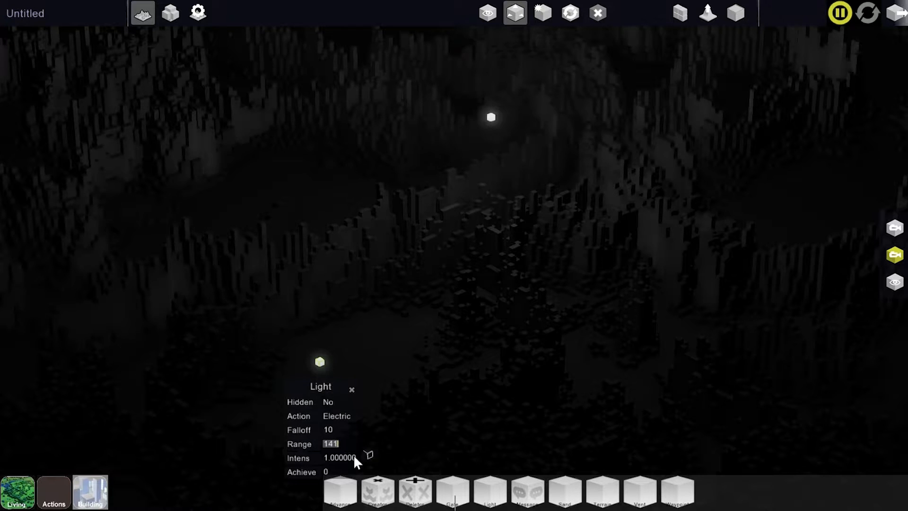
pyautogui.moveTo(424, 456); pyautogui.dragTo(609, 439)
pyautogui.moveTo(321, 363); pyautogui.dragTo(222, 52)
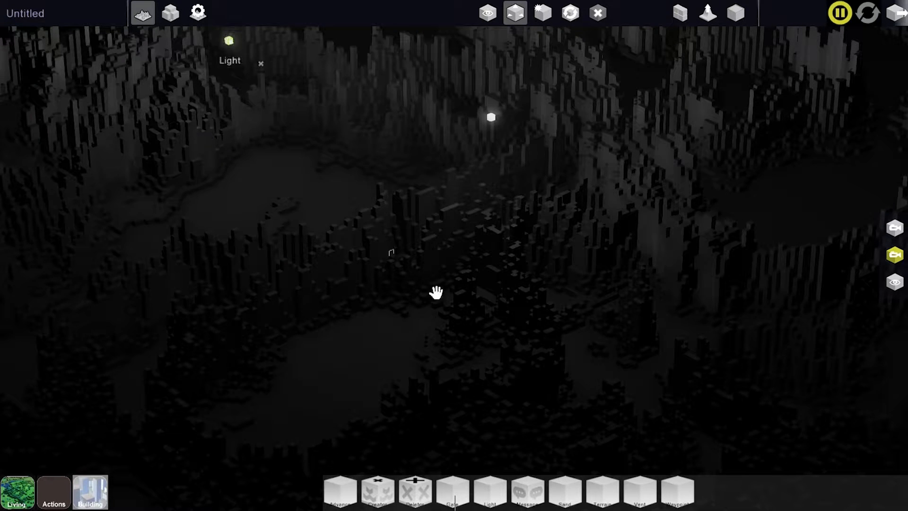
# Place another light in the neighbouring valley basin and increase its range.
pyautogui.moveTo(439, 299); pyautogui.dragTo(274, 276)
pyautogui.moveTo(535, 220); pyautogui.dragTo(272, 300)
pyautogui.moveTo(490, 492); pyautogui.dragTo(420, 252)
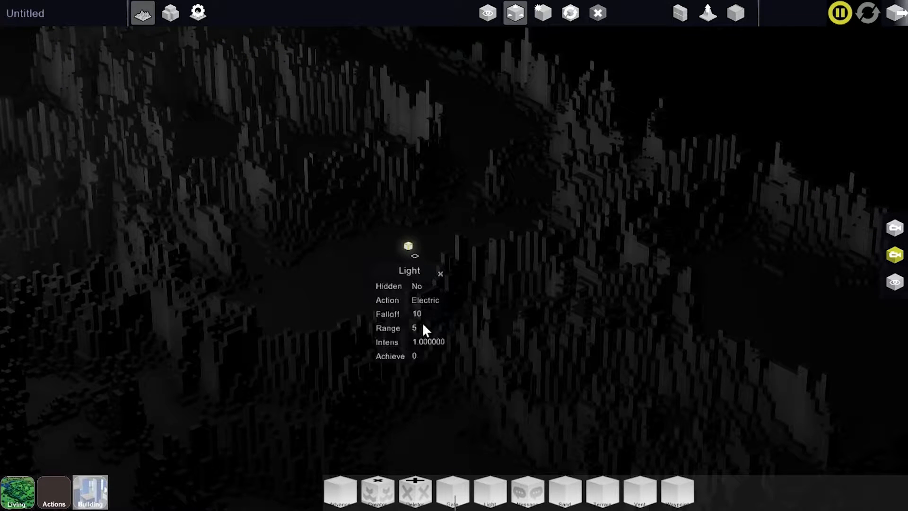
pyautogui.moveTo(428, 339); pyautogui.dragTo(637, 309)
pyautogui.click(405, 245)
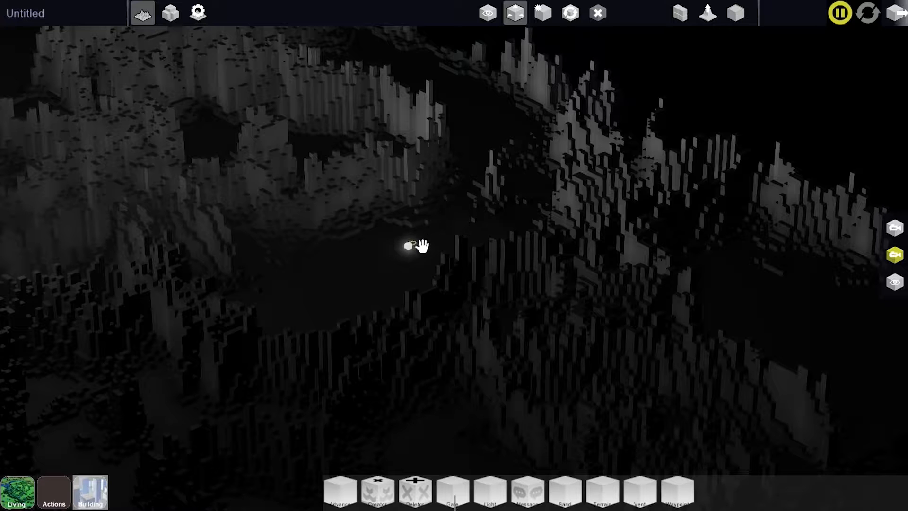
# Lift the valley light well above the basin floor so it shines over the surrounding ridges.
pyautogui.scroll(3, 419, 243)
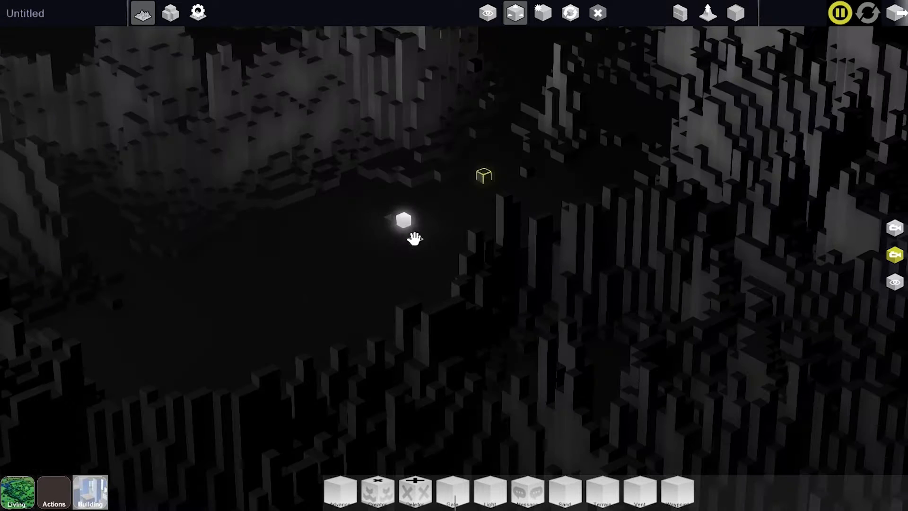
pyautogui.moveTo(404, 222); pyautogui.dragTo(457, 98)
pyautogui.scroll(-3, 475, 252)
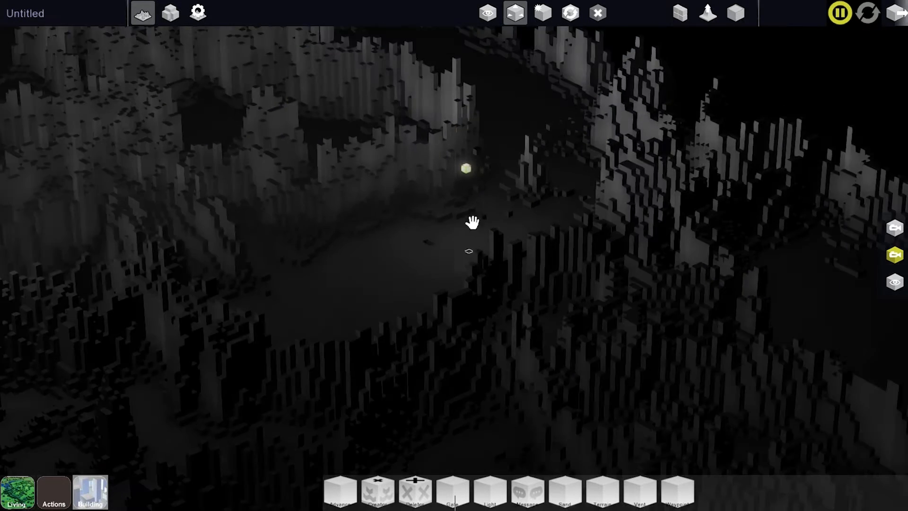
pyautogui.moveTo(466, 154); pyautogui.dragTo(464, 95)
pyautogui.moveTo(452, 199); pyautogui.dragTo(509, 276, button='middle')
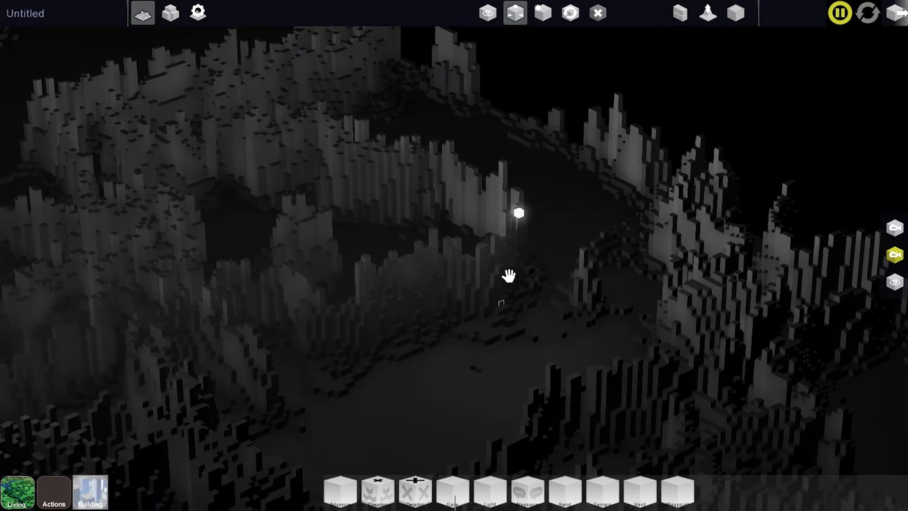
# Place a light in the unlit basin near the map edge, raise its range to about 159, and lift it above the hills.
pyautogui.moveTo(495, 379); pyautogui.dragTo(611, 168, button='middle')
pyautogui.moveTo(490, 492); pyautogui.dragTo(475, 384)
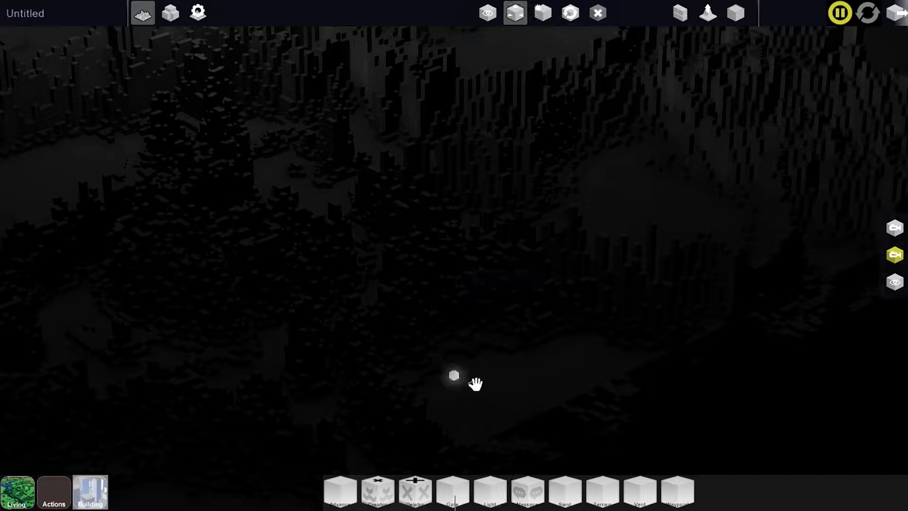
pyautogui.click(457, 402)
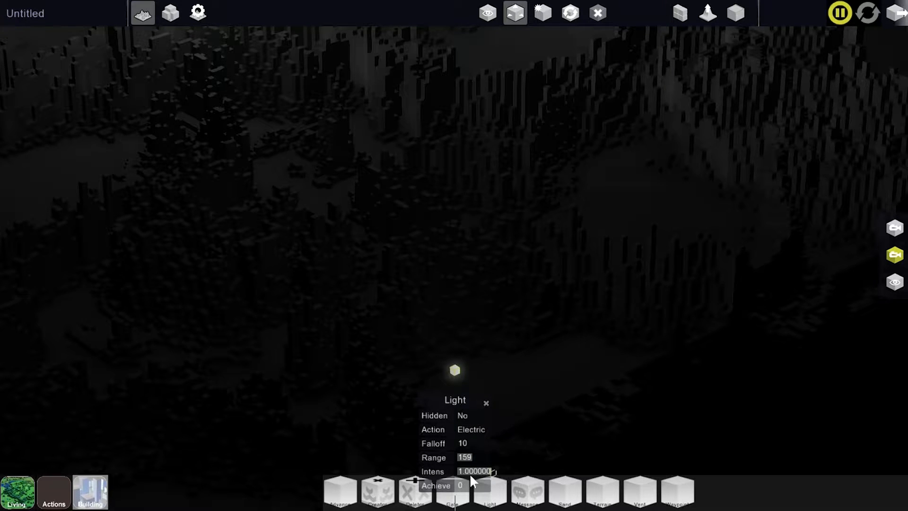
pyautogui.moveTo(492, 474); pyautogui.dragTo(549, 476)
pyautogui.moveTo(492, 476); pyautogui.dragTo(516, 426)
pyautogui.moveTo(458, 370); pyautogui.dragTo(463, 141)
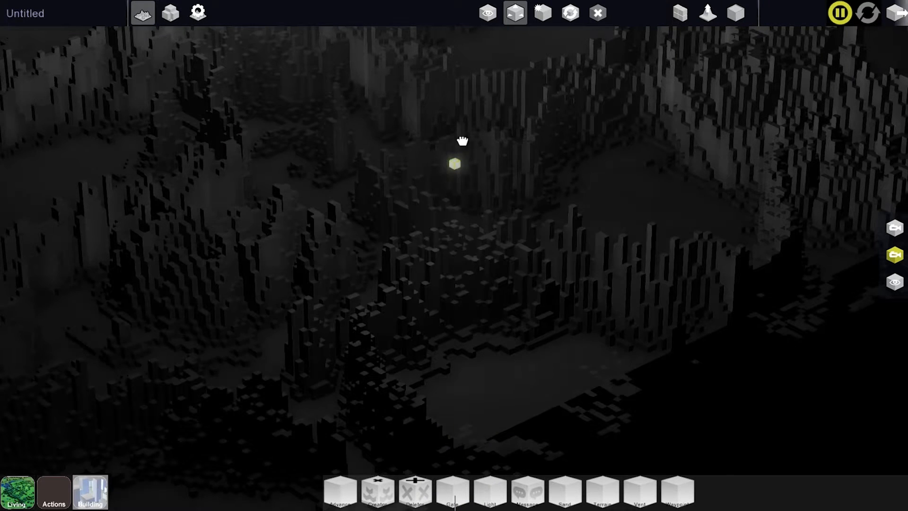
# Shape the terrain around the basins with the height brush at size 7, height 3 and blend 100.
pyautogui.moveTo(460, 219); pyautogui.dragTo(567, 330, button='middle')
pyautogui.moveTo(441, 172); pyautogui.dragTo(544, 346, button='middle')
pyautogui.moveTo(538, 212)
pyautogui.mouseDown(button='middle')
pyautogui.moveTo(470, 251)
pyautogui.moveTo(496, 260)
pyautogui.moveTo(544, 190)
pyautogui.mouseUp(button='middle')
pyautogui.click(708, 13)
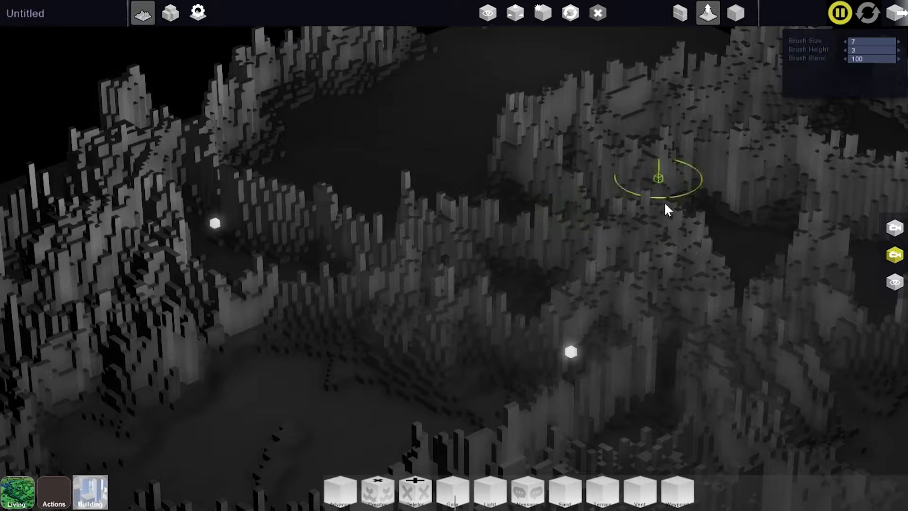
pyautogui.moveTo(444, 380); pyautogui.dragTo(426, 238, button='middle')
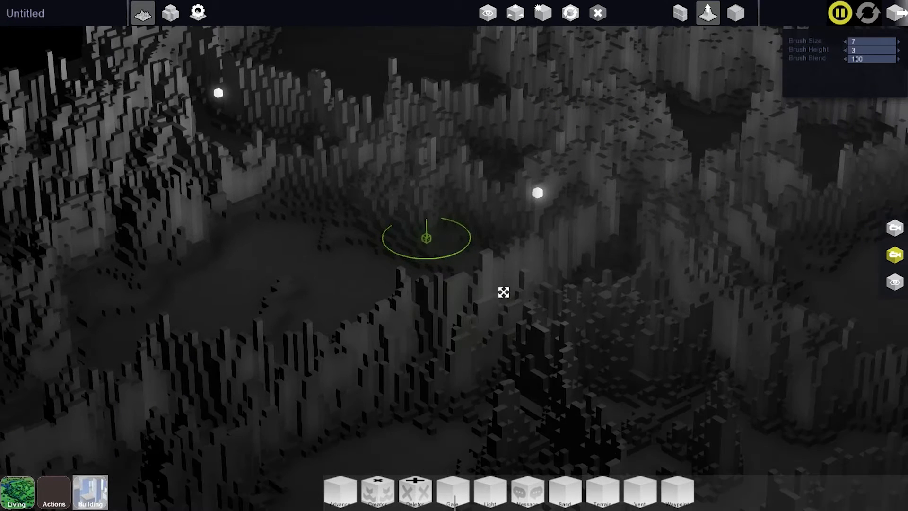
pyautogui.moveTo(603, 407)
pyautogui.mouseDown(button='middle')
pyautogui.moveTo(485, 240)
pyautogui.moveTo(519, 308)
pyautogui.mouseUp(button='middle')
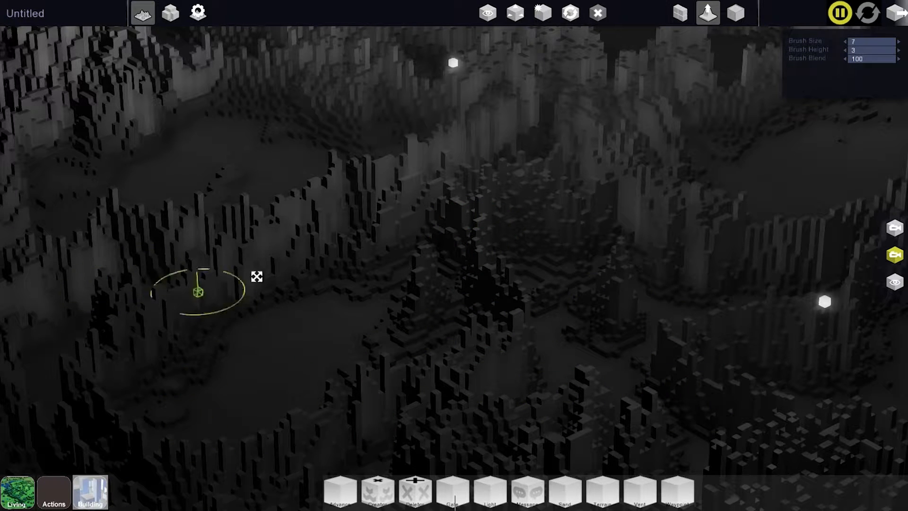
# Choose a dark blue terrain paint, set the color noise to 12, and paint patches around the central basin.
pyautogui.click(736, 14)
pyautogui.click(768, 75)
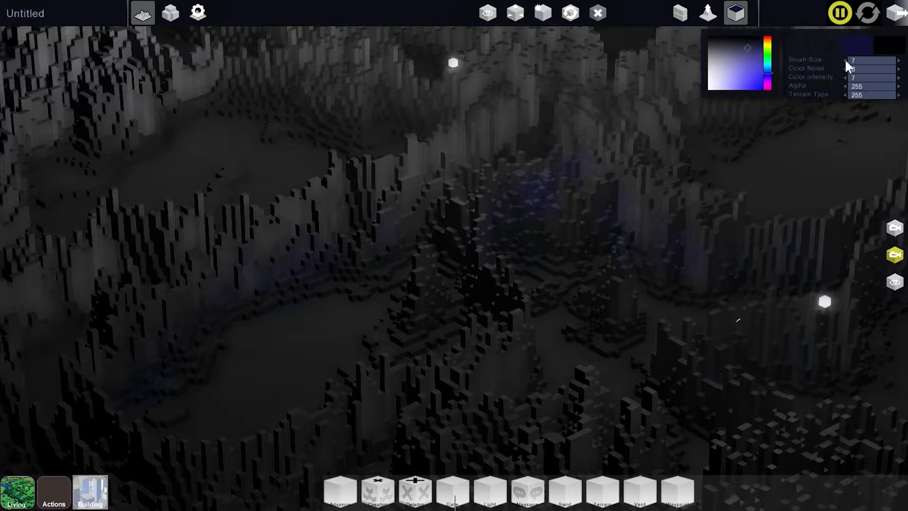
pyautogui.write('12')
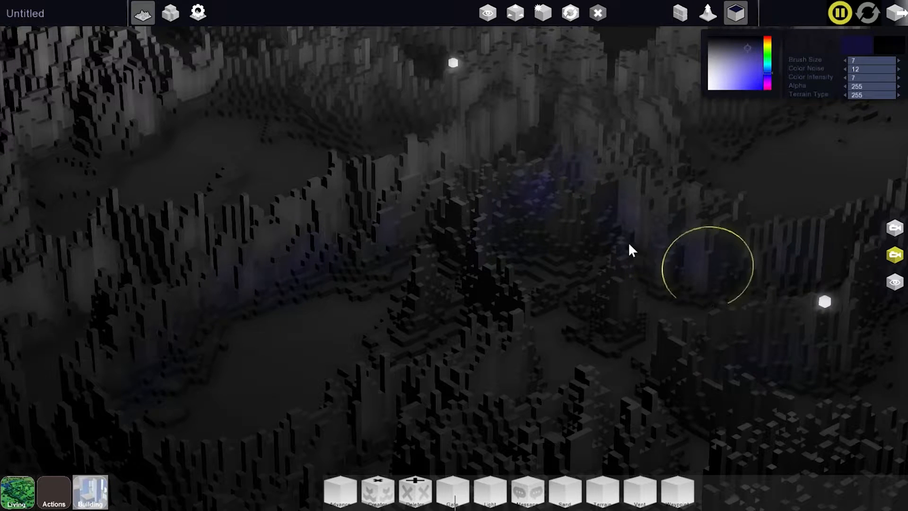
pyautogui.moveTo(262, 315); pyautogui.dragTo(189, 371)
# Set the color noise to 9 and paint more dark blue along the basin edges and neighbouring valley floors.
pyautogui.click(862, 69)
pyautogui.write('9')
pyautogui.moveTo(332, 462)
pyautogui.mouseDown()
pyautogui.moveTo(384, 322)
pyautogui.moveTo(342, 310)
pyautogui.mouseUp()
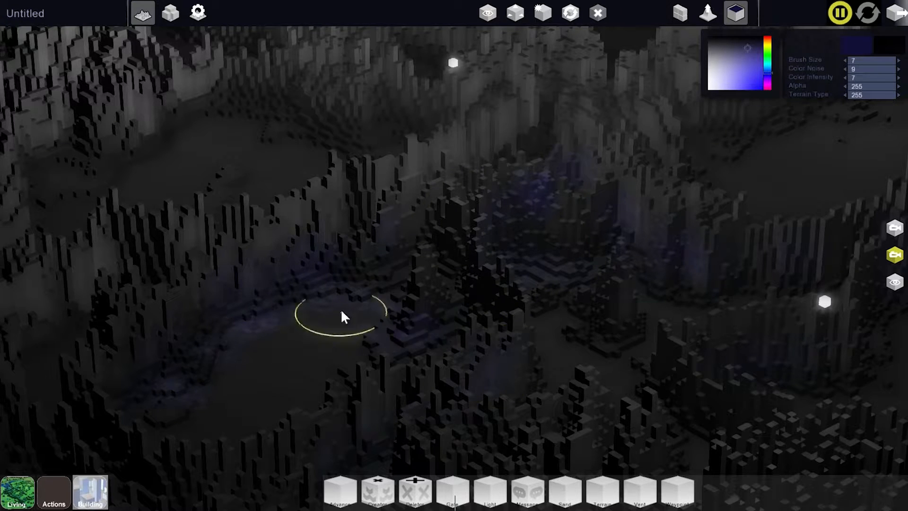
pyautogui.moveTo(332, 153); pyautogui.dragTo(311, 205, button='middle')
pyautogui.moveTo(312, 294); pyautogui.dragTo(781, 111, button='middle')
# Pick a darker, less saturated blue, set the color noise to 4, and paint over the basin floors.
pyautogui.click(748, 41)
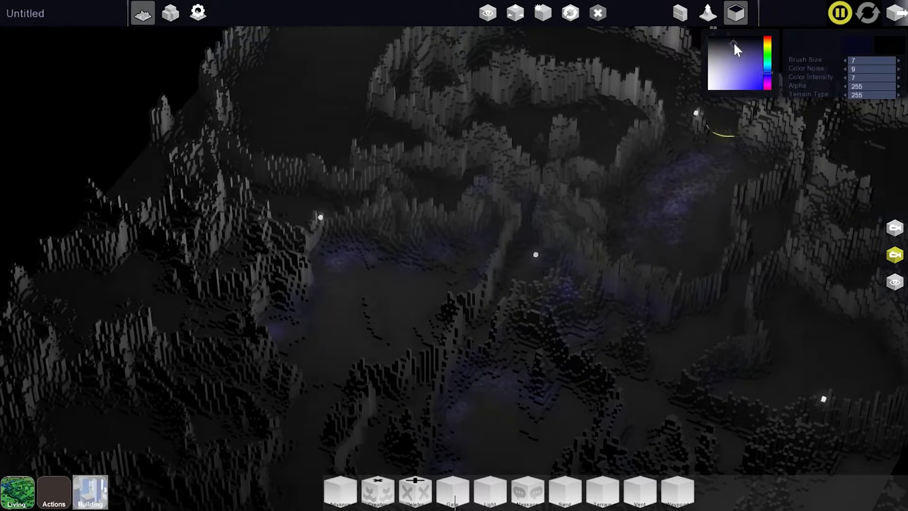
pyautogui.click(733, 44)
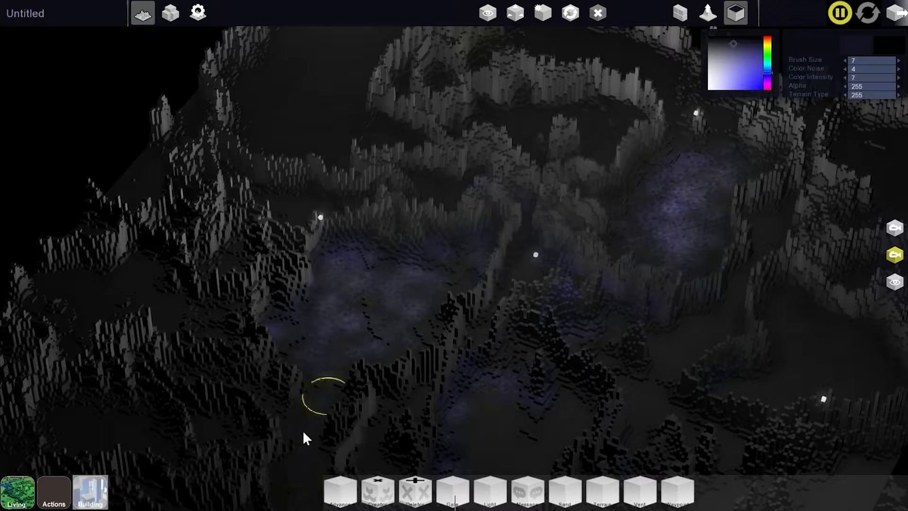
pyautogui.press('q')
pyautogui.press('s')
pyautogui.press('a')
pyautogui.moveTo(409, 334)
pyautogui.mouseDown()
pyautogui.moveTo(462, 349)
pyautogui.moveTo(383, 350)
pyautogui.moveTo(337, 386)
pyautogui.mouseUp()
pyautogui.scroll(3, 383, 350)
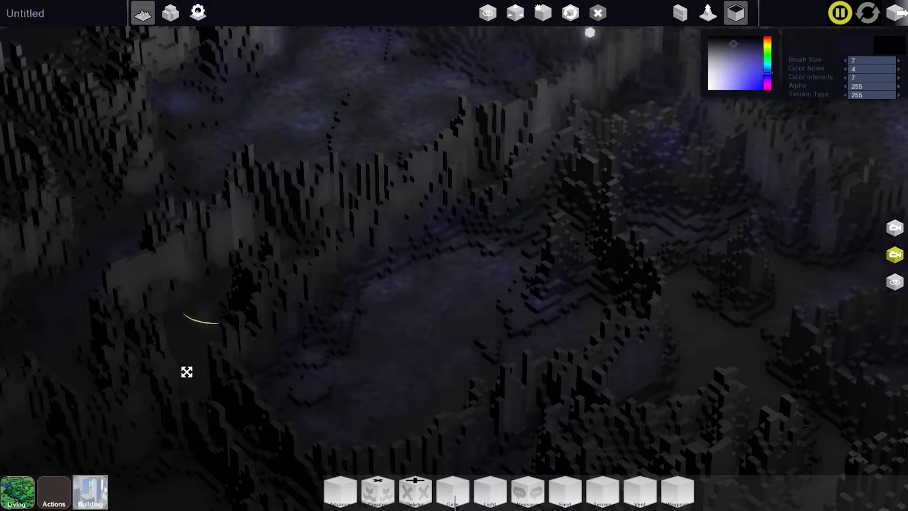
# Pick a slightly brighter blue, set color intensity to 4 and brush size to 21, and paint the basin surroundings.
pyautogui.press('q')
pyautogui.click(742, 48)
pyautogui.click(859, 78)
pyautogui.write('4')
pyautogui.click(859, 61)
pyautogui.write('21')
pyautogui.moveTo(498, 194); pyautogui.dragTo(713, 162)
pyautogui.click(280, 322)
pyautogui.press('s')
pyautogui.press('d')
pyautogui.moveTo(523, 351)
pyautogui.mouseDown()
pyautogui.moveTo(256, 377)
pyautogui.moveTo(522, 320)
pyautogui.mouseUp()
# Set the brush size to 12 and color intensity to 10, and paint blue patches near the map edge.
pyautogui.click(858, 60)
pyautogui.write('12')
pyautogui.moveTo(191, 381); pyautogui.dragTo(167, 378)
pyautogui.click(857, 77)
pyautogui.write('10')
pyautogui.moveTo(662, 369)
pyautogui.mouseDown()
pyautogui.moveTo(516, 397)
pyautogui.moveTo(549, 279)
pyautogui.mouseUp()
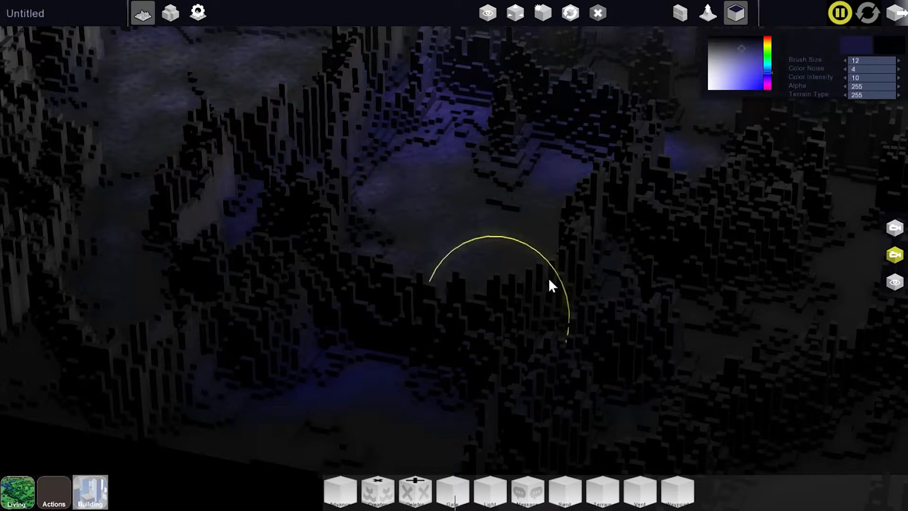
# Spread the blue paint across the remaining ridges, slopes and valley floors around the map.
pyautogui.moveTo(550, 279); pyautogui.dragTo(710, 319, button='middle')
pyautogui.moveTo(709, 318)
pyautogui.mouseDown()
pyautogui.moveTo(564, 280)
pyautogui.moveTo(807, 300)
pyautogui.moveTo(233, 219)
pyautogui.mouseUp()
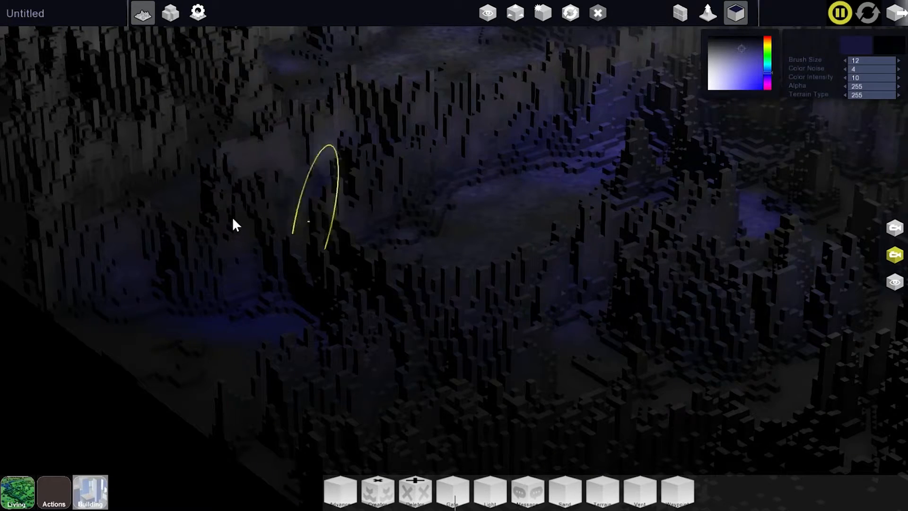
pyautogui.moveTo(595, 272); pyautogui.dragTo(265, 316, button='middle')
pyautogui.moveTo(67, 312)
pyautogui.mouseDown(button='middle')
pyautogui.moveTo(532, 310)
pyautogui.moveTo(827, 223)
pyautogui.mouseUp(button='middle')
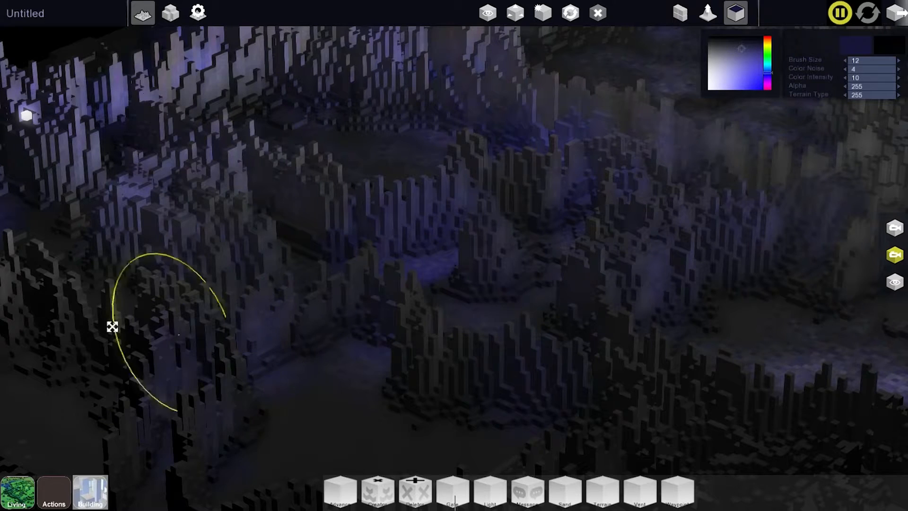
pyautogui.moveTo(693, 318); pyautogui.dragTo(183, 338, button='middle')
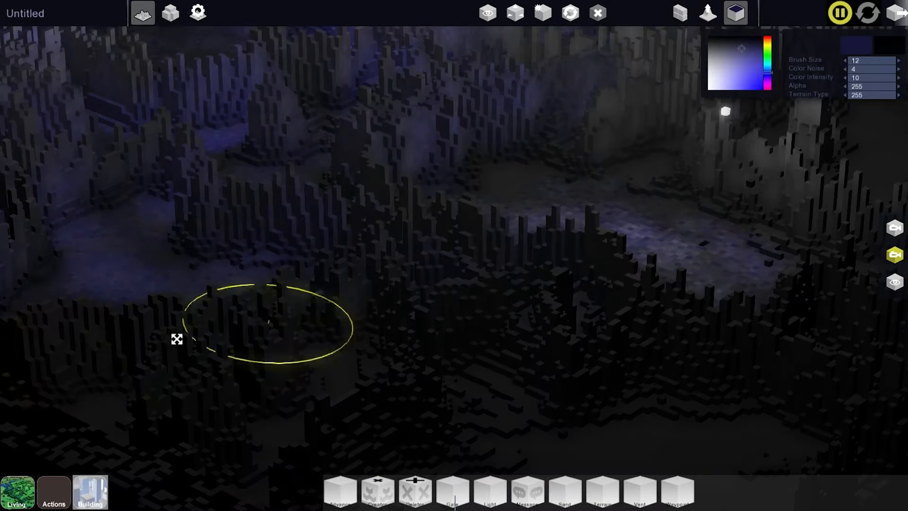
pyautogui.moveTo(635, 92); pyautogui.dragTo(550, 200, button='middle')
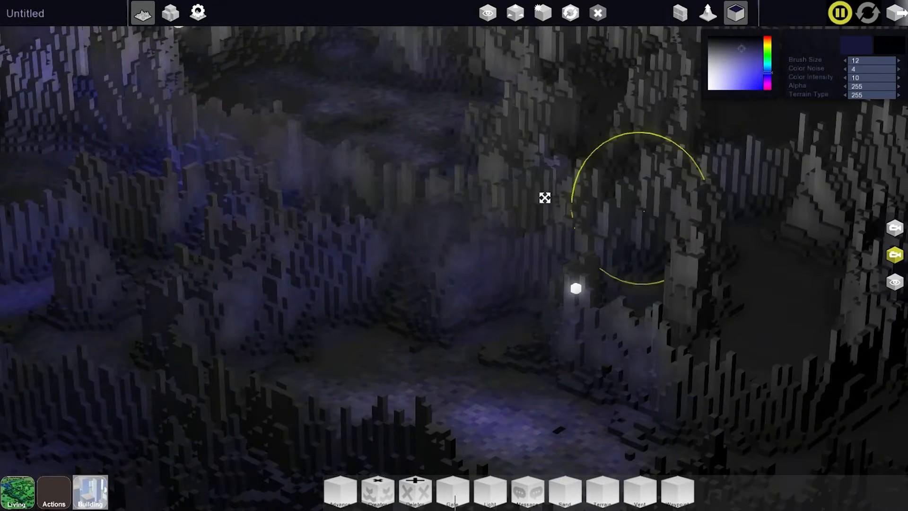
pyautogui.moveTo(785, 413)
pyautogui.mouseDown(button='middle')
pyautogui.moveTo(677, 310)
pyautogui.moveTo(349, 284)
pyautogui.mouseUp(button='middle')
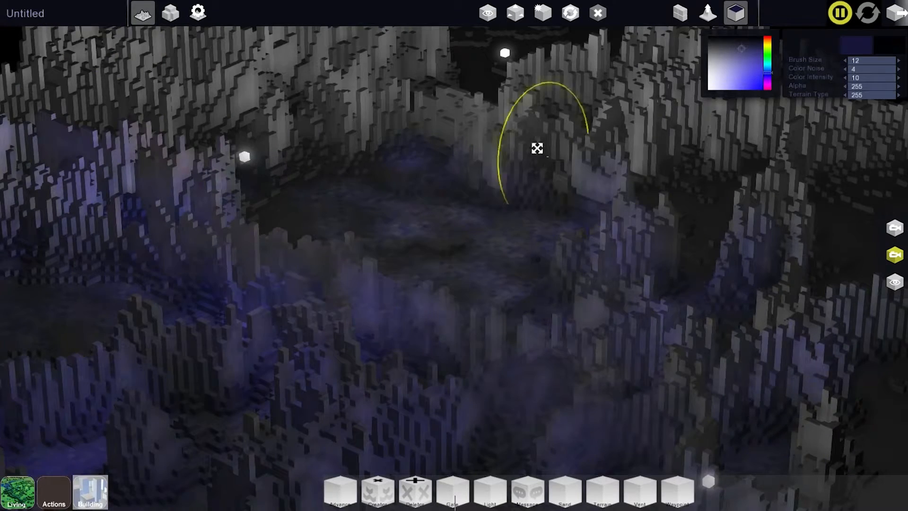
pyautogui.moveTo(365, 176)
pyautogui.mouseDown(button='middle')
pyautogui.moveTo(253, 311)
pyautogui.moveTo(485, 323)
pyautogui.moveTo(235, 257)
pyautogui.mouseUp(button='middle')
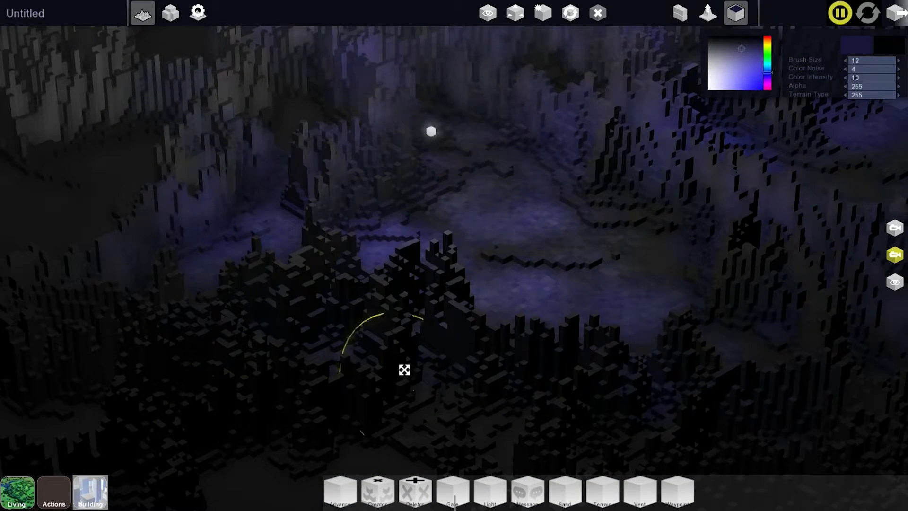
# Choose a near-black blue, raise the color intensity to 18, and paint dark areas over the outer ridges and valleys.
pyautogui.click(709, 13)
pyautogui.moveTo(125, 299)
pyautogui.mouseDown(button='middle')
pyautogui.moveTo(520, 349)
pyautogui.moveTo(246, 147)
pyautogui.moveTo(422, 365)
pyautogui.moveTo(733, 315)
pyautogui.moveTo(432, 318)
pyautogui.moveTo(79, 424)
pyautogui.moveTo(433, 257)
pyautogui.moveTo(434, 317)
pyautogui.moveTo(314, 275)
pyautogui.mouseUp(button='middle')
pyautogui.press('3')
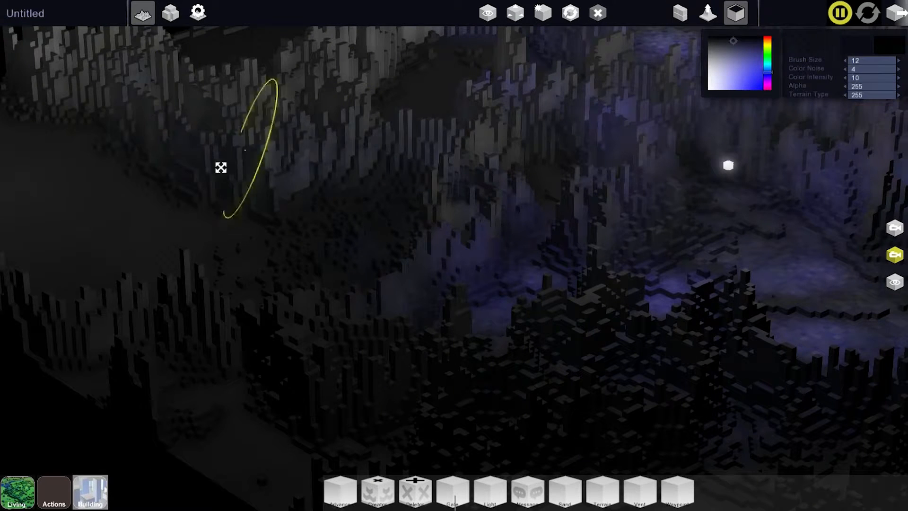
pyautogui.moveTo(319, 376)
pyautogui.mouseDown(button='middle')
pyautogui.moveTo(270, 361)
pyautogui.moveTo(315, 395)
pyautogui.mouseUp(button='middle')
pyautogui.moveTo(315, 395); pyautogui.dragTo(210, 330)
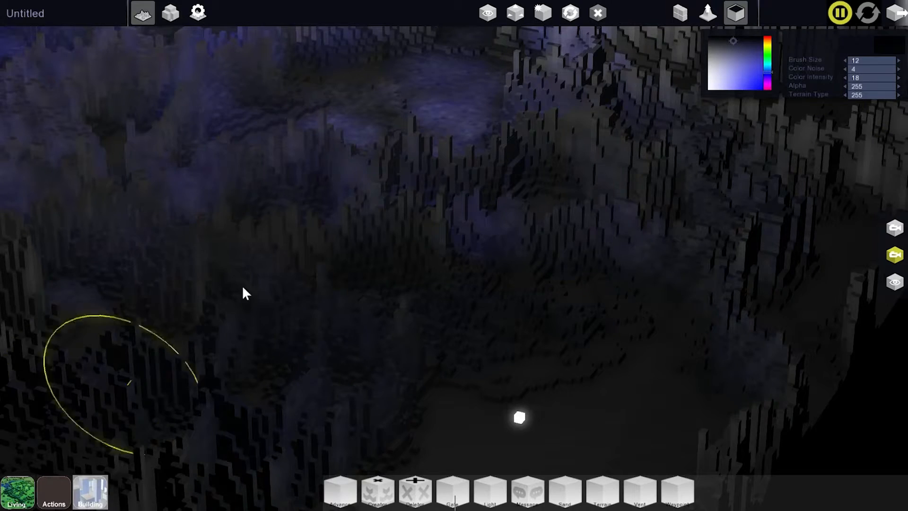
pyautogui.moveTo(144, 374)
pyautogui.mouseDown(button='middle')
pyautogui.moveTo(414, 259)
pyautogui.moveTo(670, 355)
pyautogui.mouseUp(button='middle')
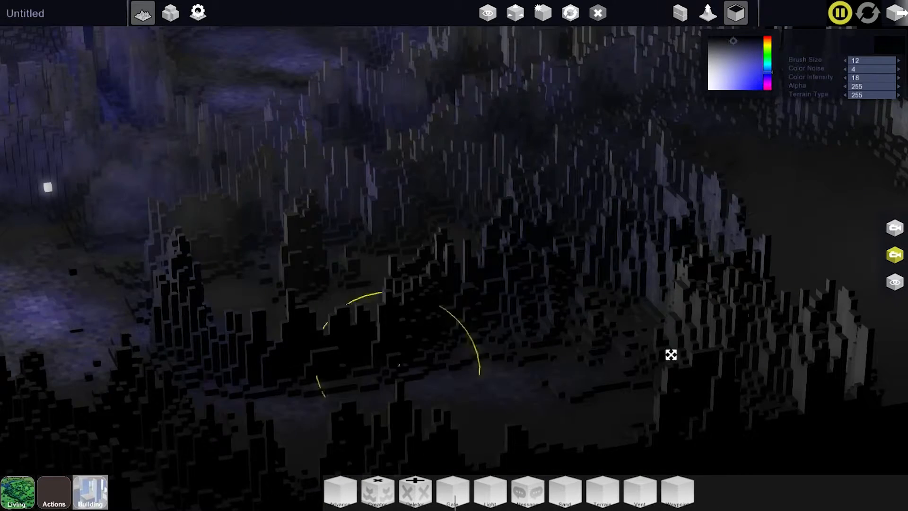
pyautogui.moveTo(256, 186); pyautogui.dragTo(422, 273, button='middle')
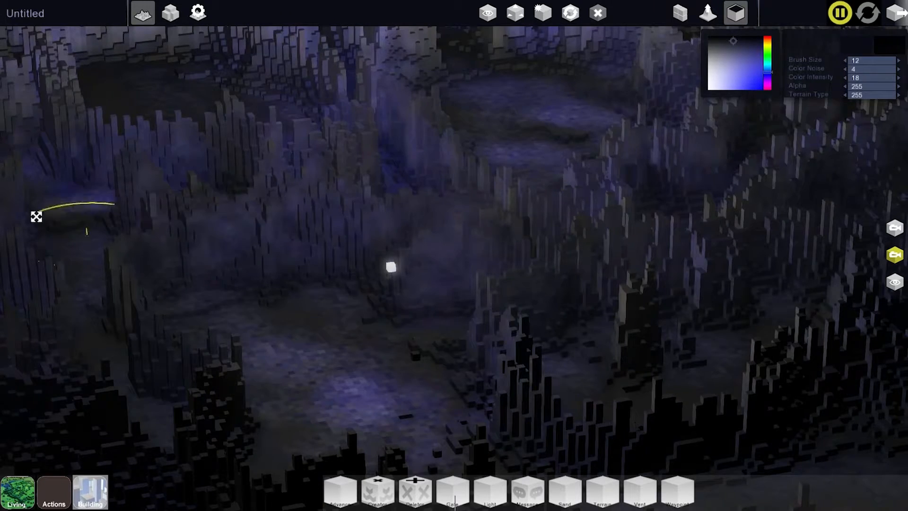
pyautogui.moveTo(638, 342); pyautogui.dragTo(473, 236, button='middle')
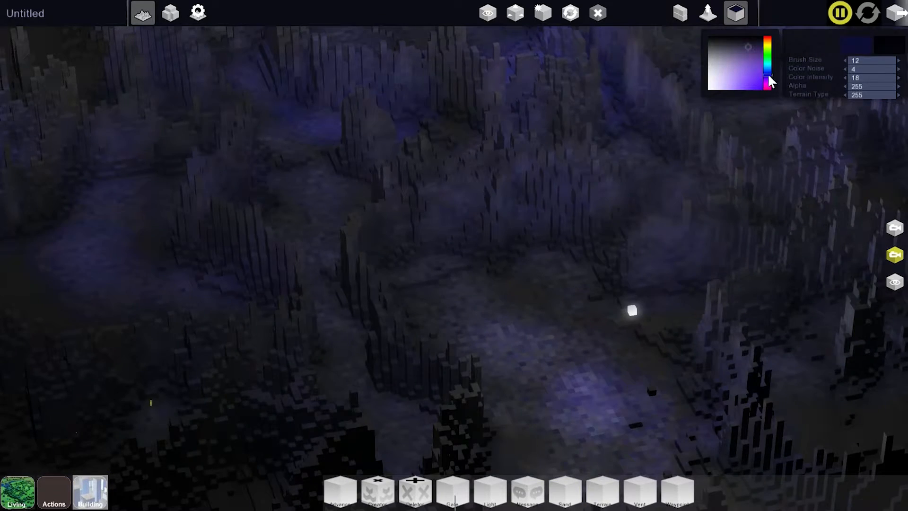
# Paint dark violet patches over the valley floors and ridges with brush size 12, noise 4 and intensity 18.
pyautogui.moveTo(381, 395)
pyautogui.mouseDown(button='middle')
pyautogui.moveTo(659, 249)
pyautogui.moveTo(464, 320)
pyautogui.moveTo(262, 358)
pyautogui.moveTo(233, 240)
pyautogui.moveTo(390, 262)
pyautogui.moveTo(251, 252)
pyautogui.moveTo(379, 112)
pyautogui.moveTo(458, 185)
pyautogui.moveTo(340, 170)
pyautogui.moveTo(548, 309)
pyautogui.moveTo(476, 113)
pyautogui.mouseUp(button='middle')
pyautogui.moveTo(623, 237); pyautogui.dragTo(657, 304, button='middle')
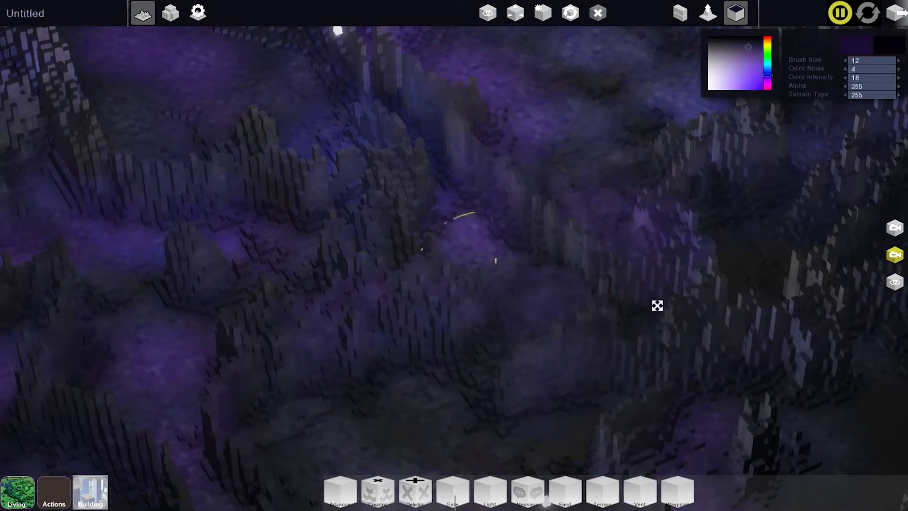
pyautogui.moveTo(639, 114); pyautogui.dragTo(762, 176, button='middle')
pyautogui.moveTo(750, 279)
pyautogui.mouseDown(button='middle')
pyautogui.moveTo(403, 315)
pyautogui.moveTo(217, 313)
pyautogui.moveTo(419, 251)
pyautogui.mouseUp(button='middle')
pyautogui.moveTo(587, 348)
pyautogui.mouseDown(button='middle')
pyautogui.moveTo(577, 319)
pyautogui.moveTo(586, 240)
pyautogui.moveTo(561, 290)
pyautogui.moveTo(546, 359)
pyautogui.moveTo(680, 325)
pyautogui.mouseUp(button='middle')
pyautogui.moveTo(399, 400); pyautogui.dragTo(260, 248, button='middle')
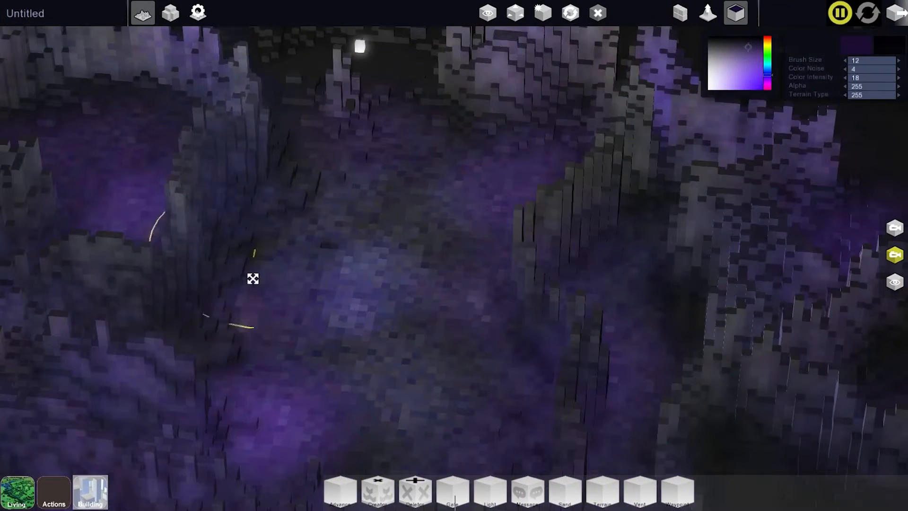
pyautogui.moveTo(513, 182); pyautogui.dragTo(569, 361, button='middle')
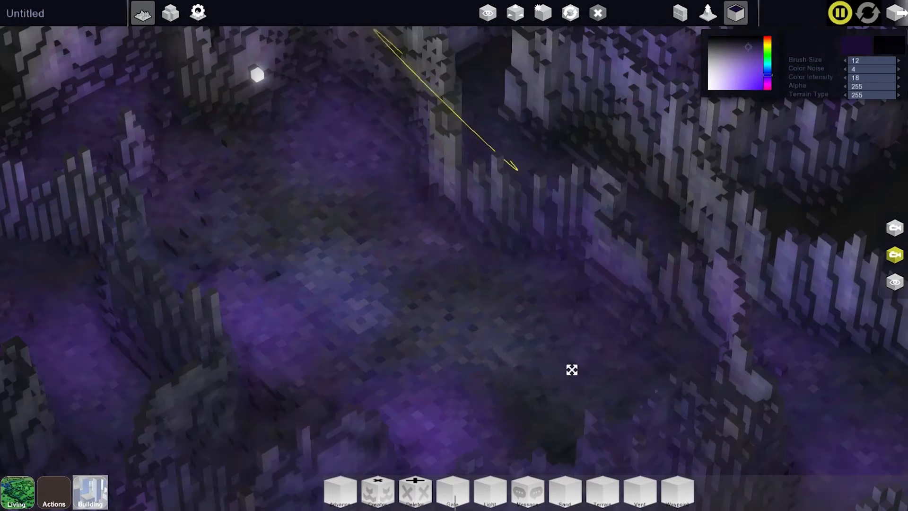
# Switch the paint color to dark blue, lower the color intensity to 1, and paint blue patches across the valley floor.
pyautogui.moveTo(442, 315)
pyautogui.mouseDown()
pyautogui.moveTo(325, 219)
pyautogui.moveTo(402, 239)
pyautogui.mouseUp()
pyautogui.click(768, 78)
pyautogui.moveTo(466, 300)
pyautogui.mouseDown()
pyautogui.moveTo(420, 330)
pyautogui.moveTo(349, 241)
pyautogui.moveTo(279, 197)
pyautogui.mouseUp()
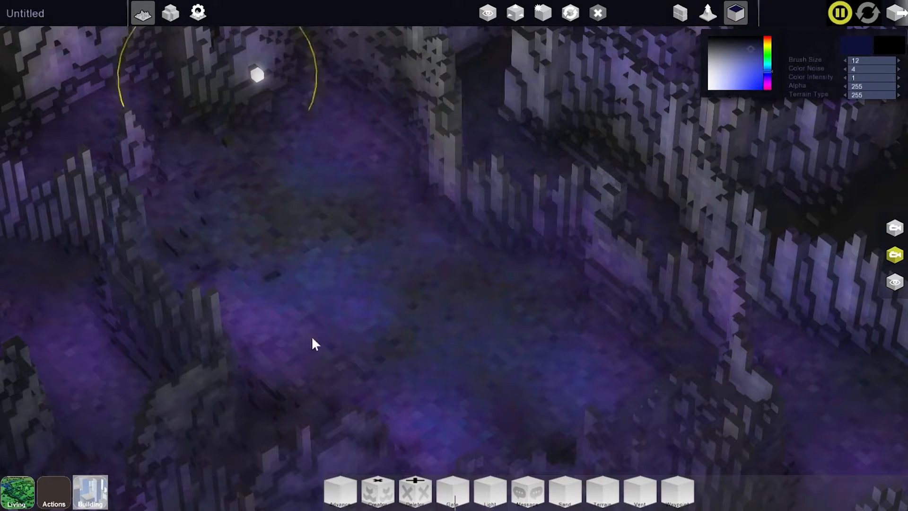
# Open the settings of the light beside the valley wall and set its intensity to about 8.35.
pyautogui.moveTo(391, 373)
pyautogui.mouseDown(button='middle')
pyautogui.moveTo(444, 375)
pyautogui.moveTo(438, 253)
pyautogui.moveTo(446, 288)
pyautogui.moveTo(434, 239)
pyautogui.moveTo(277, 42)
pyautogui.mouseUp(button='middle')
pyautogui.press('w')
pyautogui.moveTo(264, 41)
pyautogui.mouseDown()
pyautogui.moveTo(302, 284)
pyautogui.moveTo(344, 192)
pyautogui.moveTo(369, 228)
pyautogui.moveTo(369, 124)
pyautogui.moveTo(180, 225)
pyautogui.moveTo(187, 184)
pyautogui.mouseUp()
pyautogui.click(191, 221)
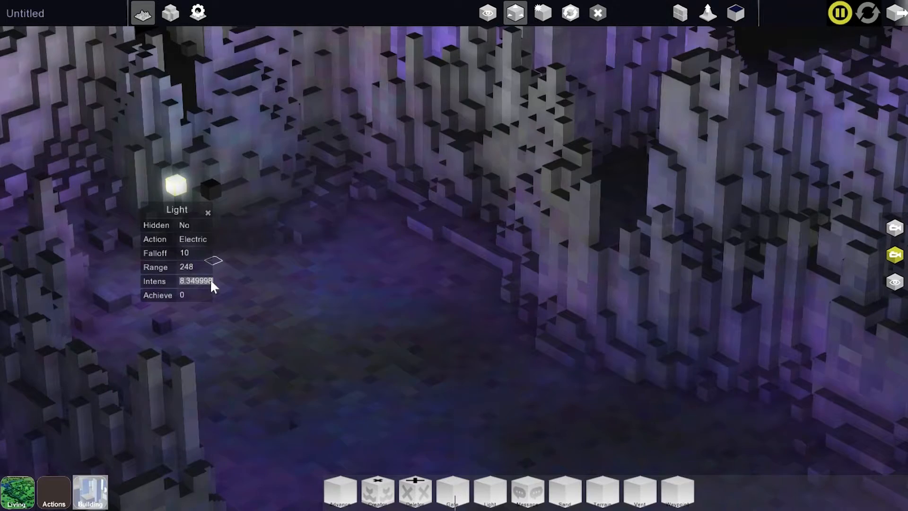
pyautogui.moveTo(127, 263); pyautogui.dragTo(80, 264)
pyautogui.moveTo(182, 280); pyautogui.dragTo(421, 246)
pyautogui.scroll(3, 342, 288)
pyautogui.scroll(-5, 447, 280)
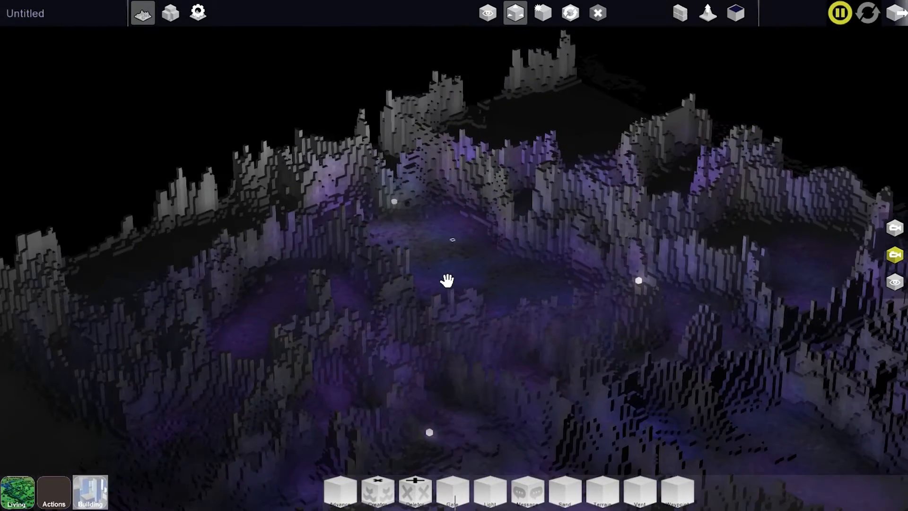
pyautogui.scroll(5, 447, 280)
pyautogui.scroll(3, 423, 251)
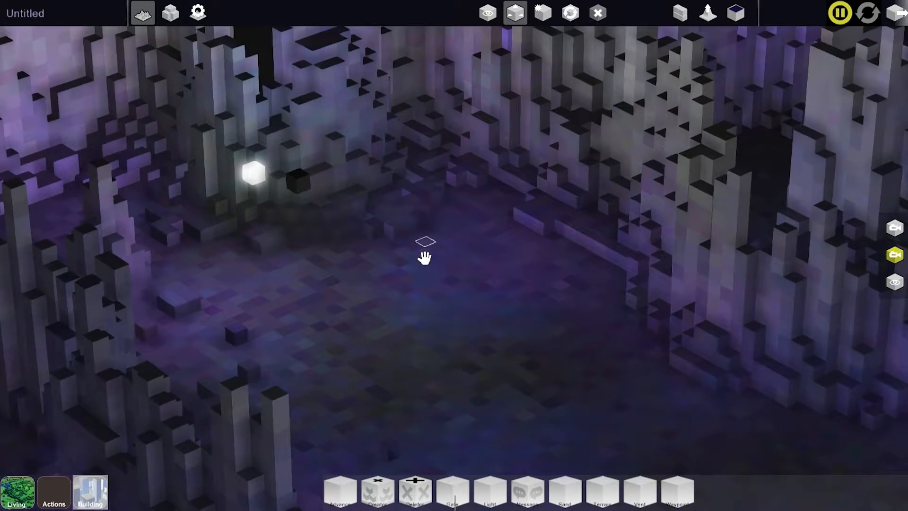
# Save the level under the name level02.
pyautogui.click(147, 21)
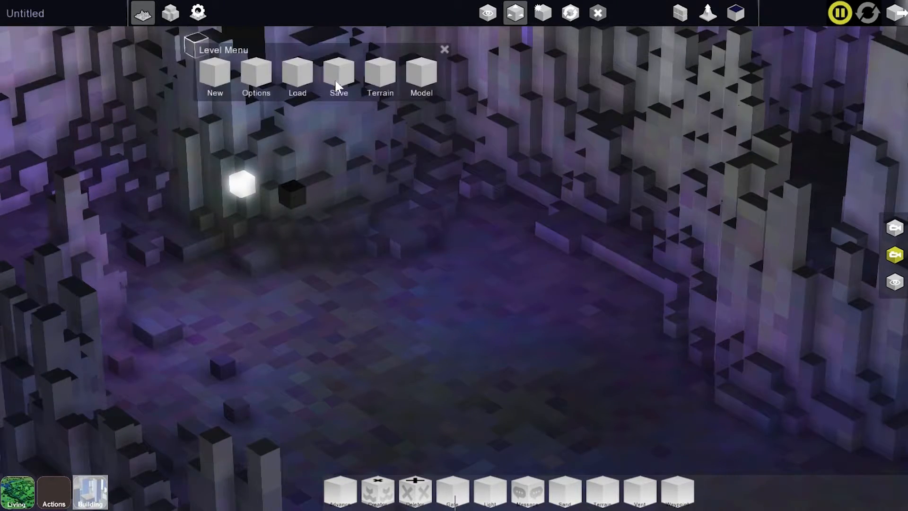
pyautogui.click(341, 81)
pyautogui.write('level02')
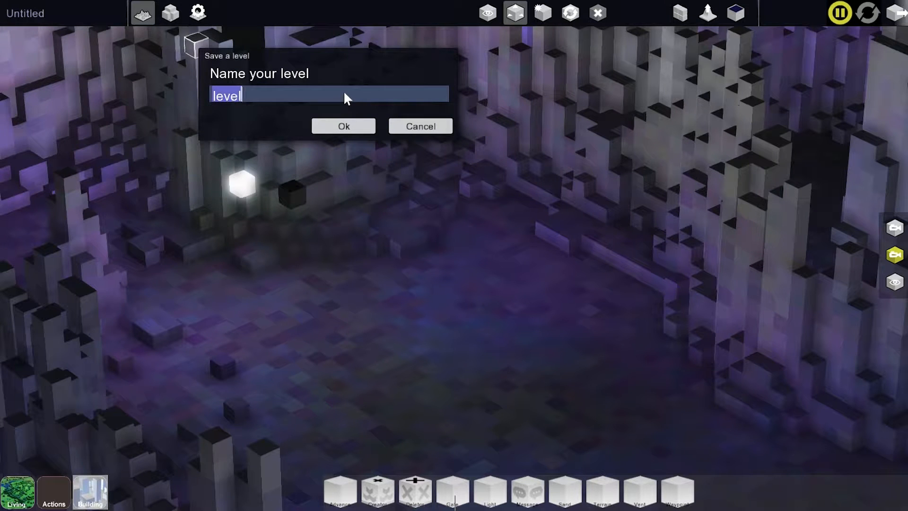
pyautogui.click(334, 128)
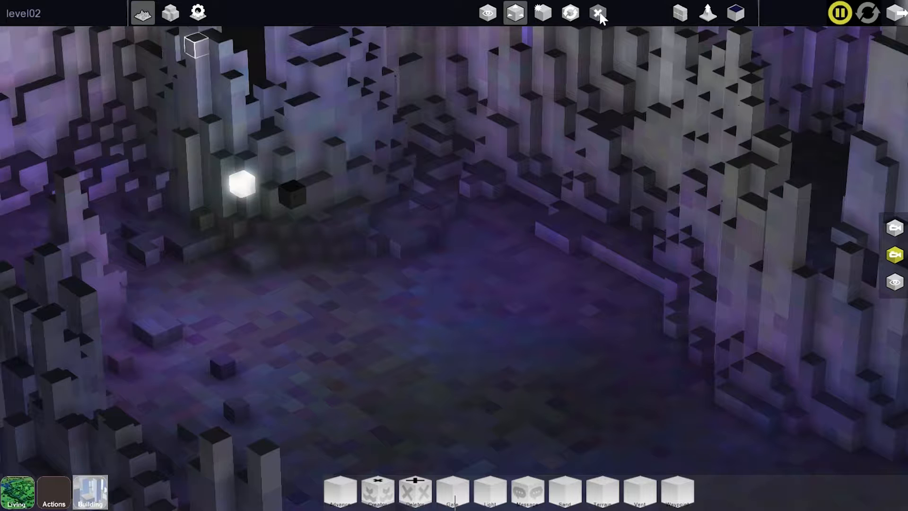
# Delete the black block next to the light.
pyautogui.click(599, 15)
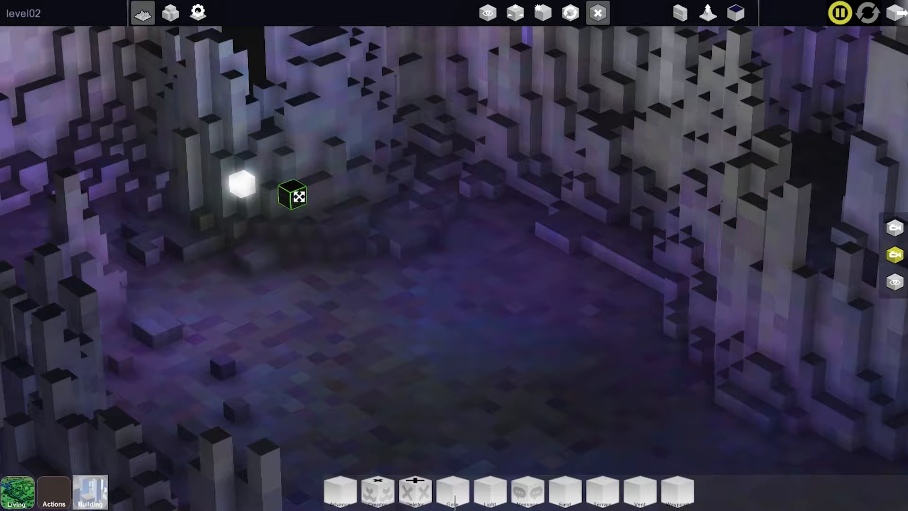
pyautogui.click(515, 13)
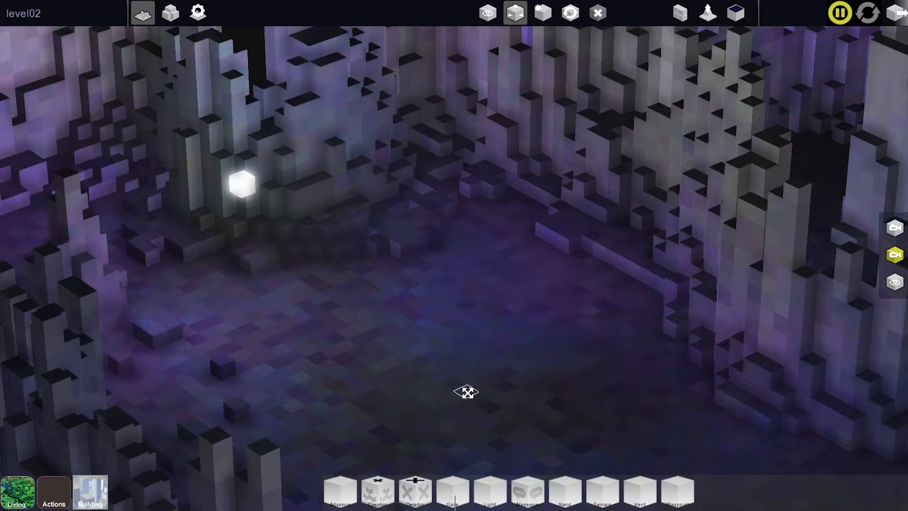
pyautogui.moveTo(466, 391); pyautogui.dragTo(446, 355)
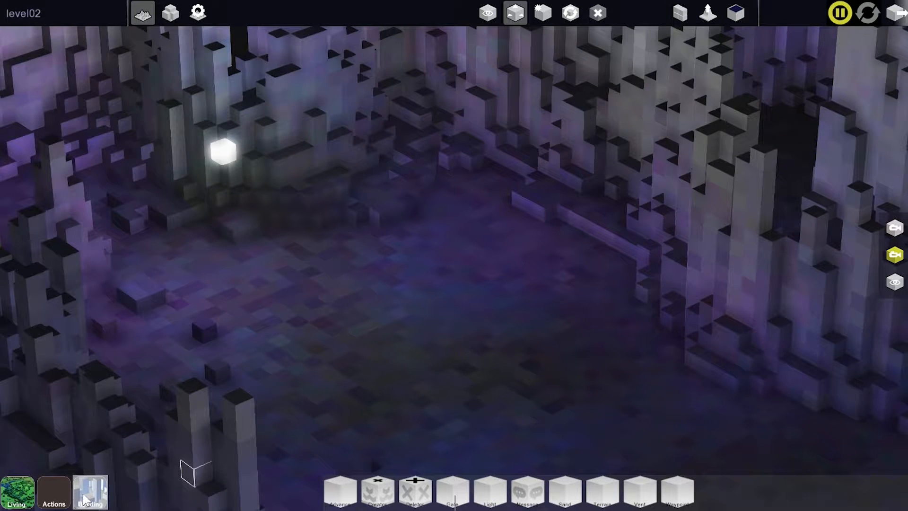
# Place a Grow action block in the middle of the valley floor.
pyautogui.click(53, 494)
pyautogui.click(415, 492)
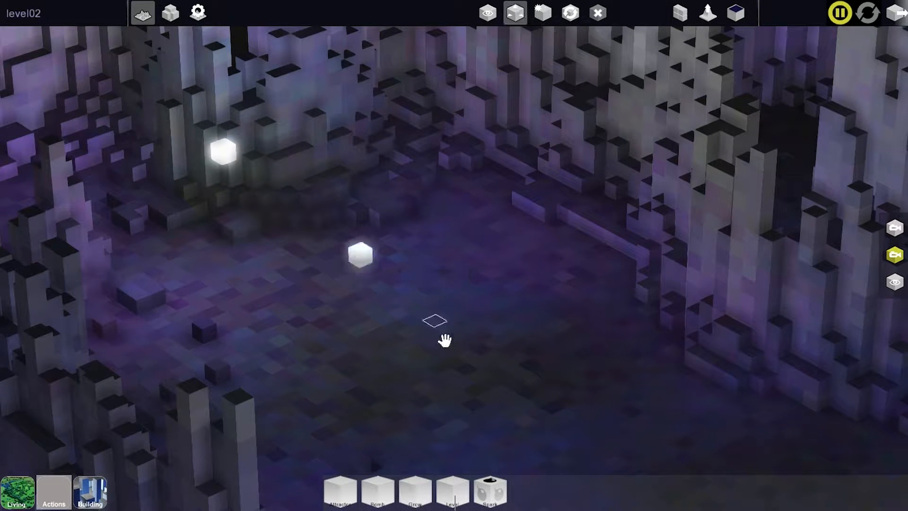
pyautogui.moveTo(367, 255); pyautogui.dragTo(410, 313)
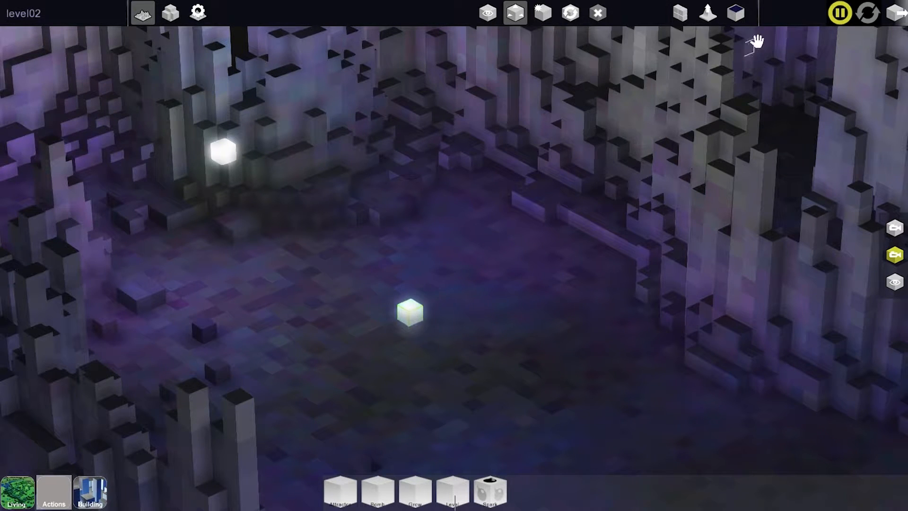
# Choose a dark magenta paint color and reduce the brush size to 1.
pyautogui.click(736, 14)
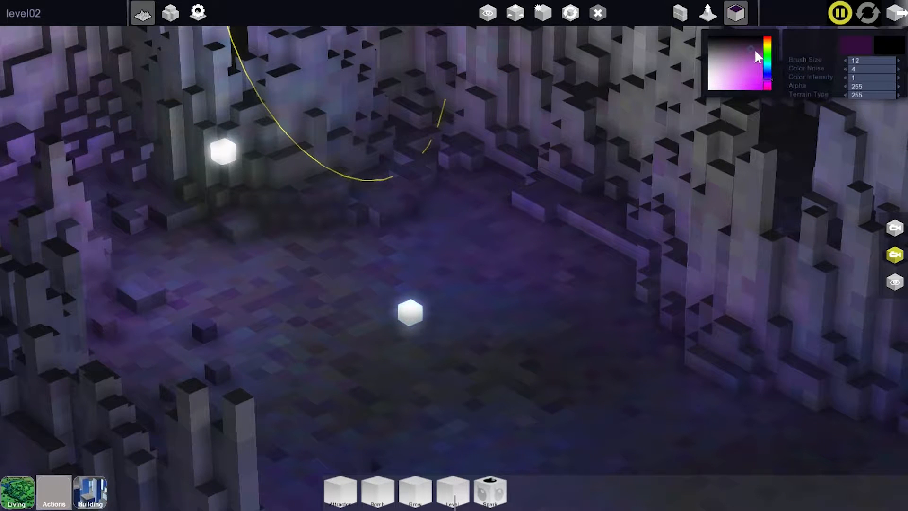
pyautogui.click(708, 14)
pyautogui.click(735, 15)
pyautogui.click(845, 61)
pyautogui.click(845, 61)
pyautogui.click(844, 61)
pyautogui.click(844, 61)
pyautogui.click(845, 61)
pyautogui.click(845, 61)
pyautogui.click(845, 61)
pyautogui.click(845, 61)
# Raise the color intensity to 46 and paint the Grow block magenta.
pyautogui.click(411, 311)
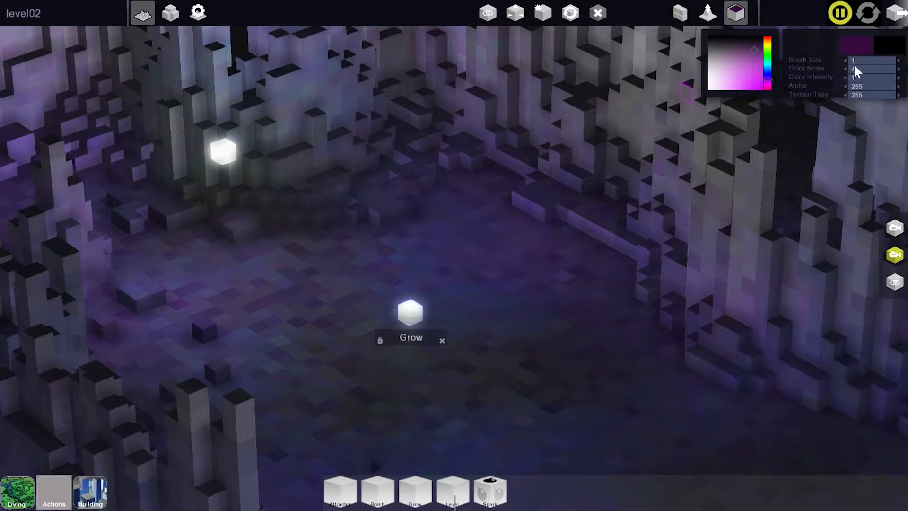
pyautogui.moveTo(858, 78); pyautogui.dragTo(881, 78)
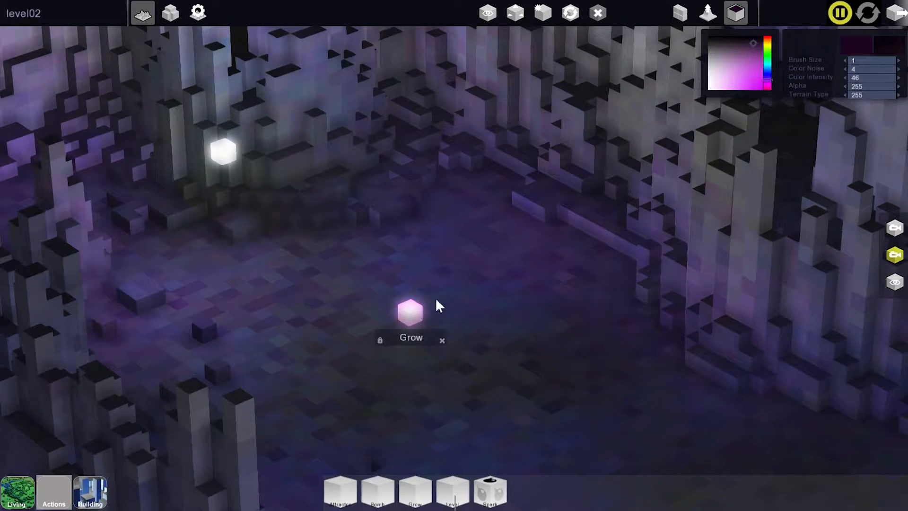
pyautogui.click(416, 312)
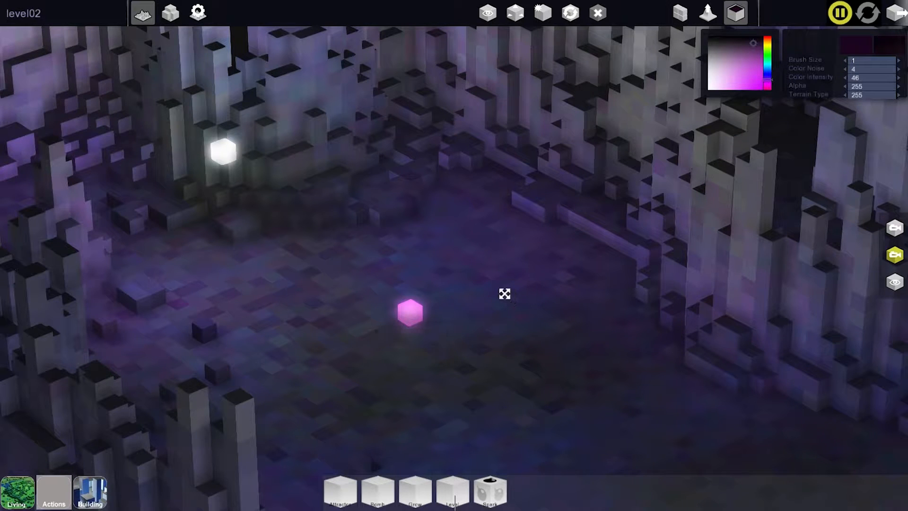
pyautogui.moveTo(505, 289); pyautogui.dragTo(490, 282)
pyautogui.moveTo(495, 288); pyautogui.dragTo(475, 277, button='middle')
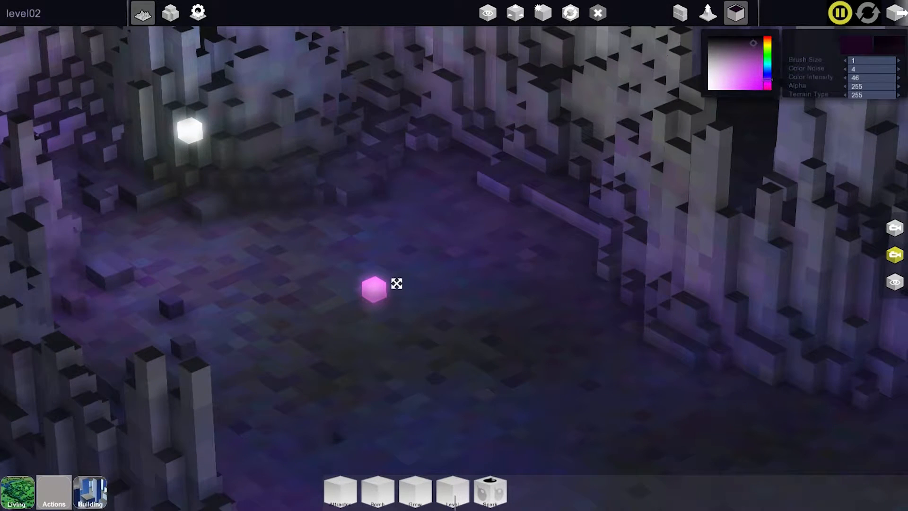
# Open the Grow block's settings to check its major and minor values.
pyautogui.click(515, 12)
pyautogui.click(382, 289)
pyautogui.click(380, 313)
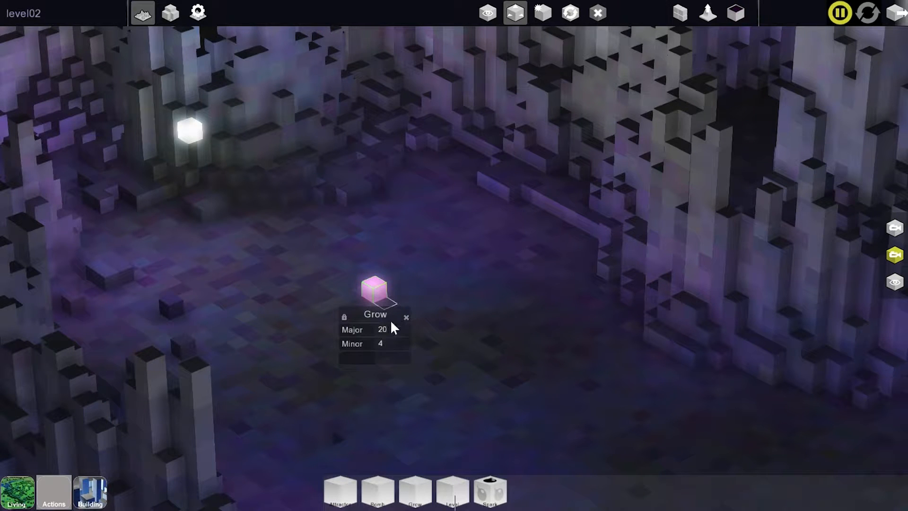
pyautogui.click(454, 268)
pyautogui.moveTo(465, 282); pyautogui.dragTo(490, 294, button='middle')
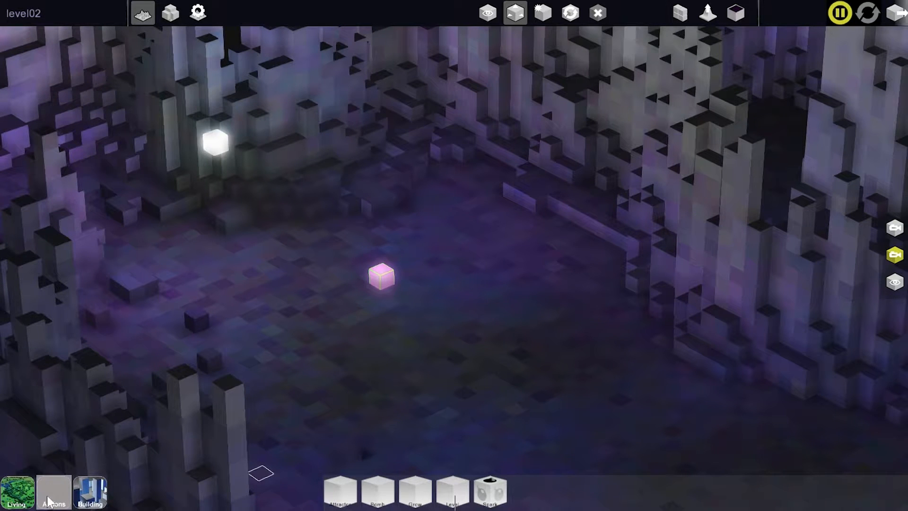
# Place a Crystal on the valley floor between the Grow block and the far ridge wall.
pyautogui.click(103, 502)
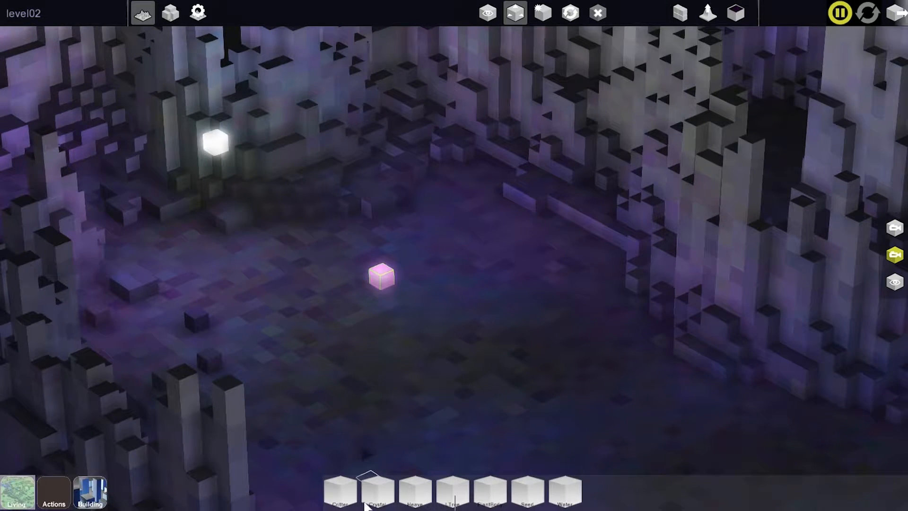
pyautogui.click(340, 499)
pyautogui.click(378, 494)
pyautogui.click(546, 268)
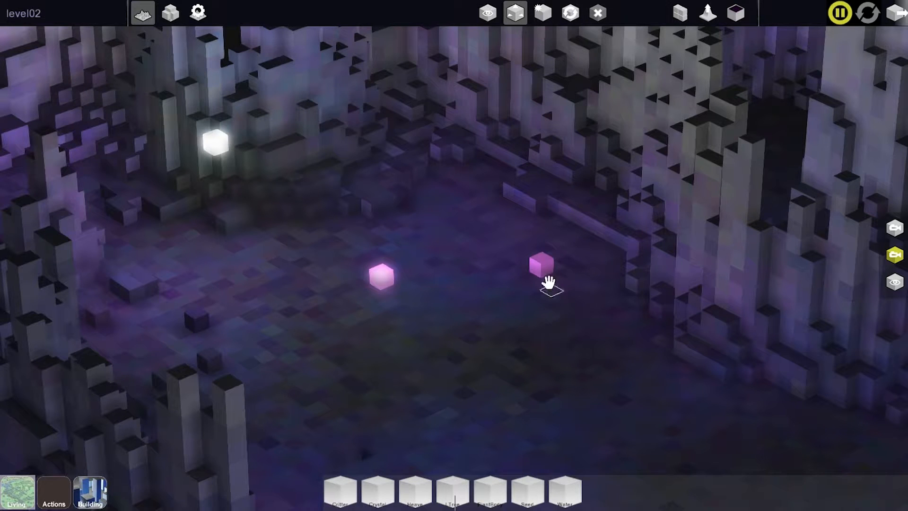
# Copy the crystal to three more spots on the valley floor around the Grow block.
pyautogui.click(737, 14)
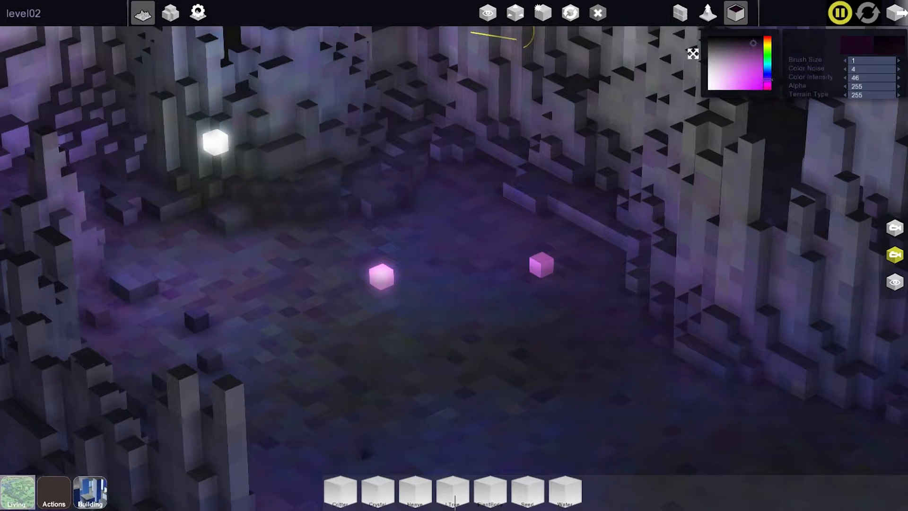
pyautogui.click(515, 13)
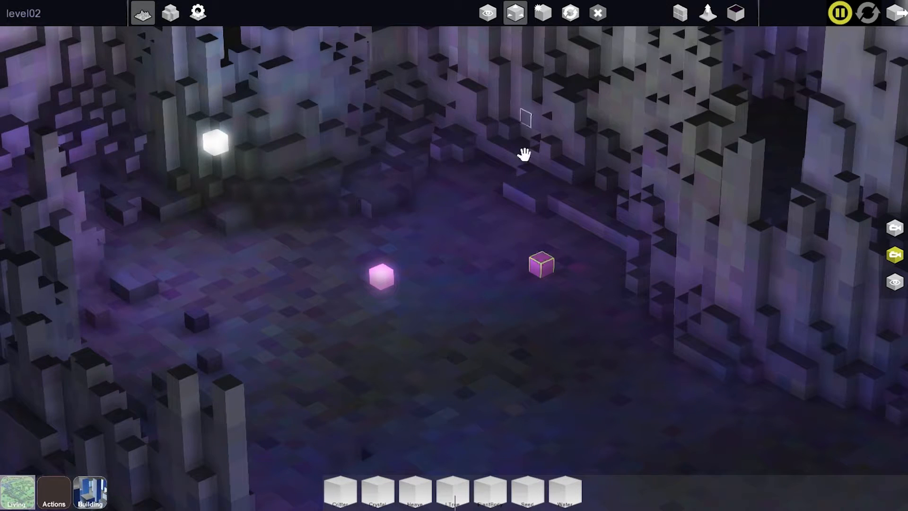
pyautogui.click(542, 267)
pyautogui.moveTo(298, 406); pyautogui.dragTo(315, 358)
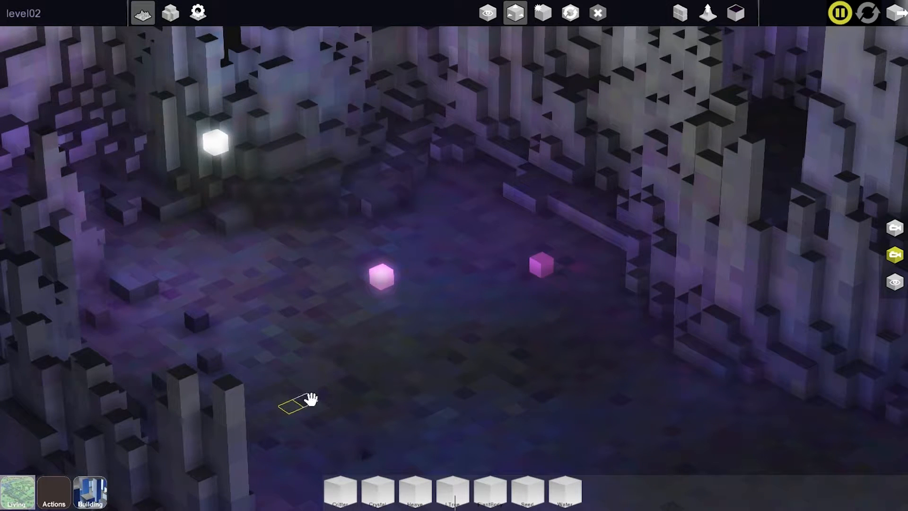
pyautogui.click(542, 264)
pyautogui.click(320, 389)
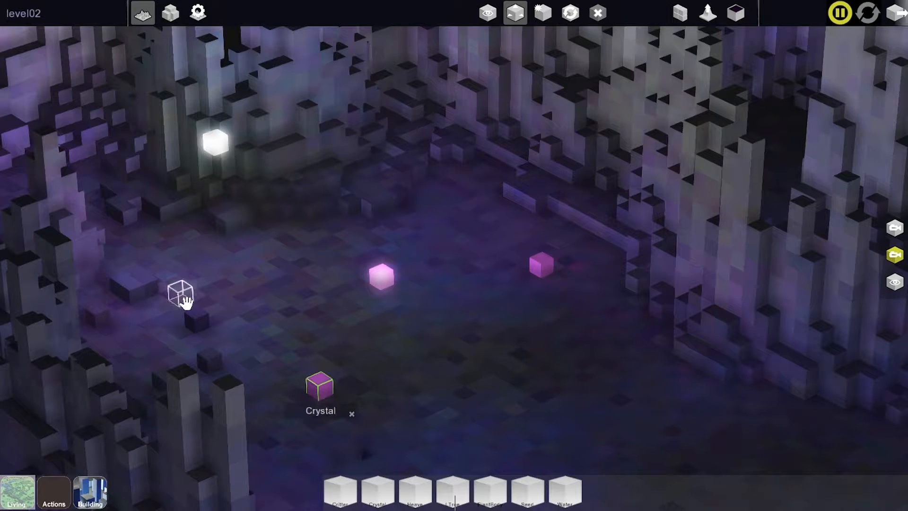
pyautogui.click(175, 277)
pyautogui.click(478, 204)
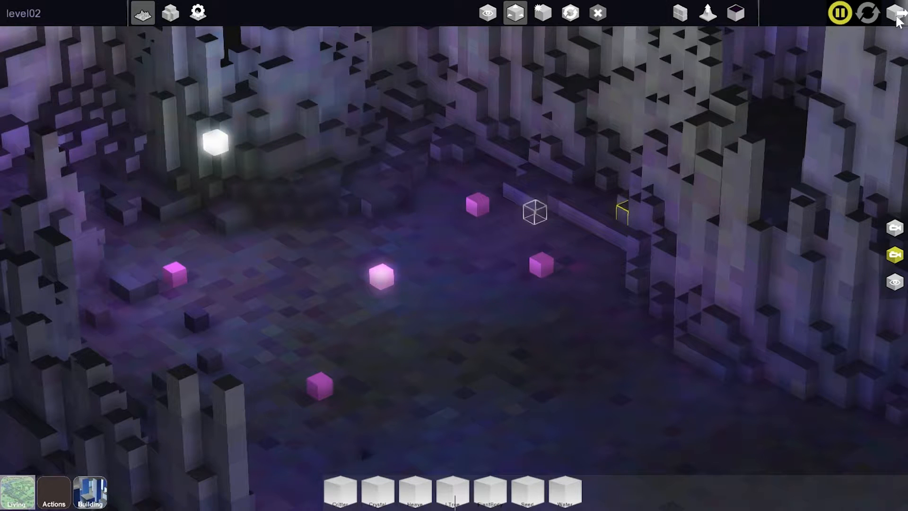
# Run the level to test how the crystals grow around the Grow block.
pyautogui.click(898, 14)
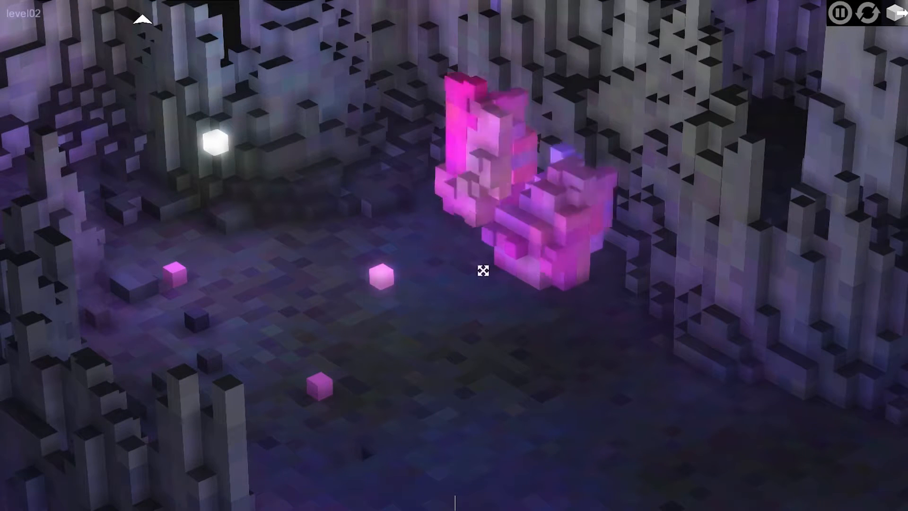
pyautogui.moveTo(462, 305); pyautogui.dragTo(492, 353)
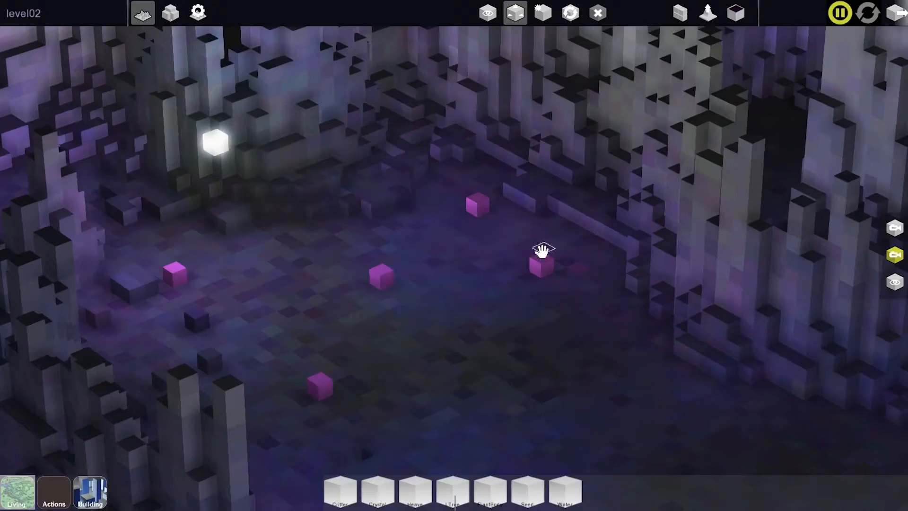
# Check the grow, range, major and minor settings of all four crystals and run the level again.
pyautogui.click(541, 259)
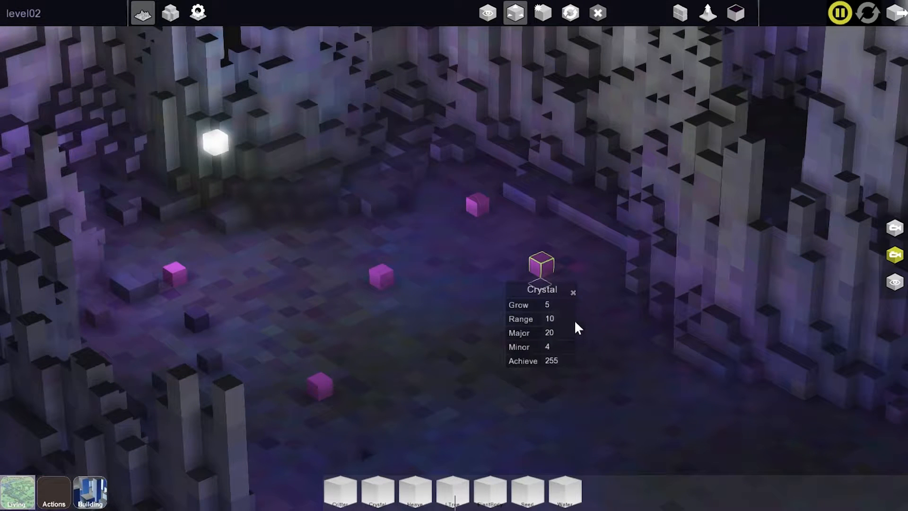
pyautogui.click(478, 204)
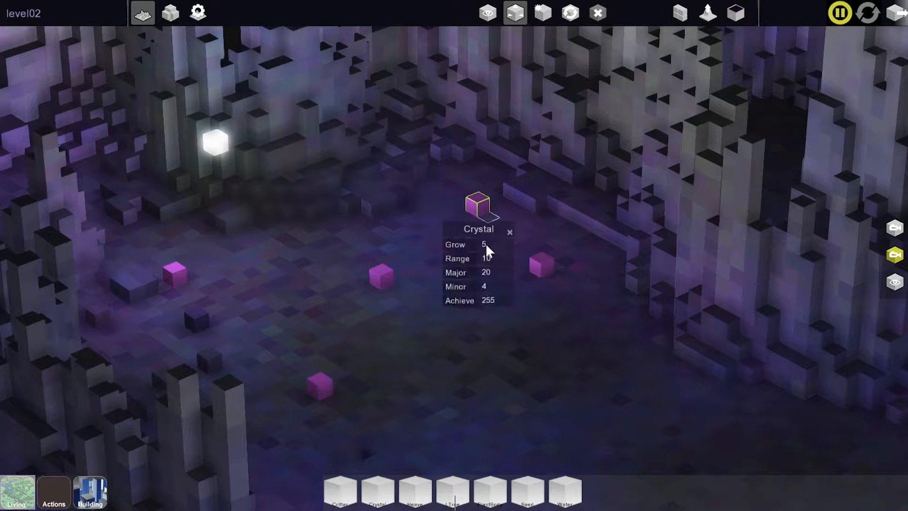
pyautogui.click(319, 388)
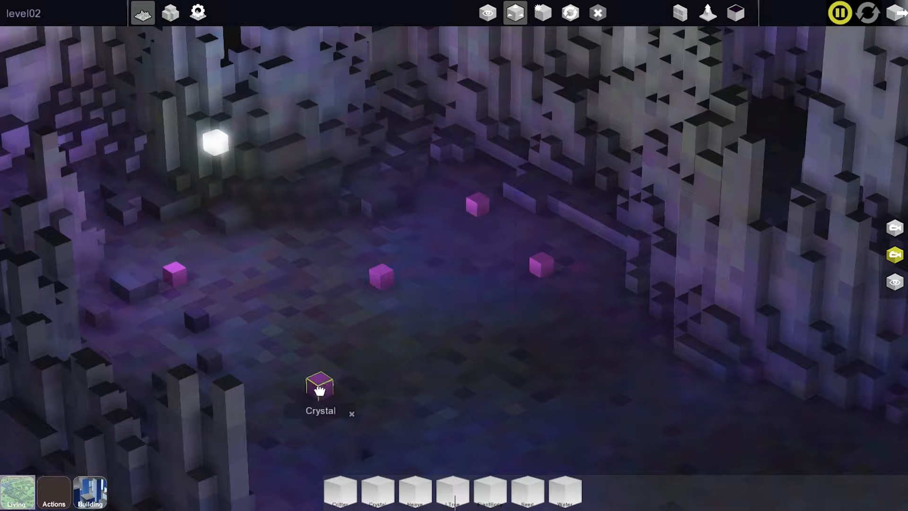
pyautogui.click(314, 416)
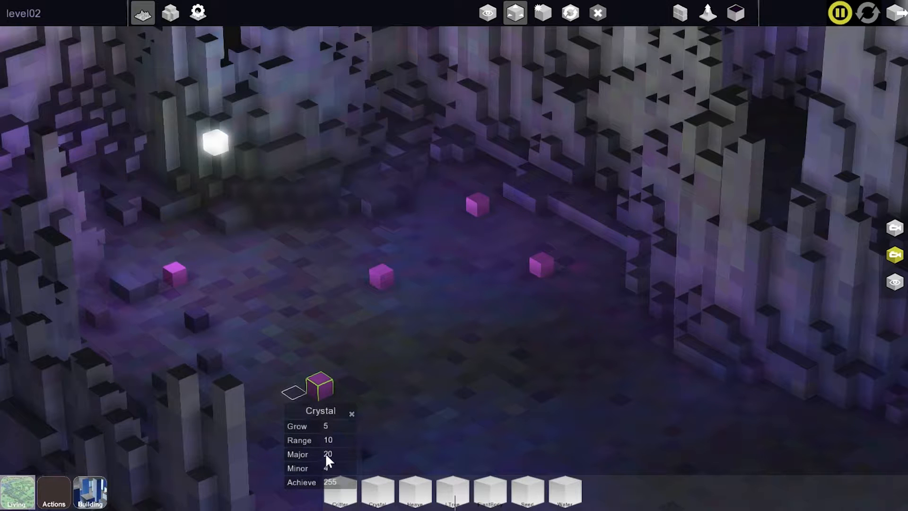
pyautogui.click(176, 273)
pyautogui.click(178, 298)
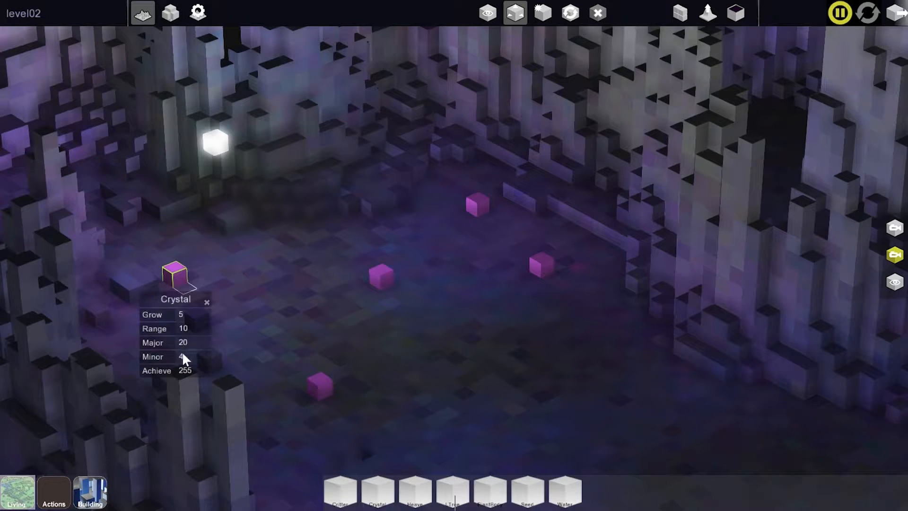
pyautogui.click(310, 325)
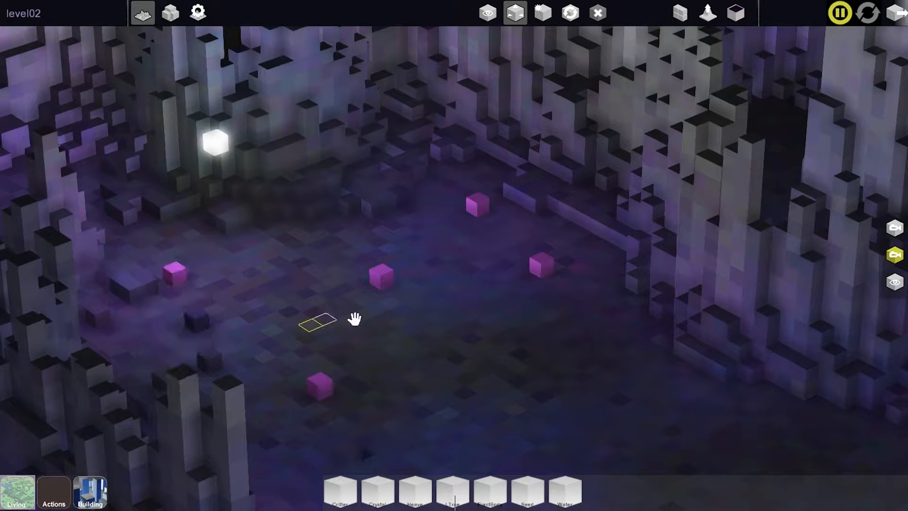
pyautogui.click(899, 19)
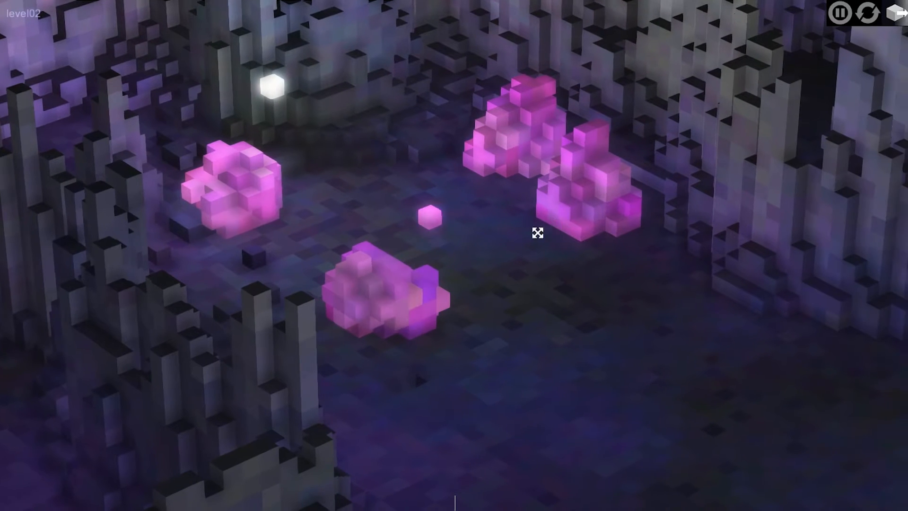
# Test growth by moving the Grow block towards the nearest crystal in the running level, and return to editing.
pyautogui.moveTo(436, 219); pyautogui.dragTo(433, 298)
pyautogui.moveTo(618, 311); pyautogui.dragTo(411, 229)
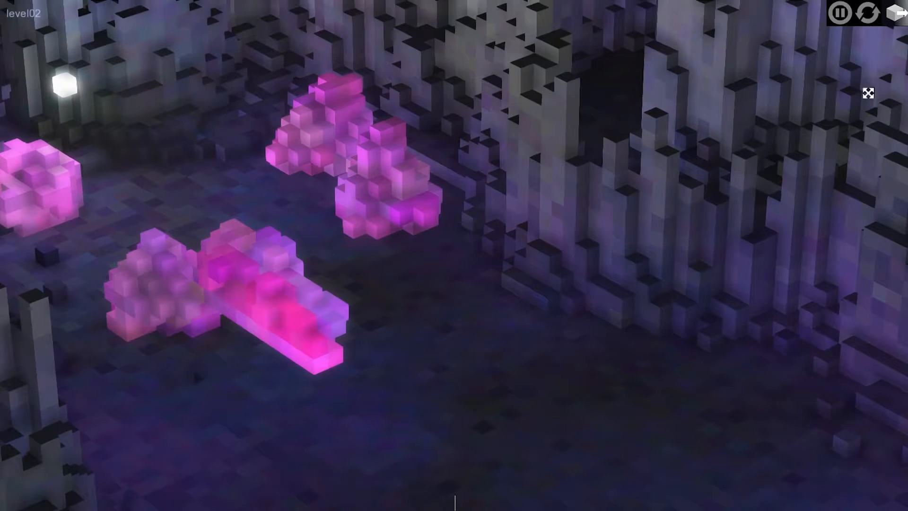
pyautogui.click(898, 15)
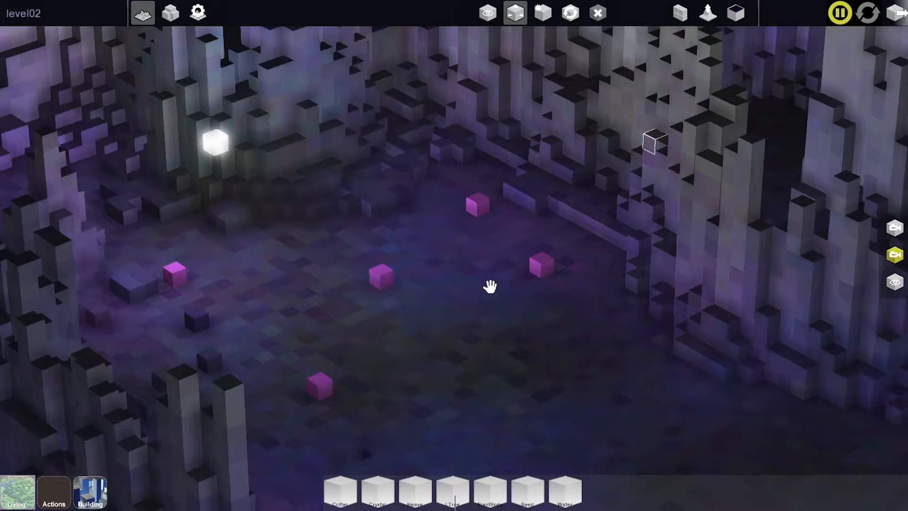
pyautogui.moveTo(491, 286); pyautogui.dragTo(470, 248)
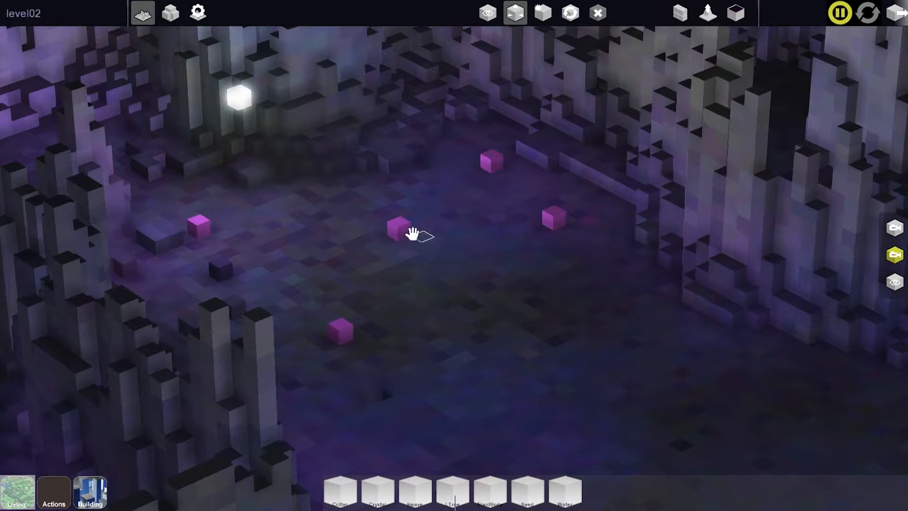
pyautogui.click(526, 258)
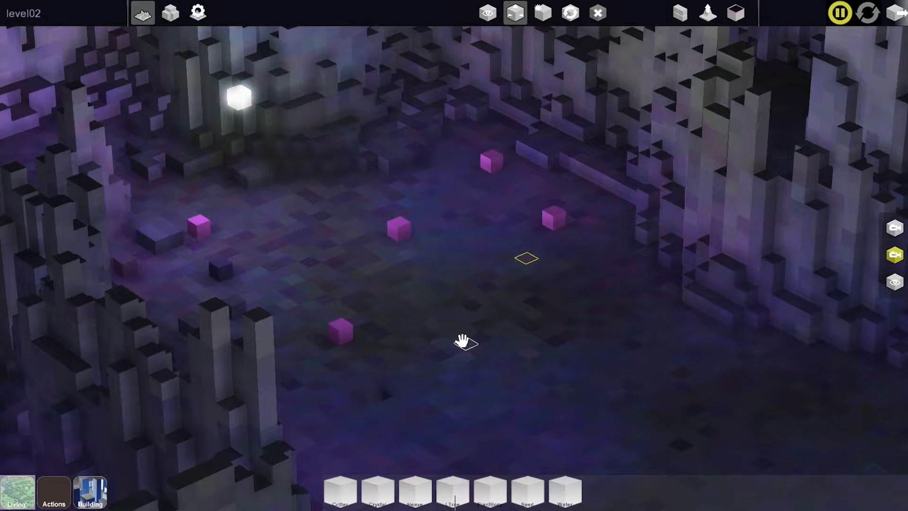
# Repaint the crystals around the Grow block in varied violet tints, using pale lilac shades and one darker purple.
pyautogui.click(739, 14)
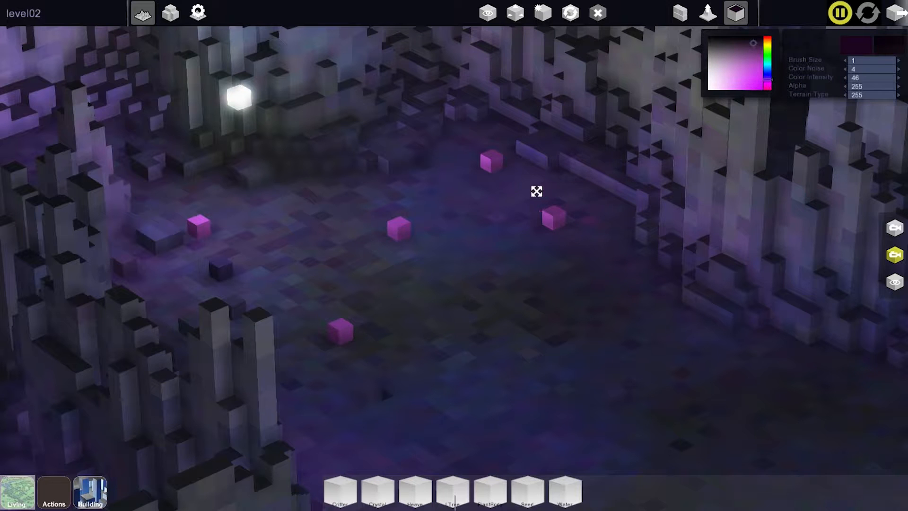
pyautogui.rightClick(531, 197)
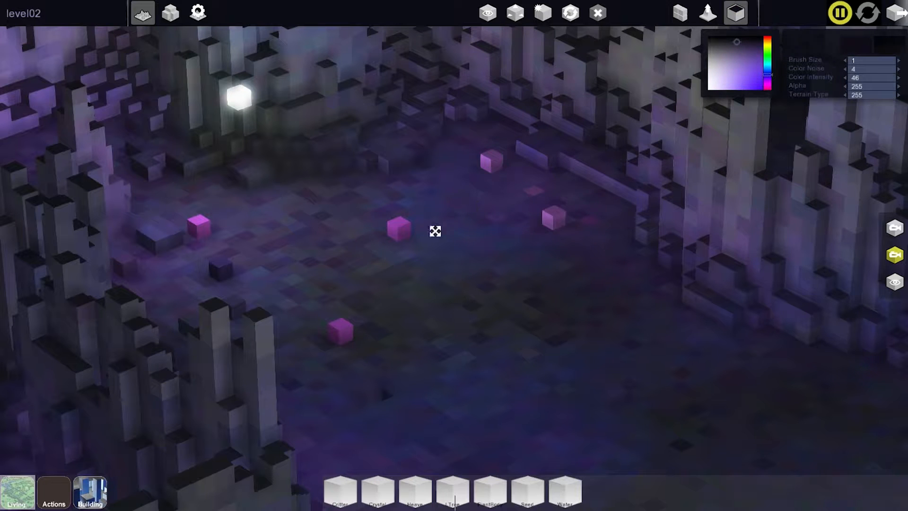
pyautogui.click(343, 327)
pyautogui.rightClick(421, 397)
pyautogui.click(208, 234)
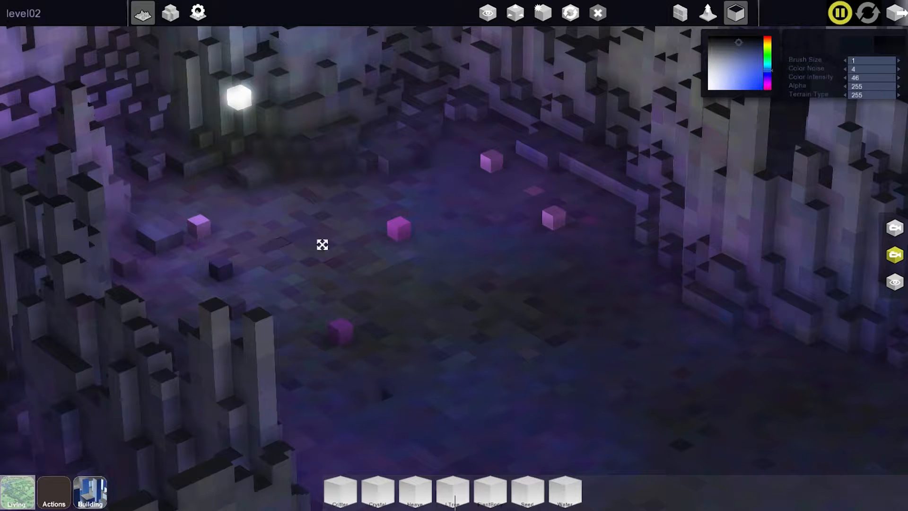
pyautogui.rightClick(470, 204)
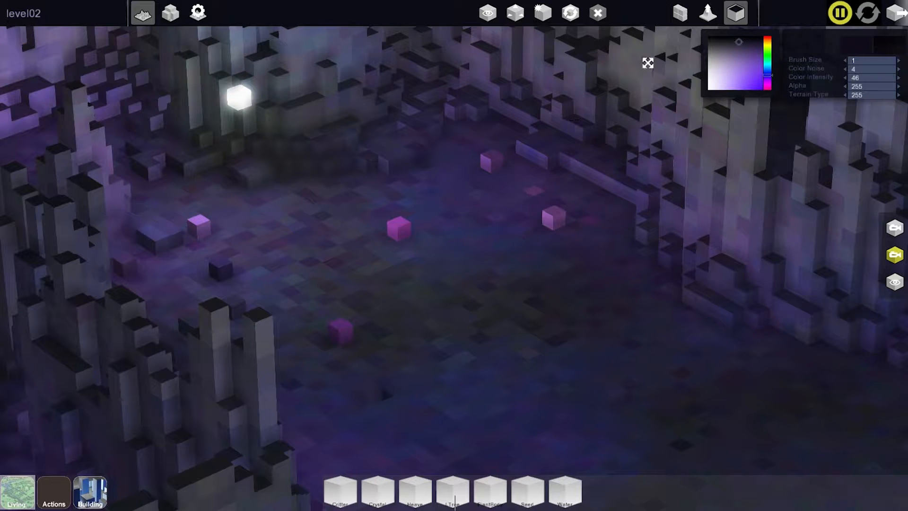
# Repaint the Grow block crimson pink with a color intensity of 49.
pyautogui.rightClick(403, 227)
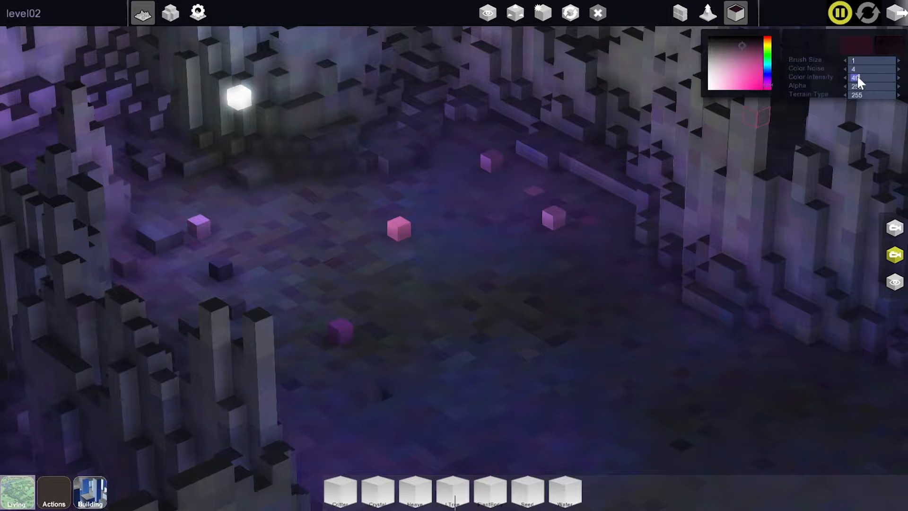
pyautogui.click(755, 50)
pyautogui.click(756, 44)
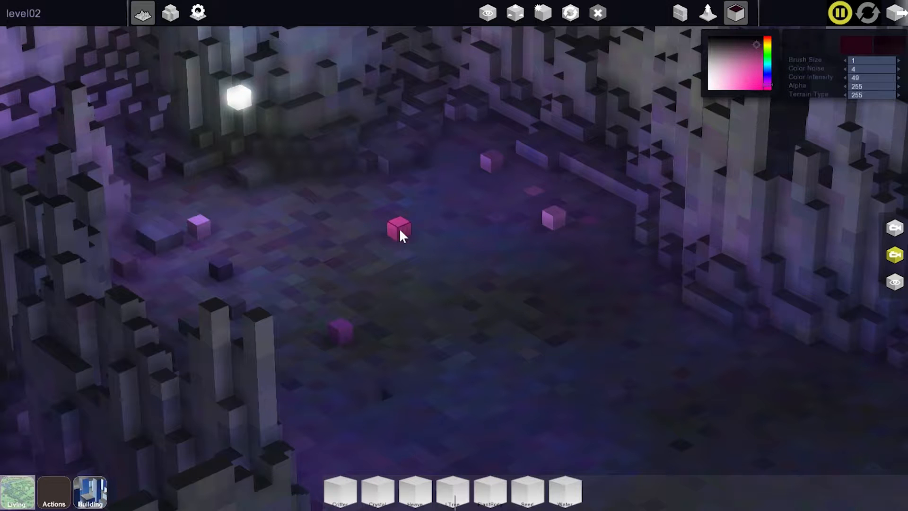
# Place a patterned block from the Building set on the open valley floor, between the crystals and the cliff wall.
pyautogui.click(515, 13)
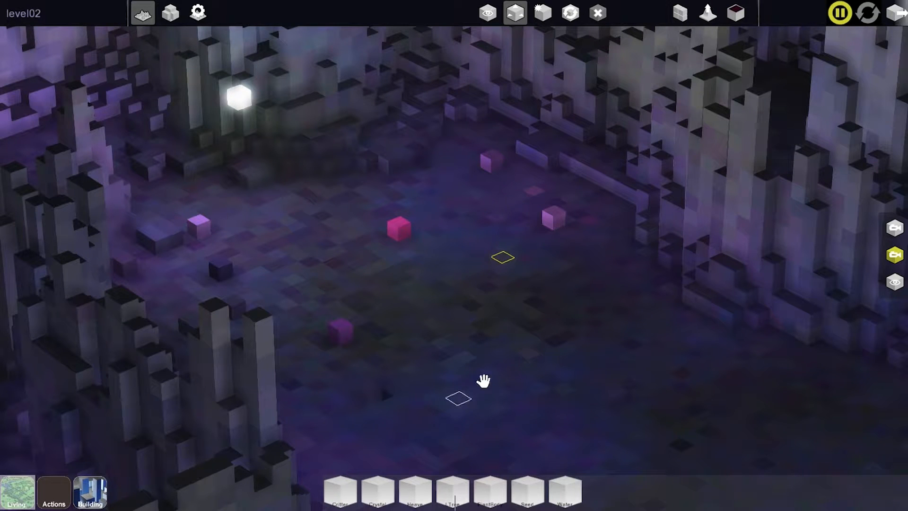
pyautogui.click(90, 492)
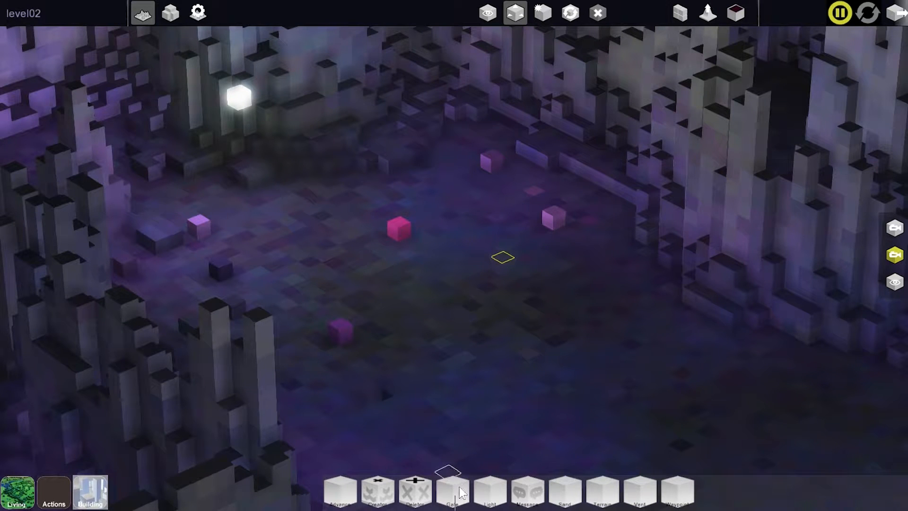
pyautogui.moveTo(457, 499); pyautogui.dragTo(607, 297)
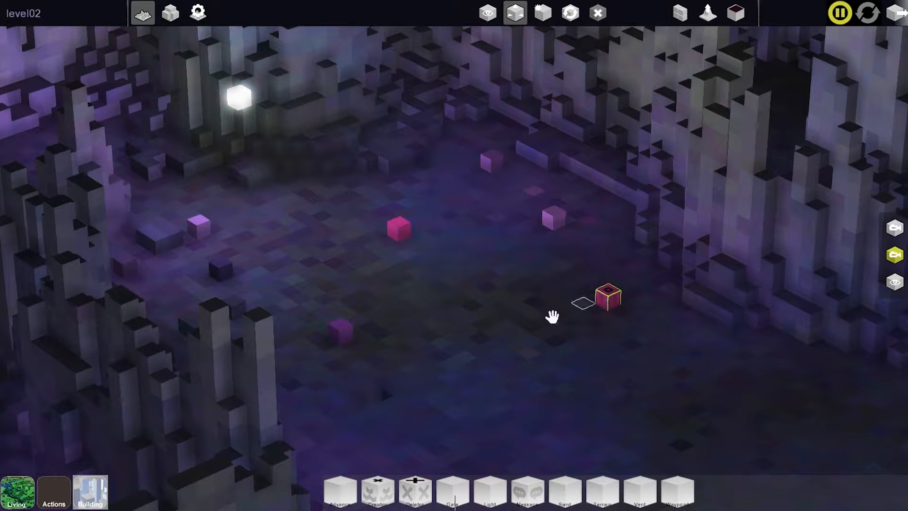
# Fill a small box of dark blue-grey voxels on the valley floor beside the patterned block to form a mound.
pyautogui.click(682, 19)
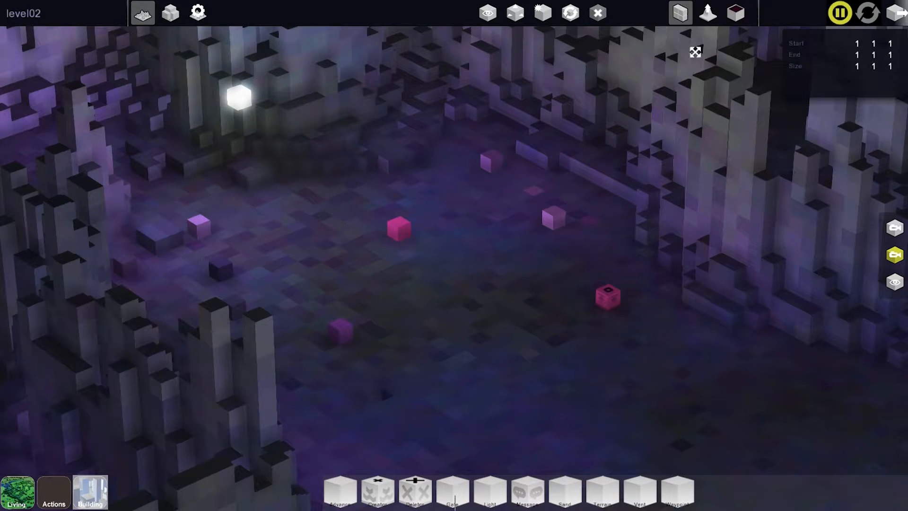
pyautogui.click(738, 14)
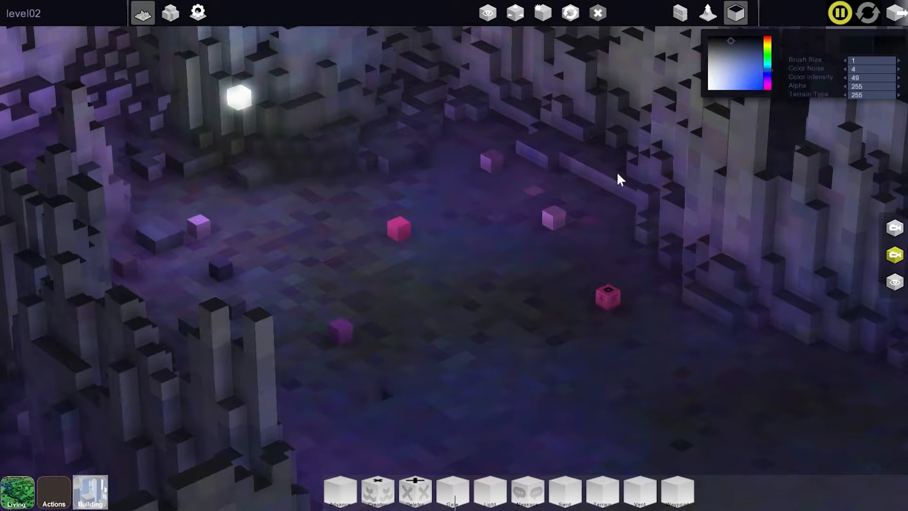
pyautogui.click(682, 14)
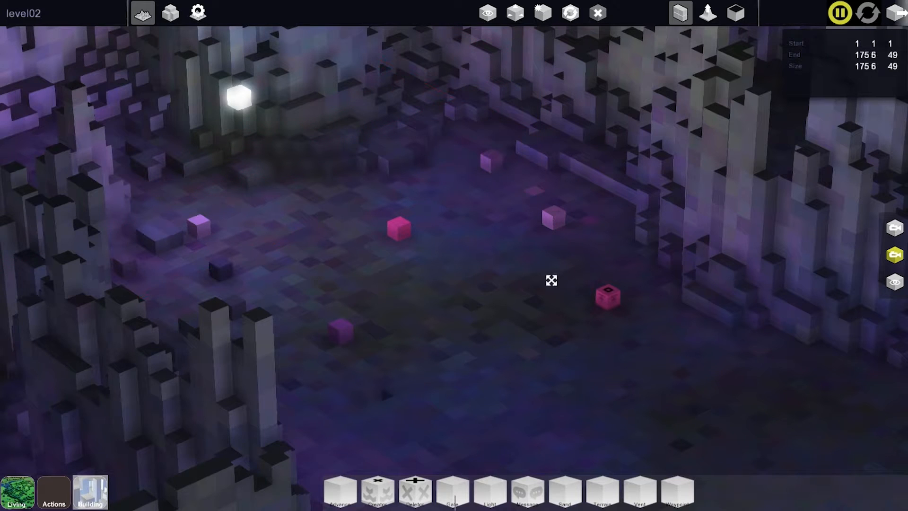
pyautogui.press('Escape')
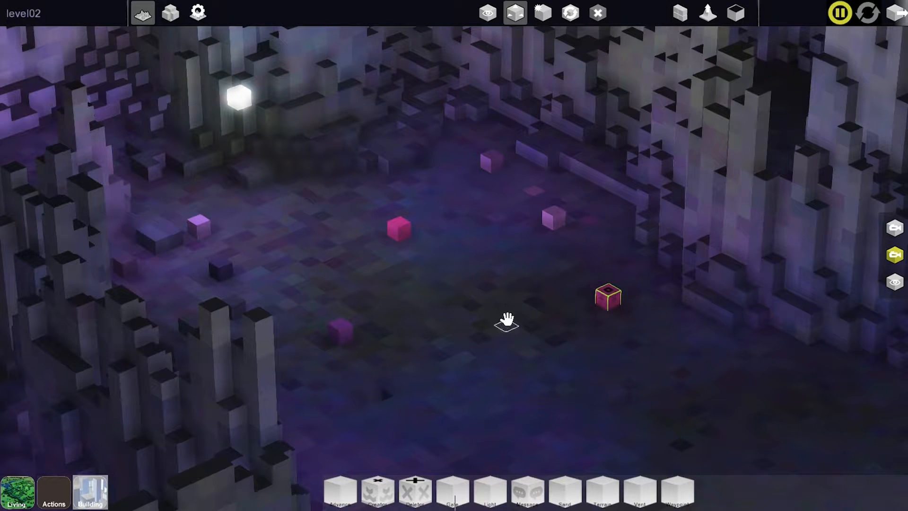
pyautogui.click(681, 13)
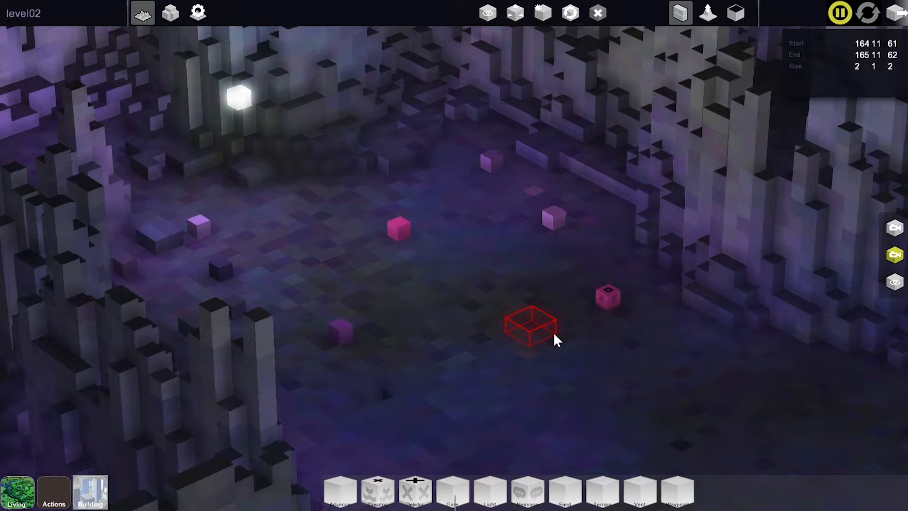
pyautogui.click(569, 312)
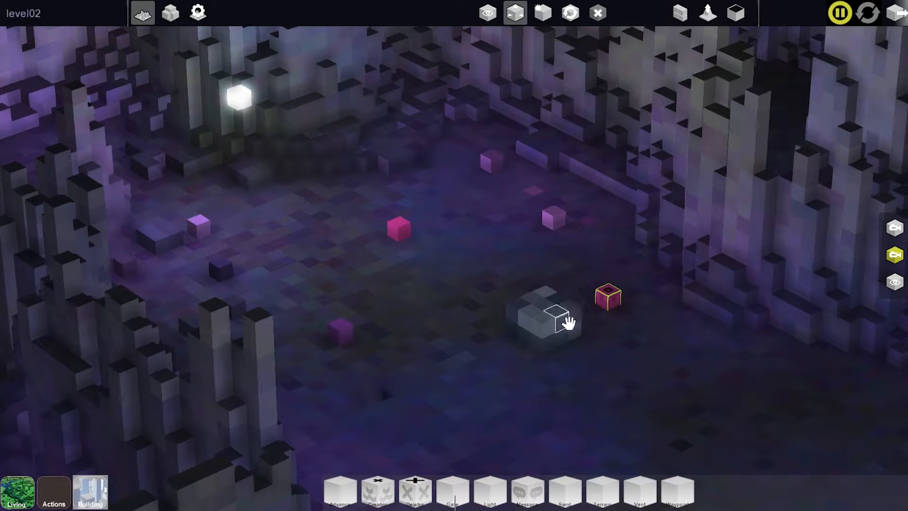
# Stack voxels from the mound into a narrow pillar and set the pink patterned block on top of it.
pyautogui.moveTo(572, 316); pyautogui.dragTo(536, 290)
pyautogui.moveTo(545, 320); pyautogui.dragTo(548, 275)
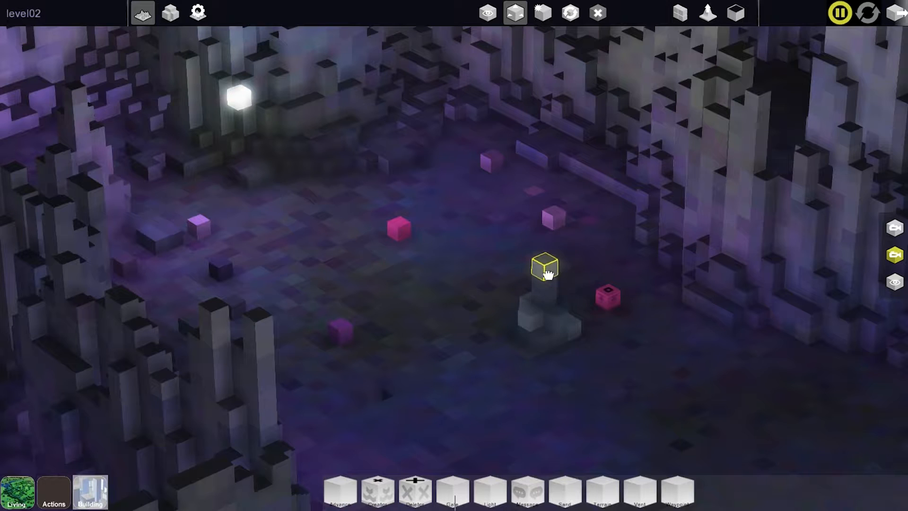
pyautogui.moveTo(561, 339); pyautogui.dragTo(493, 328, button='right')
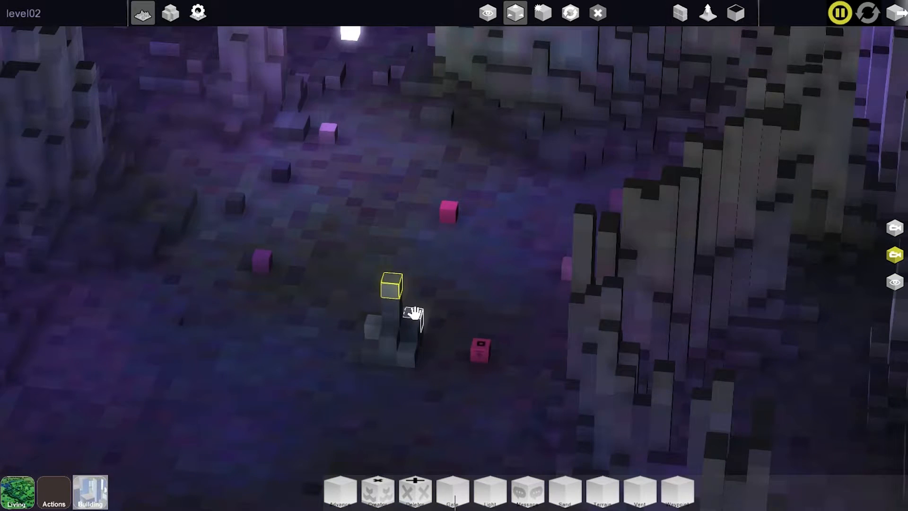
pyautogui.moveTo(470, 386); pyautogui.dragTo(531, 385, button='right')
pyautogui.moveTo(610, 297); pyautogui.dragTo(554, 245)
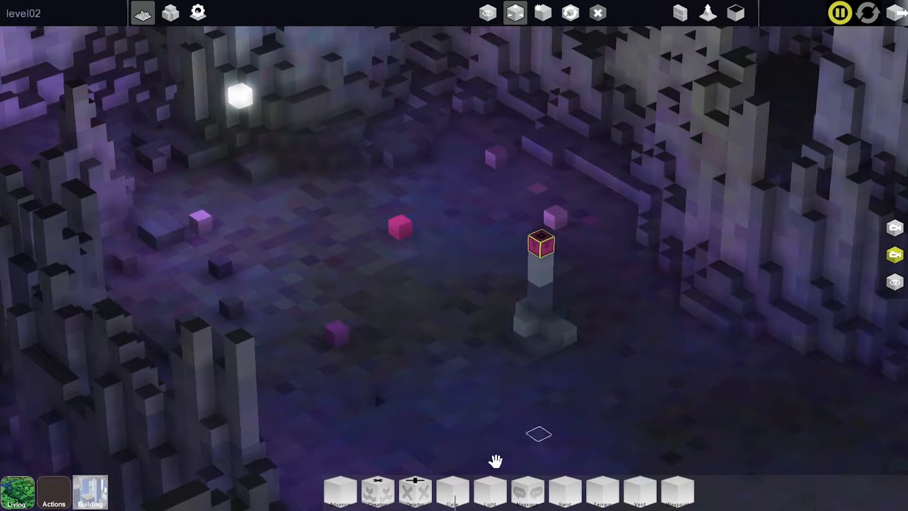
# Add a second patterned block on top of the pillar and crown it with a Light block.
pyautogui.click(453, 492)
pyautogui.click(541, 236)
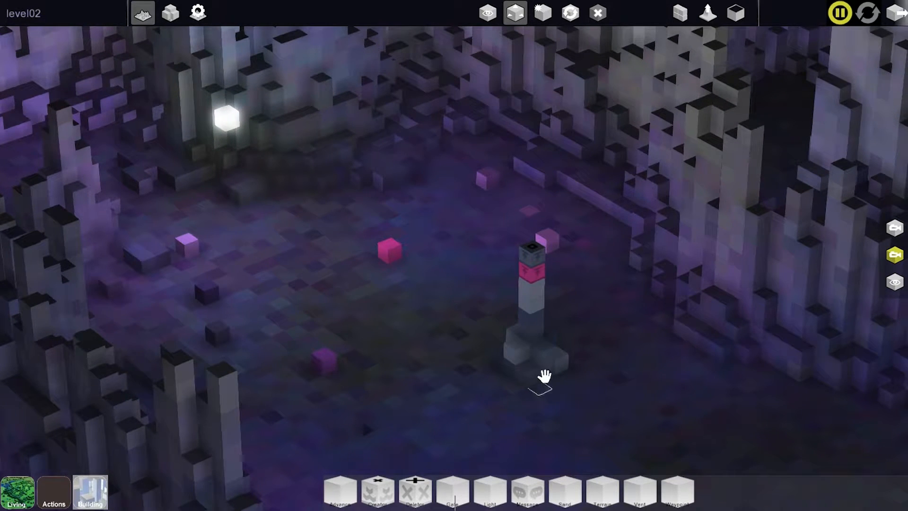
pyautogui.moveTo(603, 324); pyautogui.dragTo(595, 348, button='right')
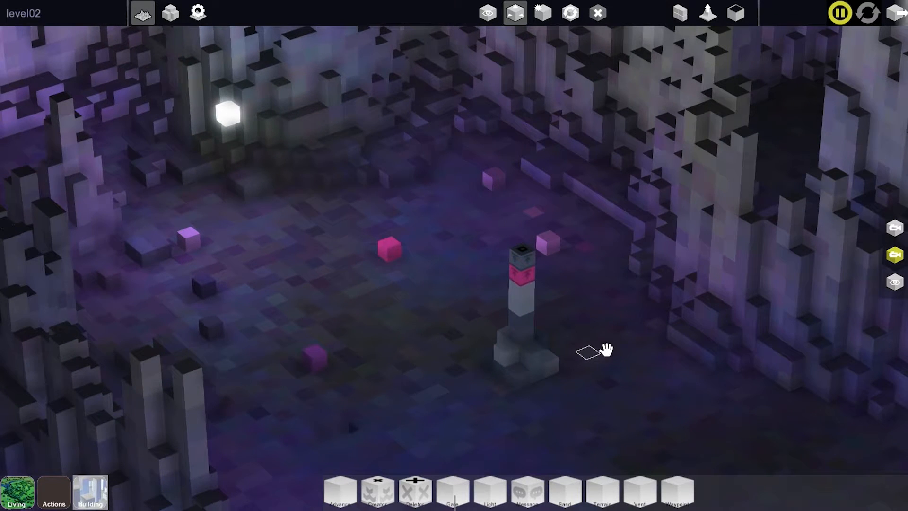
pyautogui.click(490, 492)
pyautogui.click(531, 247)
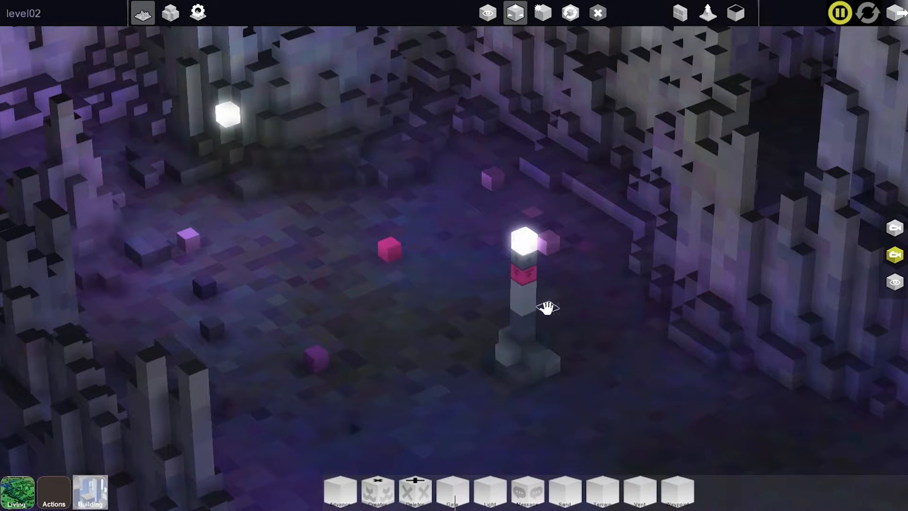
# Try dark pink shades on the Light and paint the patterned block beneath it pink.
pyautogui.click(736, 13)
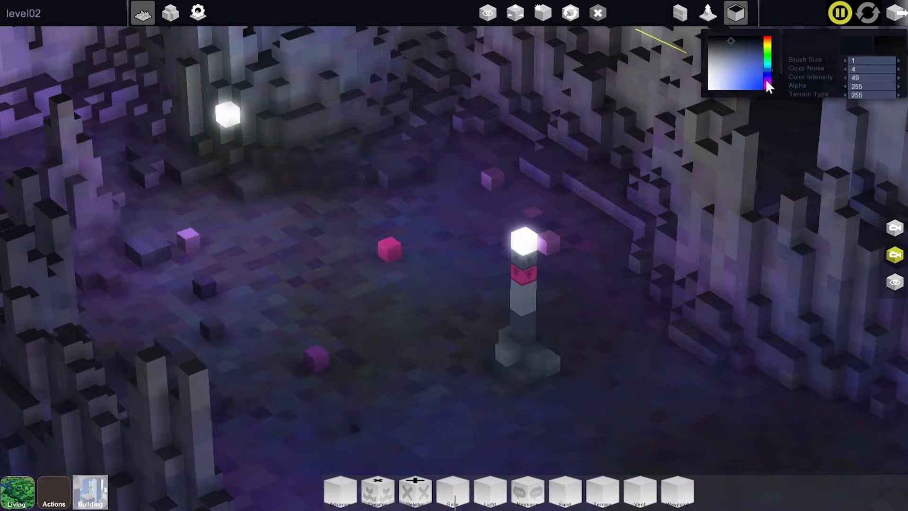
pyautogui.click(751, 55)
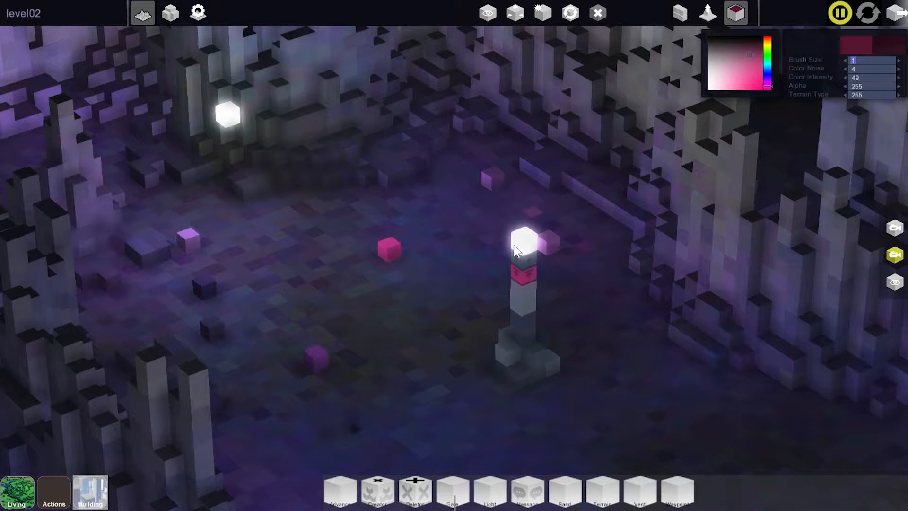
pyautogui.click(740, 49)
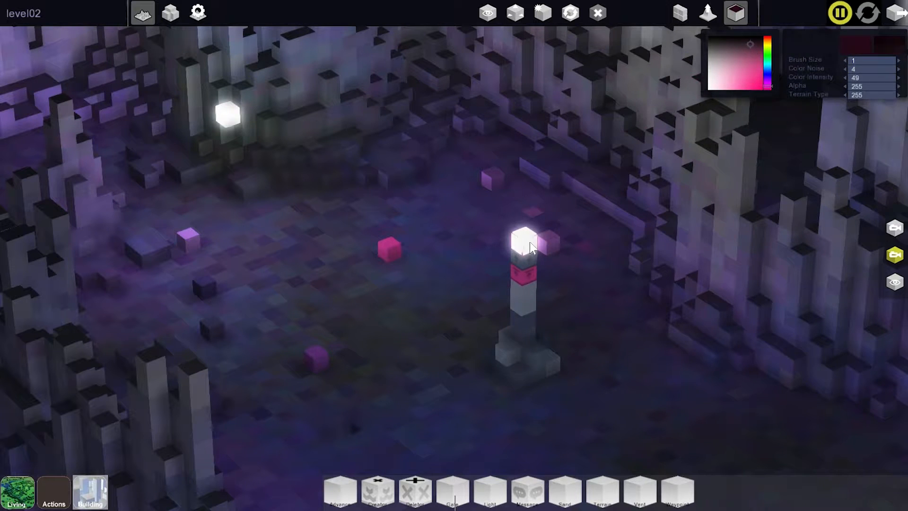
pyautogui.click(516, 14)
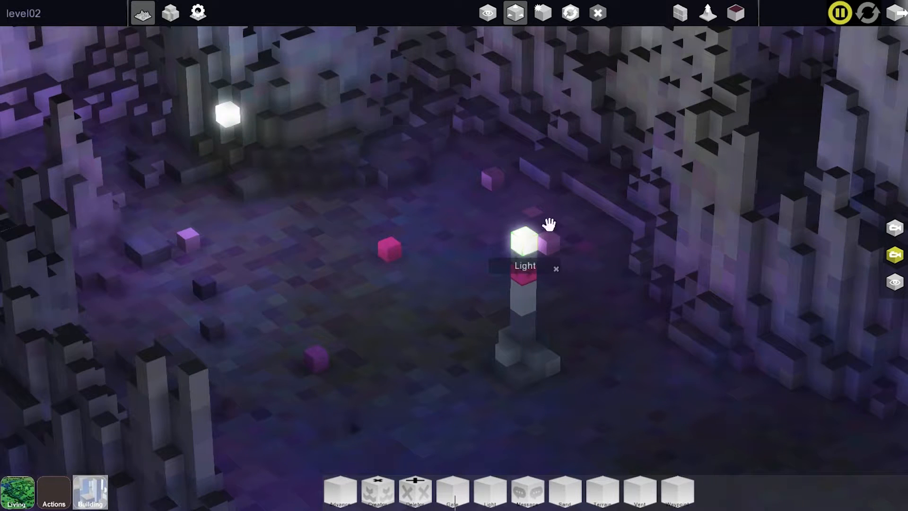
pyautogui.click(735, 14)
pyautogui.click(749, 50)
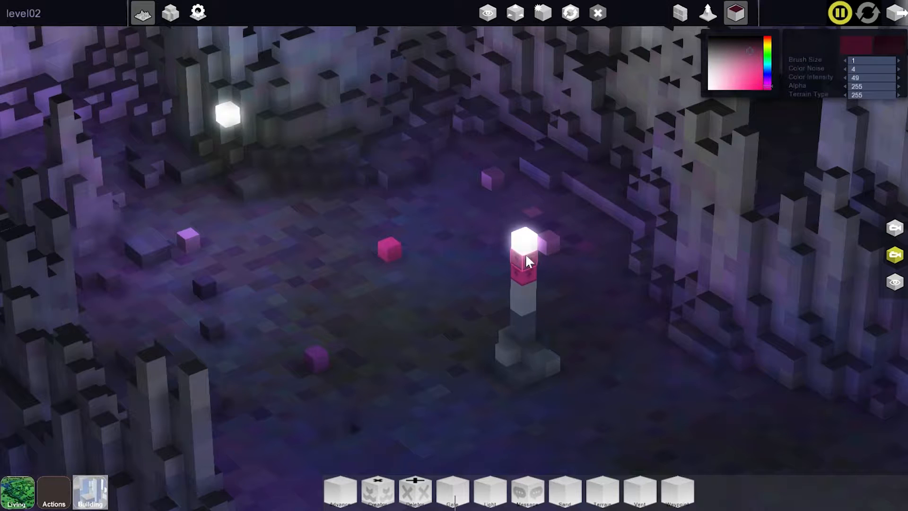
# Pick orange-red shades and repaint both patterned blocks below the Light with them.
pyautogui.moveTo(770, 47); pyautogui.dragTo(769, 43)
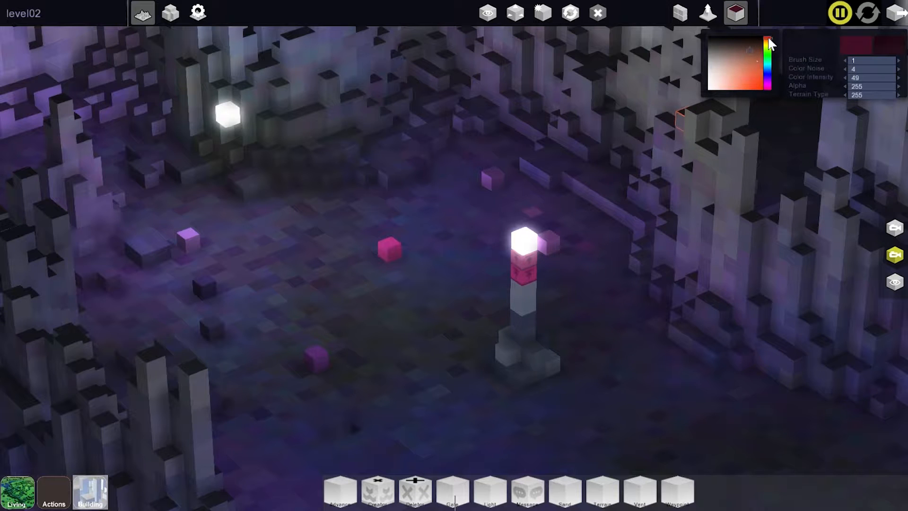
pyautogui.click(750, 64)
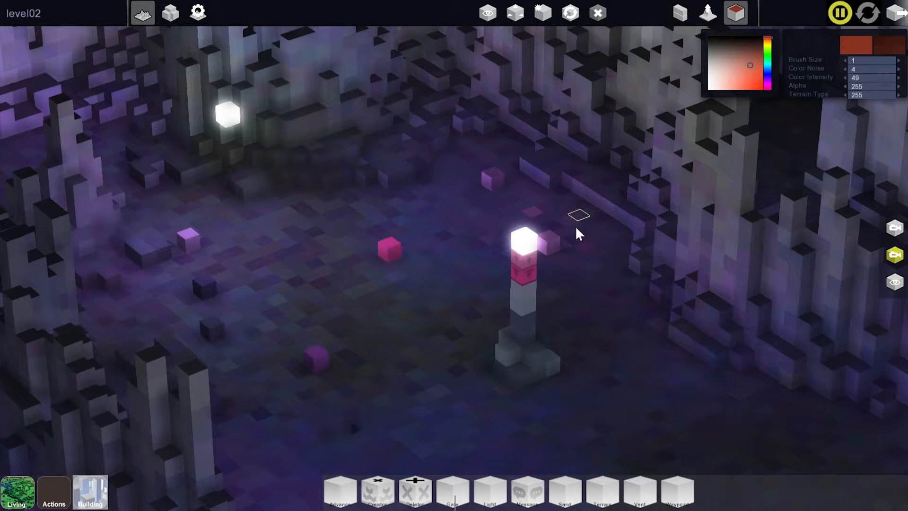
pyautogui.click(749, 56)
pyautogui.click(529, 268)
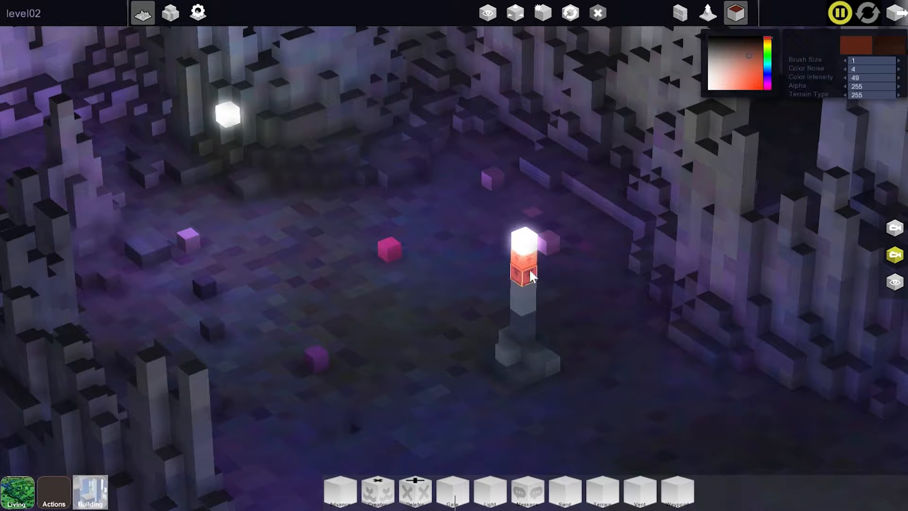
pyautogui.click(753, 46)
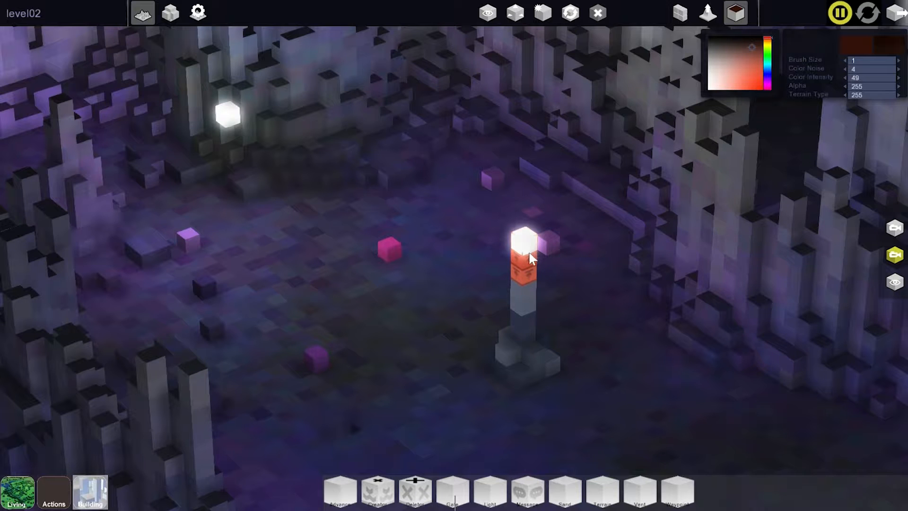
pyautogui.click(516, 14)
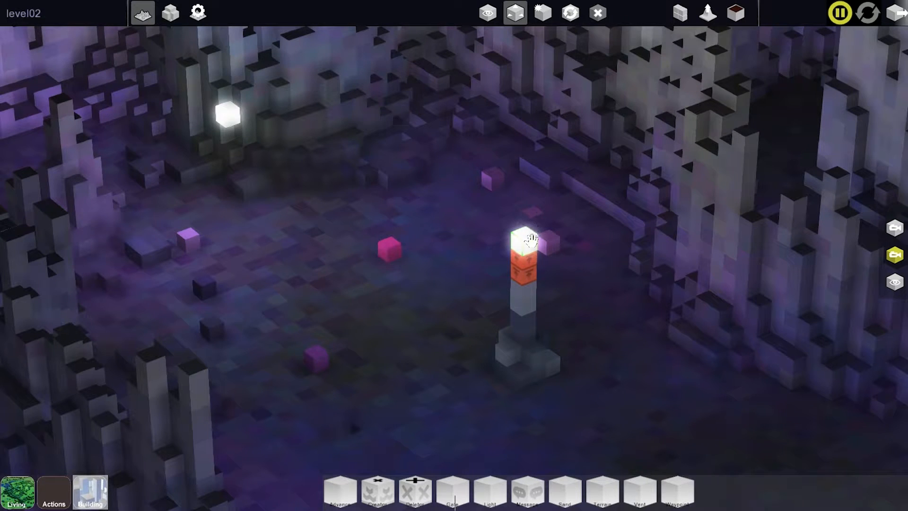
# Edit the pillar Light's intensity, and try Color Noise 18 with Color Intensity 73 for painting the Light.
pyautogui.click(529, 272)
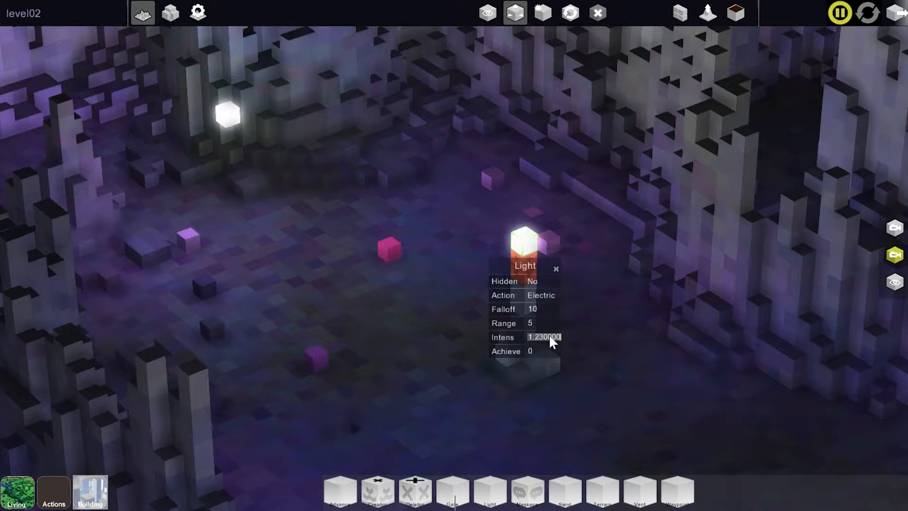
pyautogui.click(738, 18)
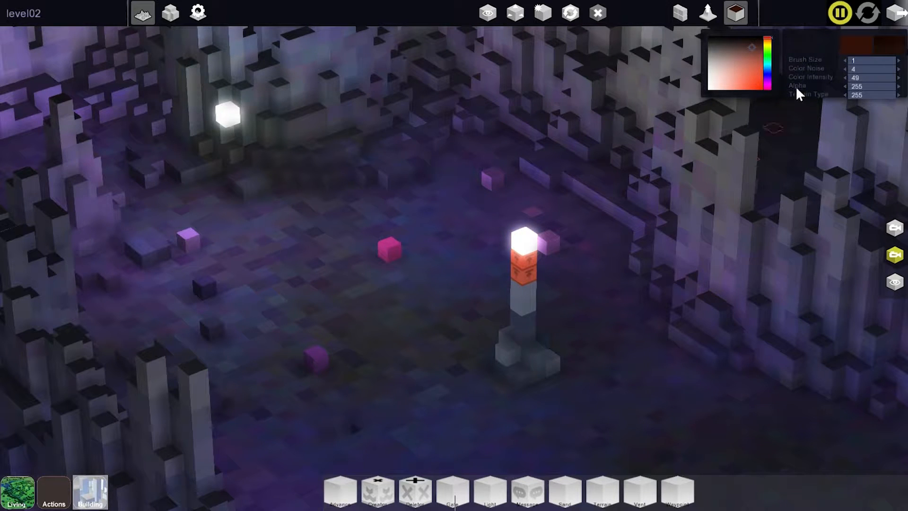
pyautogui.moveTo(858, 77); pyautogui.dragTo(864, 65)
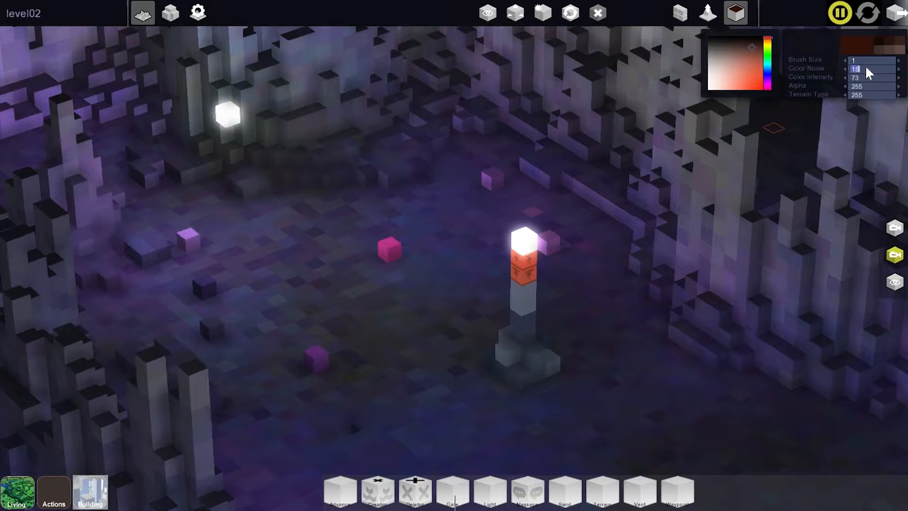
pyautogui.click(524, 245)
pyautogui.moveTo(570, 235)
pyautogui.mouseDown(button='middle')
pyautogui.moveTo(518, 237)
pyautogui.moveTo(608, 234)
pyautogui.moveTo(561, 228)
pyautogui.mouseUp(button='middle')
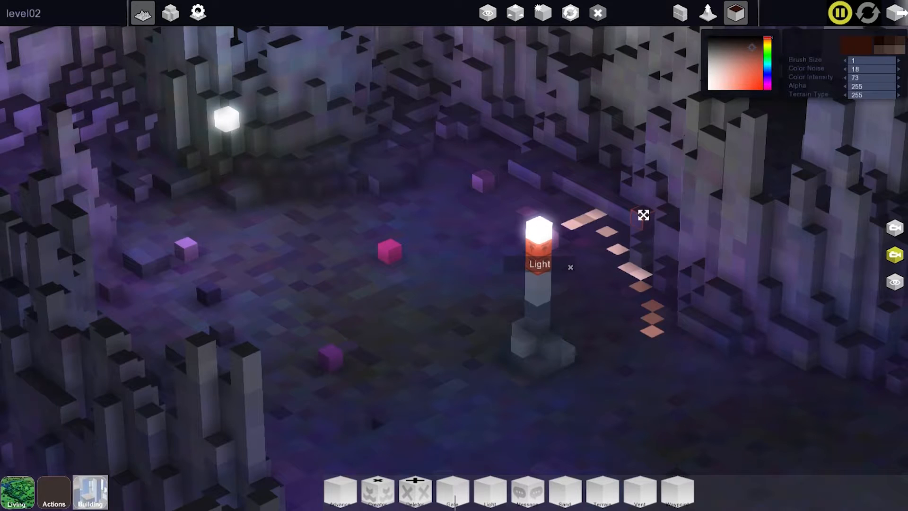
# Check the settings of the Light block on top of the pillar.
pyautogui.click(515, 12)
pyautogui.moveTo(538, 230)
pyautogui.mouseDown()
pyautogui.moveTo(639, 293)
pyautogui.moveTo(535, 233)
pyautogui.mouseUp()
pyautogui.moveTo(581, 293); pyautogui.dragTo(593, 297, button='middle')
pyautogui.click(536, 232)
pyautogui.click(539, 263)
pyautogui.click(535, 237)
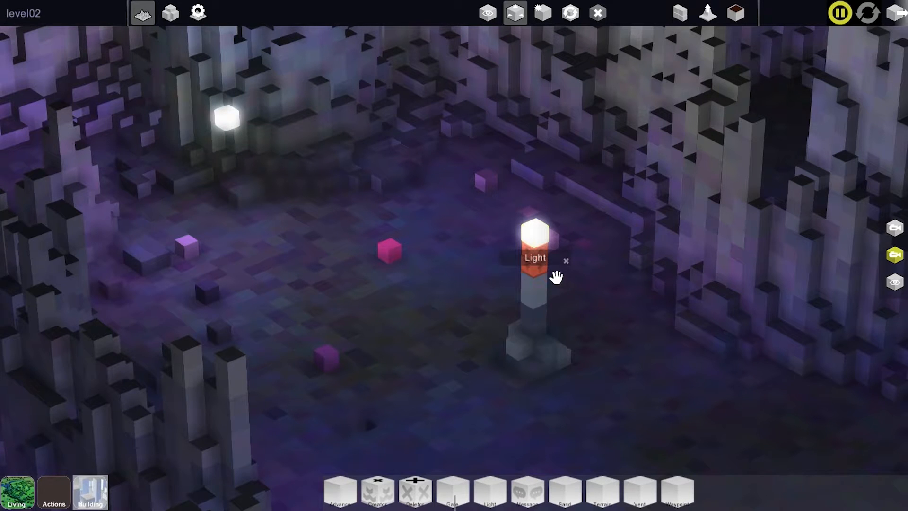
pyautogui.click(537, 264)
pyautogui.click(606, 245)
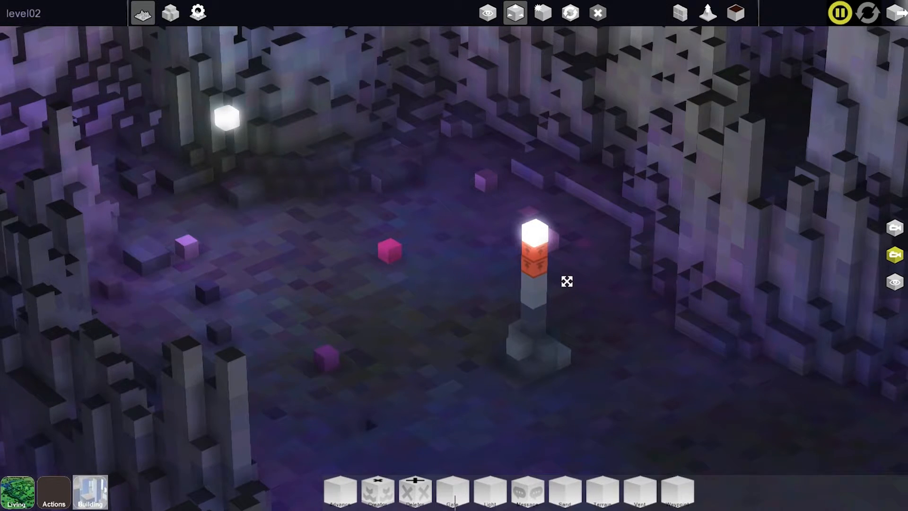
# Test-play the level and try the glowing Grow block on the cave floor.
pyautogui.press('space')
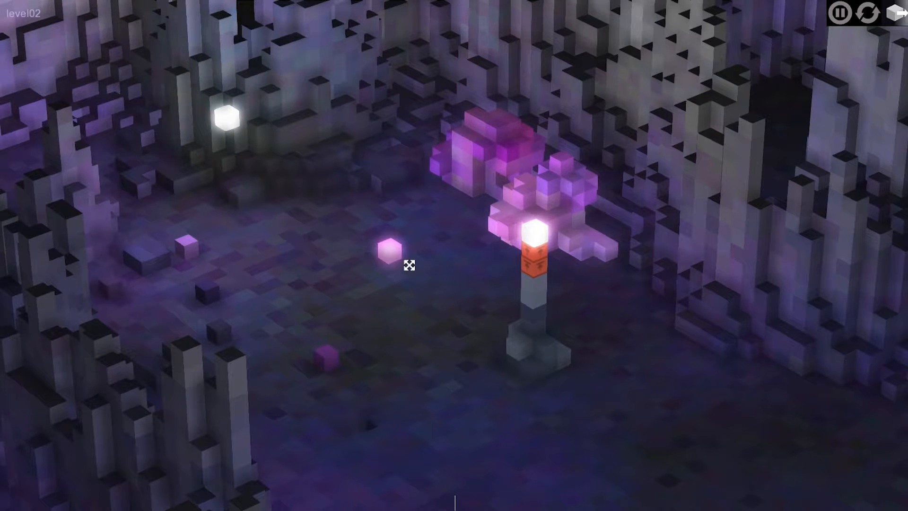
pyautogui.moveTo(434, 300); pyautogui.dragTo(458, 280)
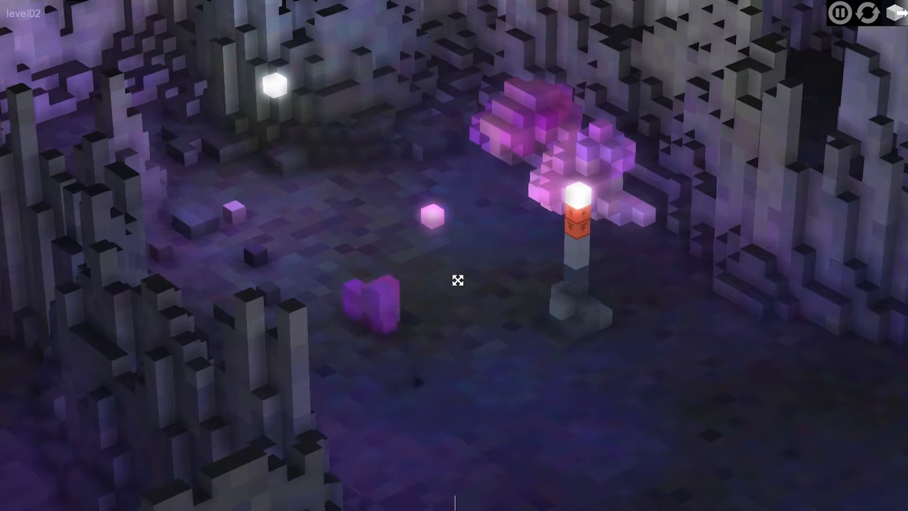
pyautogui.click(432, 215)
pyautogui.click(439, 242)
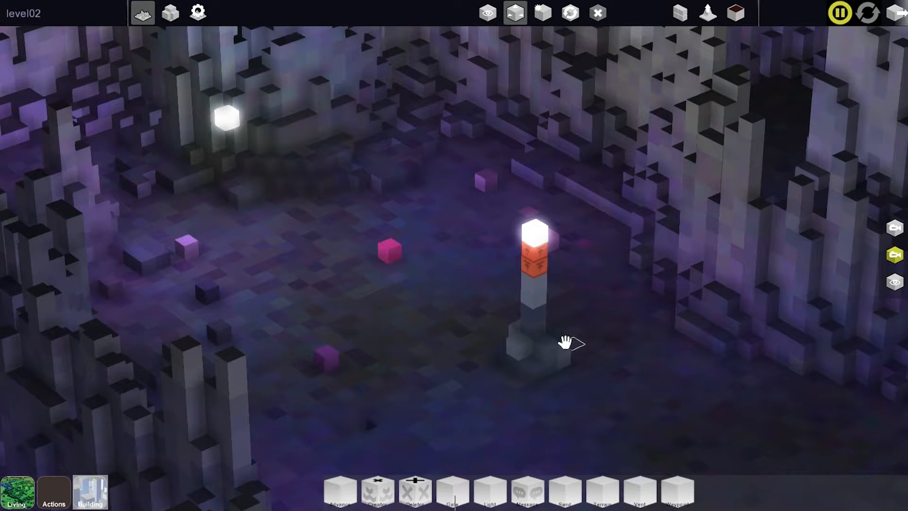
# Return to editing and move the Grow block to the foreground with the purple Crystal behind it.
pyautogui.moveTo(562, 342); pyautogui.dragTo(606, 325, button='right')
pyautogui.moveTo(519, 356); pyautogui.dragTo(357, 369, button='right')
pyautogui.moveTo(331, 354); pyautogui.dragTo(415, 379)
pyautogui.moveTo(429, 346); pyautogui.dragTo(405, 309, button='middle')
# Place two copies of the Grow block on the floor nearby, one on each side of the original.
pyautogui.click(384, 317)
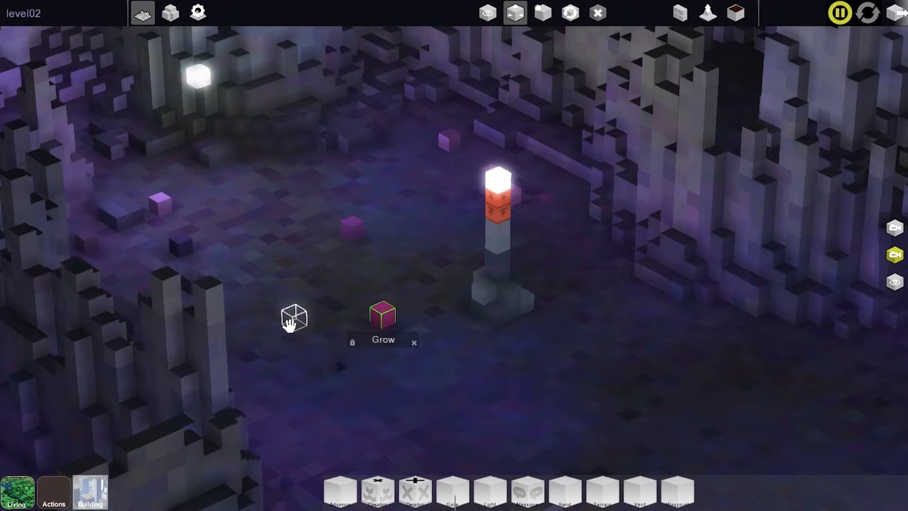
pyautogui.click(290, 324)
pyautogui.click(399, 371)
pyautogui.click(450, 365)
pyautogui.click(487, 387)
# Try painting the foremost Grow copy and the floor voxels beneath it with shades sampled from the scene.
pyautogui.click(735, 13)
pyautogui.click(390, 311)
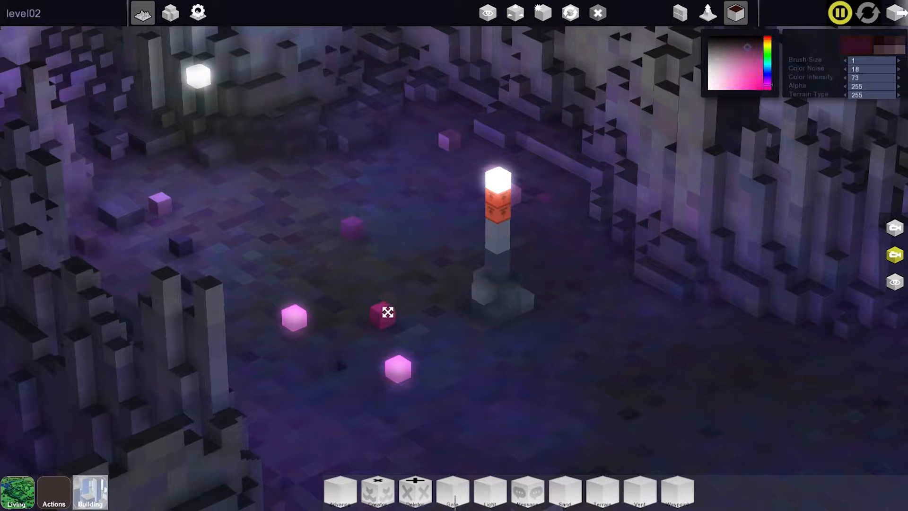
pyautogui.click(397, 372)
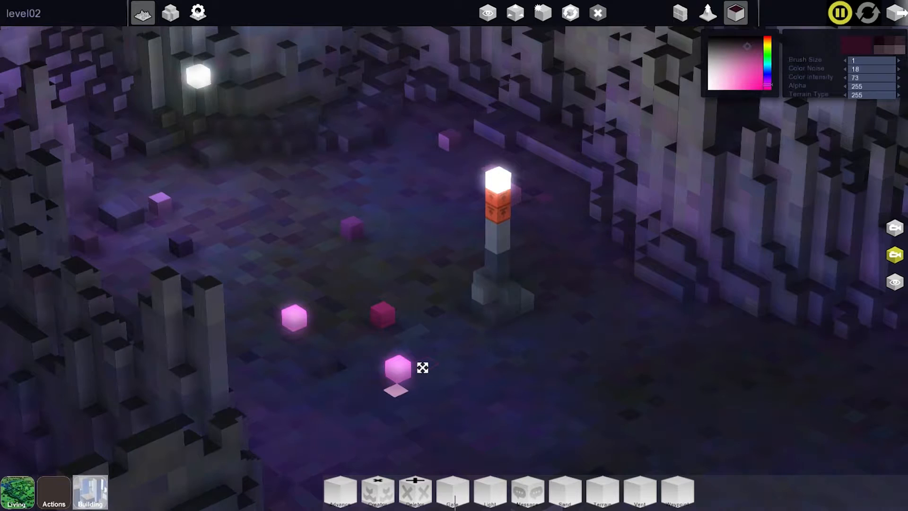
pyautogui.click(400, 369)
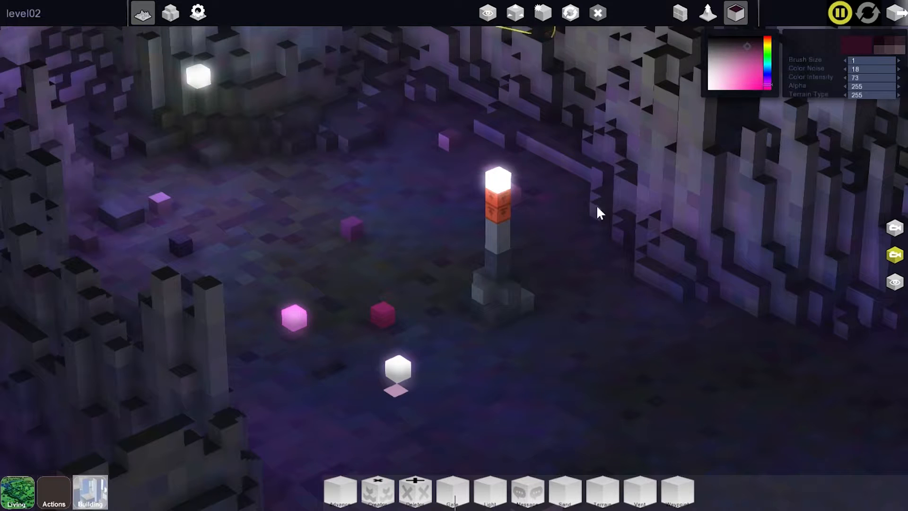
pyautogui.rightClick(415, 400)
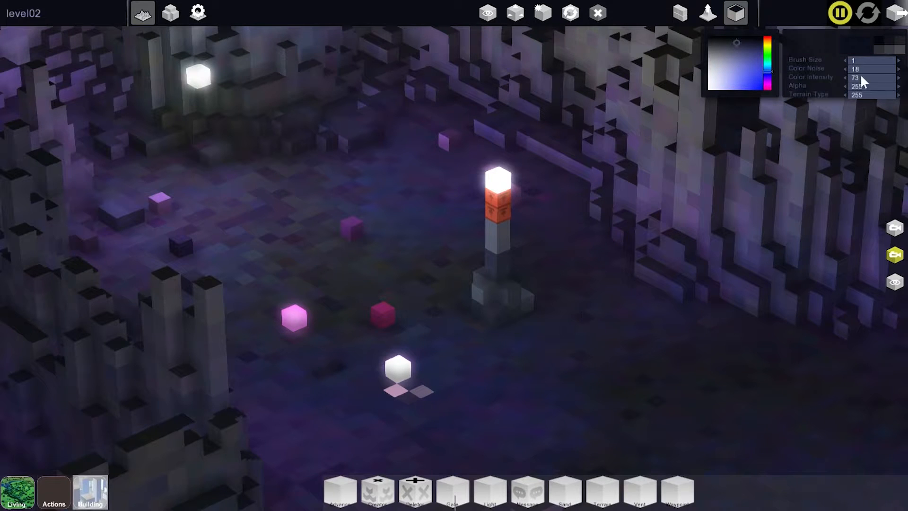
pyautogui.click(422, 393)
pyautogui.rightClick(391, 394)
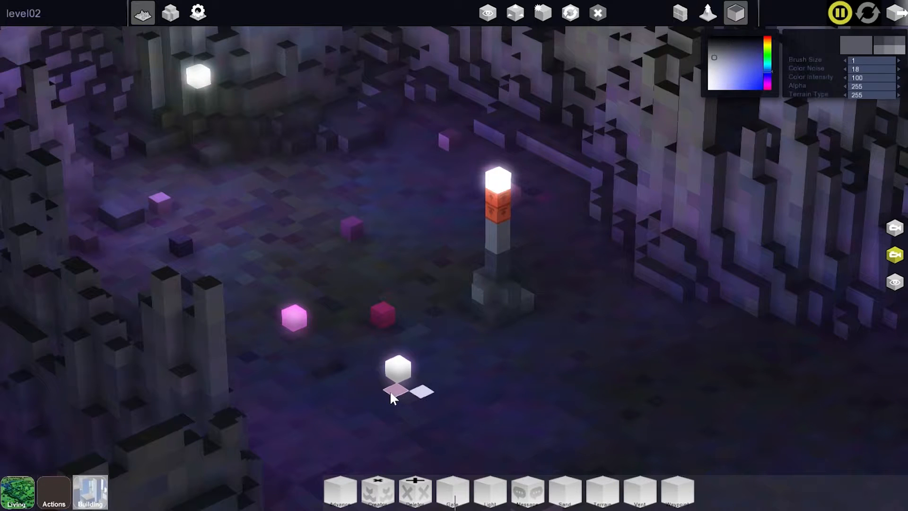
pyautogui.click(736, 17)
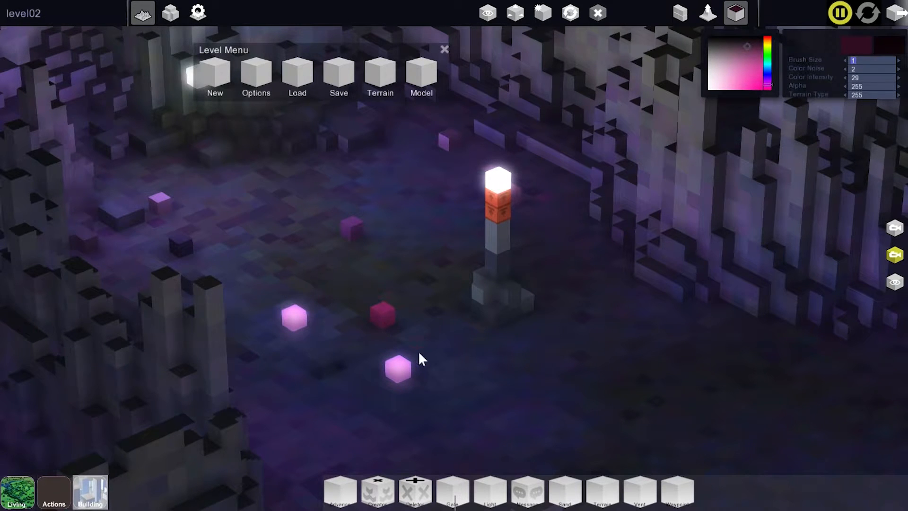
pyautogui.click(444, 49)
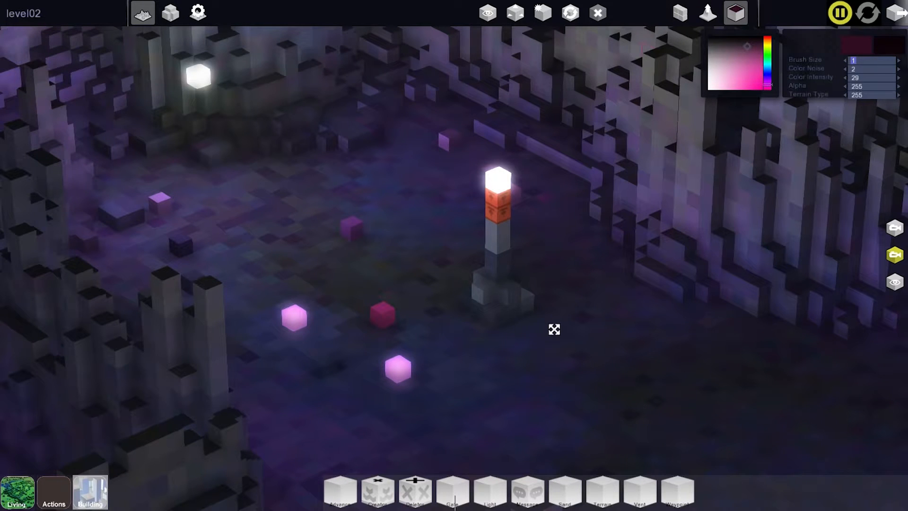
# Test-play the level by moving two Grow blocks toward the Crystals to make them grow.
pyautogui.press('space')
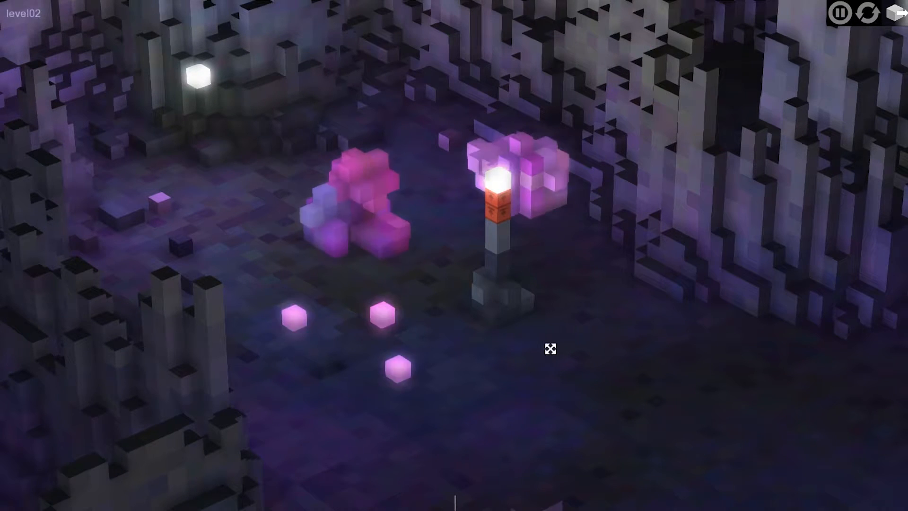
pyautogui.moveTo(378, 318); pyautogui.dragTo(400, 208)
pyautogui.moveTo(393, 363); pyautogui.dragTo(450, 195)
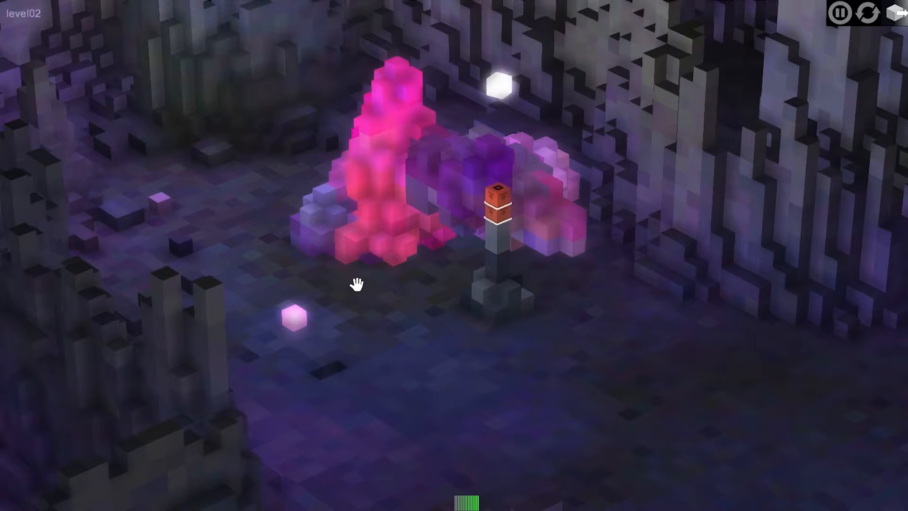
pyautogui.press('space')
# Set the background Light's Achieve value to 255 and its Hidden option to Yes.
pyautogui.click(200, 80)
pyautogui.click(206, 186)
pyautogui.write('2')
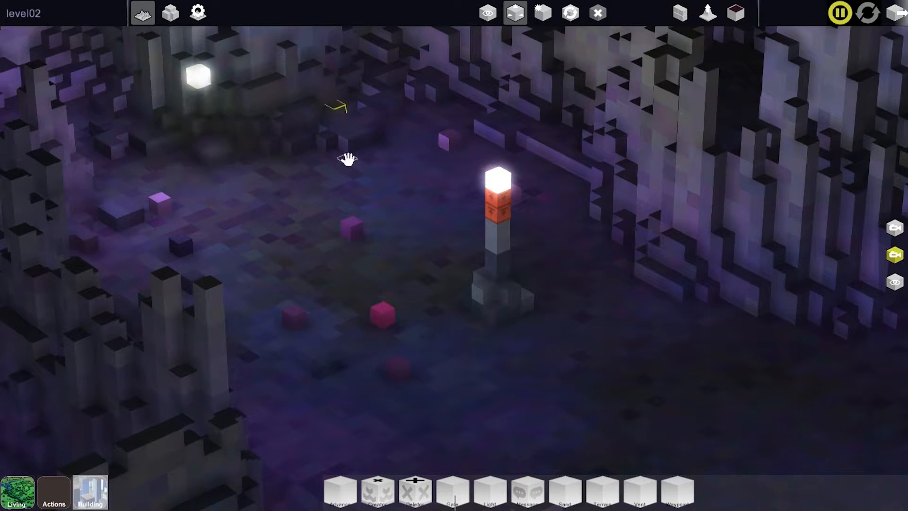
pyautogui.click(211, 118)
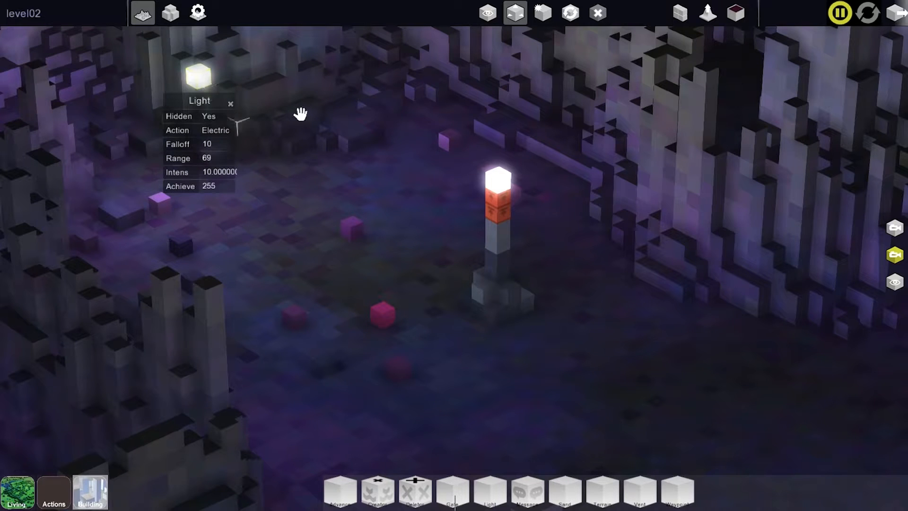
pyautogui.click(300, 115)
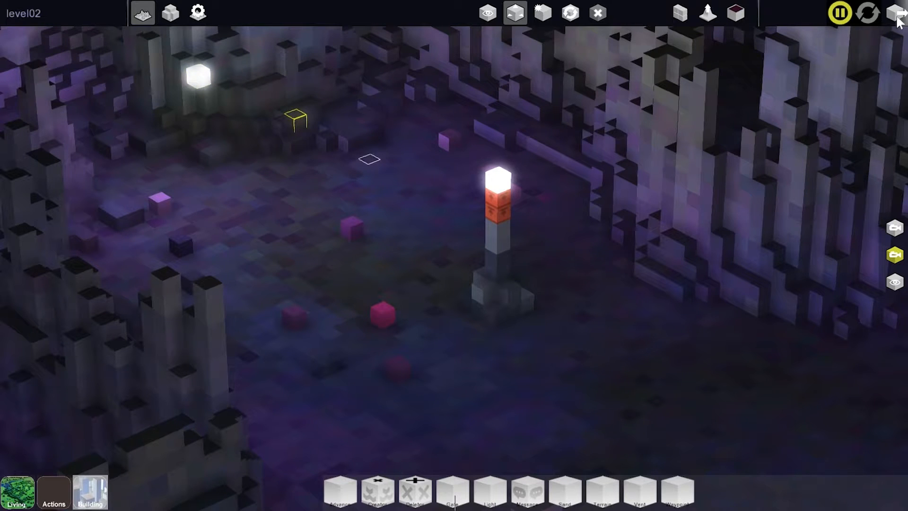
# Play the level again, moving Grow blocks beside the crystals and pillar to test the hidden Light, and return to editing.
pyautogui.click(898, 18)
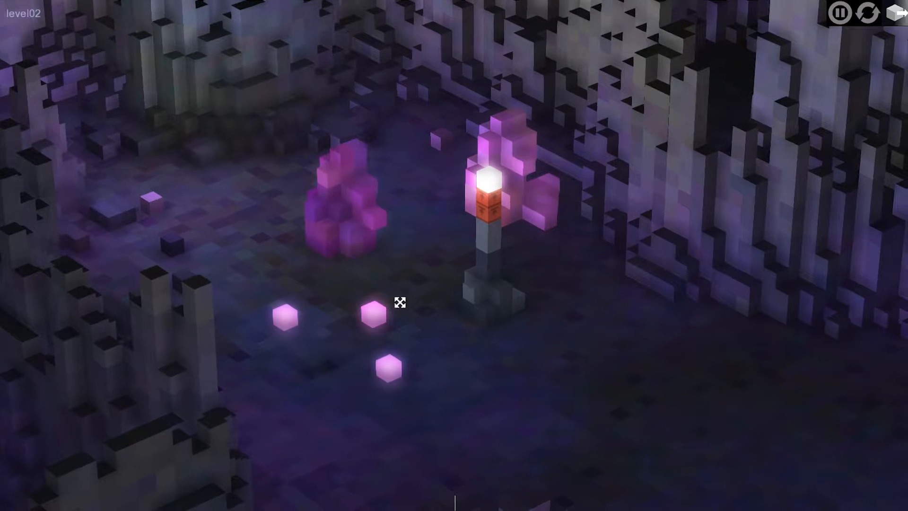
pyautogui.moveTo(376, 314); pyautogui.dragTo(389, 223)
pyautogui.moveTo(399, 367); pyautogui.dragTo(492, 302)
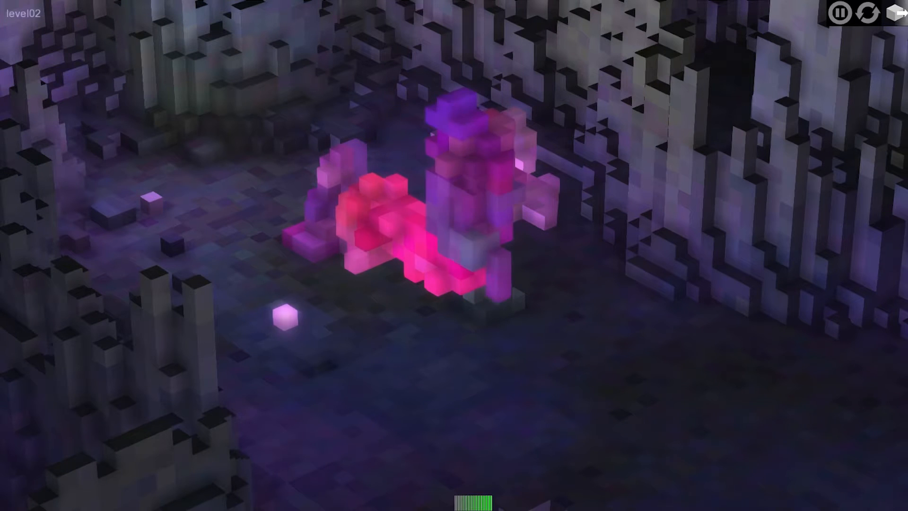
pyautogui.press('Escape')
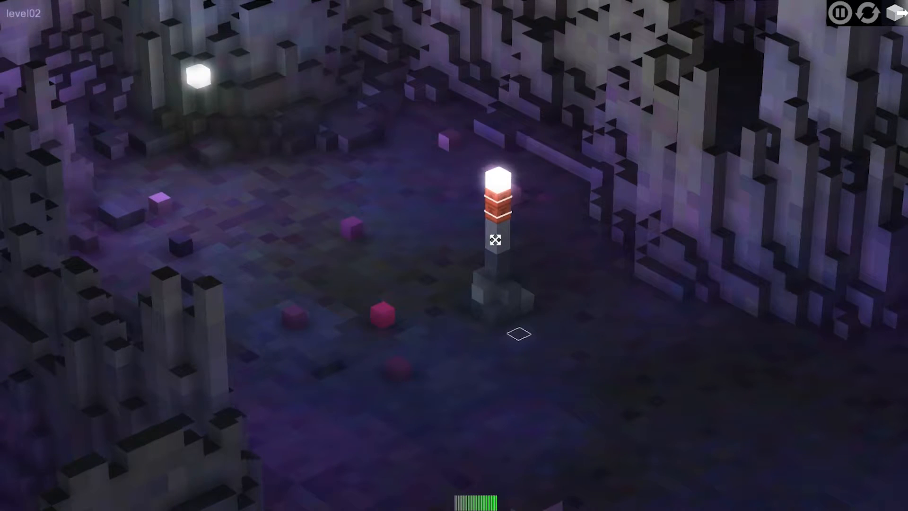
pyautogui.press('space')
# Copy the purple Crystal to three spots on the open floor beyond the pillar.
pyautogui.moveTo(515, 322); pyautogui.dragTo(486, 298, button='middle')
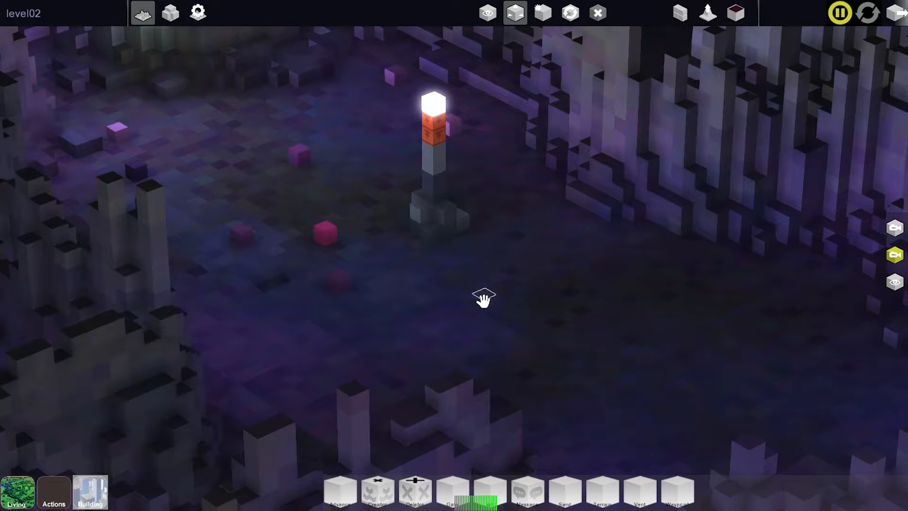
pyautogui.click(300, 153)
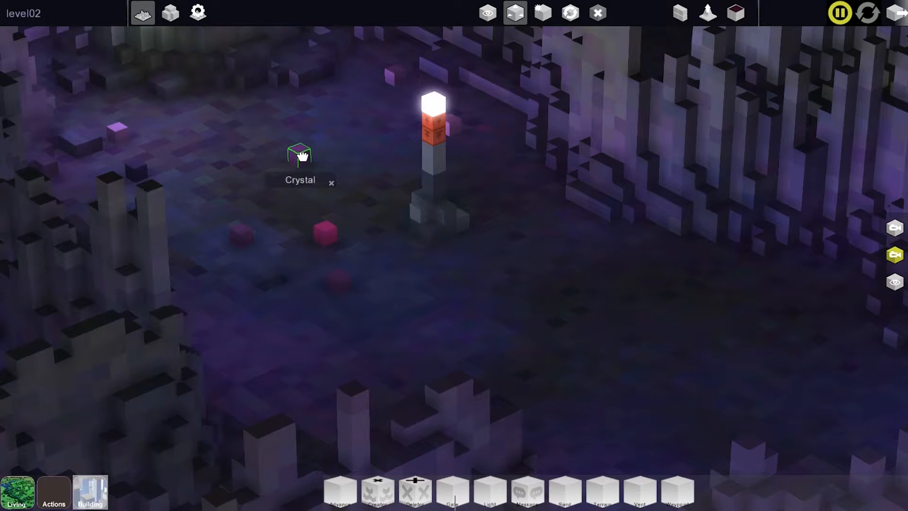
pyautogui.click(578, 273)
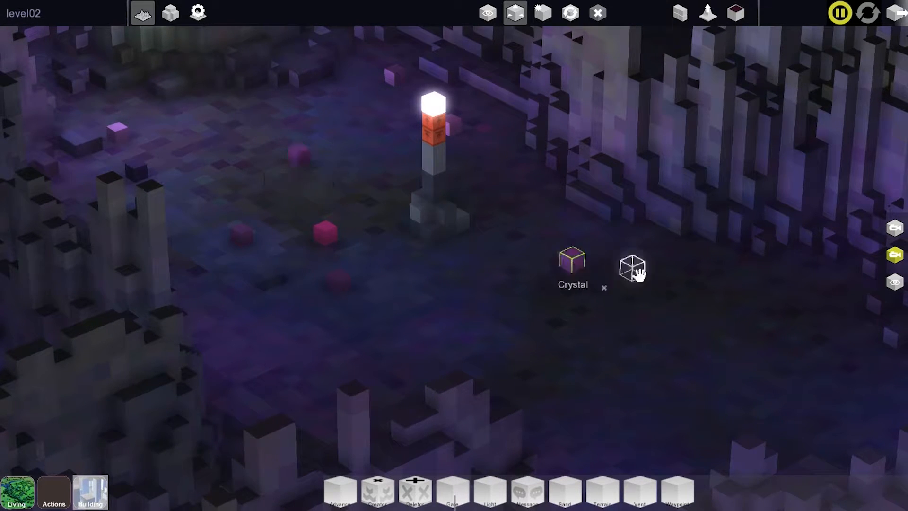
pyautogui.click(715, 277)
pyautogui.click(596, 327)
pyautogui.moveTo(631, 326); pyautogui.dragTo(558, 325, button='middle')
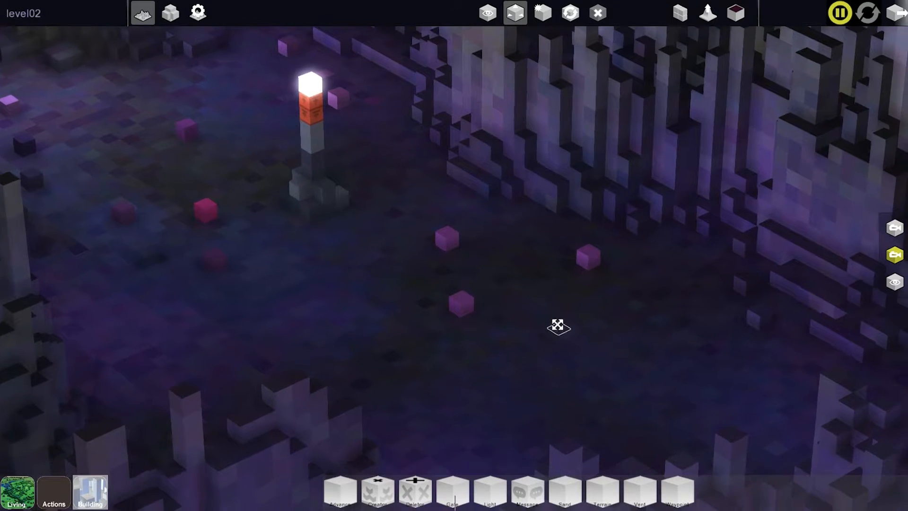
# Create a solid gray-green voxel block three voxels wide on the open floor beyond the new Crystals.
pyautogui.click(687, 15)
pyautogui.click(730, 16)
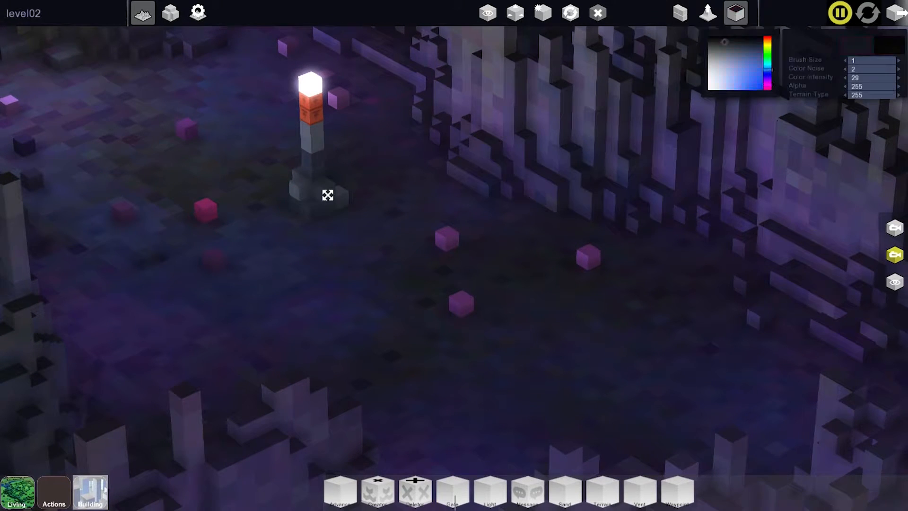
pyautogui.click(681, 15)
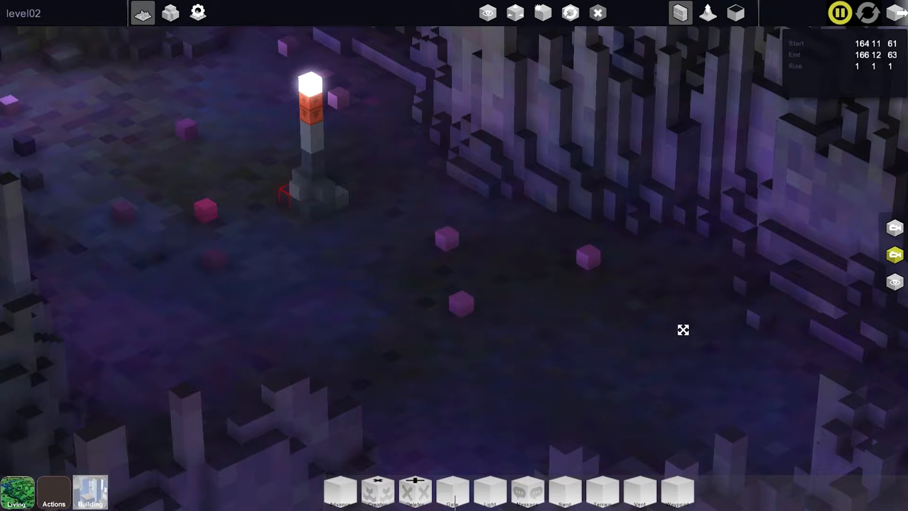
pyautogui.moveTo(695, 340); pyautogui.dragTo(714, 350)
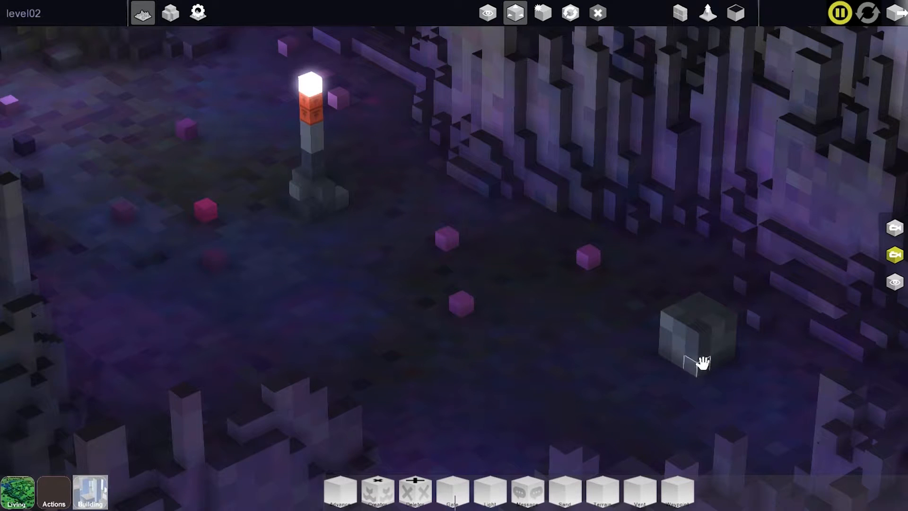
# Reshape the gray-green voxel block into a stepped stone mound with a narrow vertical column rising from its center.
pyautogui.click(689, 308)
pyautogui.click(700, 300)
pyautogui.click(671, 310)
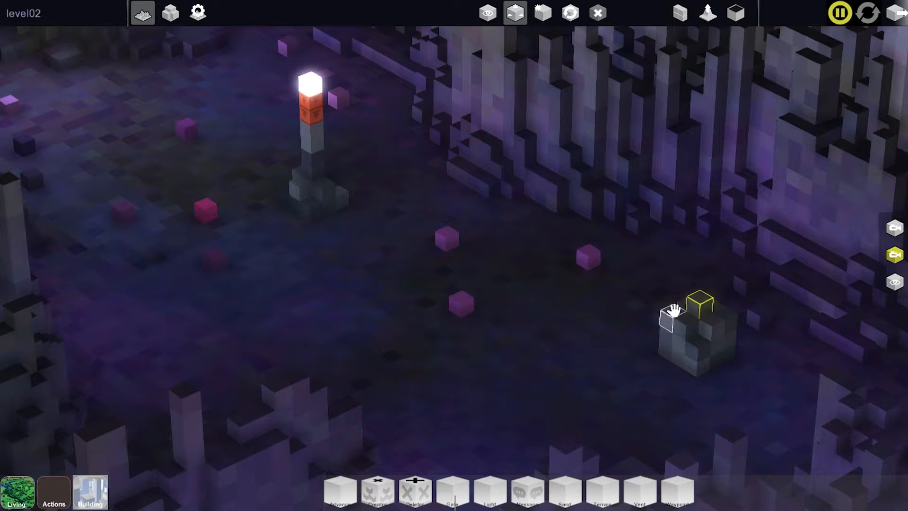
pyautogui.click(701, 299)
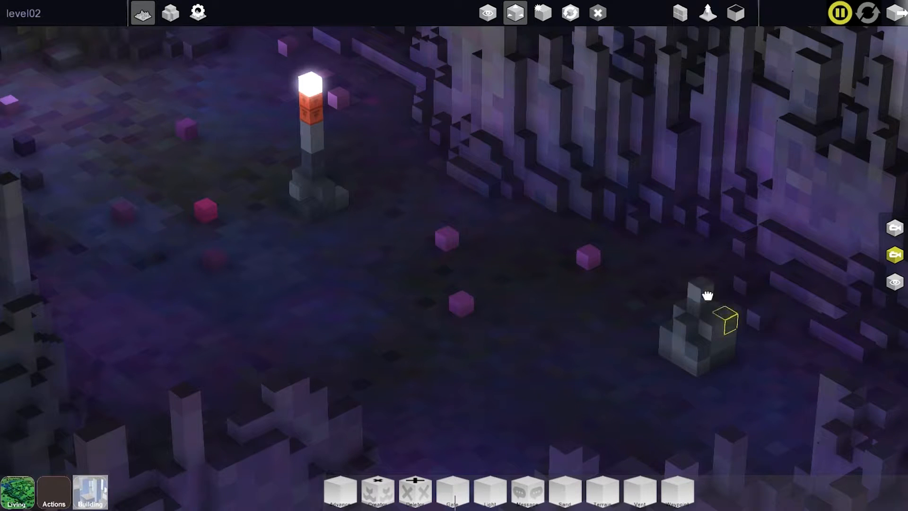
pyautogui.click(701, 297)
pyautogui.moveTo(704, 346); pyautogui.dragTo(594, 355, button='right')
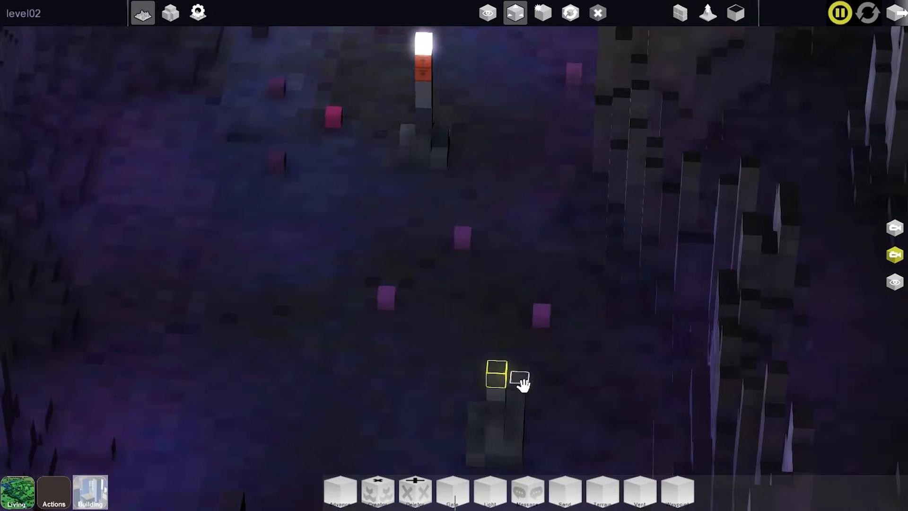
pyautogui.moveTo(497, 368)
pyautogui.mouseDown(button='right')
pyautogui.moveTo(488, 382)
pyautogui.moveTo(441, 361)
pyautogui.moveTo(446, 381)
pyautogui.moveTo(480, 372)
pyautogui.mouseUp(button='right')
# Cap the new stone column with Gate blocks and a Light, coloring the Gates orange-red like those on the first pillar.
pyautogui.click(454, 494)
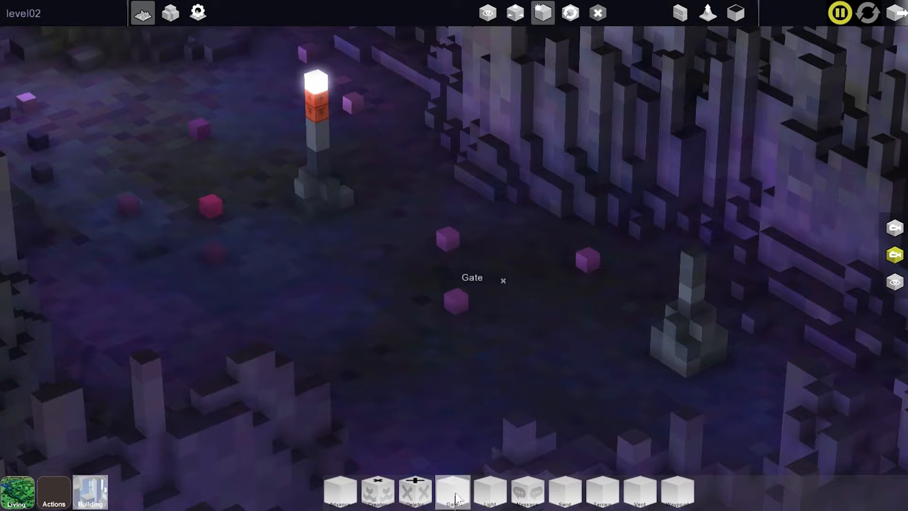
pyautogui.press('Escape')
pyautogui.click(451, 496)
pyautogui.click(700, 235)
pyautogui.click(490, 490)
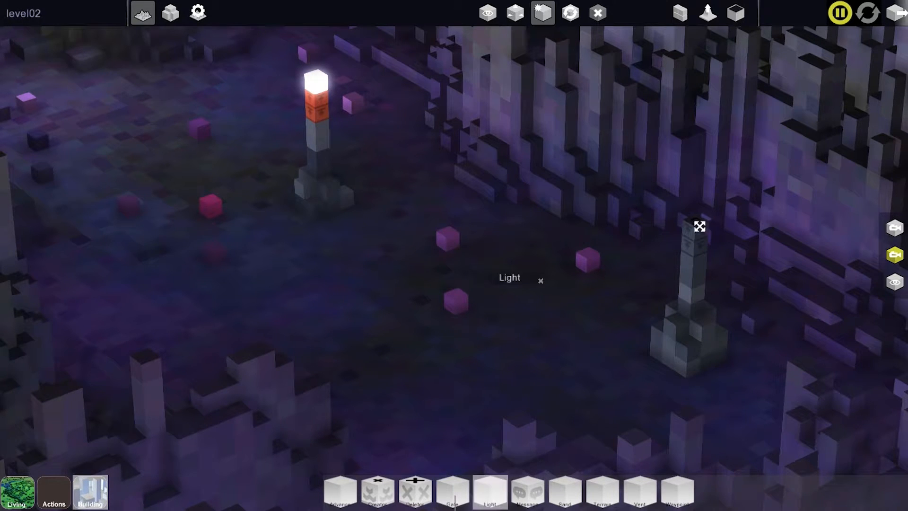
pyautogui.click(702, 229)
pyautogui.click(736, 12)
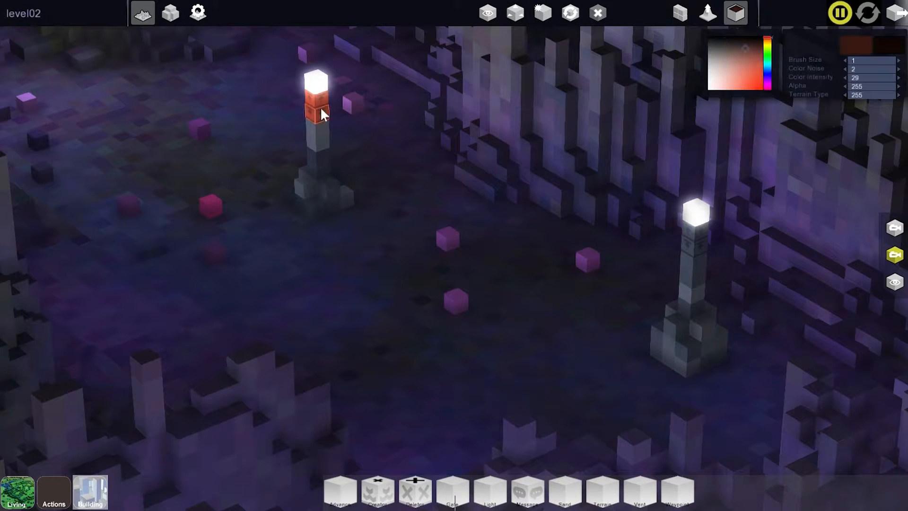
pyautogui.click(695, 238)
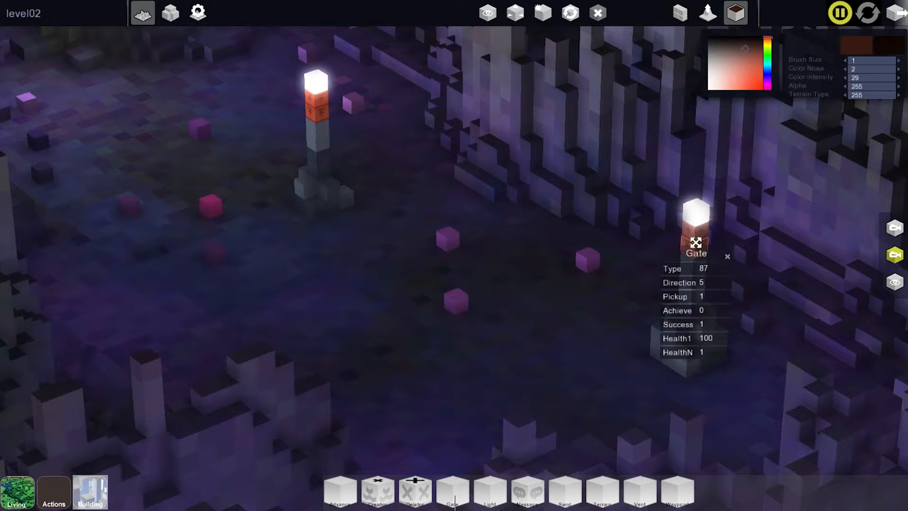
# Set Achieve to 1 on the second pillar's Light and on both of its Gate blocks.
pyautogui.click(515, 12)
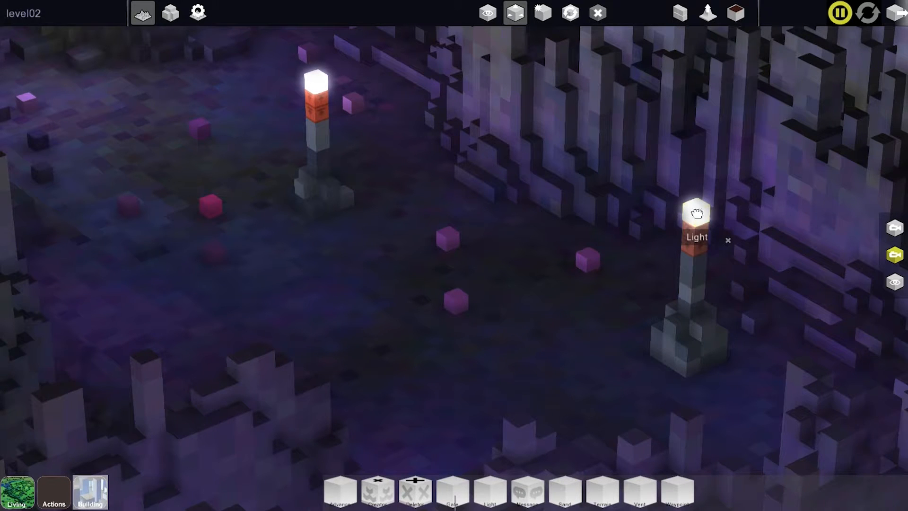
pyautogui.click(700, 239)
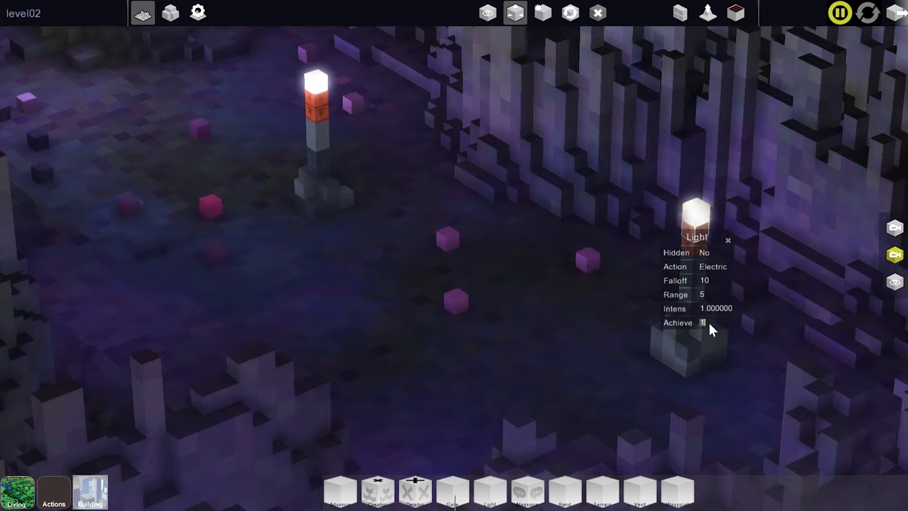
pyautogui.click(693, 235)
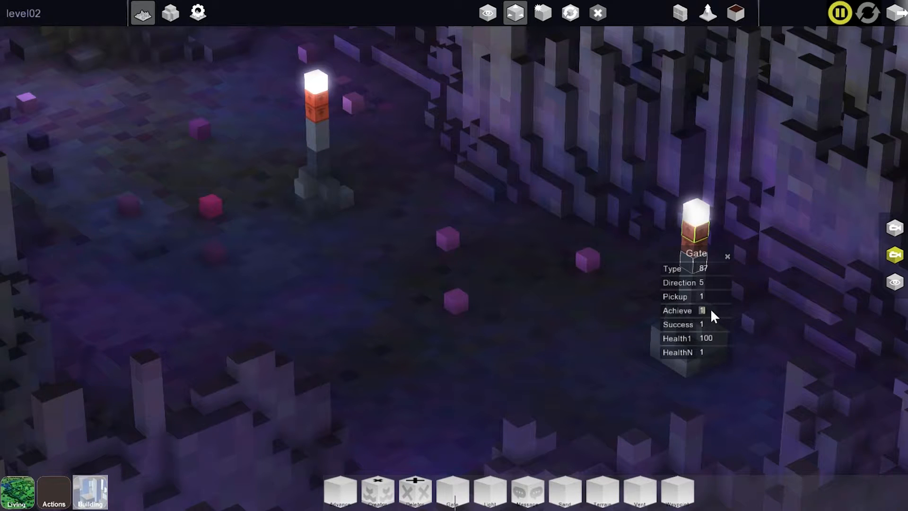
pyautogui.click(694, 246)
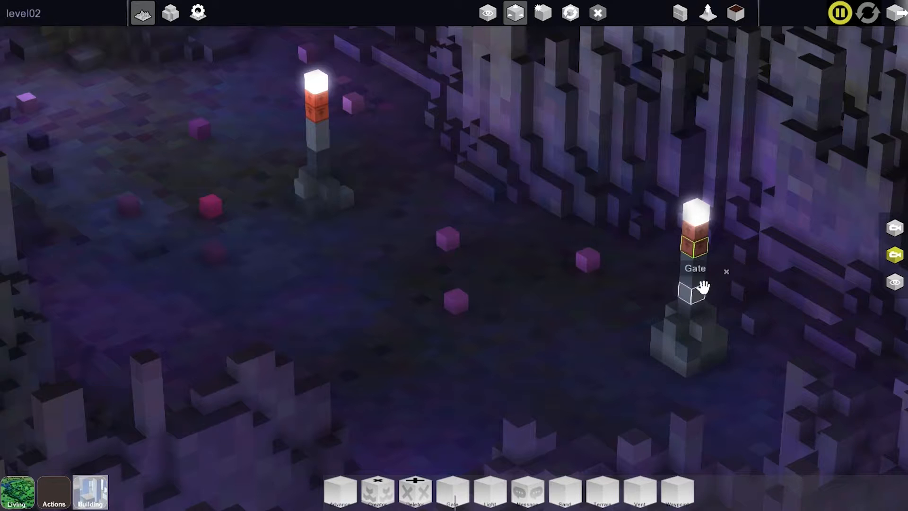
pyautogui.click(701, 326)
pyautogui.write('1')
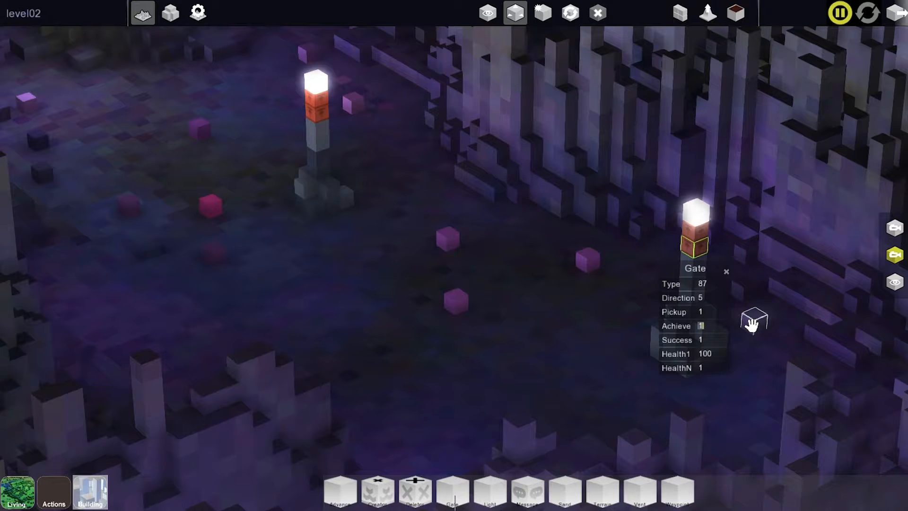
pyautogui.click(768, 299)
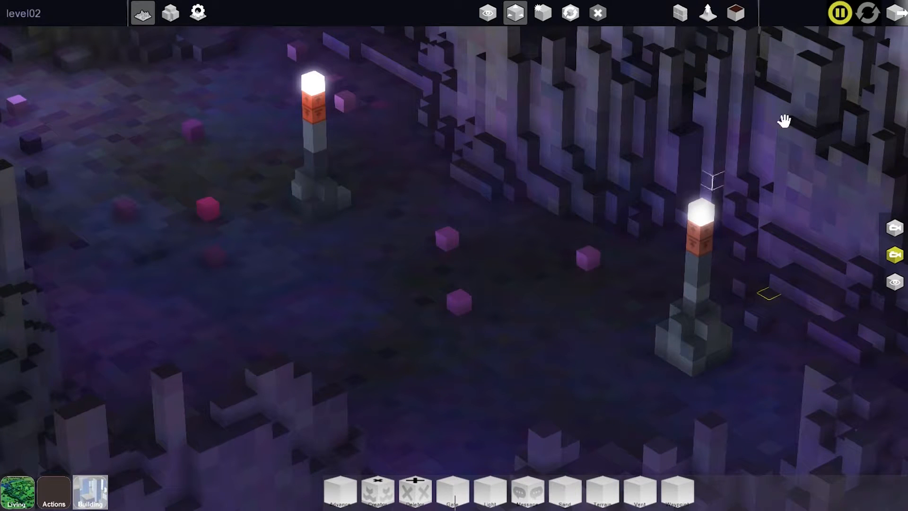
# Build a tall near-black voxel column two voxels wide between the outermost Crystal and the cliff wall.
pyautogui.click(684, 14)
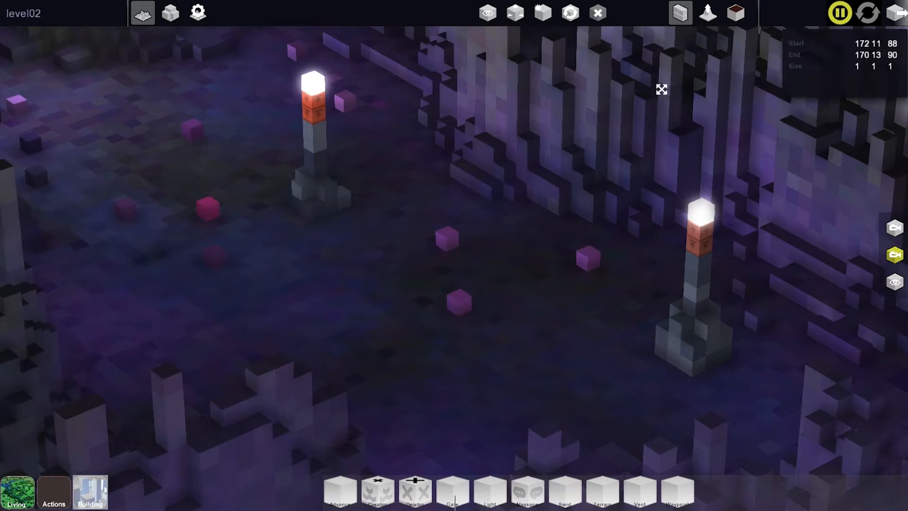
pyautogui.click(625, 262)
pyautogui.moveTo(624, 263); pyautogui.dragTo(653, 264)
pyautogui.moveTo(653, 264); pyautogui.dragTo(640, 262, button='middle')
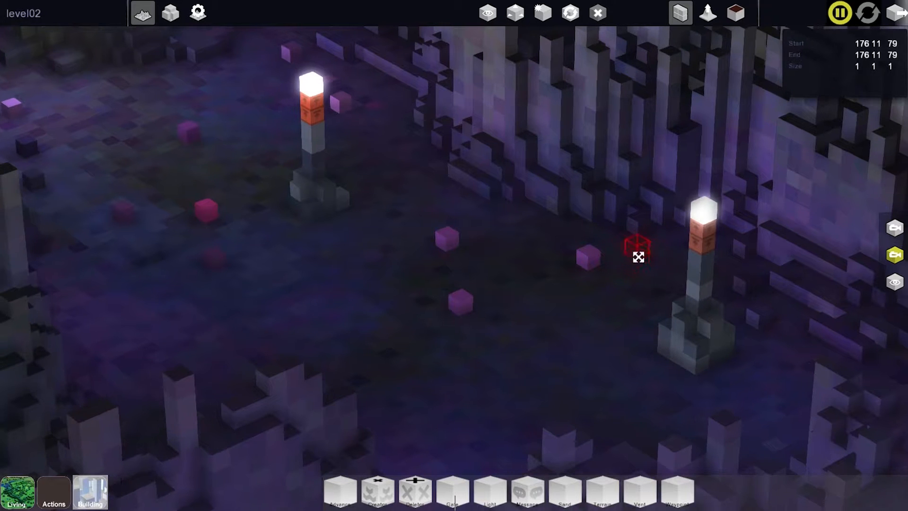
pyautogui.moveTo(647, 249); pyautogui.dragTo(639, 161)
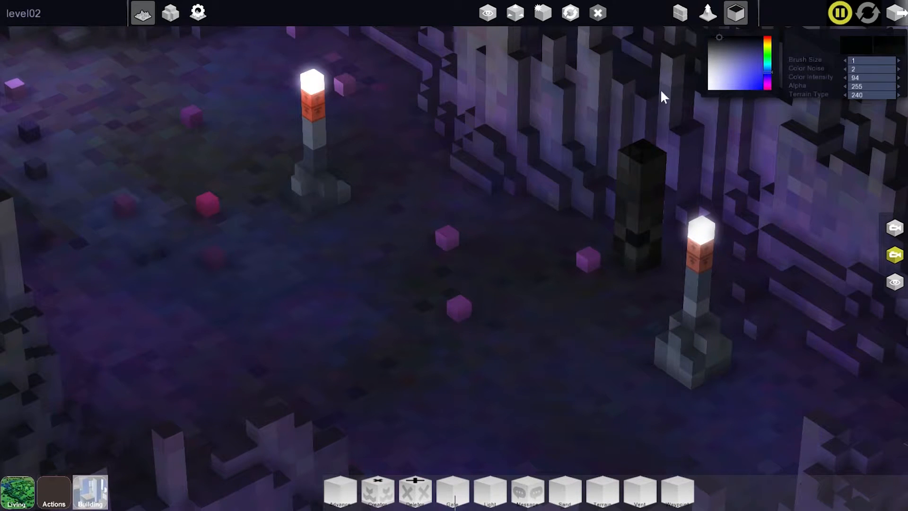
pyautogui.click(598, 15)
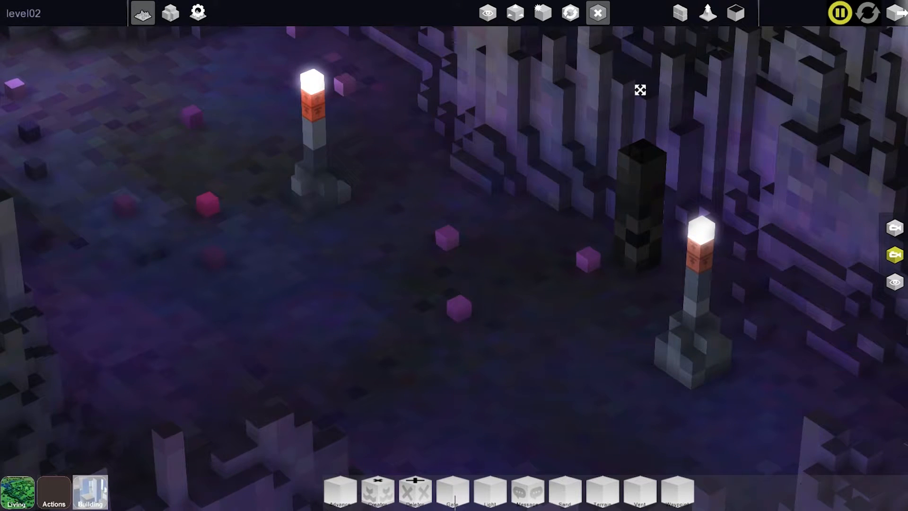
pyautogui.click(734, 13)
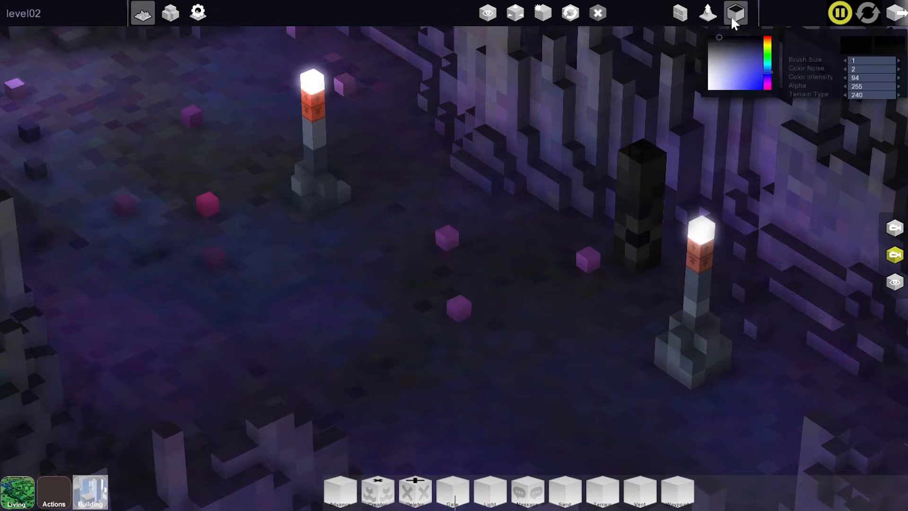
# Play the level to watch the Crystals grow beside the black column, and return to editing.
pyautogui.click(900, 24)
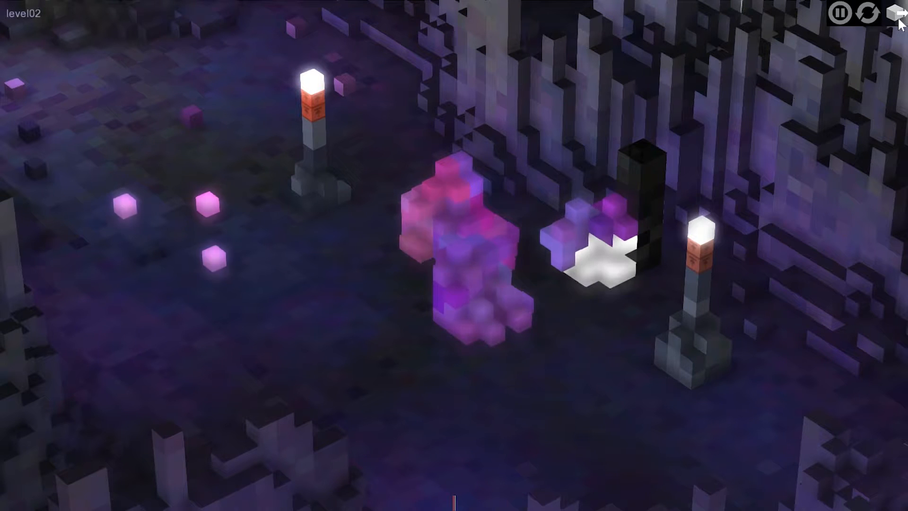
pyautogui.click(900, 24)
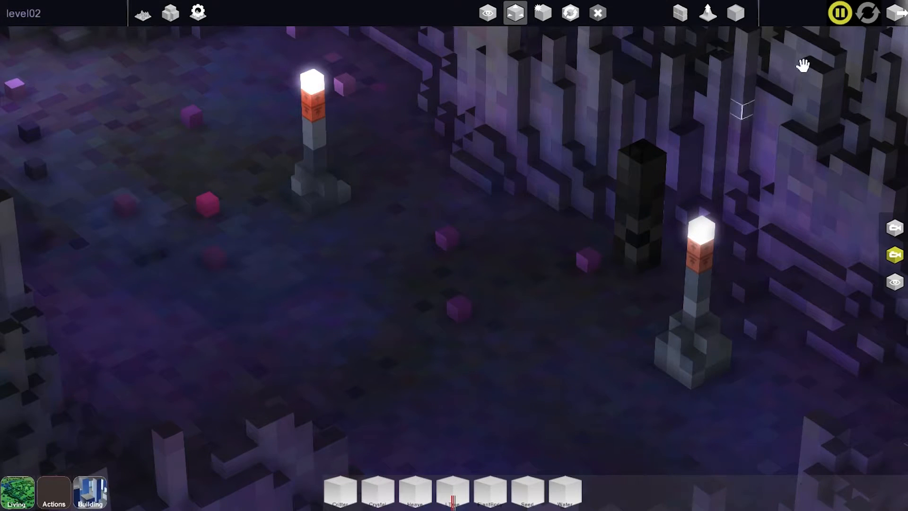
pyautogui.click(891, 15)
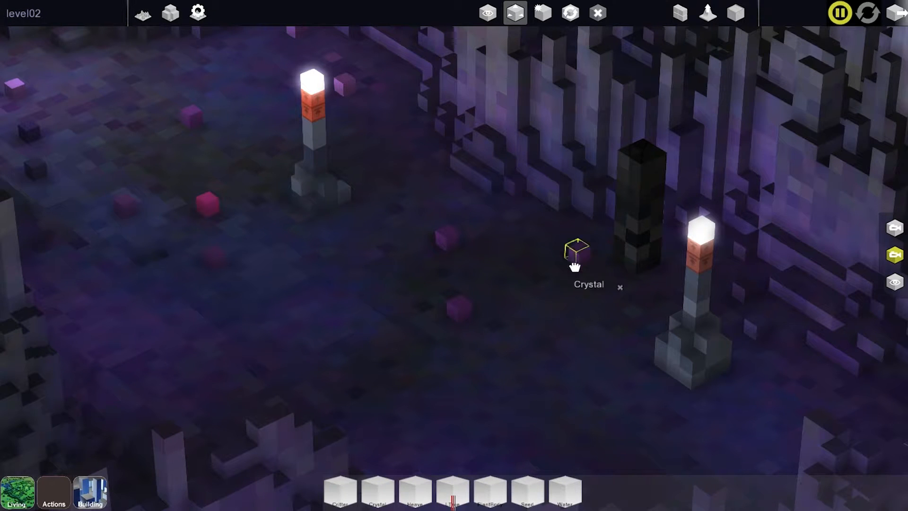
# Move the Crystal nearest the black column slightly away from it, and check the growth settings of that Crystal and its neighbor.
pyautogui.click(573, 266)
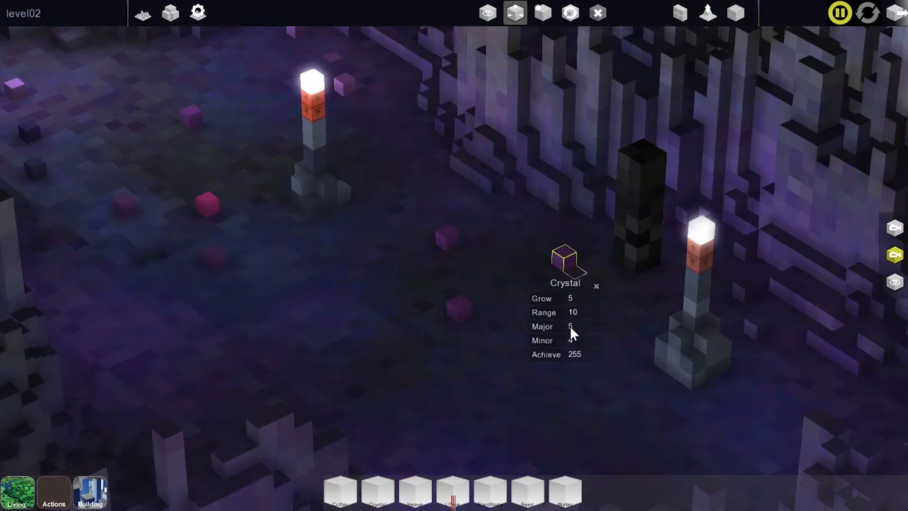
pyautogui.click(446, 238)
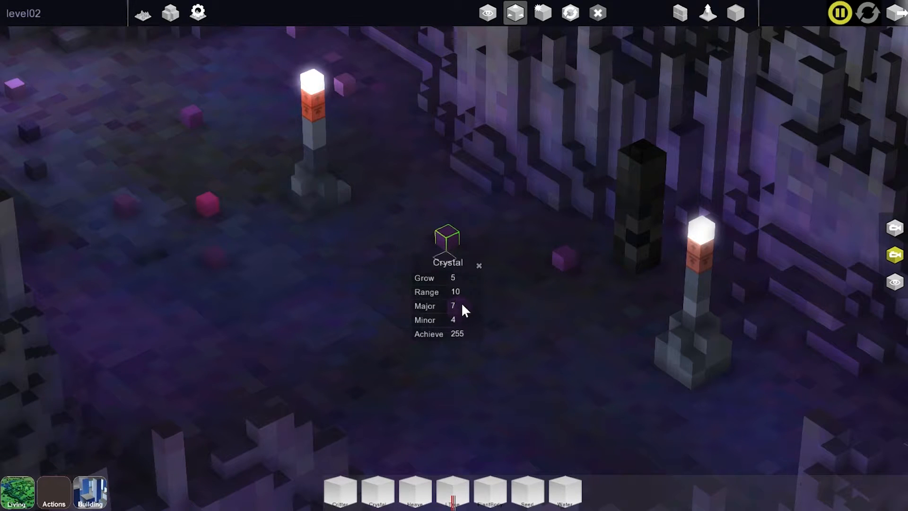
pyautogui.click(546, 171)
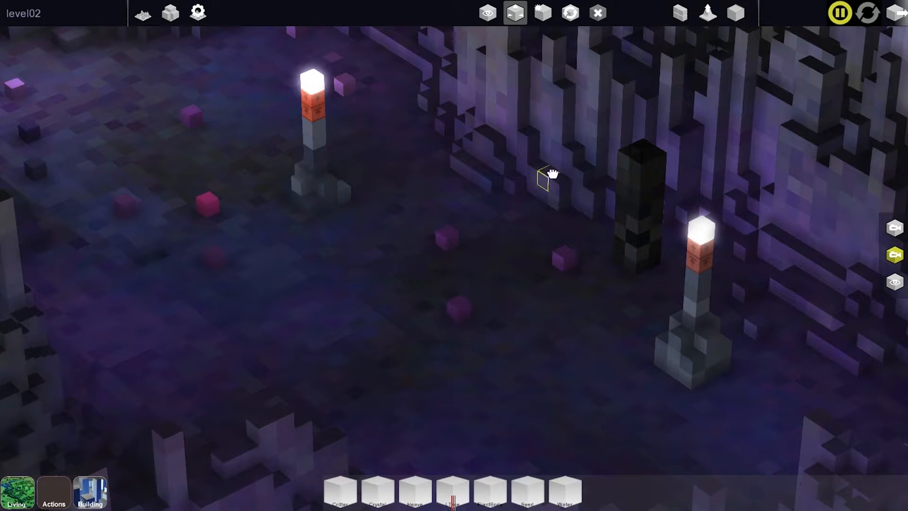
# Play the level again, moving two Grow blocks beside the Crystal near the black column, and return to editing.
pyautogui.click(897, 14)
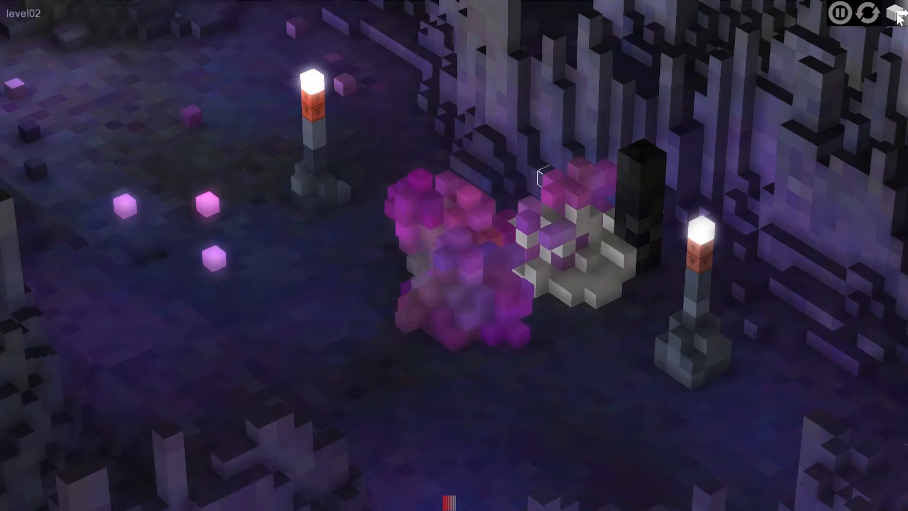
pyautogui.click(211, 256)
pyautogui.click(598, 288)
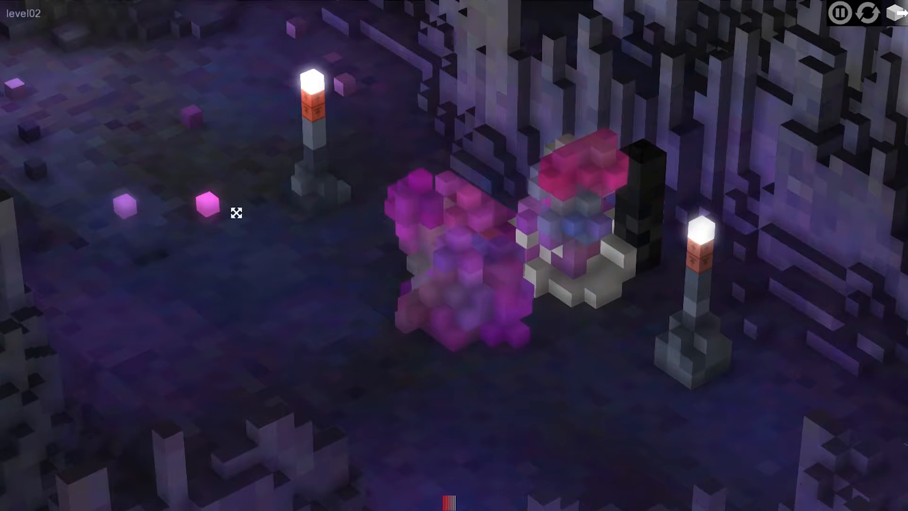
pyautogui.click(208, 204)
pyautogui.click(624, 286)
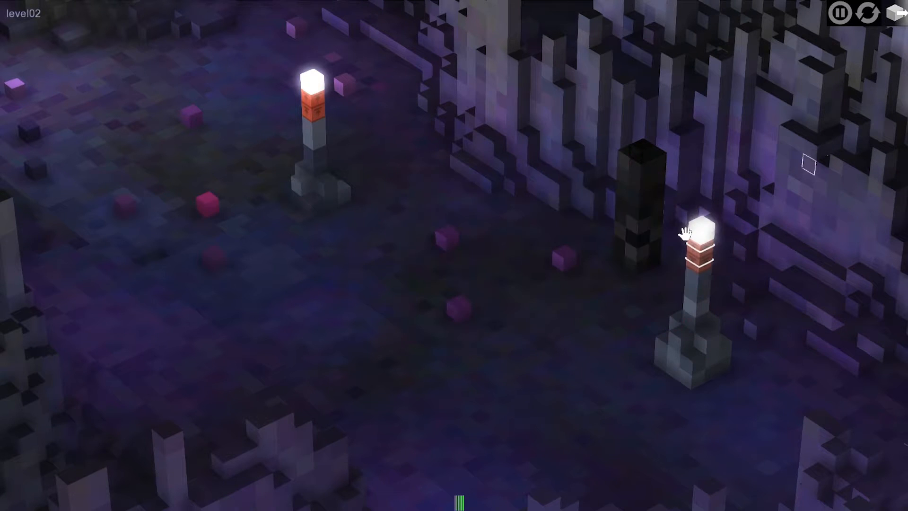
pyautogui.press('space')
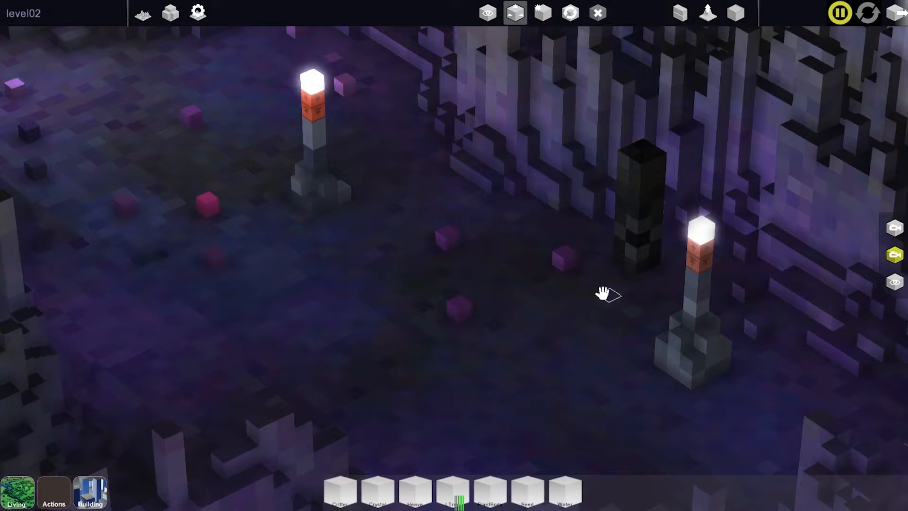
# Sample the black column's color for the voxel brush and set the Brush Size to 1.
pyautogui.click(735, 14)
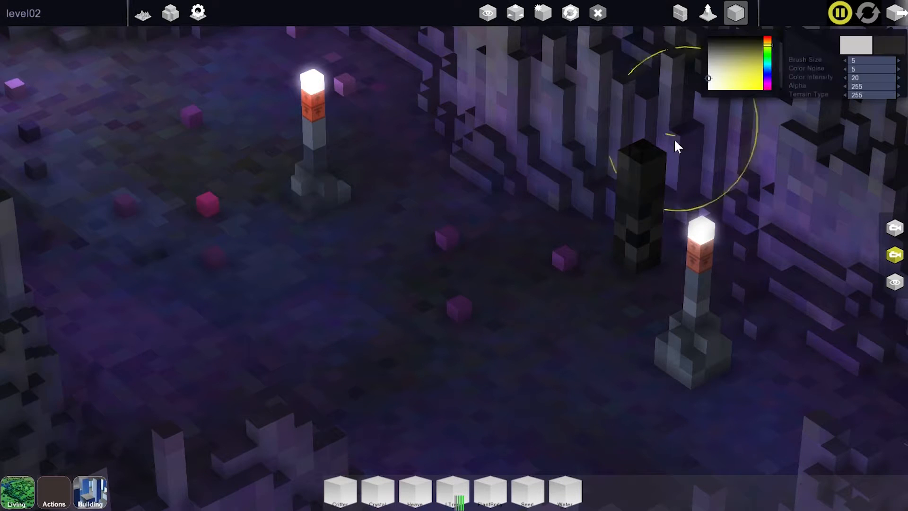
pyautogui.rightClick(646, 188)
pyautogui.click(846, 60)
pyautogui.click(845, 60)
pyautogui.click(846, 60)
pyautogui.click(846, 60)
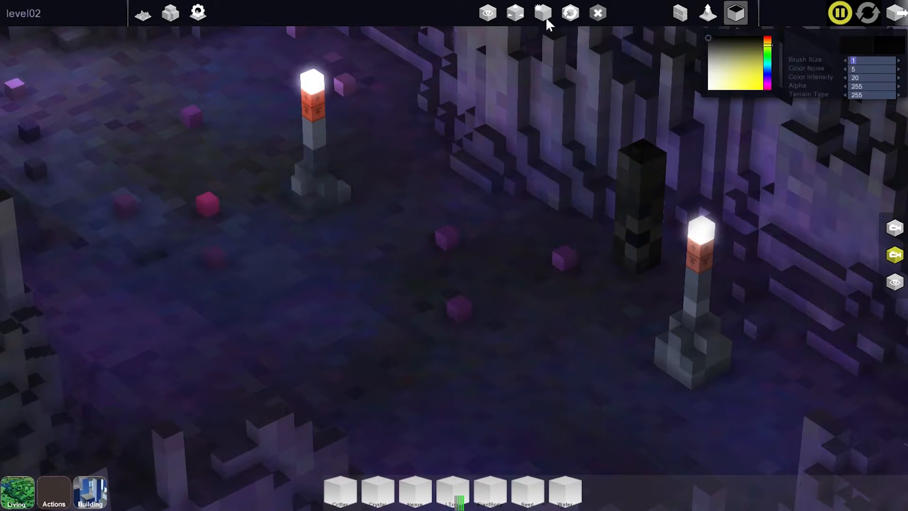
# Build a solid voxel column of size 2 × 6 × 2 on the floor between the black column and the second pillar.
pyautogui.click(680, 14)
pyautogui.moveTo(614, 320); pyautogui.dragTo(618, 335)
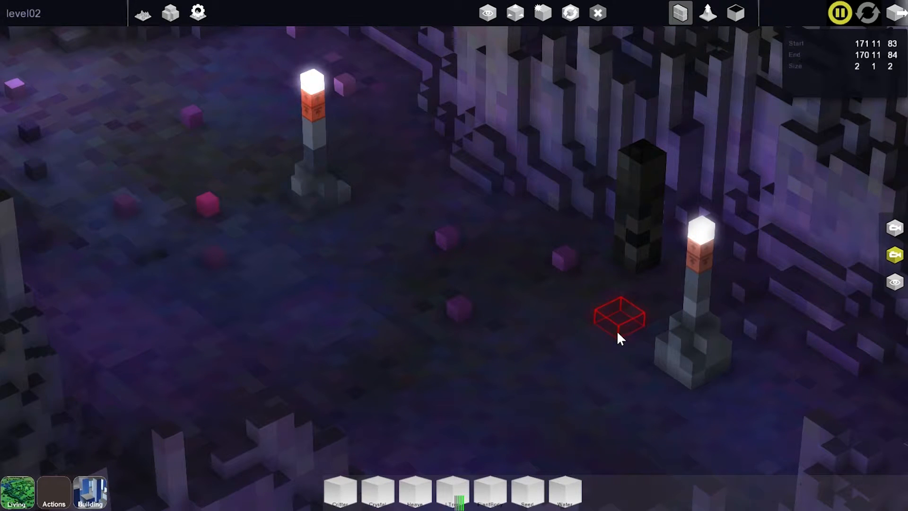
pyautogui.moveTo(617, 333); pyautogui.dragTo(656, 306)
pyautogui.click(652, 304)
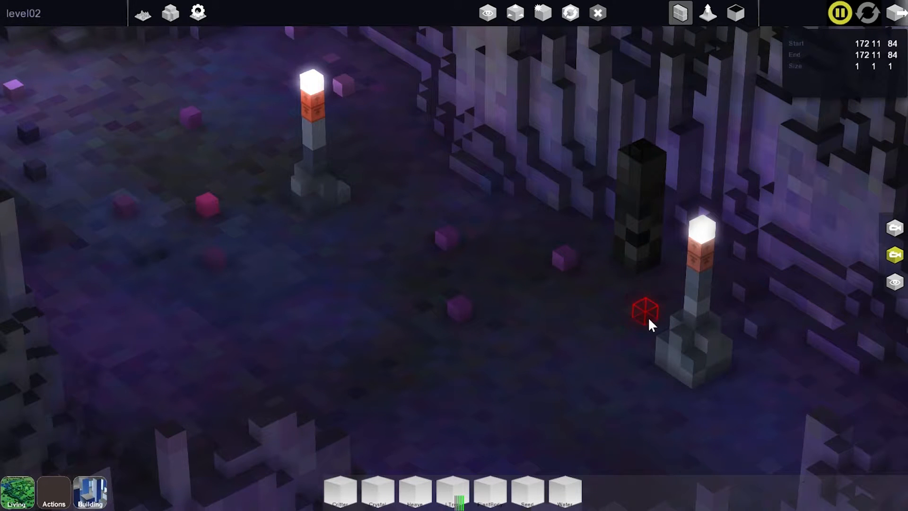
pyautogui.moveTo(649, 321); pyautogui.dragTo(642, 255)
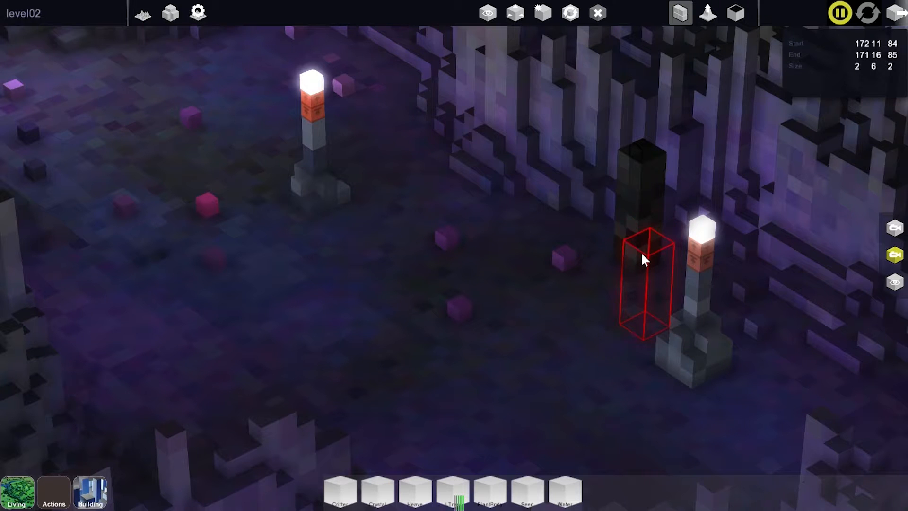
pyautogui.click(642, 254)
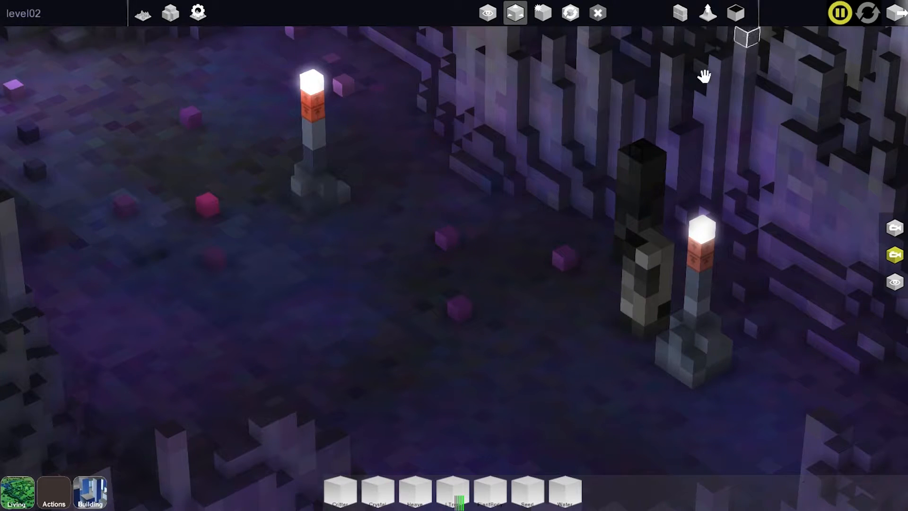
# Paint the new voxel column with the sampled dark color, setting the voxel brush's Color Intensity to 47.
pyautogui.click(737, 15)
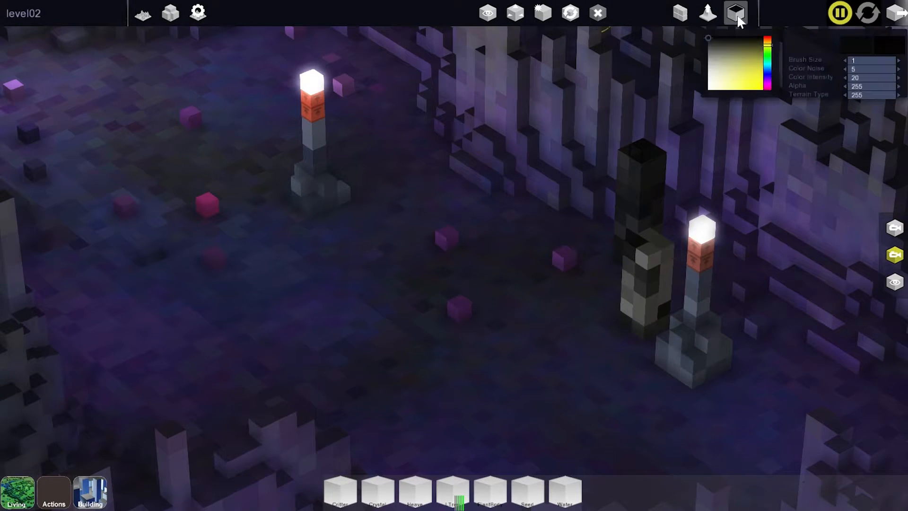
pyautogui.click(660, 254)
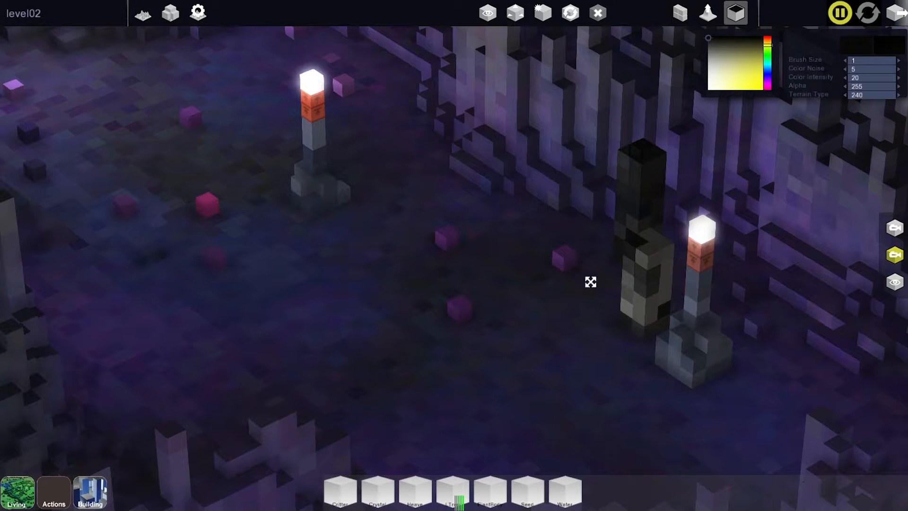
pyautogui.click(653, 244)
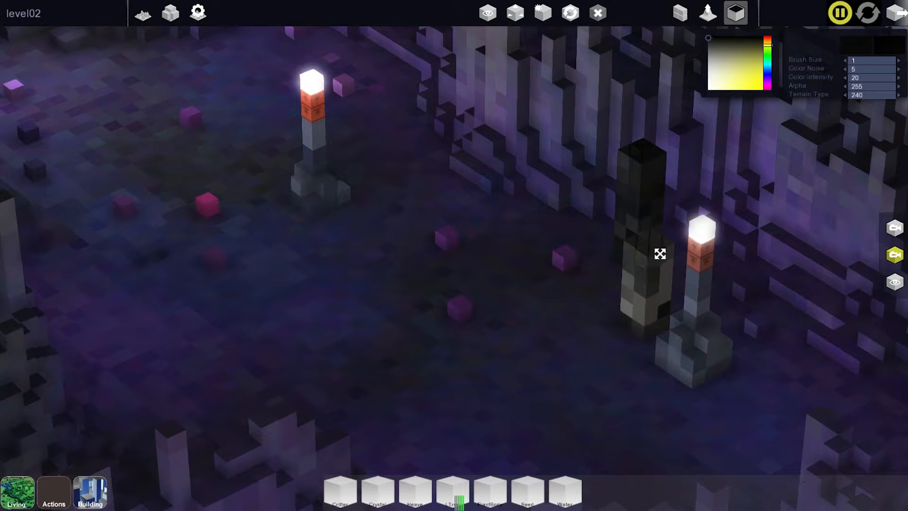
pyautogui.moveTo(860, 76); pyautogui.dragTo(857, 92)
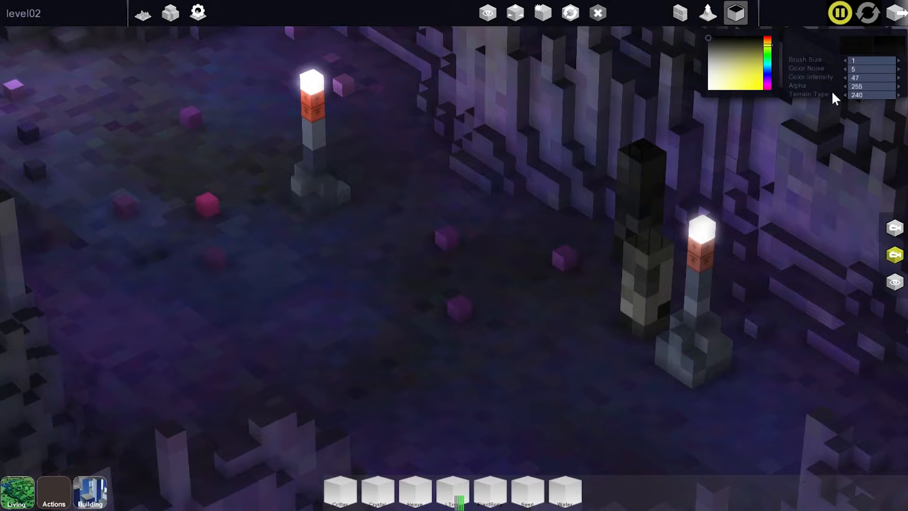
pyautogui.moveTo(674, 262); pyautogui.dragTo(634, 264)
# Resample the old black column's color, set the brush's Color Noise to 2, and repaint the whole new column black.
pyautogui.click(724, 38)
pyautogui.click(731, 37)
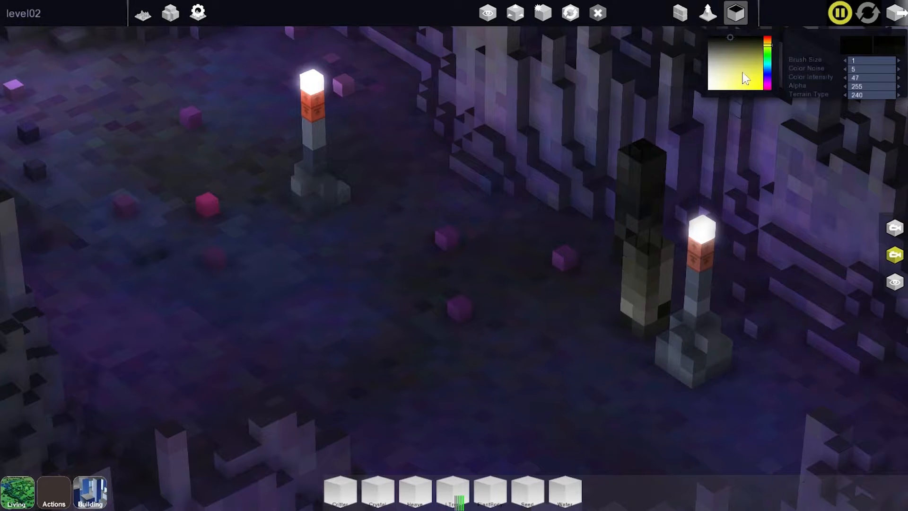
pyautogui.click(738, 58)
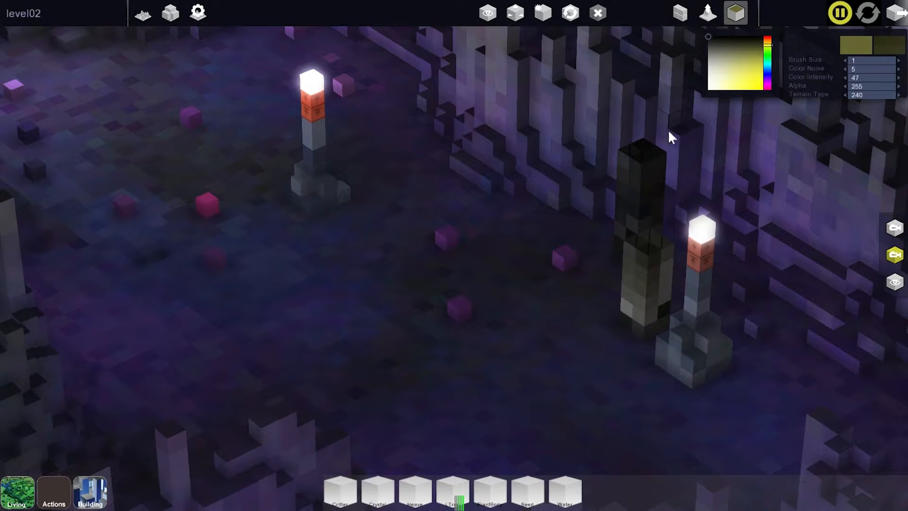
pyautogui.rightClick(651, 170)
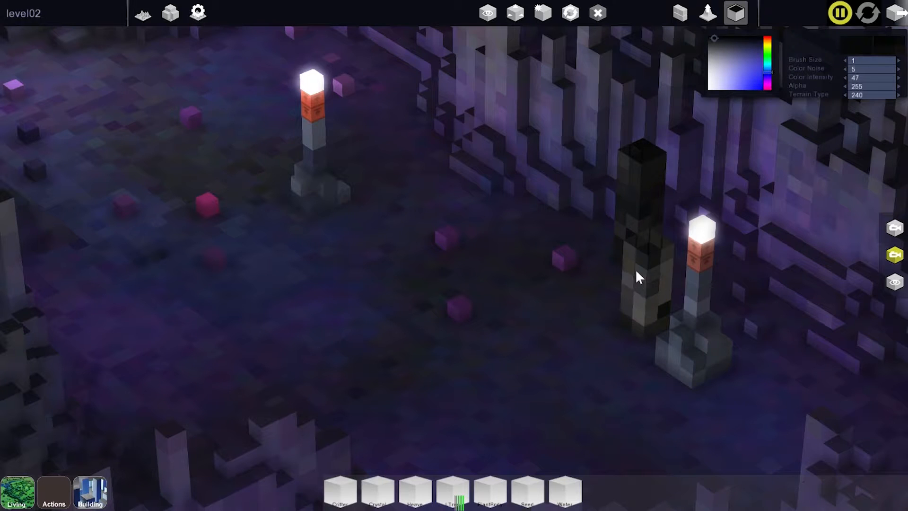
pyautogui.moveTo(860, 70); pyautogui.dragTo(858, 69)
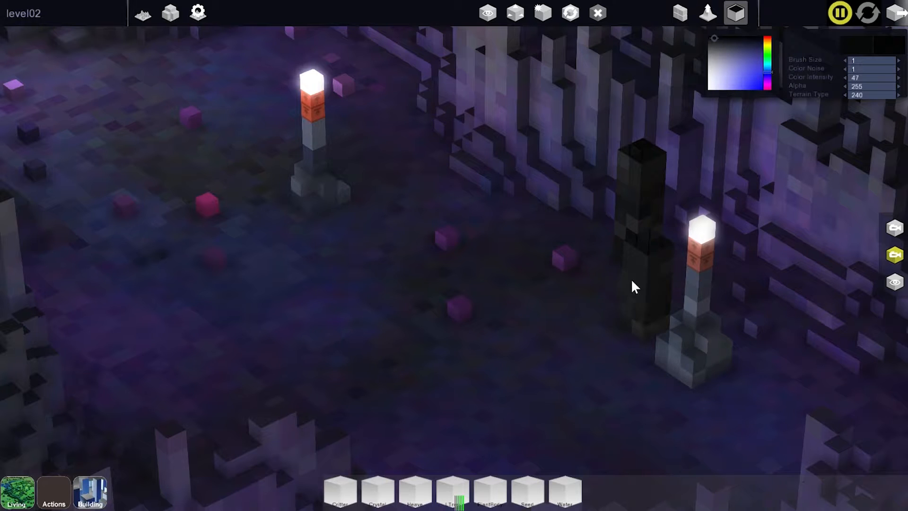
pyautogui.click(899, 69)
pyautogui.moveTo(649, 286); pyautogui.dragTo(642, 286, button='middle')
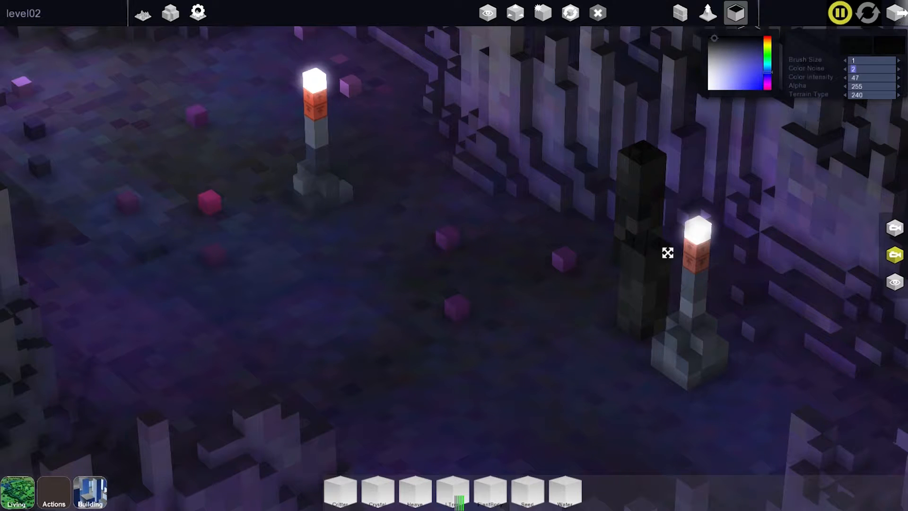
# Test the level's crystal growth, return to editing, and move the Crystal nearest the black columns slightly closer to them.
pyautogui.press('Tab')
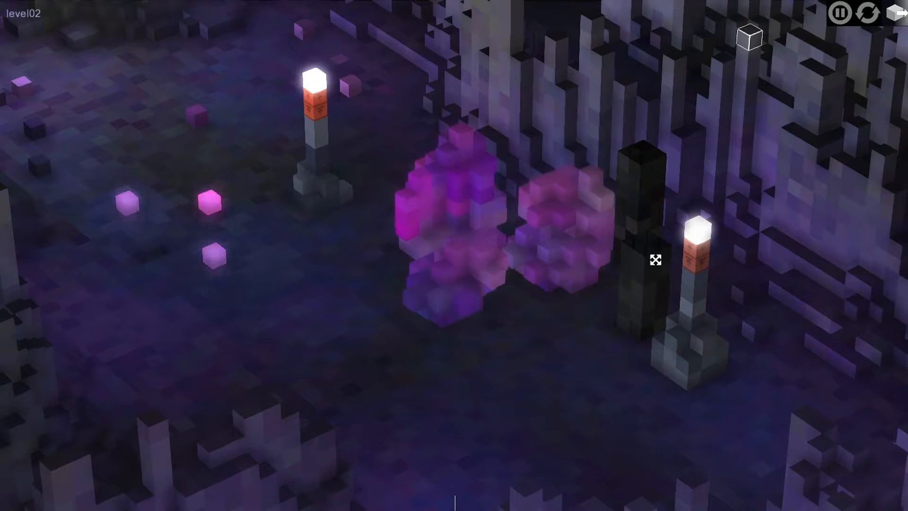
pyautogui.click(894, 14)
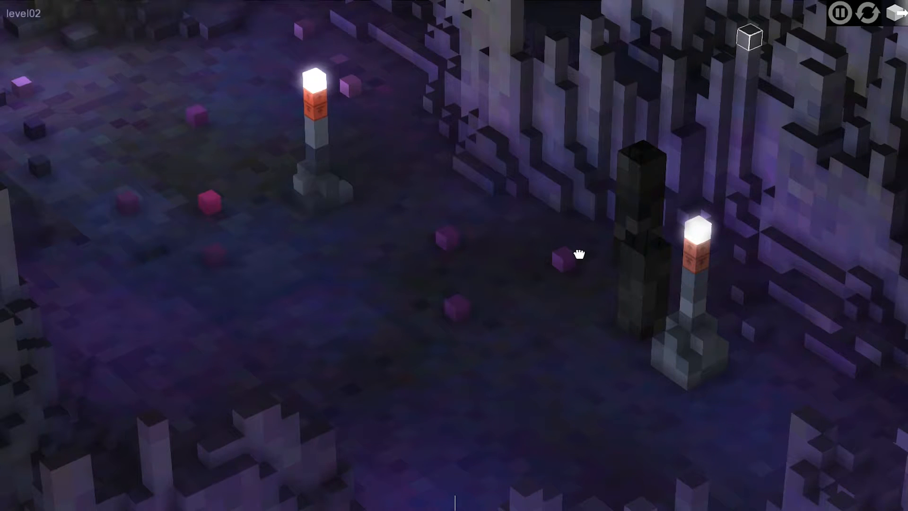
pyautogui.press('Tab')
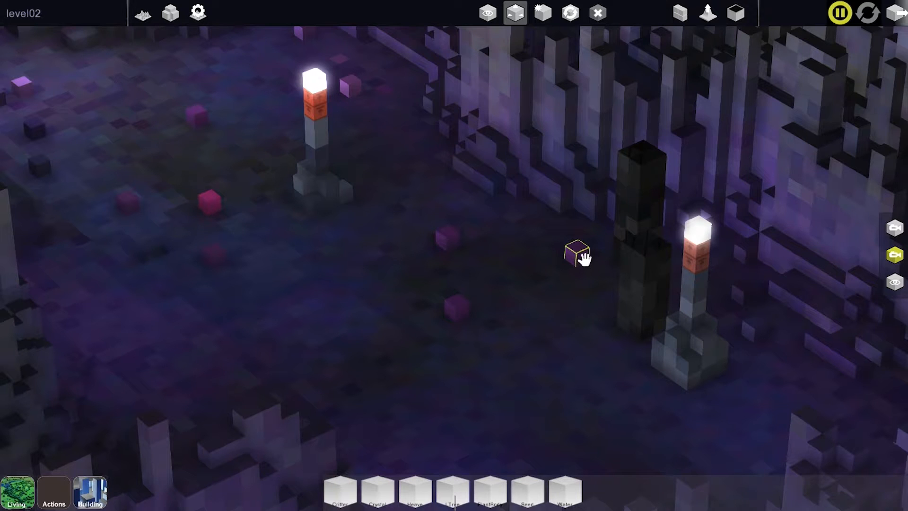
pyautogui.click(583, 259)
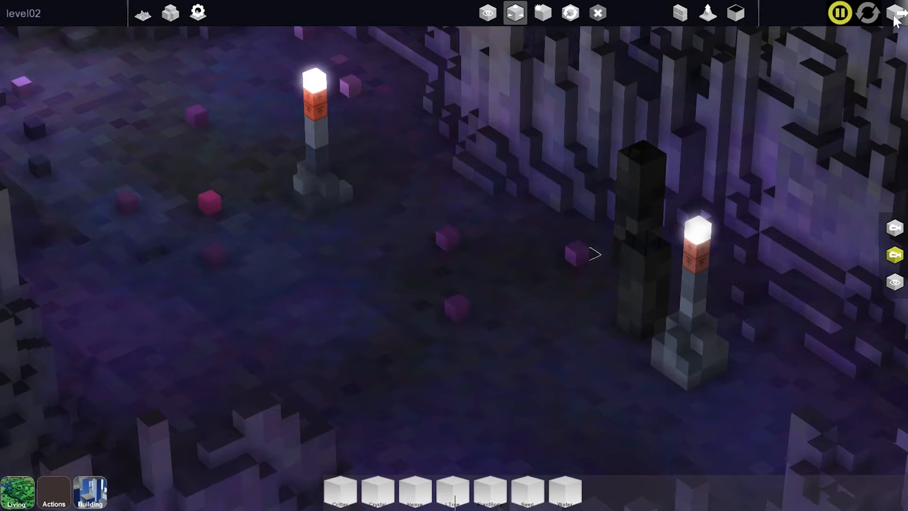
# Play the level several times, moving two Grow blocks beside the Crystals near the black columns, and return to editing.
pyautogui.click(895, 15)
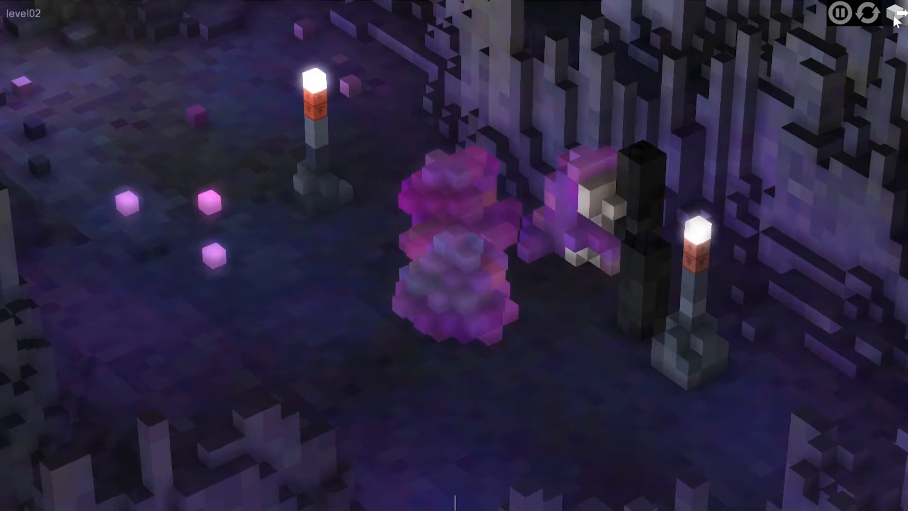
pyautogui.click(896, 15)
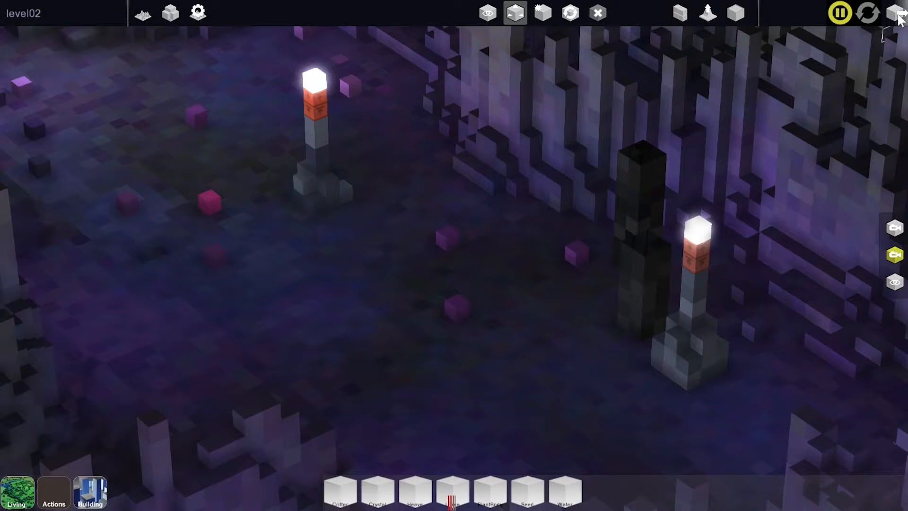
pyautogui.click(896, 15)
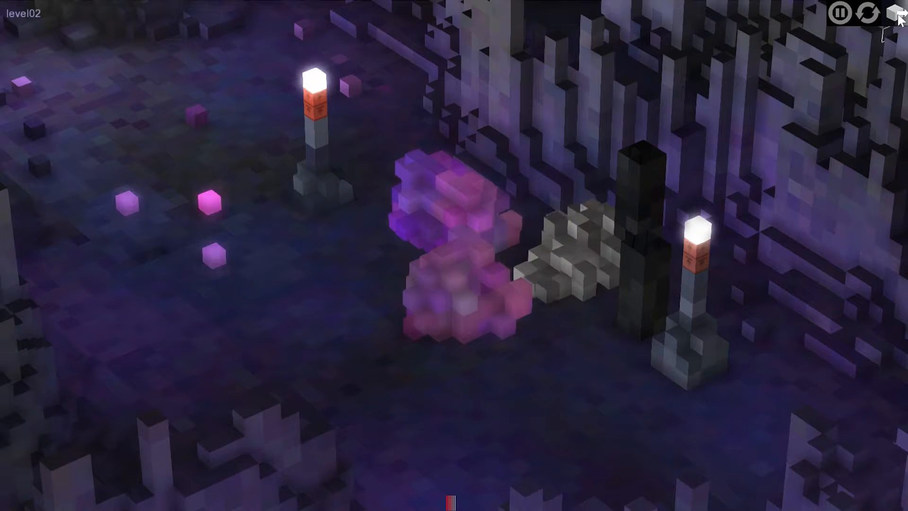
pyautogui.moveTo(220, 256); pyautogui.dragTo(505, 284)
pyautogui.moveTo(210, 203); pyautogui.dragTo(625, 333)
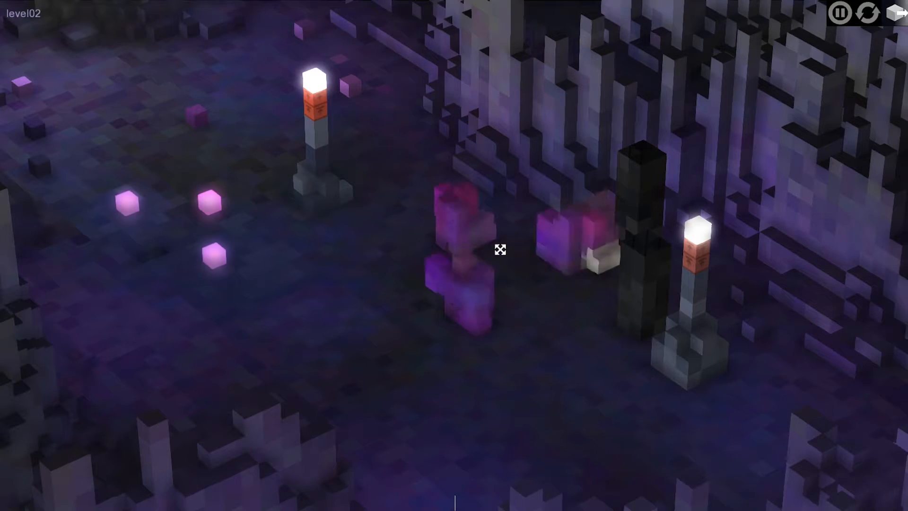
pyautogui.moveTo(222, 264); pyautogui.dragTo(523, 239)
pyautogui.moveTo(235, 204); pyautogui.dragTo(574, 223)
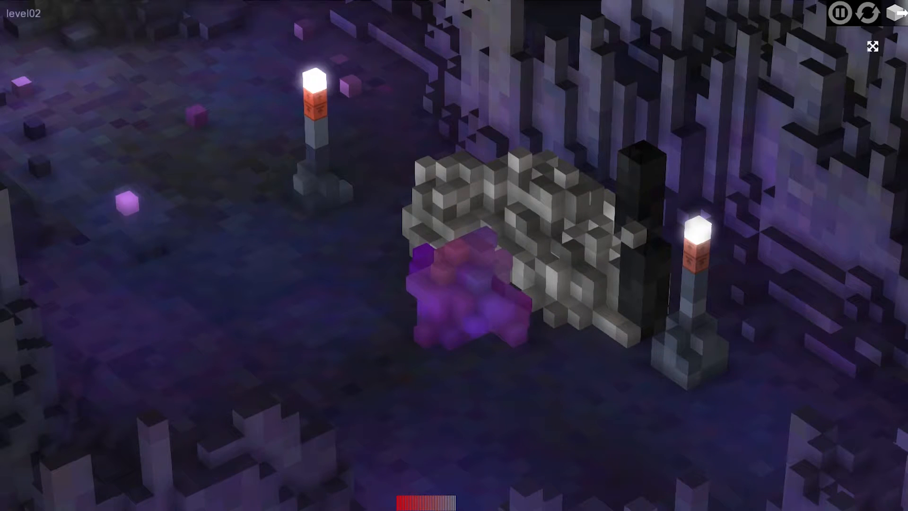
pyautogui.click(529, 260)
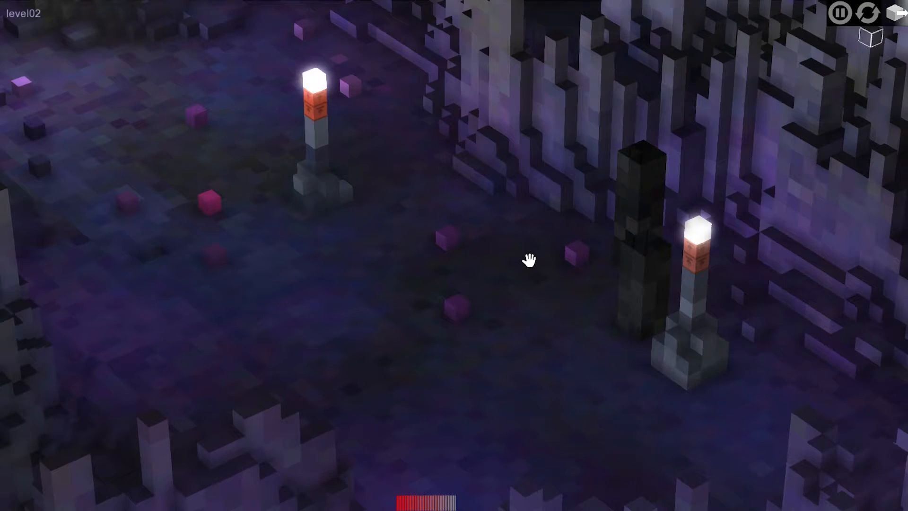
pyautogui.press('space')
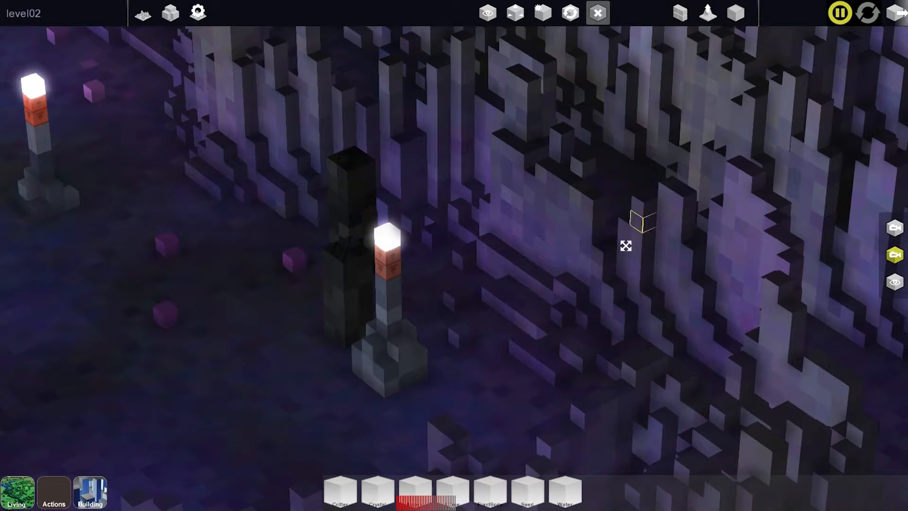
# Copy a Gate from the first pillar into a stack of two on the cliff ledge, and carve away terrain around its base.
pyautogui.moveTo(514, 299); pyautogui.dragTo(601, 291, button='middle')
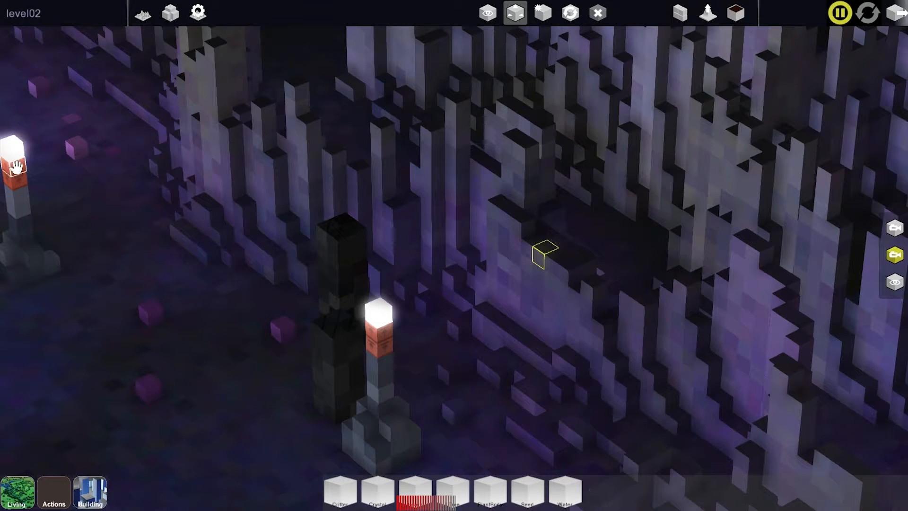
pyautogui.click(15, 169)
pyautogui.moveTo(15, 170); pyautogui.dragTo(557, 231)
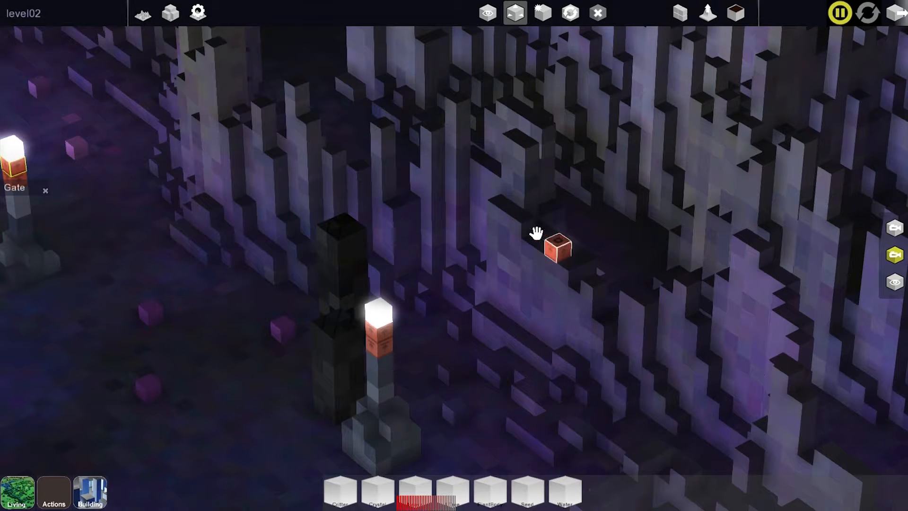
pyautogui.click(536, 233)
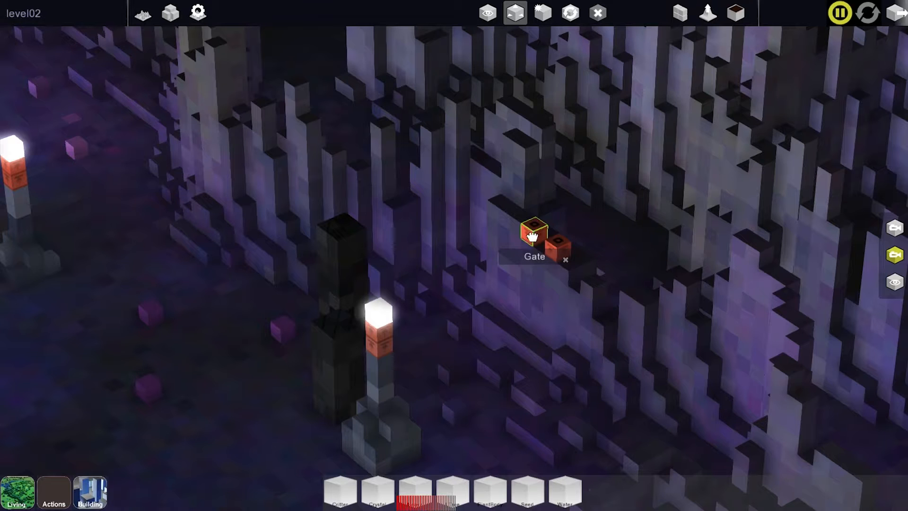
pyautogui.moveTo(532, 236); pyautogui.dragTo(561, 243)
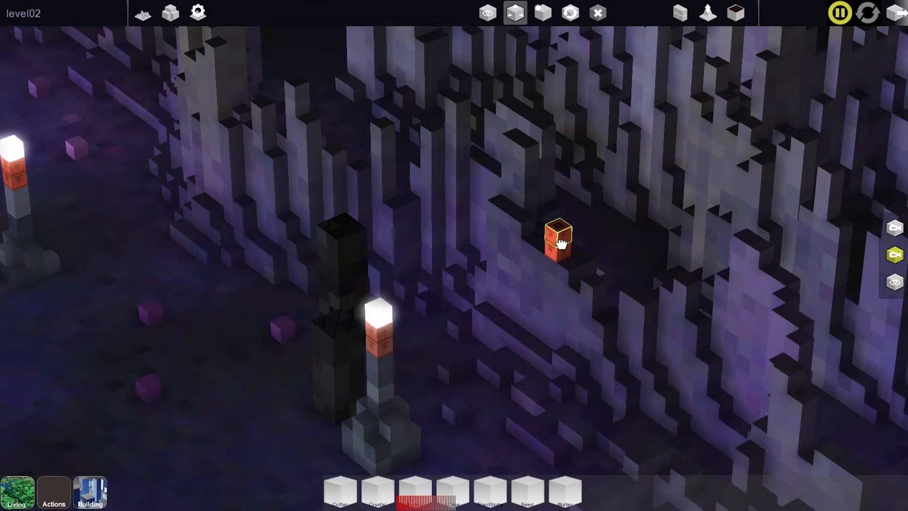
pyautogui.click(598, 13)
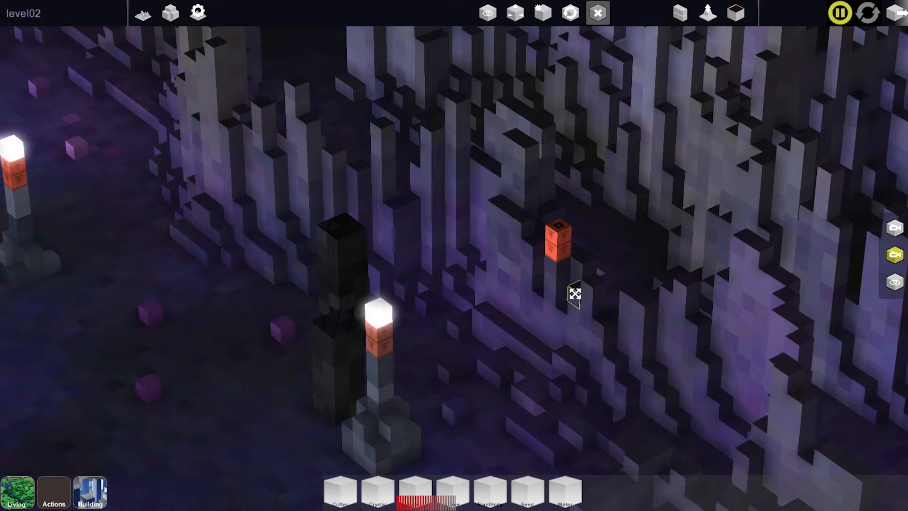
pyautogui.click(512, 13)
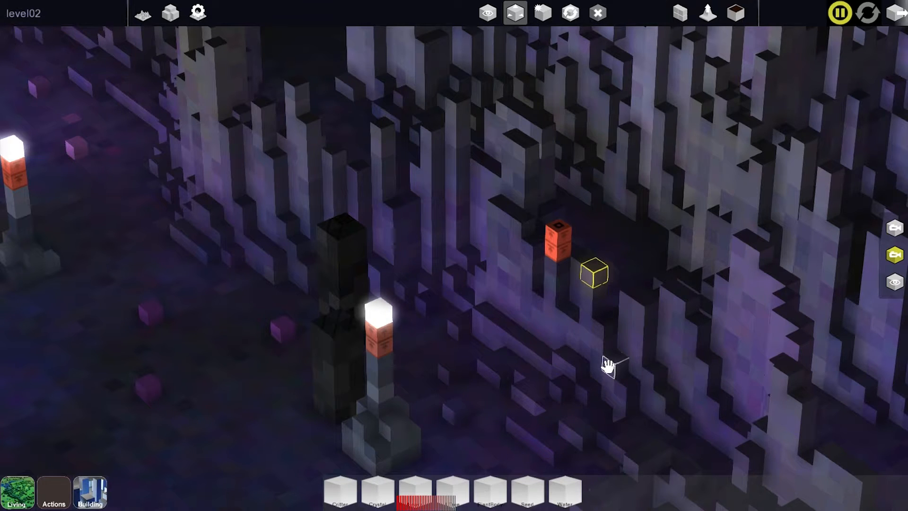
# Copy the Crystal nearest the black columns to the foot of the cliff behind the second pillar.
pyautogui.moveTo(525, 385); pyautogui.dragTo(525, 360, button='middle')
pyautogui.click(280, 309)
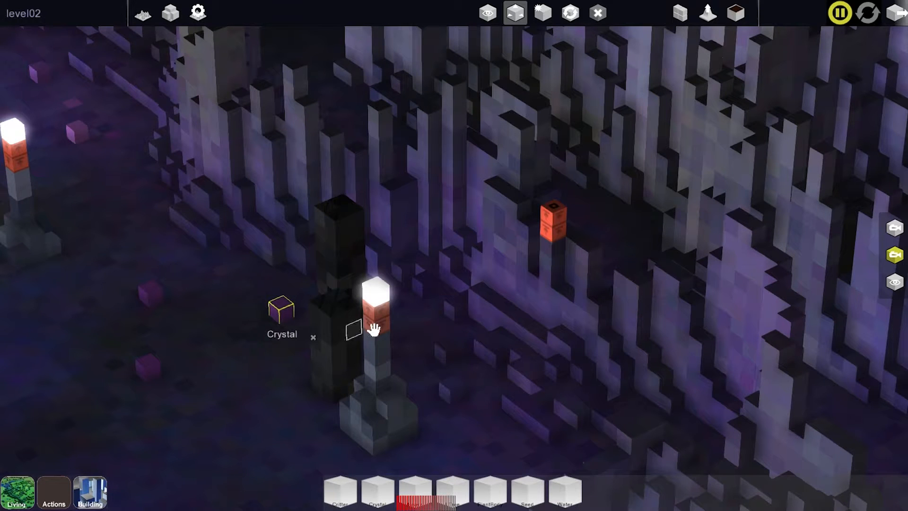
pyautogui.click(444, 293)
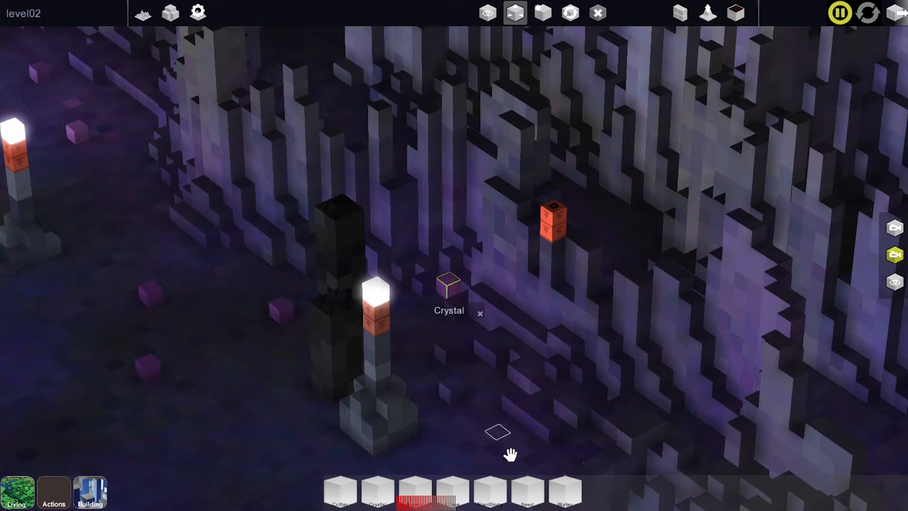
# Copy the Grow block to the floor on the cliff side of the second pillar and again in front of that pillar.
pyautogui.moveTo(450, 377); pyautogui.dragTo(568, 300, button='middle')
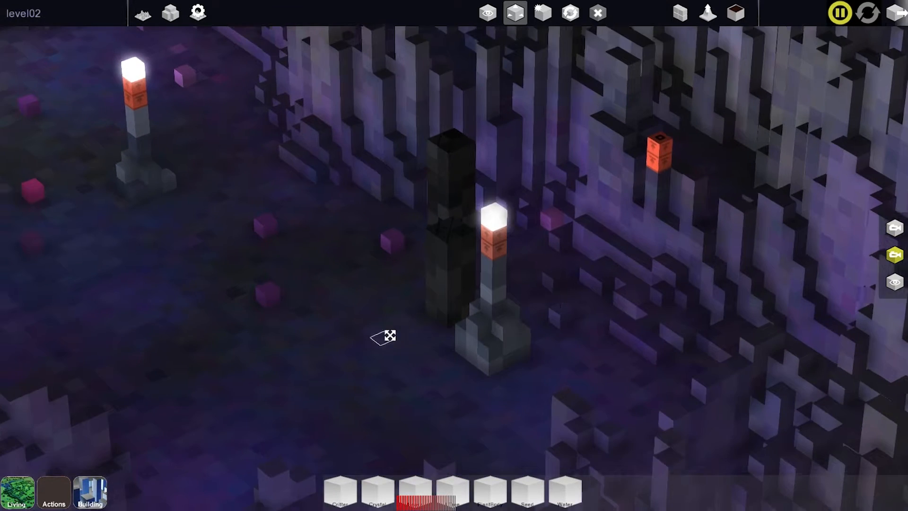
pyautogui.moveTo(391, 332); pyautogui.dragTo(519, 377, button='middle')
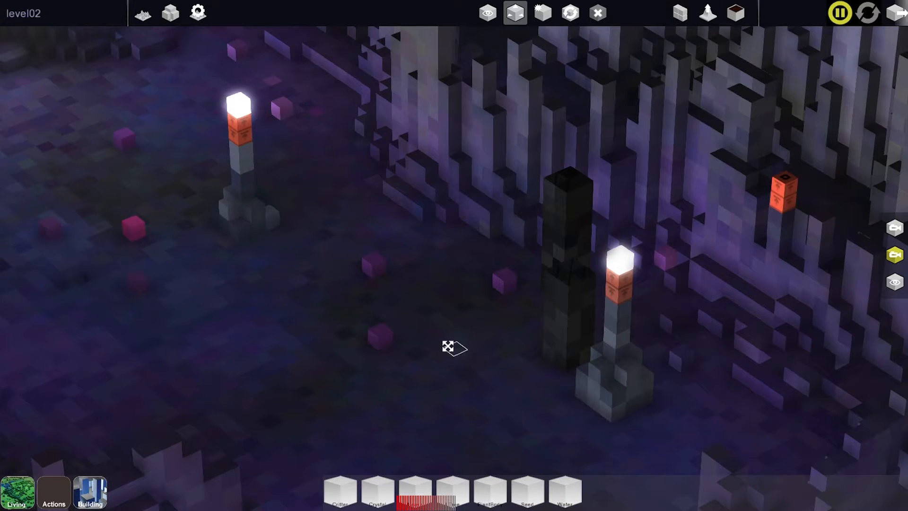
pyautogui.moveTo(454, 351); pyautogui.dragTo(296, 298, button='middle')
pyautogui.moveTo(90, 281); pyautogui.dragTo(464, 320, button='middle')
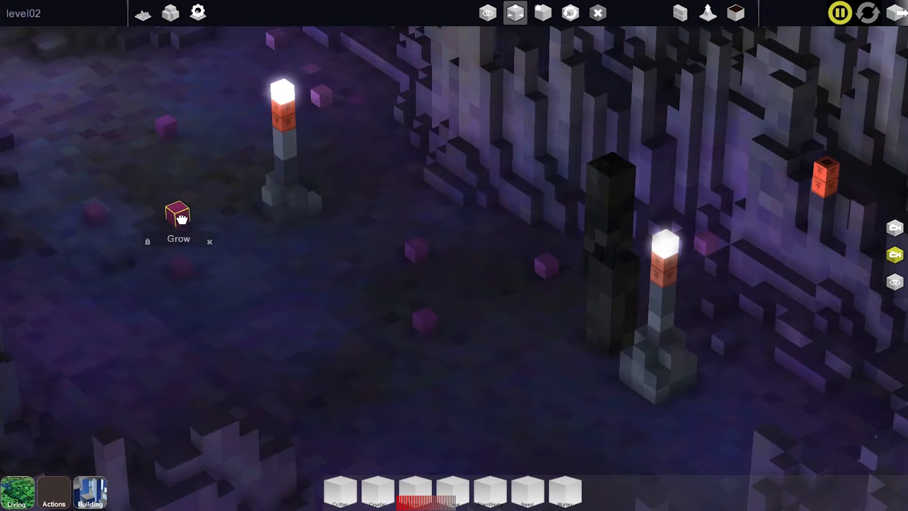
pyautogui.moveTo(633, 360); pyautogui.dragTo(142, 253, button='middle')
pyautogui.moveTo(56, 210)
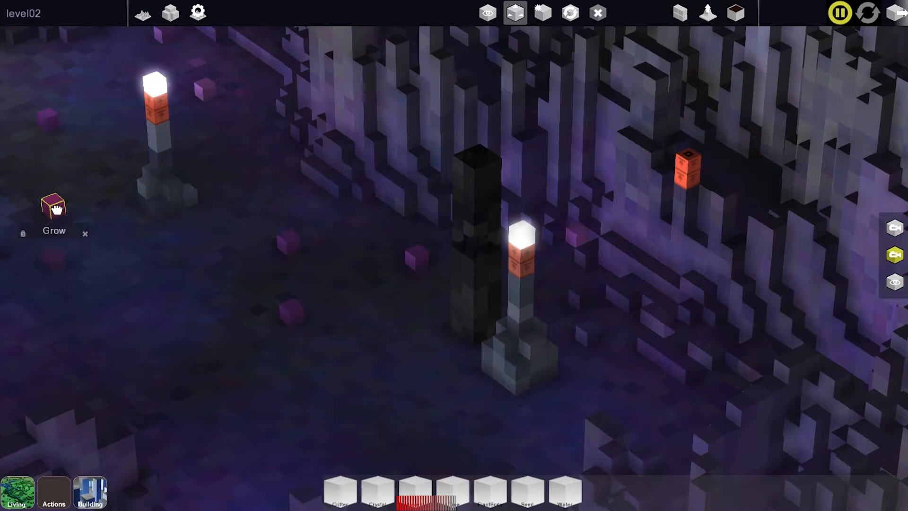
pyautogui.click(622, 348)
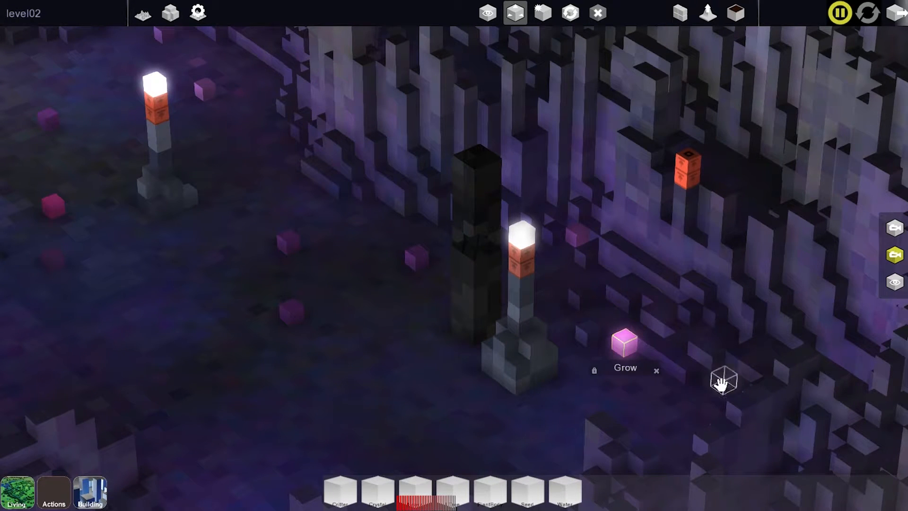
pyautogui.click(419, 414)
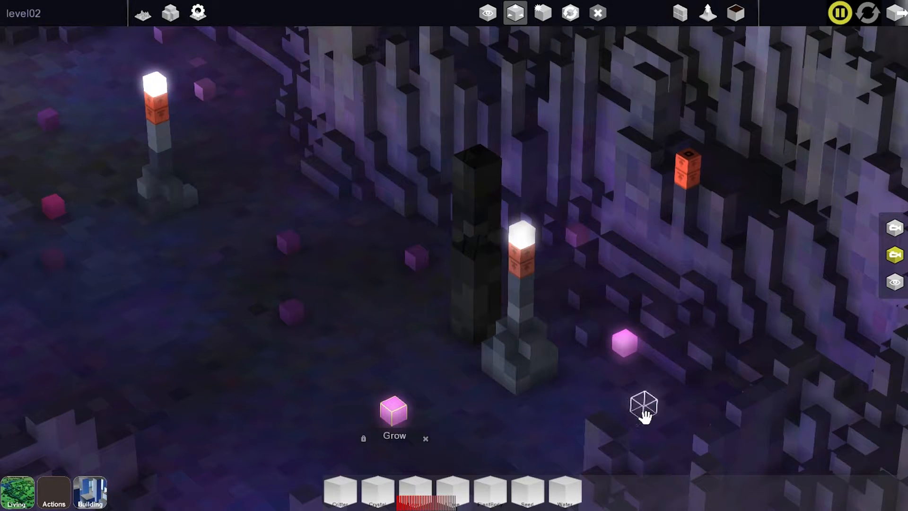
pyautogui.click(682, 416)
# Copy the Light from the second pillar onto the top of the Gate stack on the cliff ledge.
pyautogui.moveTo(697, 383); pyautogui.dragTo(526, 405, button='middle')
pyautogui.click(283, 332)
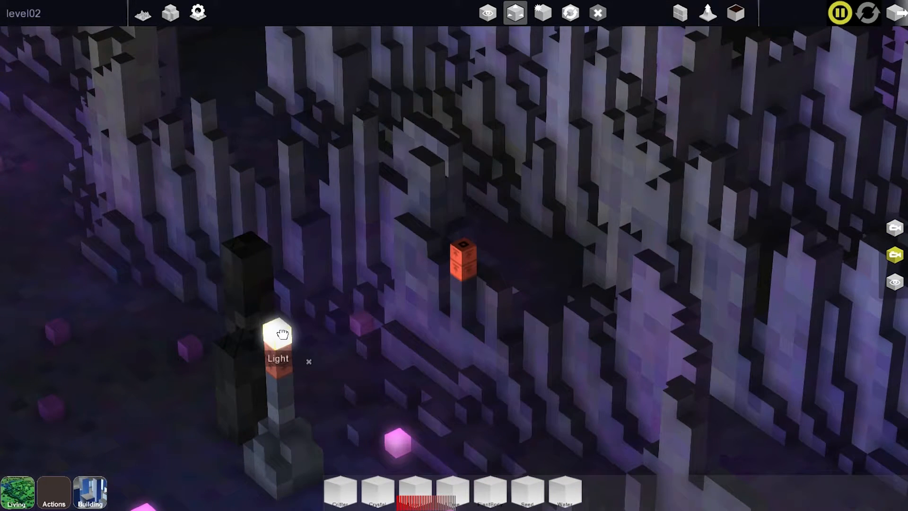
pyautogui.click(422, 235)
pyautogui.moveTo(424, 232); pyautogui.dragTo(472, 244)
pyautogui.click(467, 259)
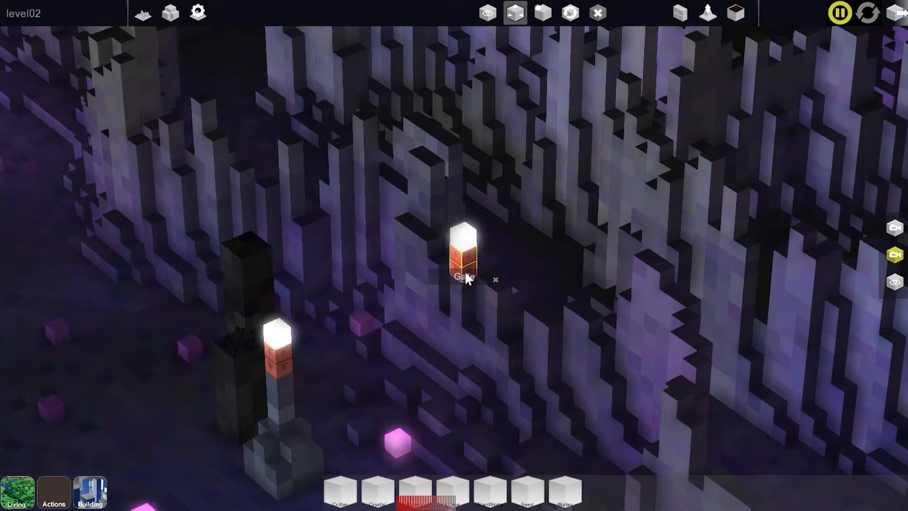
# Open the Achieve value of both Gates in the cliff stack for editing, and the settings of the Light above them.
pyautogui.click(464, 277)
pyautogui.click(457, 257)
pyautogui.click(461, 272)
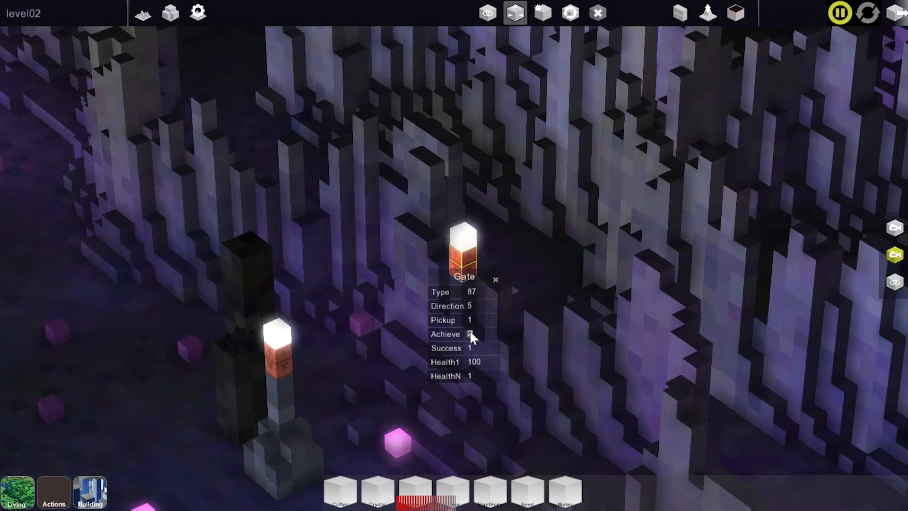
pyautogui.click(464, 239)
pyautogui.click(280, 352)
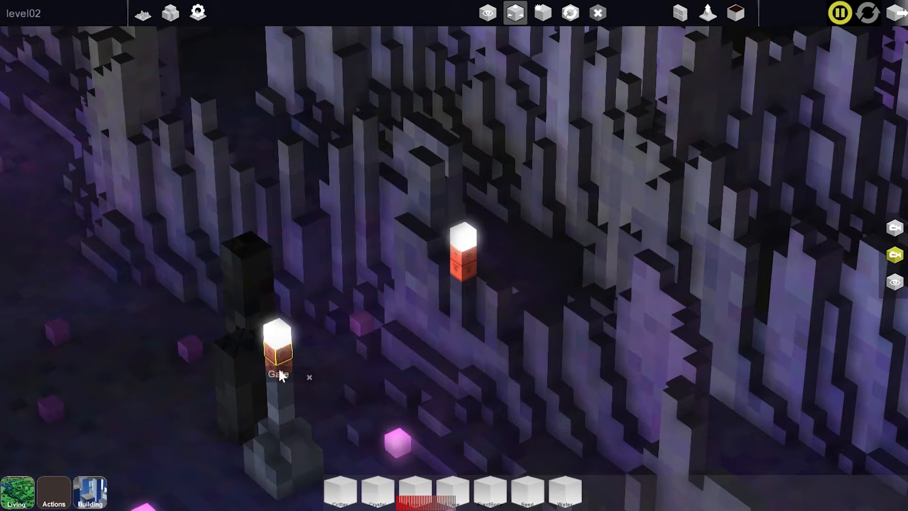
pyautogui.click(280, 373)
pyautogui.click(468, 263)
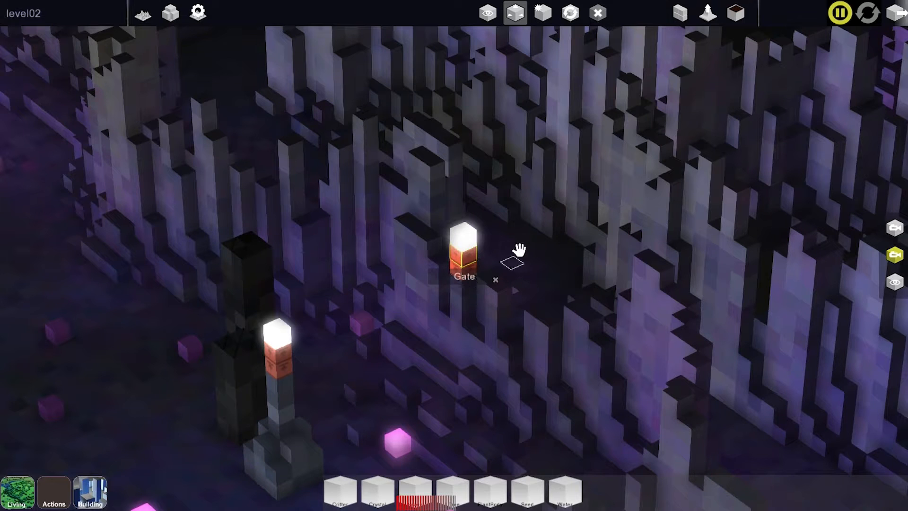
pyautogui.click(463, 289)
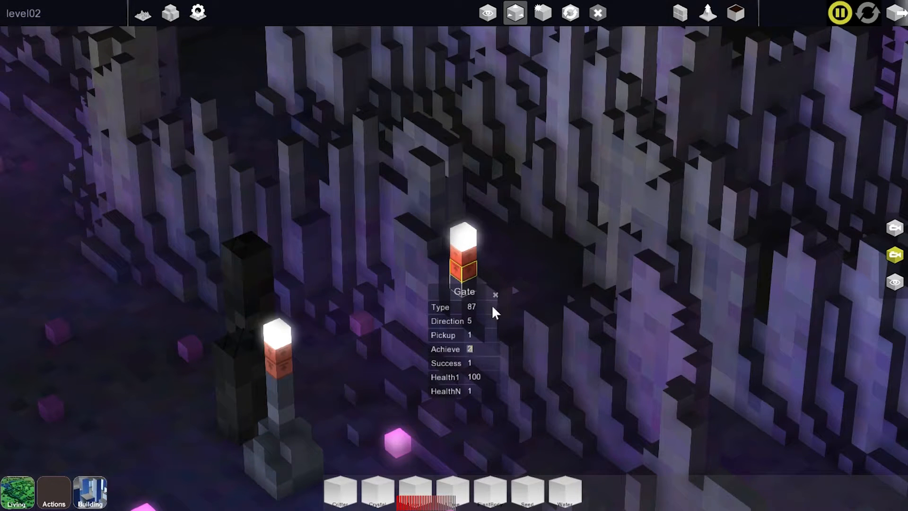
pyautogui.click(475, 238)
pyautogui.click(473, 267)
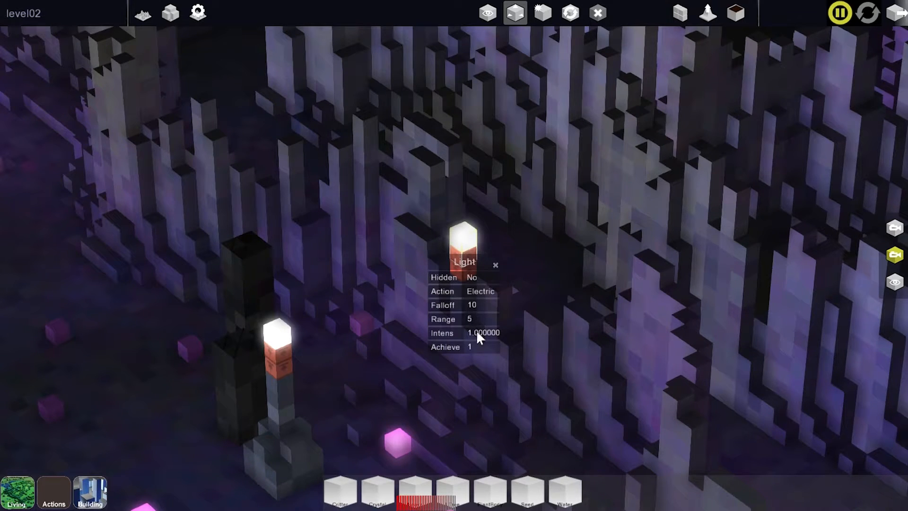
pyautogui.click(542, 228)
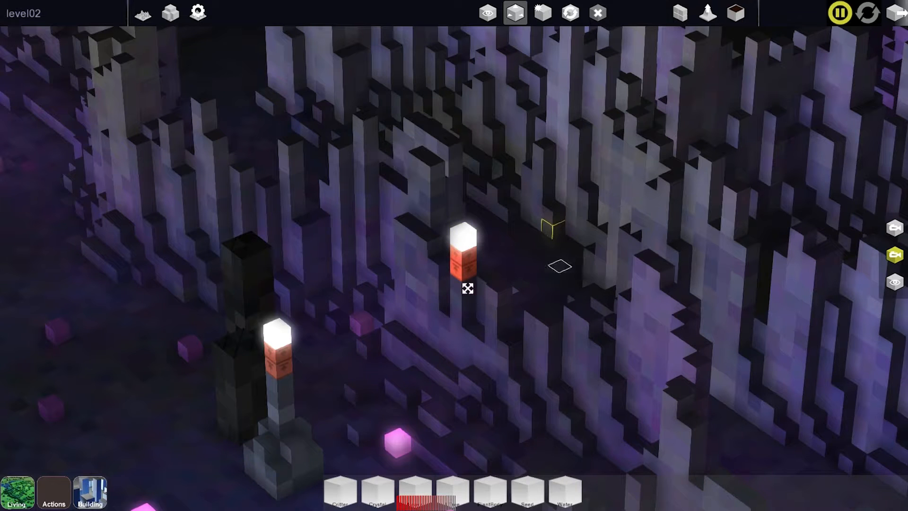
# Play the level, moving the Grow blocks near the second pillar to the Crystals by the black columns, and return to editing.
pyautogui.moveTo(468, 289); pyautogui.dragTo(714, 211, button='middle')
pyautogui.moveTo(577, 269); pyautogui.dragTo(565, 255, button='middle')
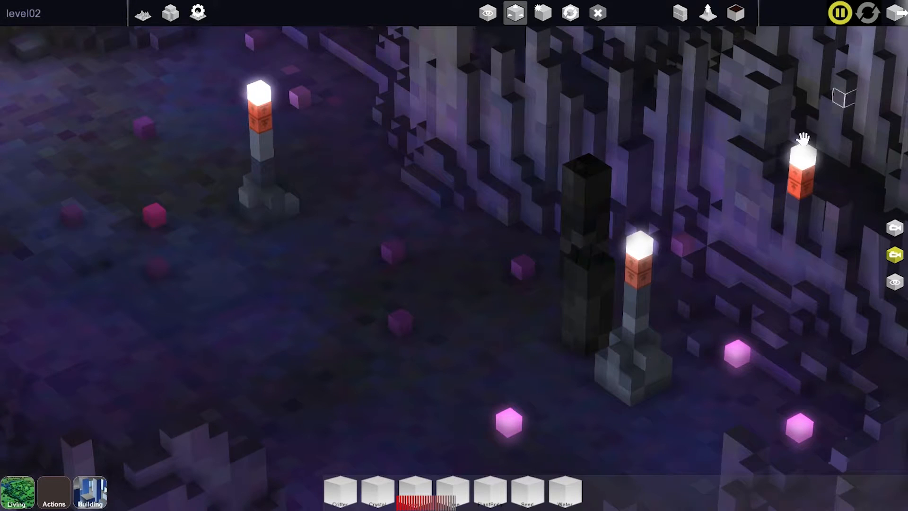
pyautogui.moveTo(488, 179); pyautogui.dragTo(517, 189, button='middle')
pyautogui.click(896, 16)
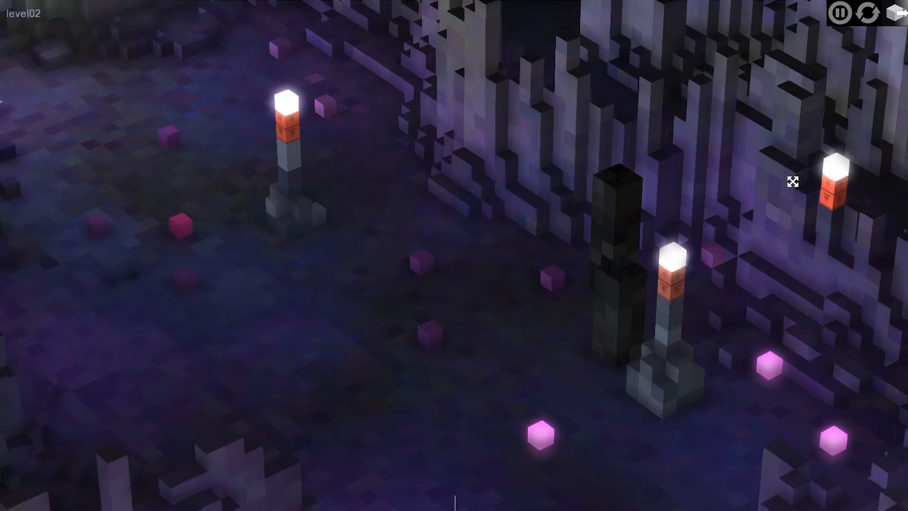
pyautogui.moveTo(535, 302); pyautogui.dragTo(438, 290, button='middle')
pyautogui.moveTo(421, 377); pyautogui.dragTo(355, 191)
pyautogui.moveTo(653, 310); pyautogui.dragTo(463, 207)
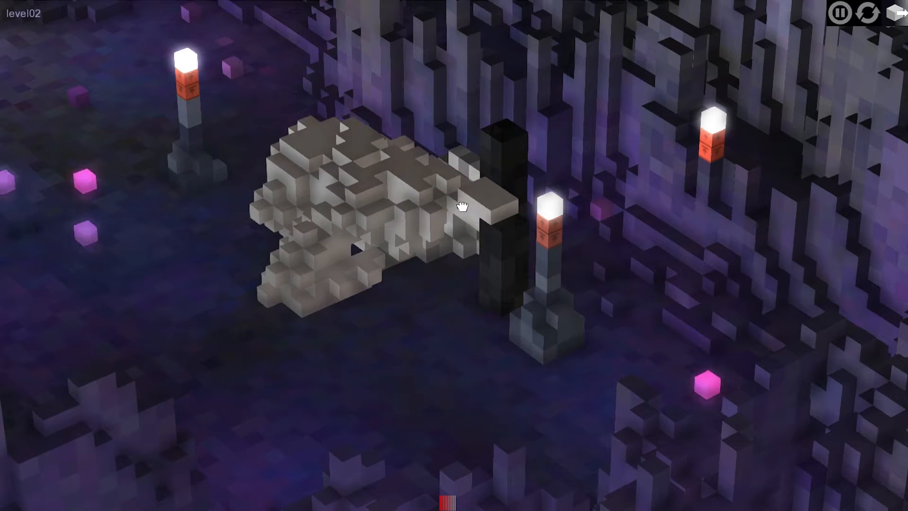
pyautogui.click(896, 13)
# Play the level again, growing the Crystals by the black columns with the nearby Grow blocks, and return to editing.
pyautogui.click(898, 13)
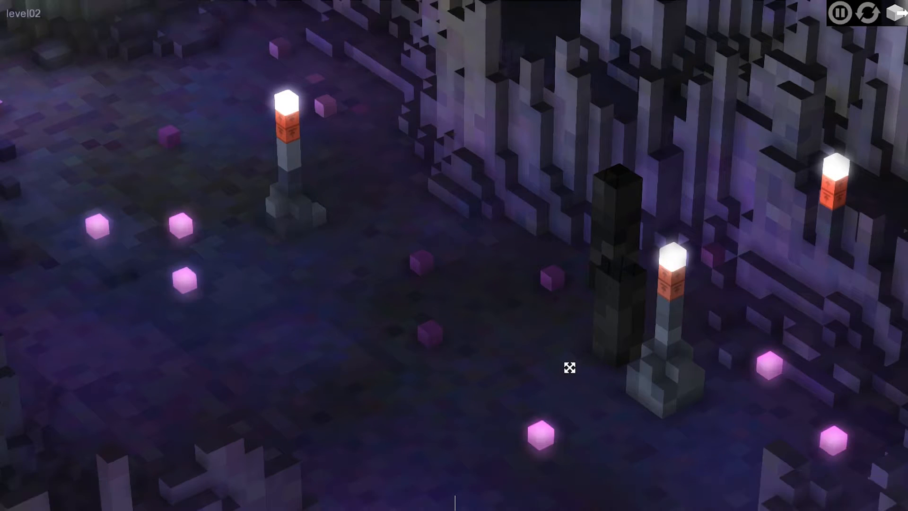
pyautogui.moveTo(564, 375); pyautogui.dragTo(515, 324)
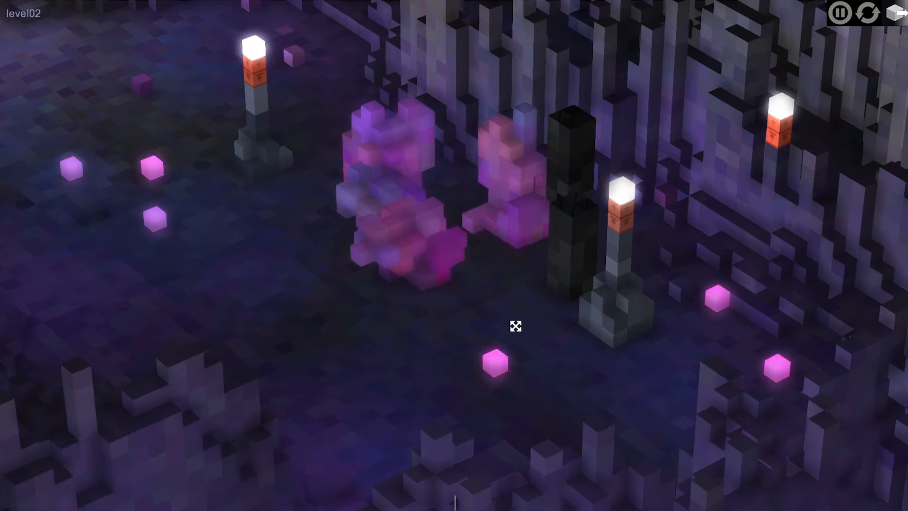
pyautogui.moveTo(462, 248); pyautogui.dragTo(460, 260)
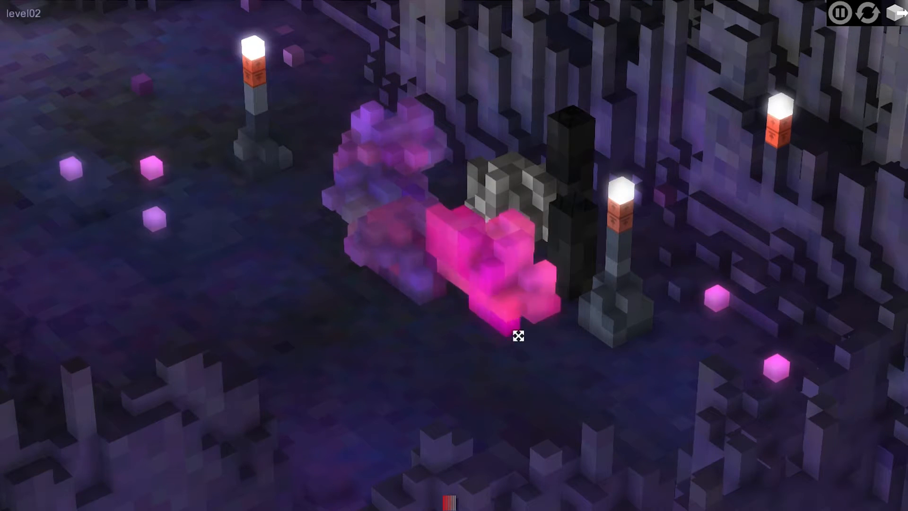
pyautogui.moveTo(773, 363); pyautogui.dragTo(727, 334)
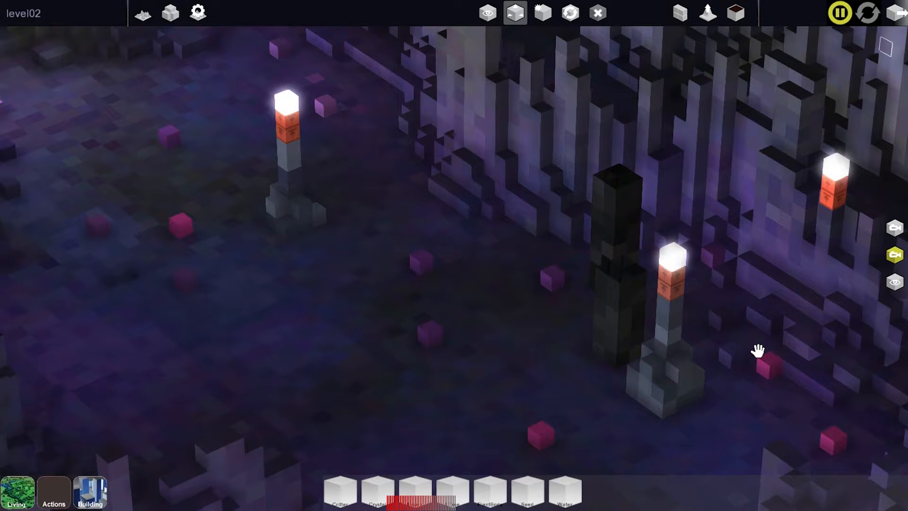
# Place two copies of the Grow block in front of the second pillar beside the original.
pyautogui.moveTo(770, 373); pyautogui.dragTo(683, 232, button='right')
pyautogui.click(468, 292)
pyautogui.click(431, 300)
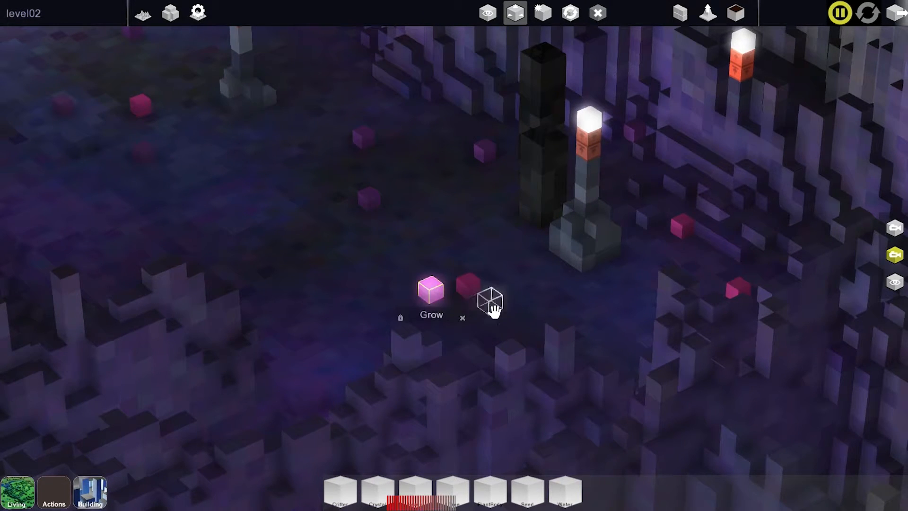
pyautogui.click(467, 315)
# Place two copies of the Grow block on the cliff side of the second pillar next to the original.
pyautogui.click(686, 230)
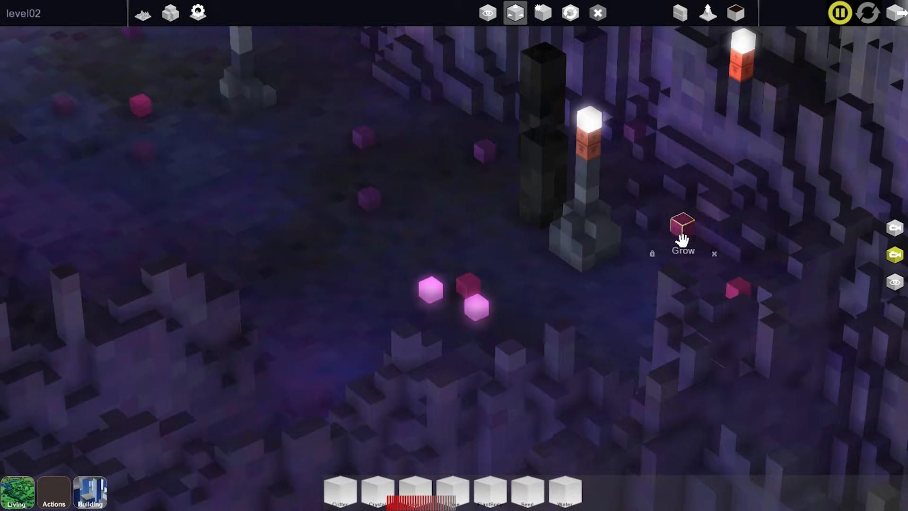
pyautogui.click(651, 234)
pyautogui.click(686, 245)
# Copy the partly buried Grow block three times onto the open floor in front of the second pillar, and delete the original.
pyautogui.click(739, 285)
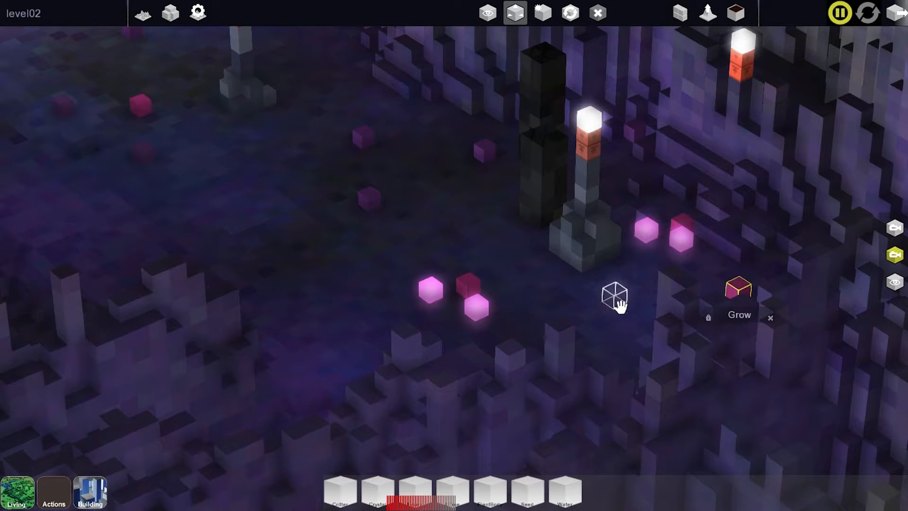
pyautogui.click(621, 308)
pyautogui.click(586, 315)
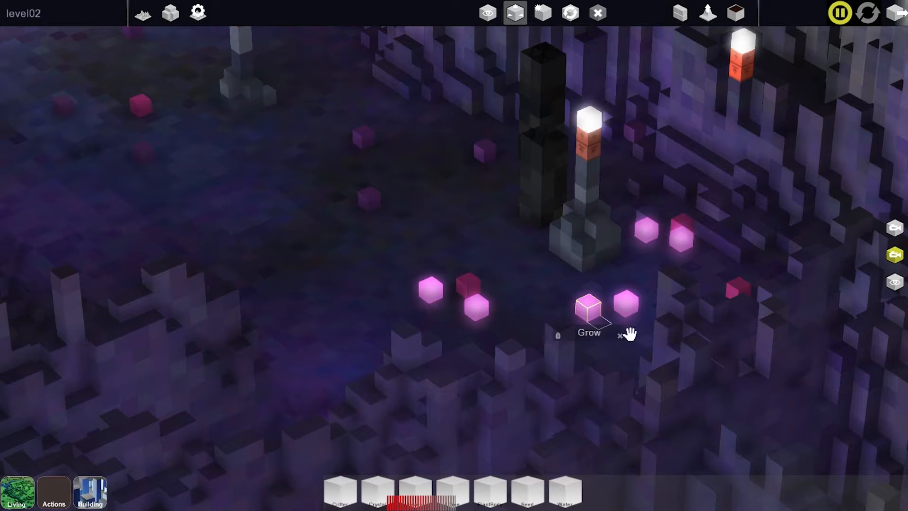
pyautogui.click(611, 318)
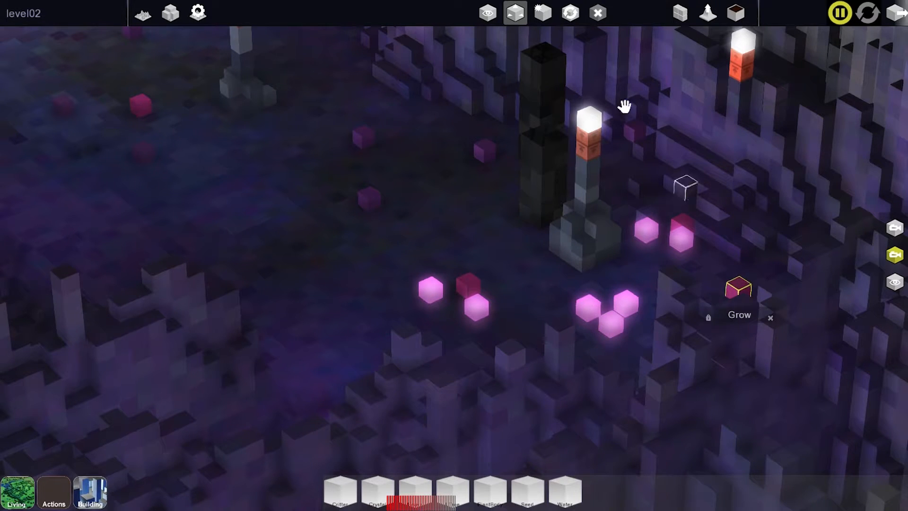
pyautogui.click(596, 13)
pyautogui.moveTo(474, 261); pyautogui.dragTo(551, 302, button='middle')
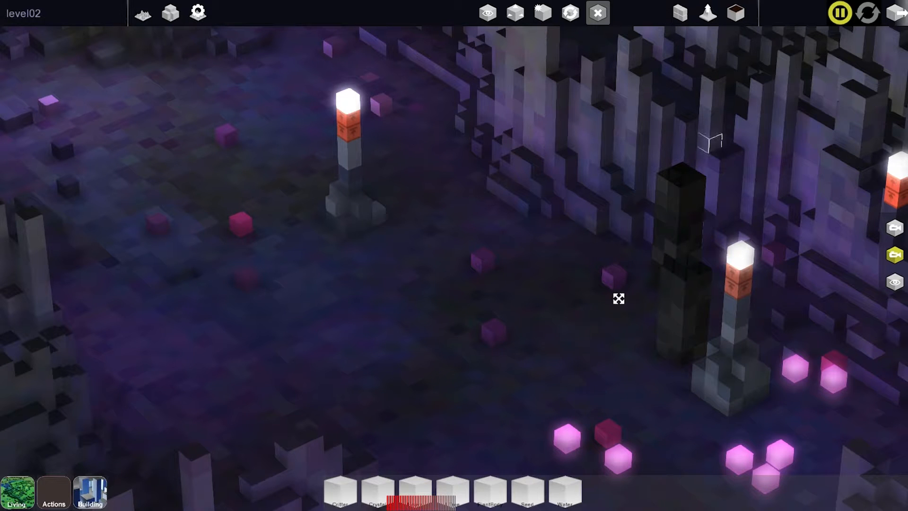
# Play the level, moving the Grow blocks over the Crystals by the black columns and the cliff foot, and return to editing.
pyautogui.press('space')
pyautogui.moveTo(574, 333); pyautogui.dragTo(415, 283, button='middle')
pyautogui.moveTo(498, 283); pyautogui.dragTo(433, 283, button='middle')
pyautogui.moveTo(396, 381); pyautogui.dragTo(334, 258)
pyautogui.moveTo(387, 361); pyautogui.dragTo(430, 312)
pyautogui.moveTo(349, 367); pyautogui.dragTo(514, 303)
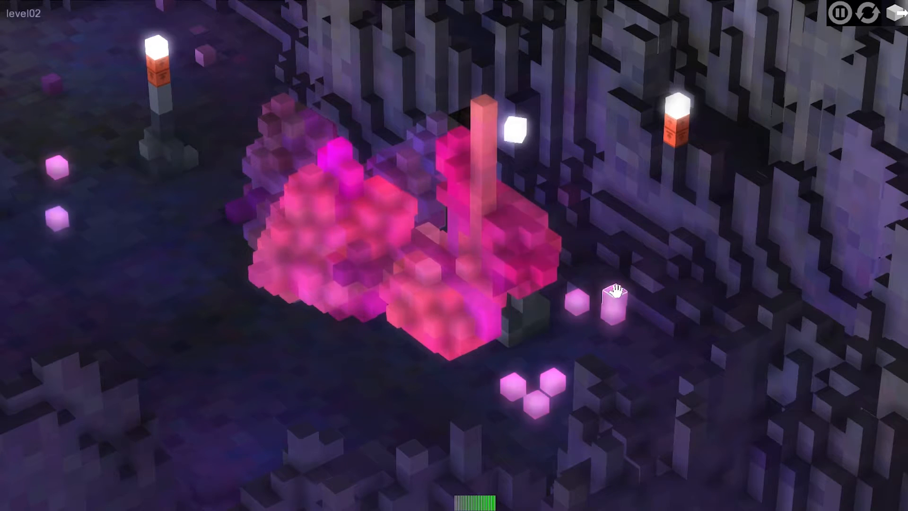
pyautogui.moveTo(614, 296); pyautogui.dragTo(488, 241)
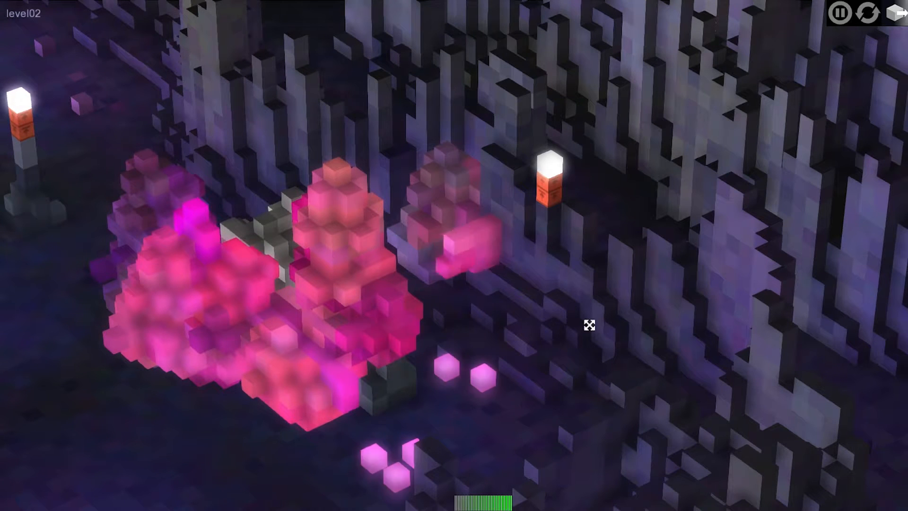
pyautogui.moveTo(487, 377); pyautogui.dragTo(537, 236)
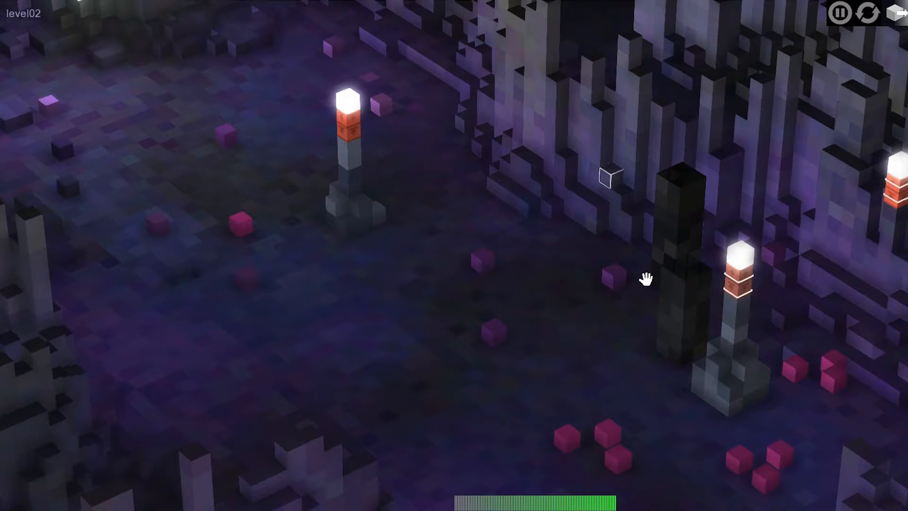
pyautogui.press('space')
# Open the Range value of the Crystal at the cliff foot for editing, and inspect the other Crystals near the black columns.
pyautogui.moveTo(647, 279); pyautogui.dragTo(325, 219)
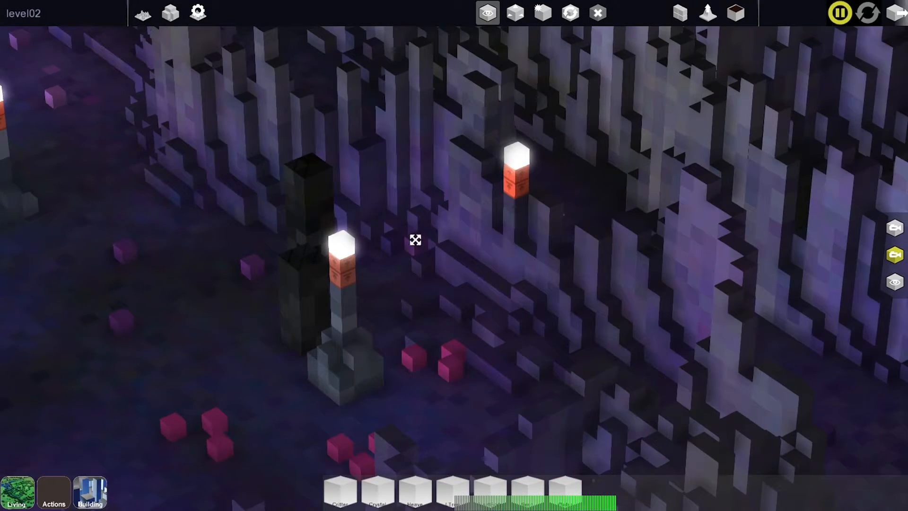
pyautogui.click(515, 13)
pyautogui.click(422, 244)
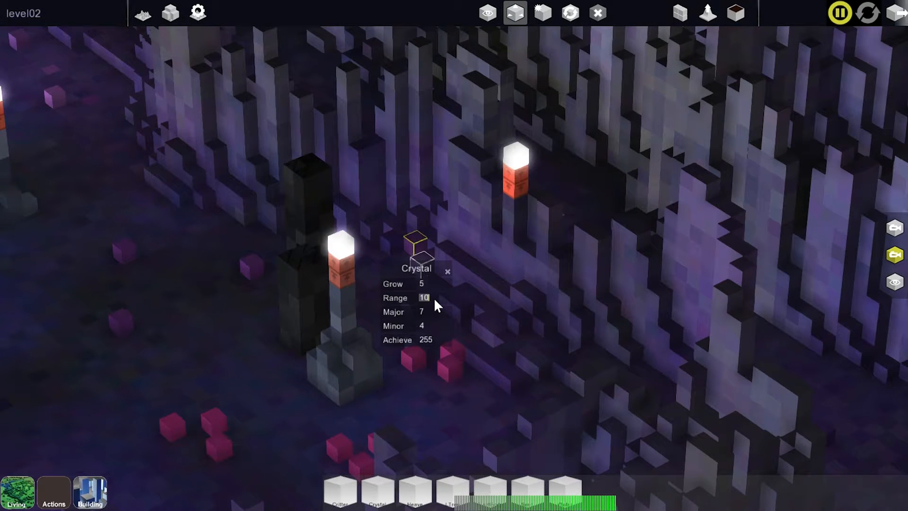
pyautogui.click(259, 273)
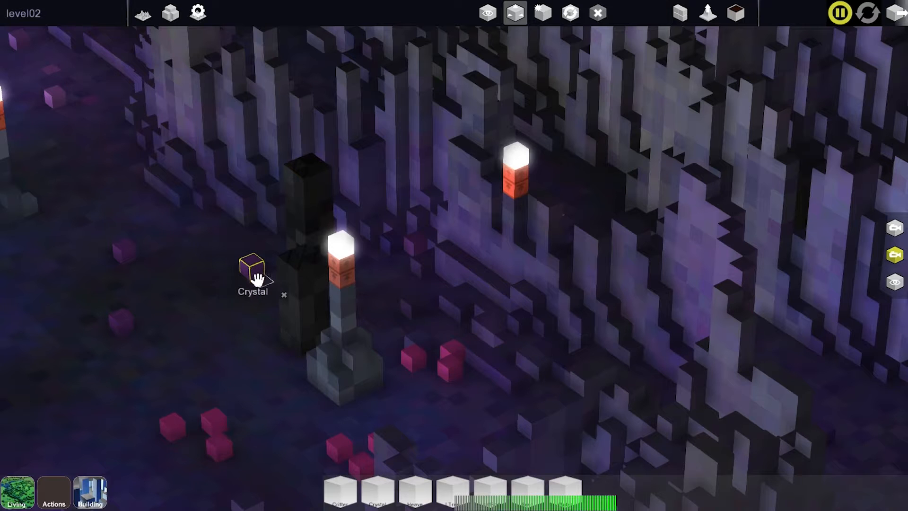
pyautogui.click(124, 250)
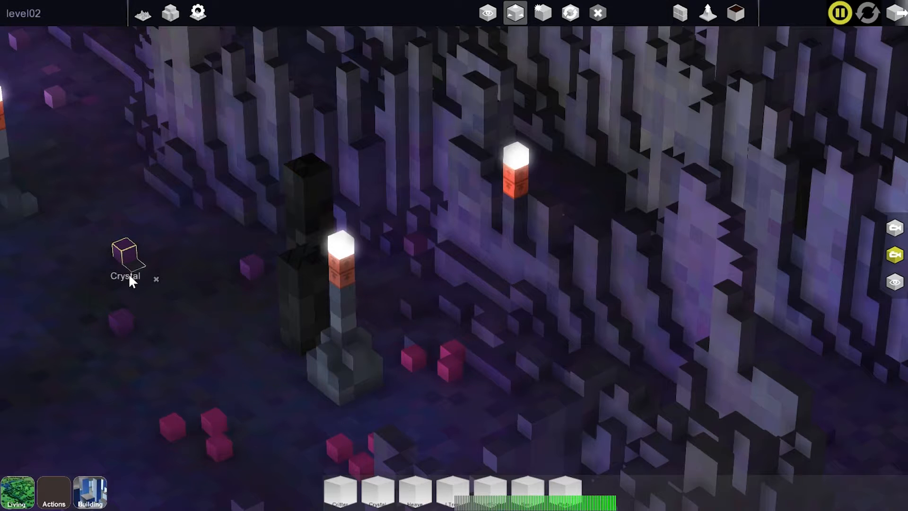
pyautogui.click(125, 324)
pyautogui.click(206, 339)
pyautogui.moveTo(227, 322); pyautogui.dragTo(453, 371)
pyautogui.click(542, 322)
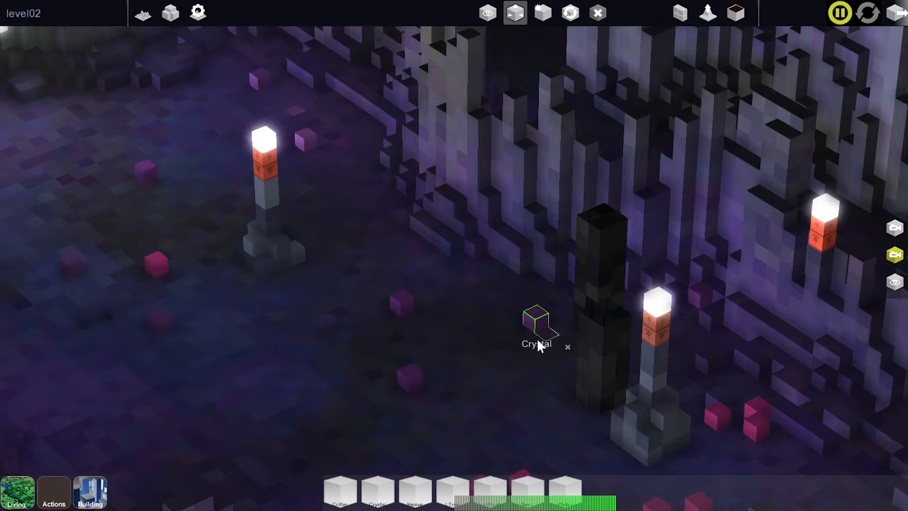
pyautogui.click(473, 341)
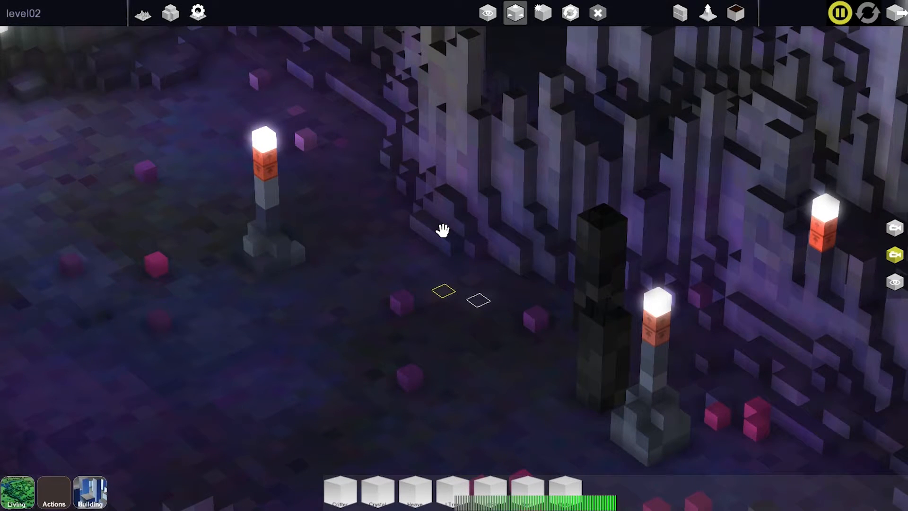
# Smooth the spiky terrain behind the cliff with the terrain brush at size 7, height 3 and blend 100.
pyautogui.moveTo(442, 230); pyautogui.dragTo(516, 282, button='right')
pyautogui.click(708, 14)
pyautogui.moveTo(304, 203)
pyautogui.mouseDown(button='right')
pyautogui.moveTo(377, 219)
pyautogui.moveTo(305, 192)
pyautogui.mouseUp(button='right')
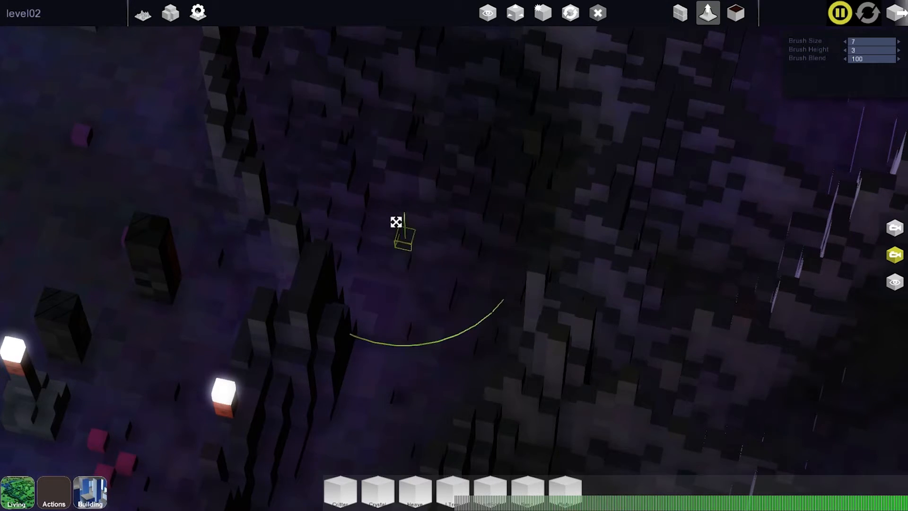
pyautogui.moveTo(395, 221)
pyautogui.mouseDown(button='middle')
pyautogui.moveTo(355, 168)
pyautogui.moveTo(278, 163)
pyautogui.mouseUp(button='middle')
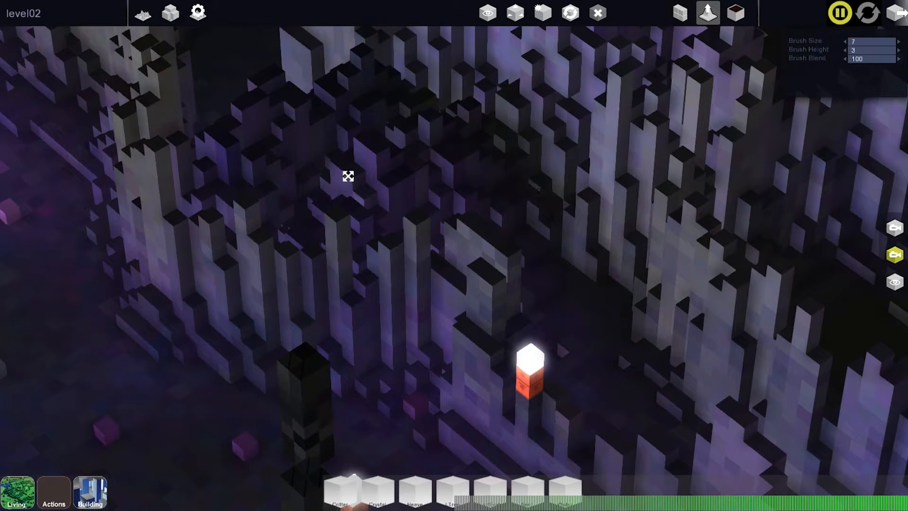
pyautogui.click(308, 220)
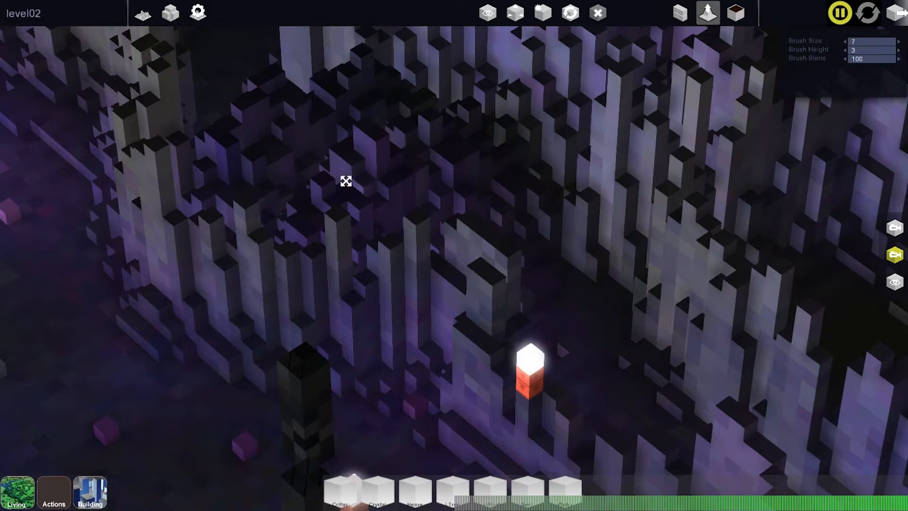
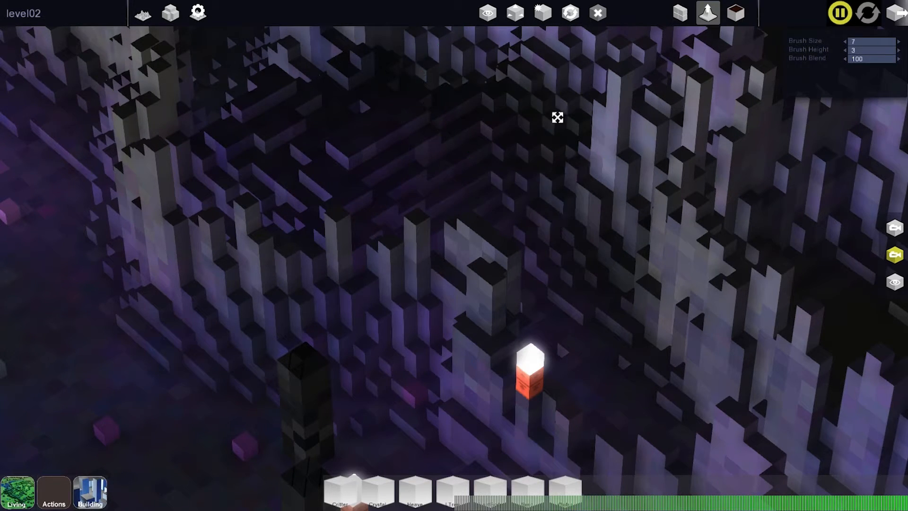
pyautogui.moveTo(398, 135)
pyautogui.mouseDown(button='middle')
pyautogui.moveTo(470, 128)
pyautogui.moveTo(507, 83)
pyautogui.moveTo(373, 152)
pyautogui.moveTo(430, 160)
pyautogui.moveTo(405, 168)
pyautogui.moveTo(414, 150)
pyautogui.moveTo(474, 151)
pyautogui.moveTo(456, 140)
pyautogui.moveTo(493, 160)
pyautogui.moveTo(391, 105)
pyautogui.moveTo(468, 233)
pyautogui.moveTo(317, 81)
pyautogui.moveTo(320, 102)
pyautogui.moveTo(390, 57)
pyautogui.moveTo(475, 231)
pyautogui.moveTo(354, 270)
pyautogui.mouseUp(button='middle')
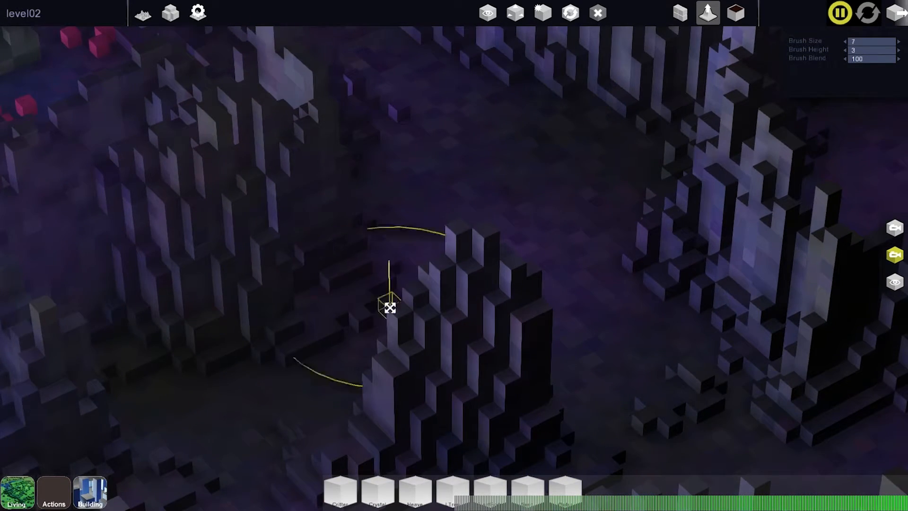
# Sculpt the ground around the Light-topped rock mound into stepped slopes with the terrain brush at size 7, height 3 and blend 100.
pyautogui.moveTo(446, 282)
pyautogui.mouseDown(button='middle')
pyautogui.moveTo(430, 274)
pyautogui.moveTo(473, 303)
pyautogui.moveTo(594, 328)
pyautogui.mouseUp(button='middle')
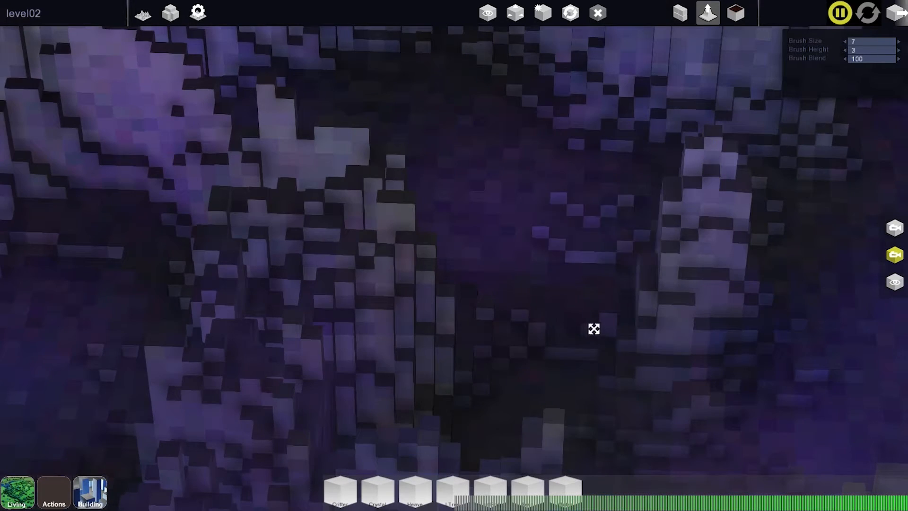
pyautogui.moveTo(493, 251); pyautogui.dragTo(525, 243, button='middle')
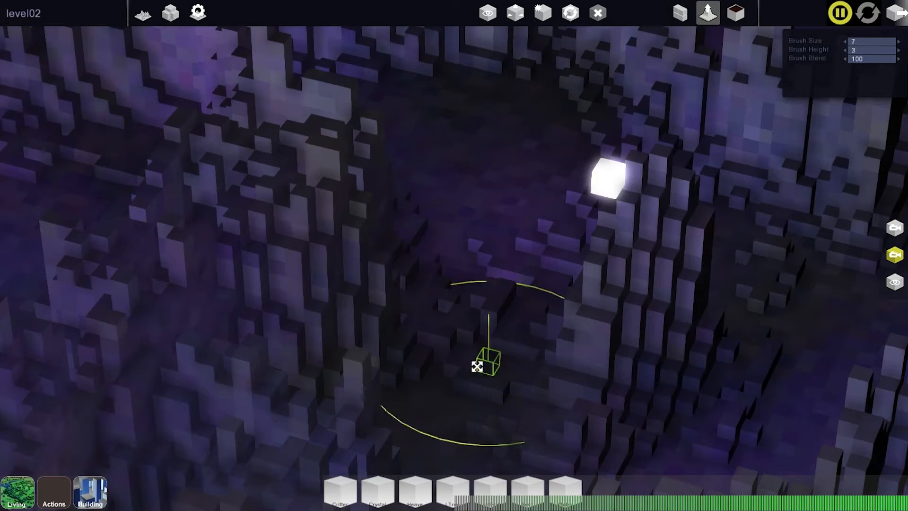
pyautogui.moveTo(524, 356)
pyautogui.mouseDown(button='middle')
pyautogui.moveTo(601, 310)
pyautogui.moveTo(720, 335)
pyautogui.moveTo(709, 367)
pyautogui.moveTo(632, 361)
pyautogui.moveTo(590, 281)
pyautogui.mouseUp(button='middle')
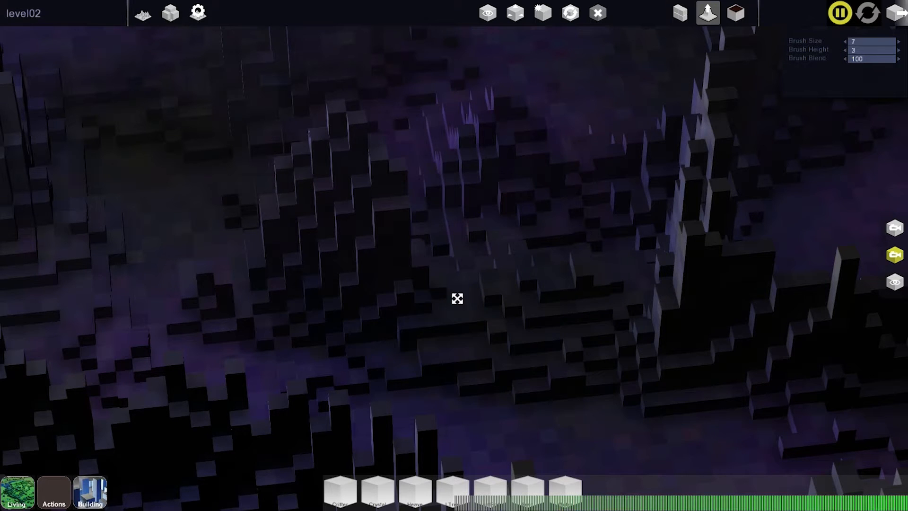
pyautogui.moveTo(598, 286)
pyautogui.mouseDown(button='middle')
pyautogui.moveTo(367, 247)
pyautogui.moveTo(397, 190)
pyautogui.mouseUp(button='middle')
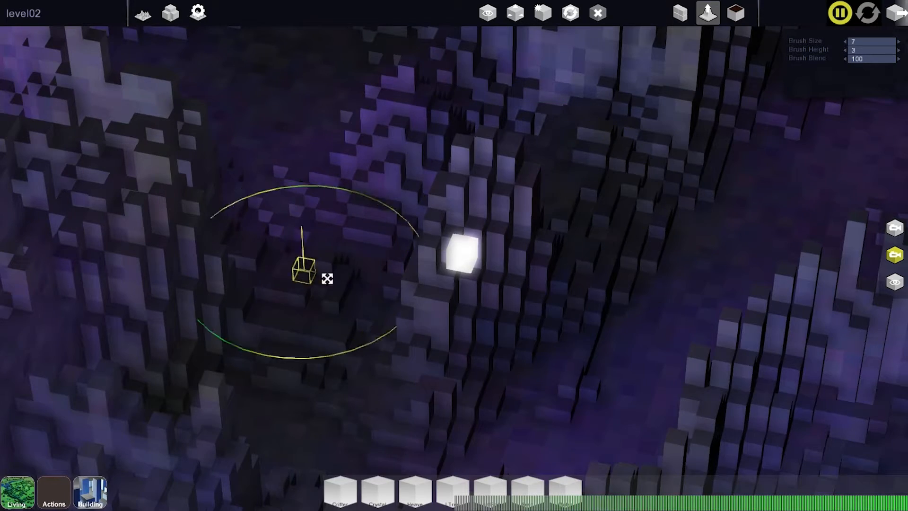
pyautogui.moveTo(361, 223)
pyautogui.mouseDown(button='middle')
pyautogui.moveTo(410, 203)
pyautogui.moveTo(501, 189)
pyautogui.moveTo(494, 237)
pyautogui.moveTo(504, 262)
pyautogui.moveTo(434, 193)
pyautogui.moveTo(440, 148)
pyautogui.moveTo(387, 225)
pyautogui.moveTo(341, 254)
pyautogui.mouseUp(button='middle')
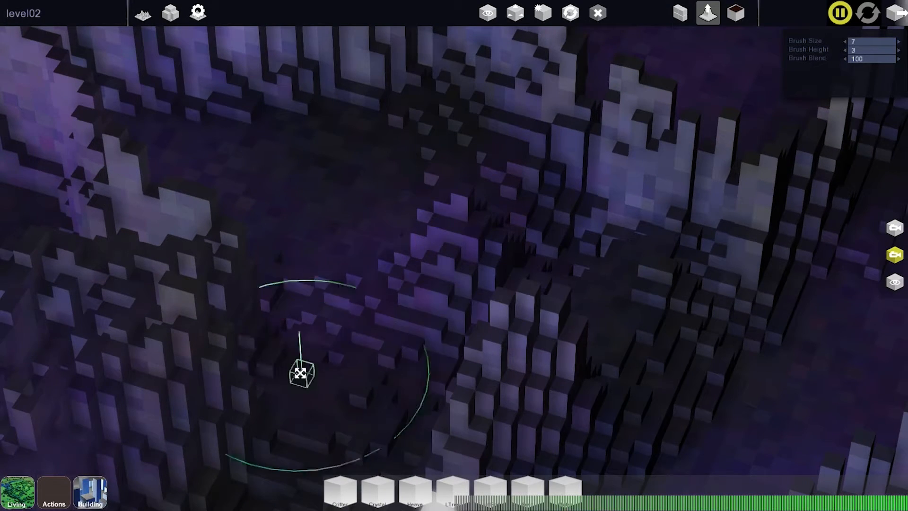
pyautogui.moveTo(377, 305)
pyautogui.mouseDown(button='middle')
pyautogui.moveTo(371, 282)
pyautogui.moveTo(457, 325)
pyautogui.moveTo(353, 211)
pyautogui.moveTo(399, 251)
pyautogui.moveTo(427, 192)
pyautogui.moveTo(429, 325)
pyautogui.moveTo(493, 348)
pyautogui.moveTo(350, 258)
pyautogui.moveTo(438, 304)
pyautogui.moveTo(349, 236)
pyautogui.moveTo(422, 250)
pyautogui.mouseUp(button='middle')
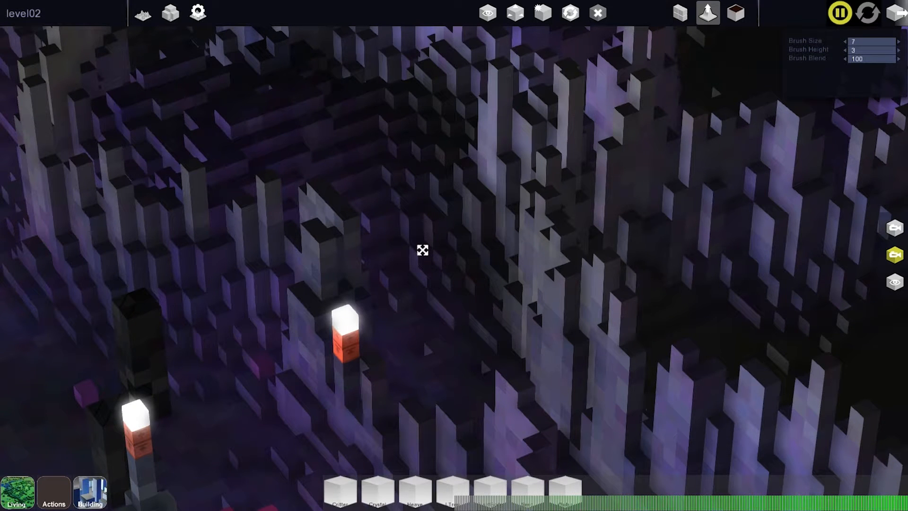
# Place a Creator block from the Building set on the stepped terrain behind the cliff's Gate-and-Light pillar.
pyautogui.click(100, 496)
pyautogui.click(378, 489)
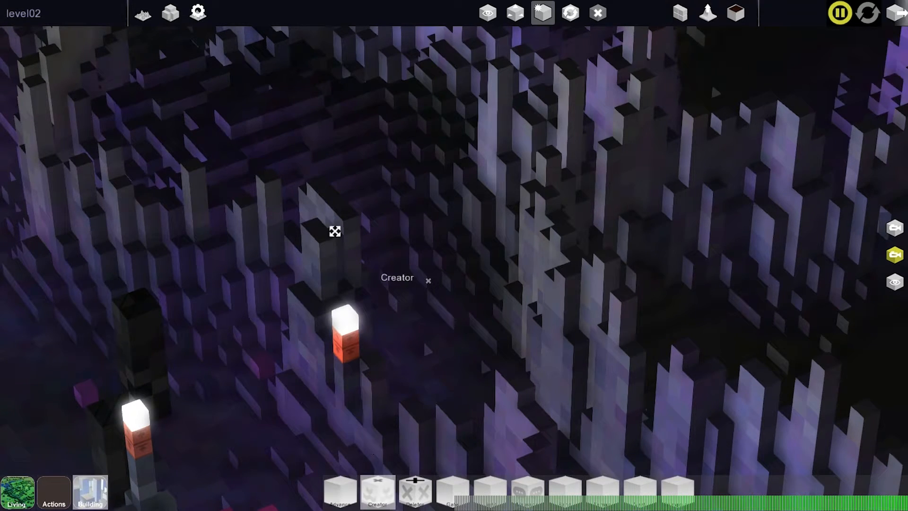
pyautogui.click(313, 156)
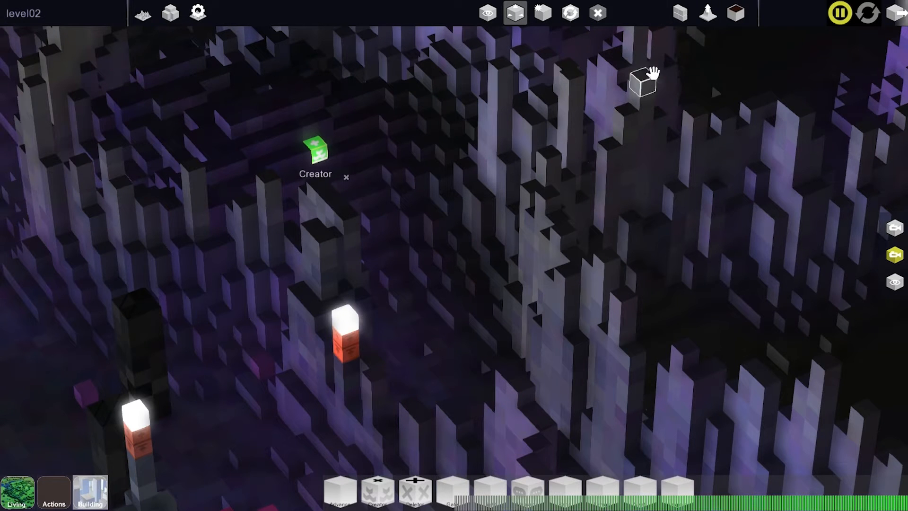
# Sample the Creator block's green as the paint color, with brush size 1, color noise 5 and color intensity 56.
pyautogui.click(736, 13)
pyautogui.rightClick(364, 159)
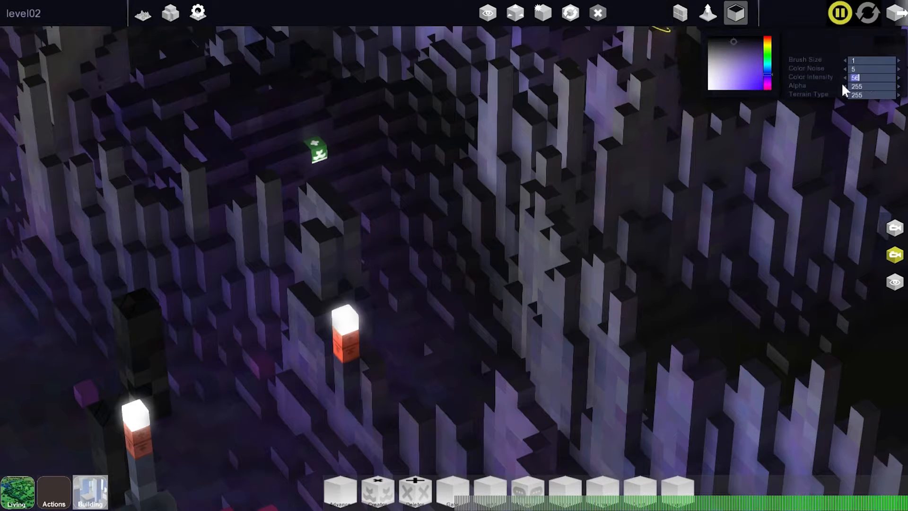
pyautogui.click(319, 154)
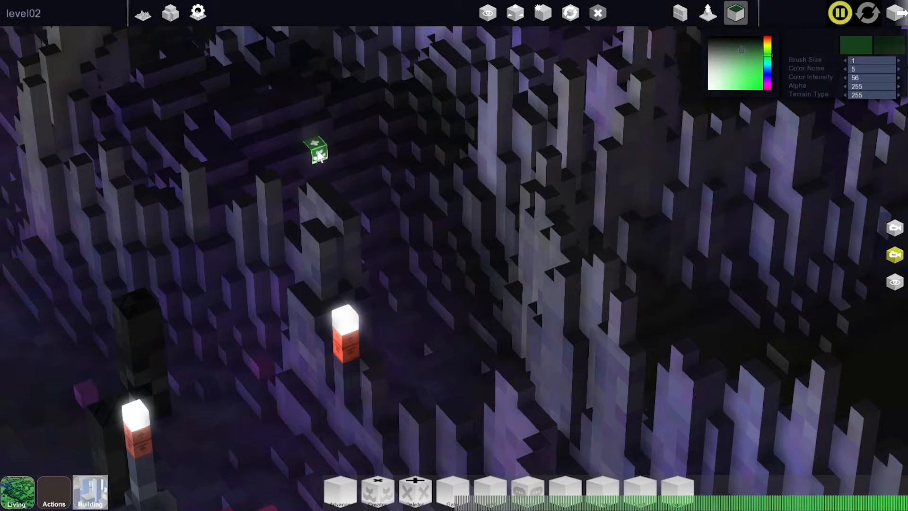
# Recolour the creator block with the surrounding dark terrain colour and remove Critter from its spawn settings.
pyautogui.click(345, 156)
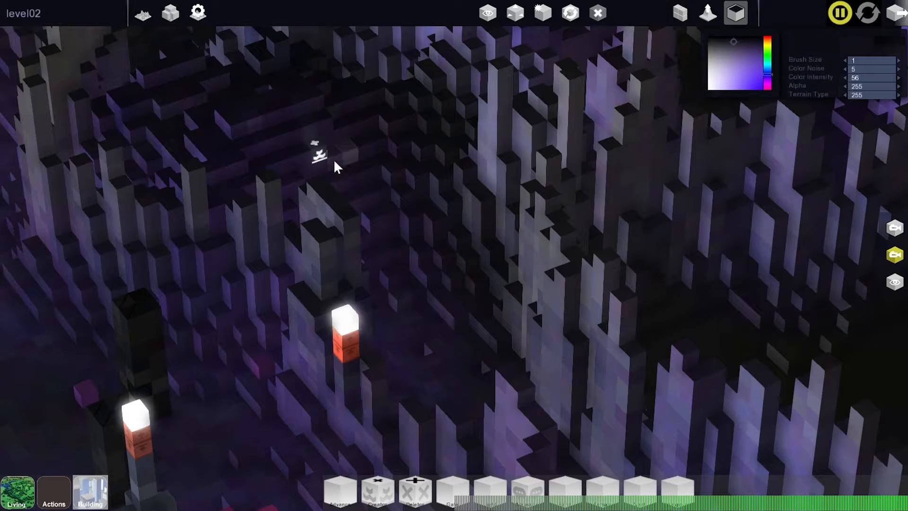
pyautogui.click(512, 14)
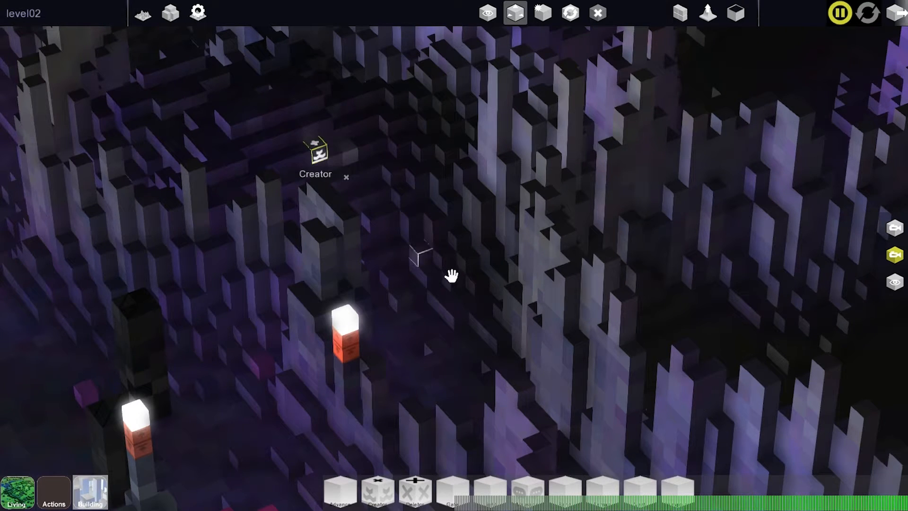
pyautogui.click(322, 184)
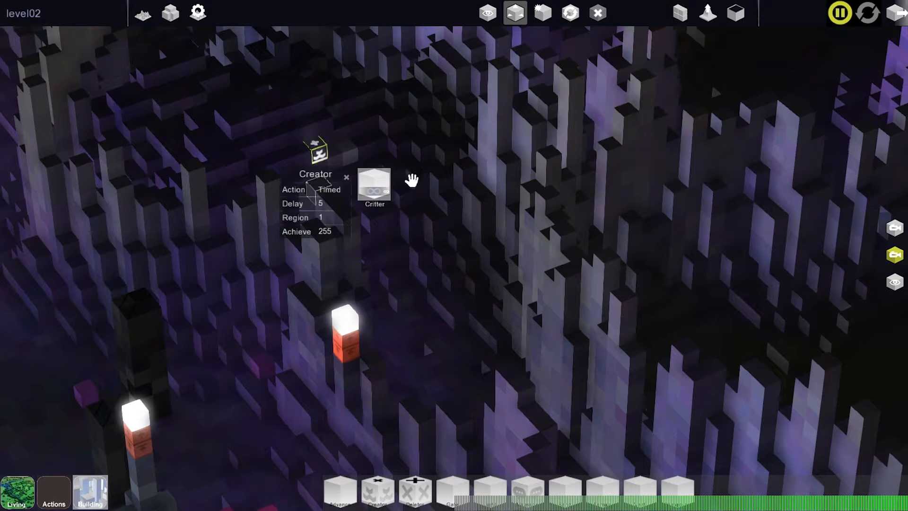
pyautogui.click(465, 180)
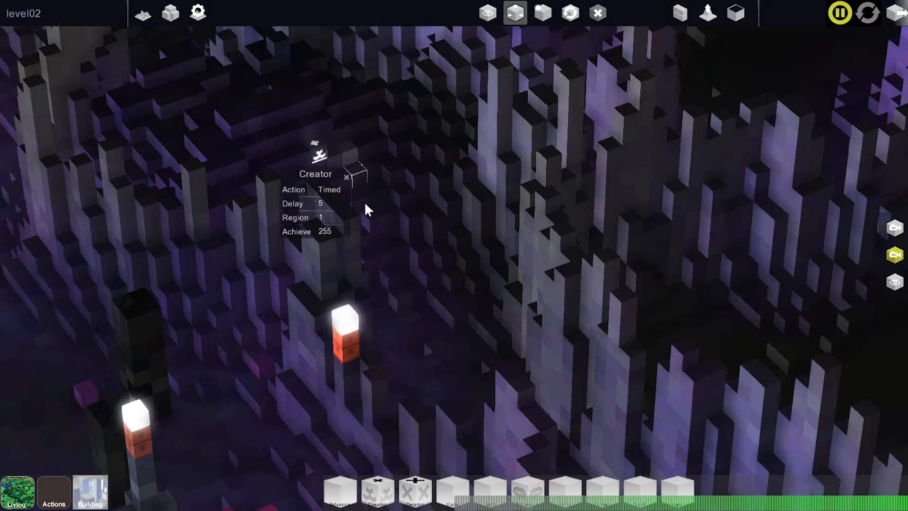
# Assign Water as the block the creator produces and check its settings.
pyautogui.click(19, 497)
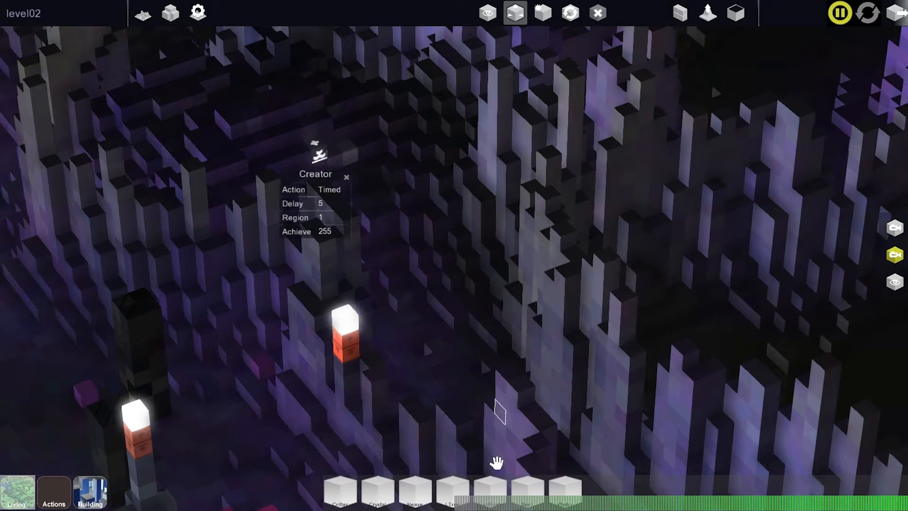
pyautogui.click(572, 484)
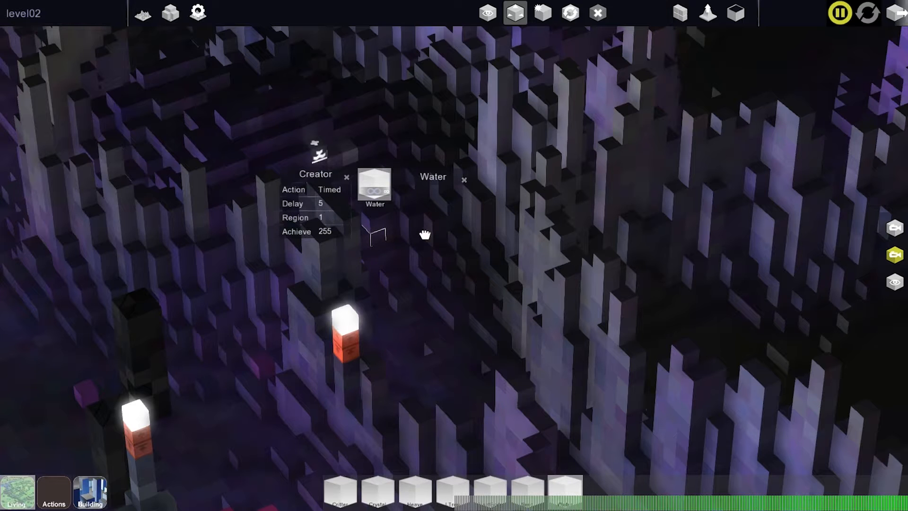
pyautogui.click(425, 236)
pyautogui.click(325, 184)
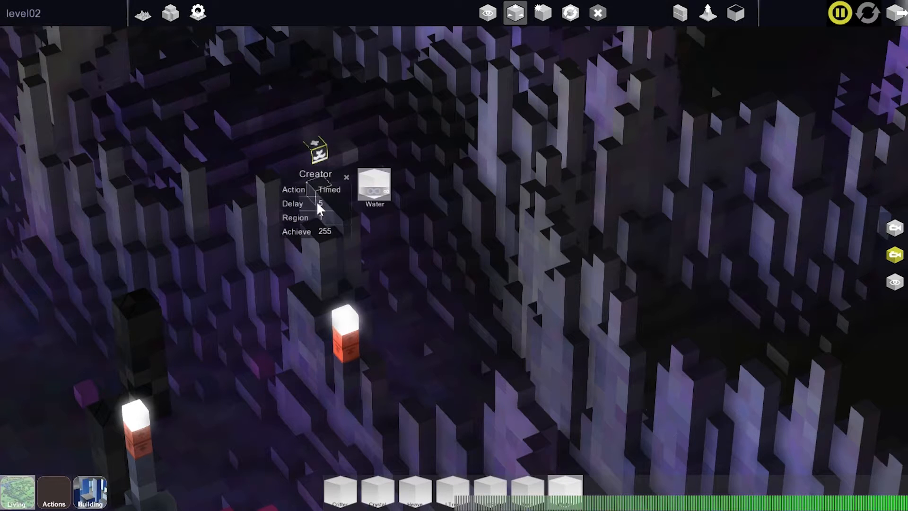
pyautogui.click(431, 283)
# Run the level and follow the water from the creator down through the valley to its lower end.
pyautogui.moveTo(414, 270); pyautogui.dragTo(402, 235, button='middle')
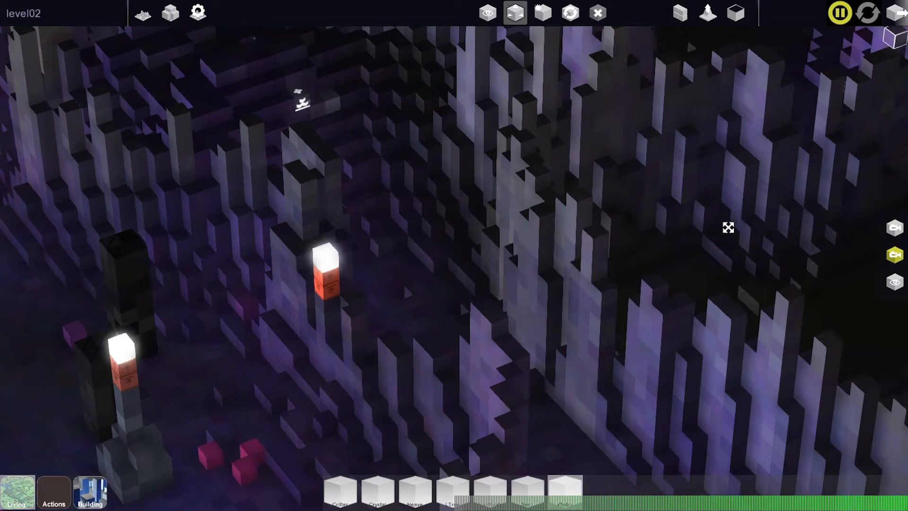
pyautogui.press('space')
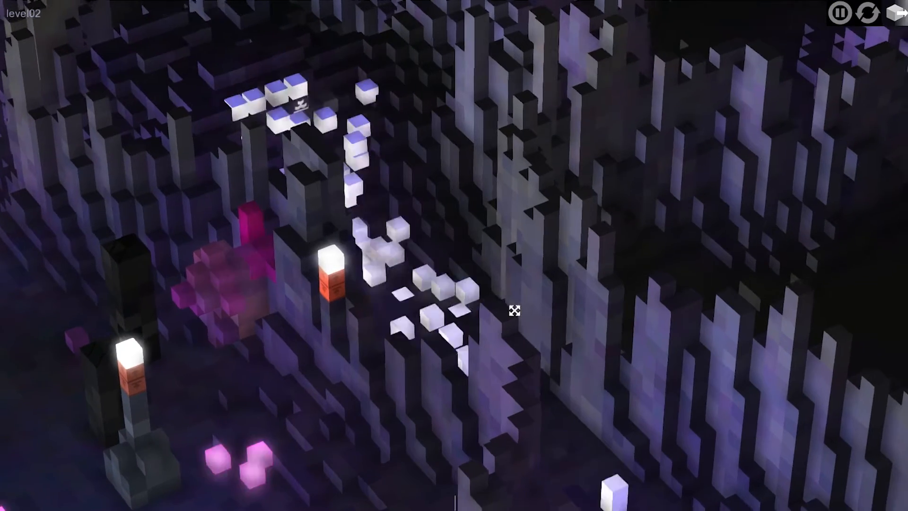
pyautogui.moveTo(513, 311); pyautogui.dragTo(531, 320, button='middle')
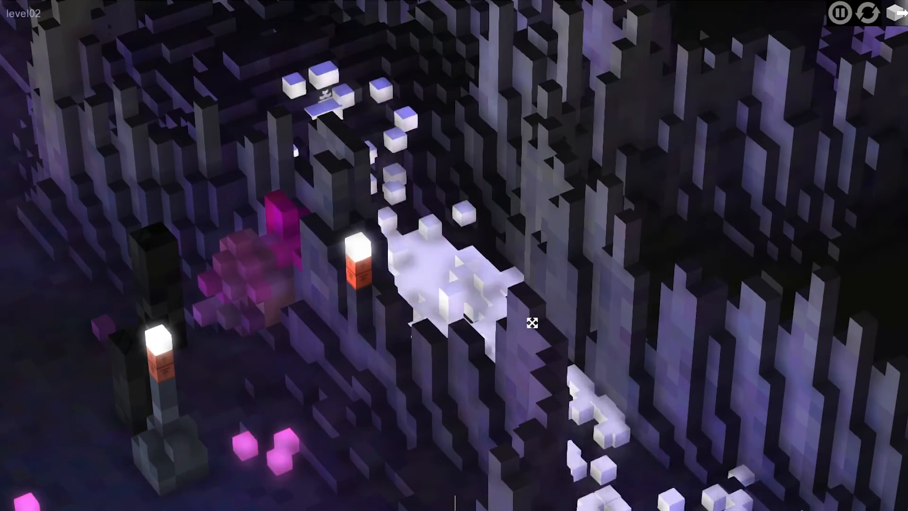
pyautogui.moveTo(588, 349); pyautogui.dragTo(510, 257, button='middle')
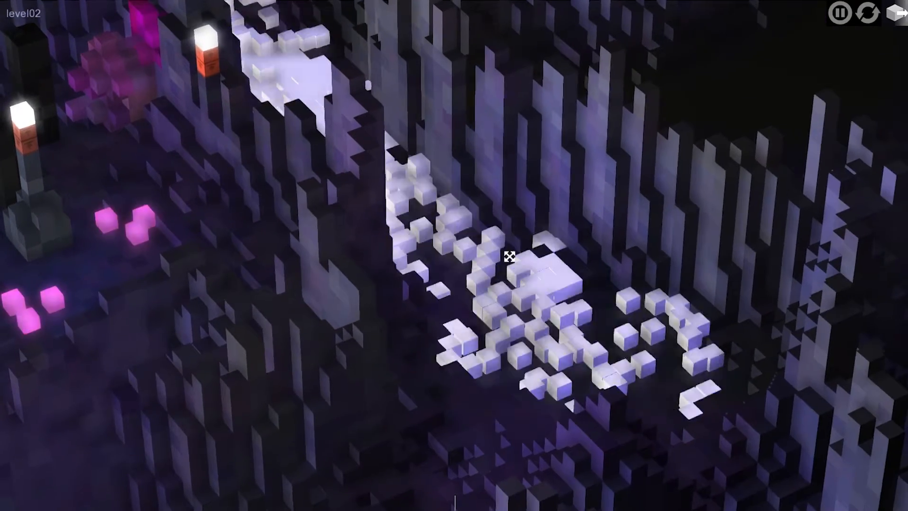
pyautogui.moveTo(478, 219)
pyautogui.mouseDown(button='middle')
pyautogui.moveTo(557, 277)
pyautogui.moveTo(507, 251)
pyautogui.moveTo(477, 215)
pyautogui.mouseUp(button='middle')
pyautogui.moveTo(560, 277)
pyautogui.mouseDown(button='middle')
pyautogui.moveTo(510, 240)
pyautogui.moveTo(525, 249)
pyautogui.mouseUp(button='middle')
pyautogui.moveTo(513, 214); pyautogui.dragTo(505, 244, button='middle')
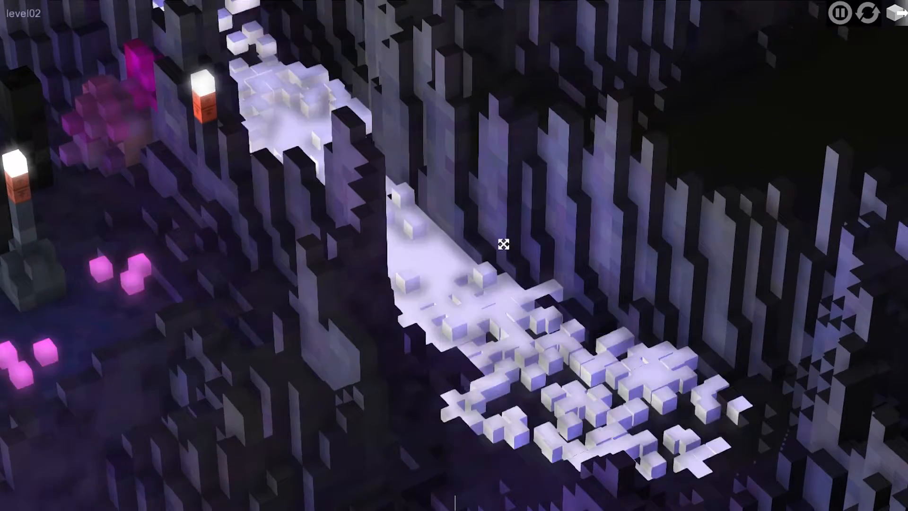
pyautogui.moveTo(482, 216); pyautogui.dragTo(501, 226, button='middle')
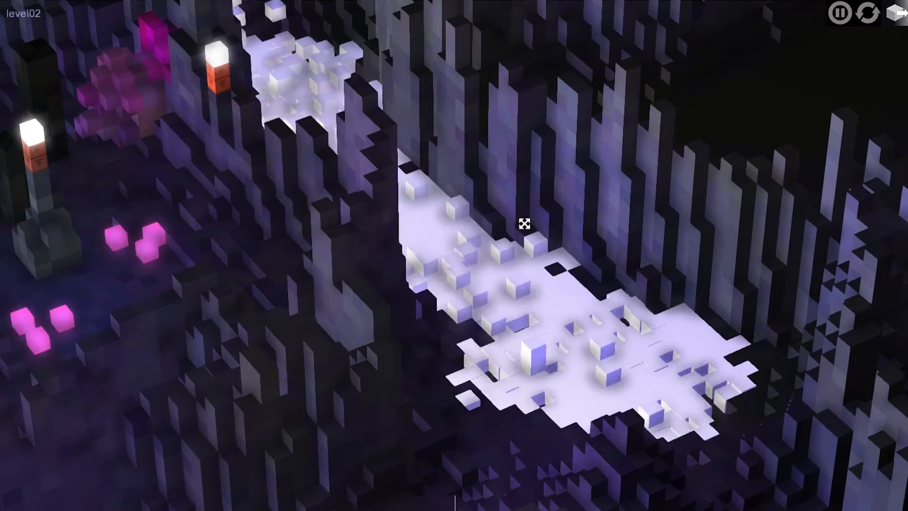
pyautogui.moveTo(519, 229); pyautogui.dragTo(485, 237, button='middle')
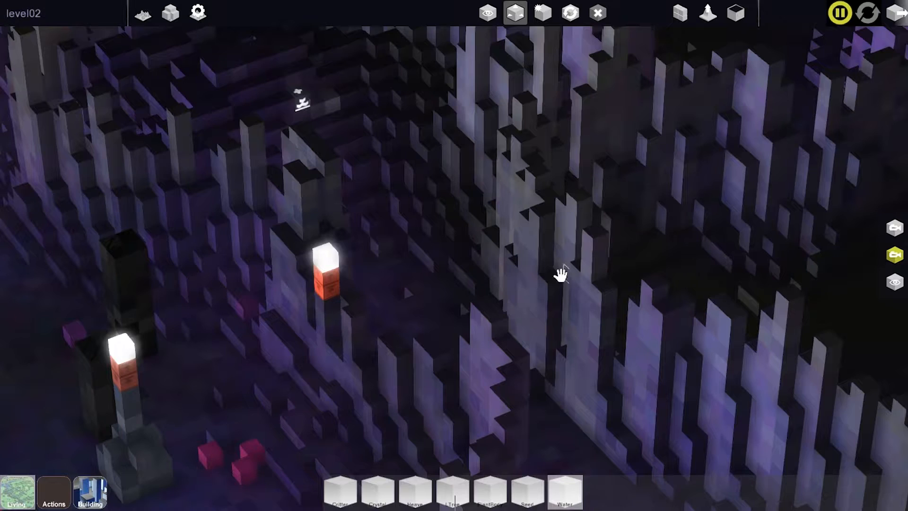
# Sample the grey stone colour from the base of the existing gate pillar.
pyautogui.moveTo(561, 274); pyautogui.dragTo(551, 33, button='right')
pyautogui.click(737, 14)
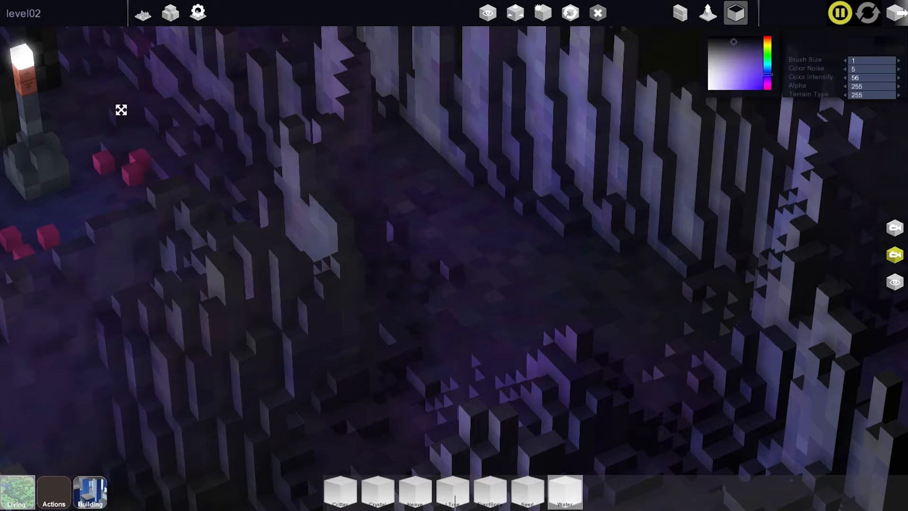
pyautogui.click(48, 155)
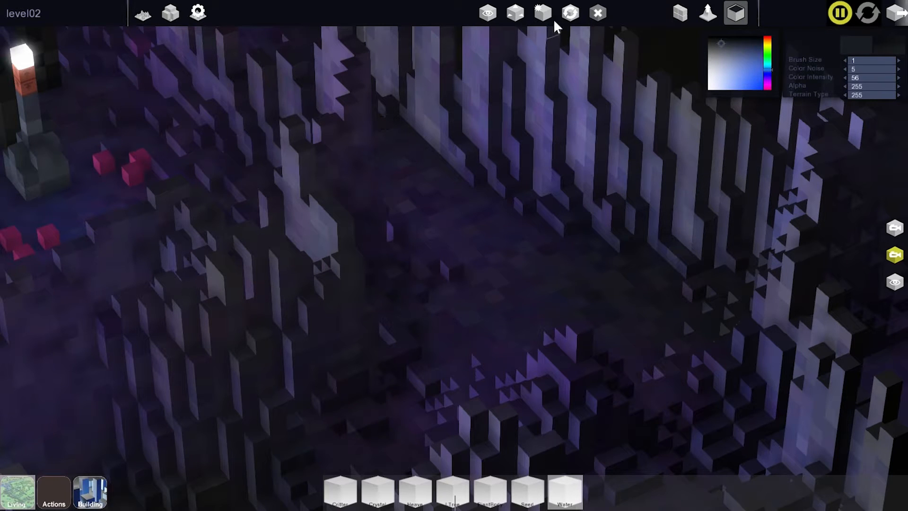
pyautogui.click(680, 15)
pyautogui.moveTo(549, 272); pyautogui.dragTo(655, 40)
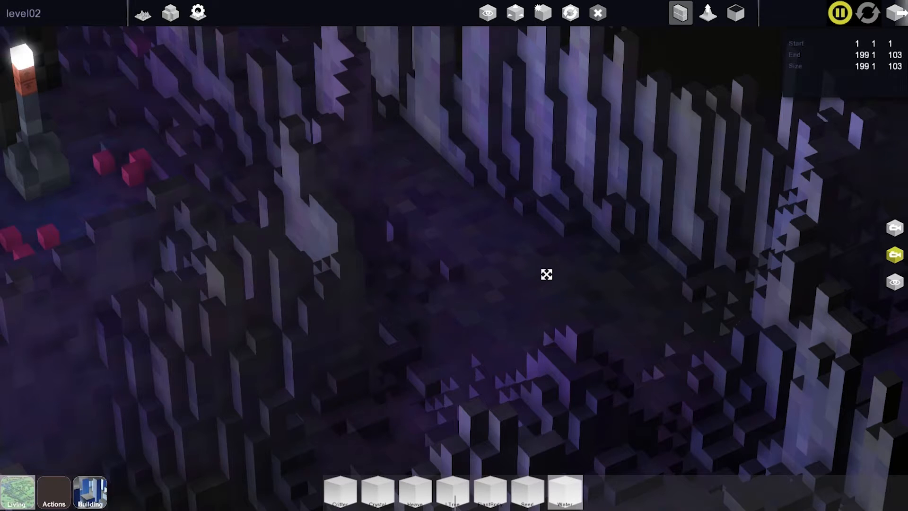
pyautogui.press('Escape')
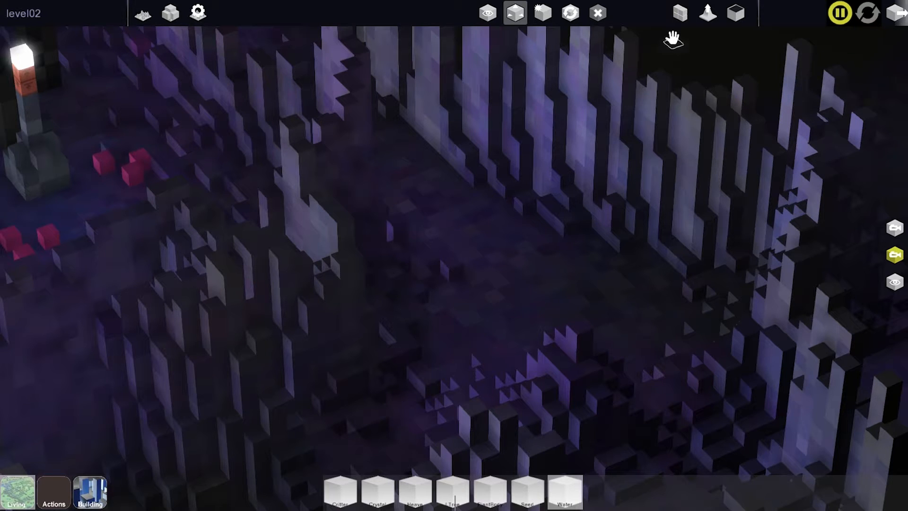
# Build a stone pedestal on the valley floor from a 3 × 5 × 3 region, topped by a narrow column.
pyautogui.click(680, 13)
pyautogui.moveTo(531, 268); pyautogui.dragTo(550, 251)
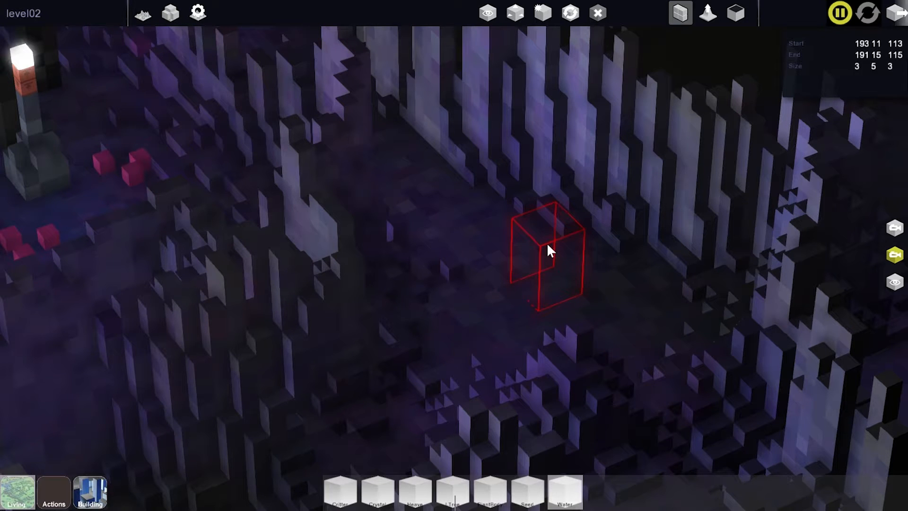
pyautogui.moveTo(547, 246); pyautogui.dragTo(545, 252)
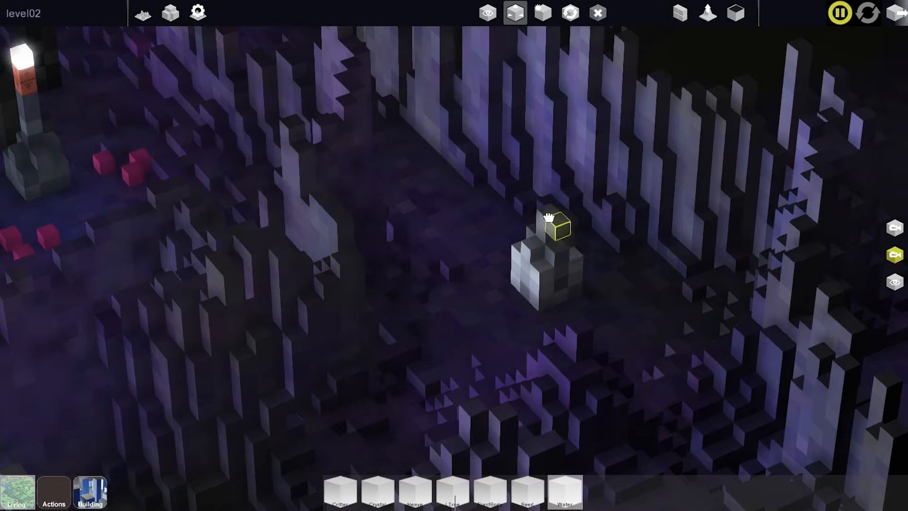
pyautogui.moveTo(558, 284); pyautogui.dragTo(487, 259, button='right')
pyautogui.moveTo(468, 229); pyautogui.dragTo(532, 300, button='right')
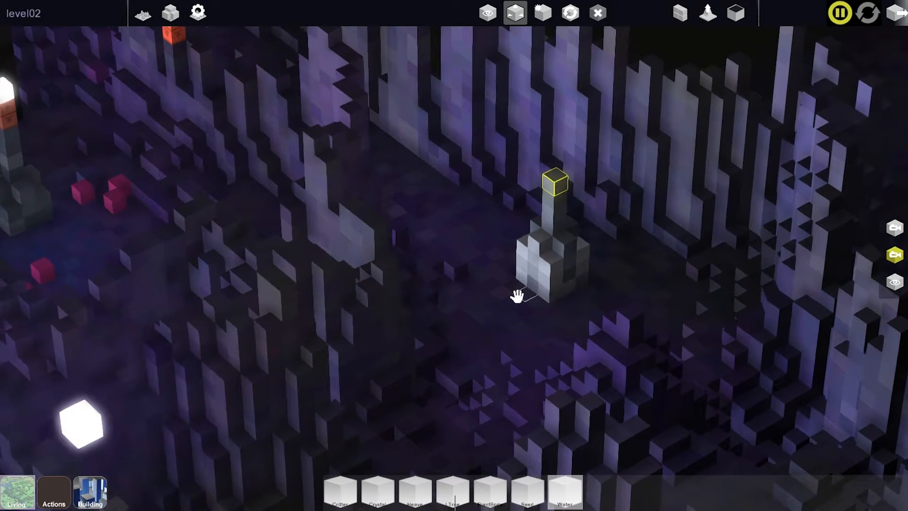
pyautogui.moveTo(403, 156); pyautogui.dragTo(387, 149, button='middle')
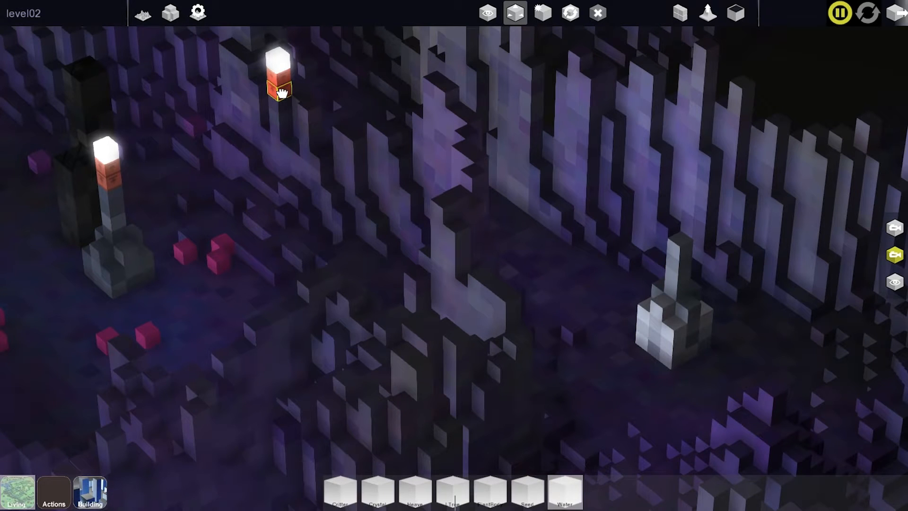
# Copy the gate block from an existing pillar and stack two copies on top of the new stone column.
pyautogui.click(682, 234)
pyautogui.click(276, 97)
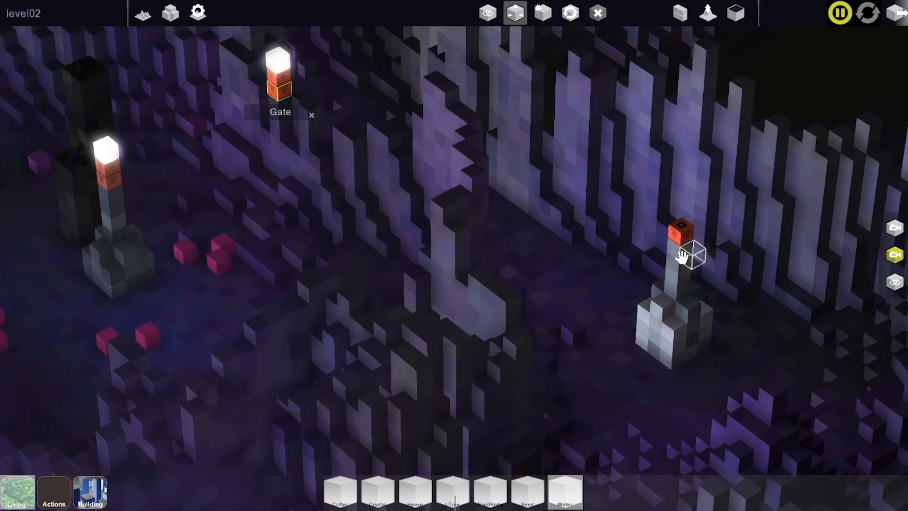
pyautogui.click(594, 284)
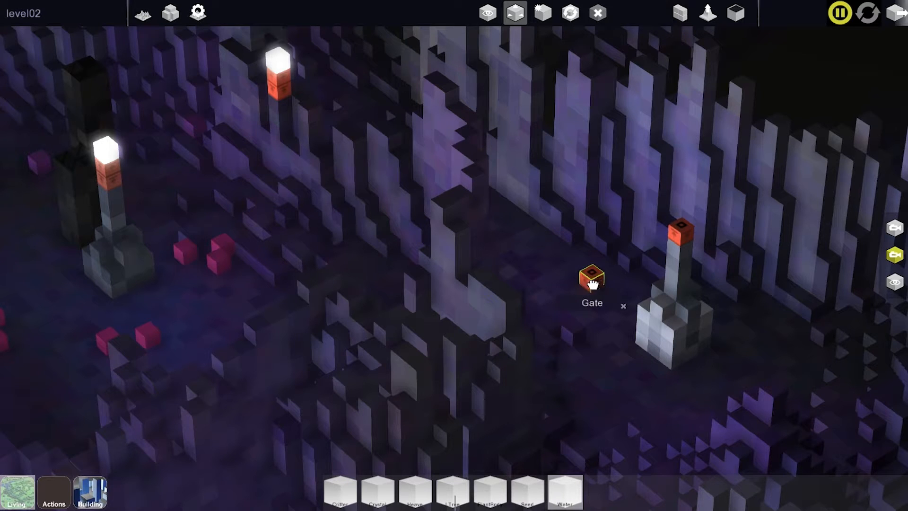
pyautogui.click(684, 240)
# Inspect the settings of the original gate and both copied gates, checking the upper copy's Achieve field.
pyautogui.click(285, 124)
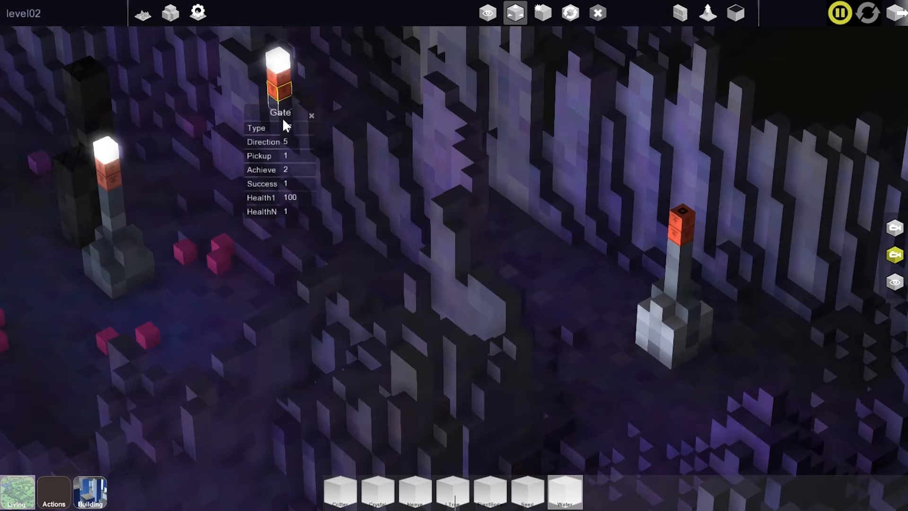
pyautogui.click(682, 234)
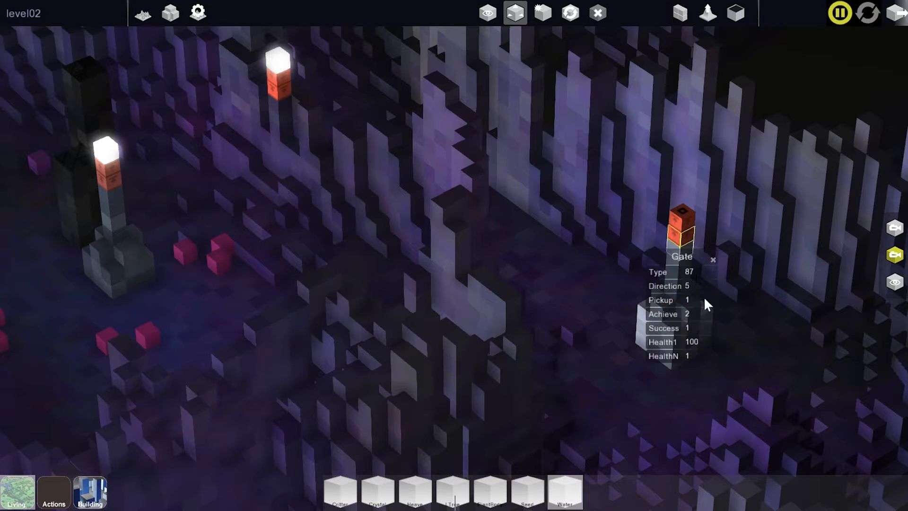
pyautogui.click(685, 226)
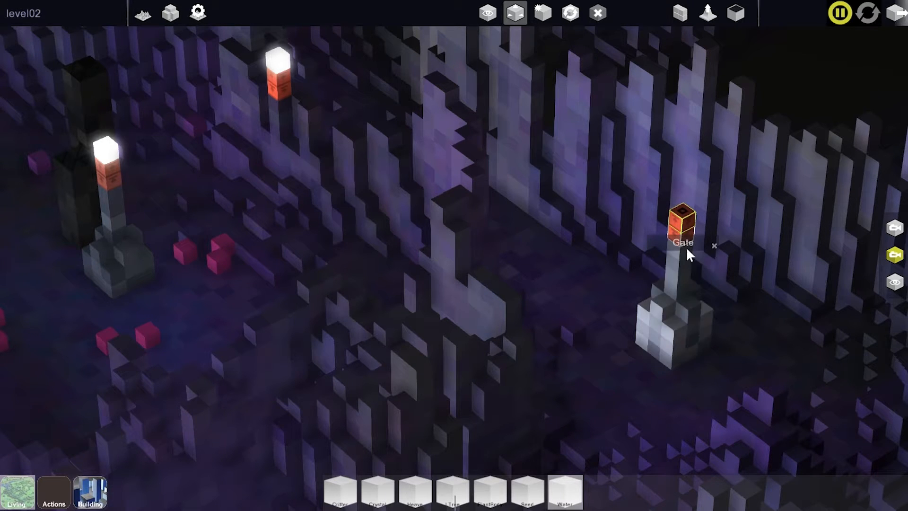
pyautogui.click(537, 146)
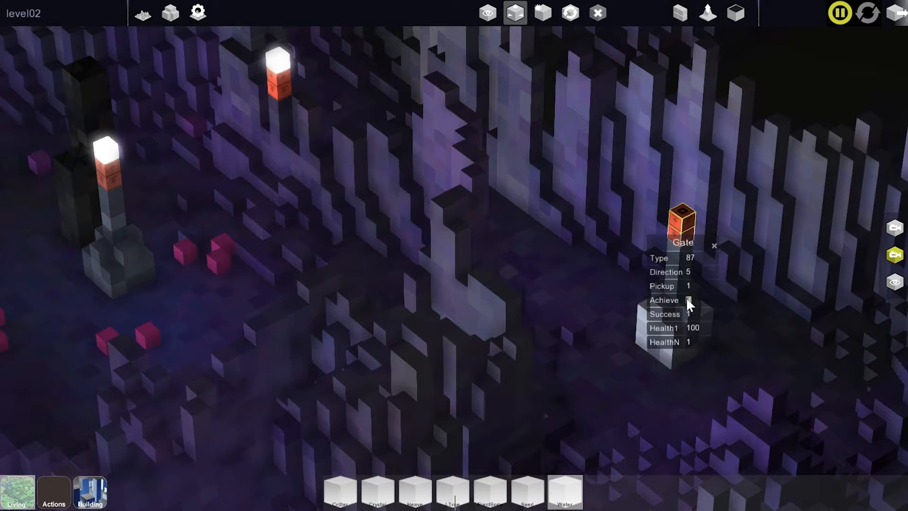
pyautogui.click(686, 297)
# Copy the glowing light block from the existing gate pillar onto the top of the new pillar.
pyautogui.click(729, 201)
pyautogui.click(277, 58)
pyautogui.moveTo(640, 283); pyautogui.dragTo(685, 201)
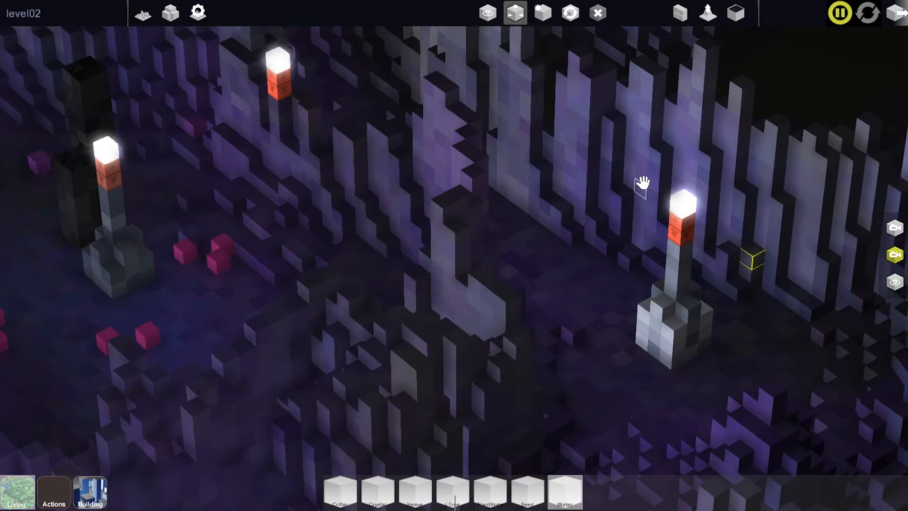
# Place a Crystal block from the Living category on the cliff beside the new gate pillar.
pyautogui.press('w')
pyautogui.click(96, 494)
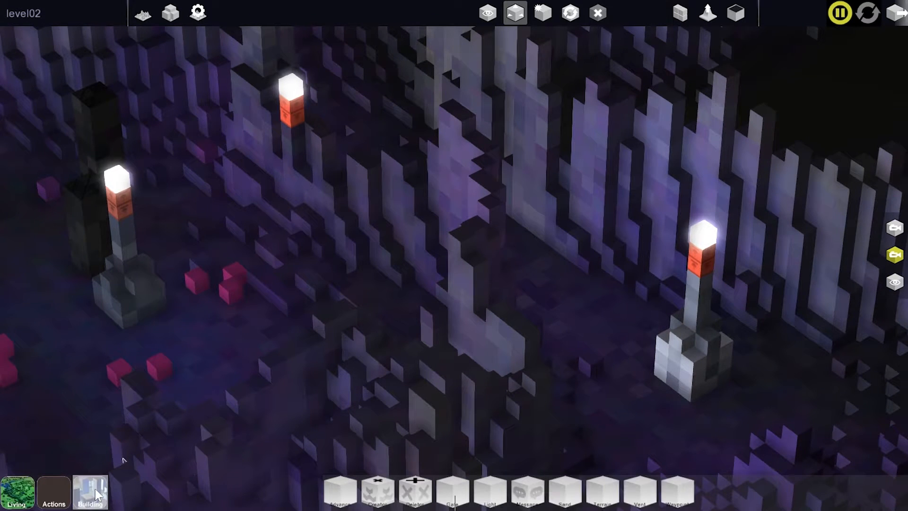
pyautogui.click(33, 501)
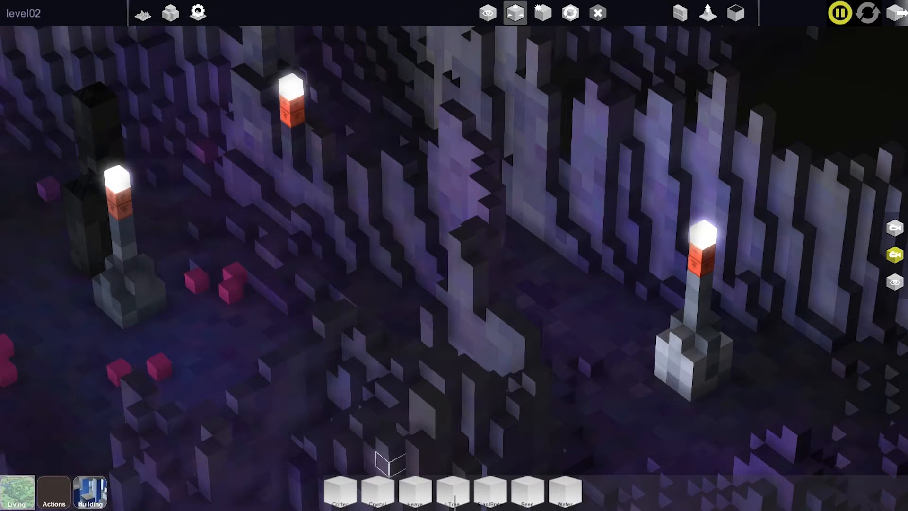
pyautogui.click(382, 501)
pyautogui.click(640, 213)
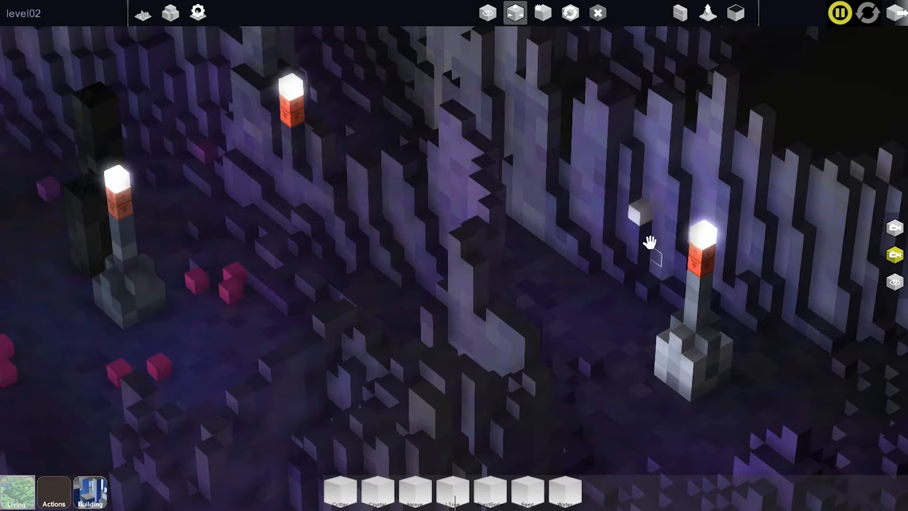
# Sample the dark pink colour of the existing crystals and delete the white crystal block from the cliff.
pyautogui.click(738, 15)
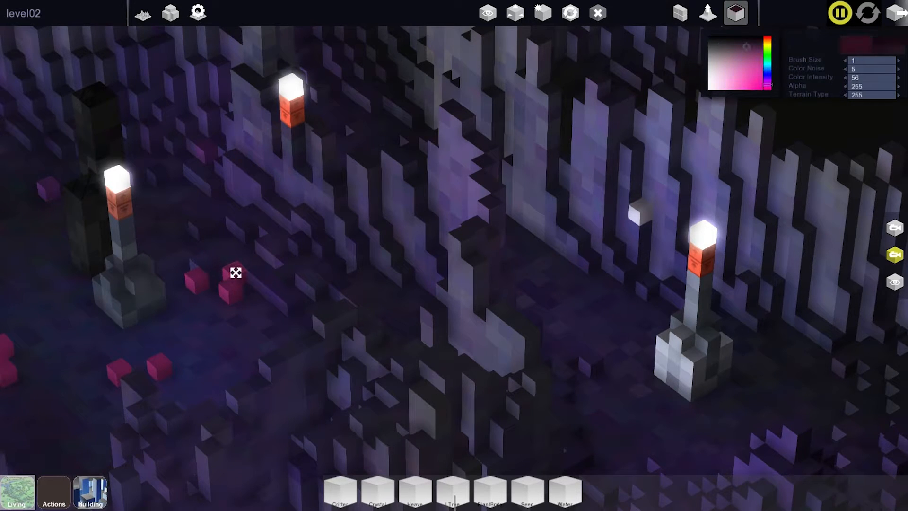
pyautogui.click(597, 12)
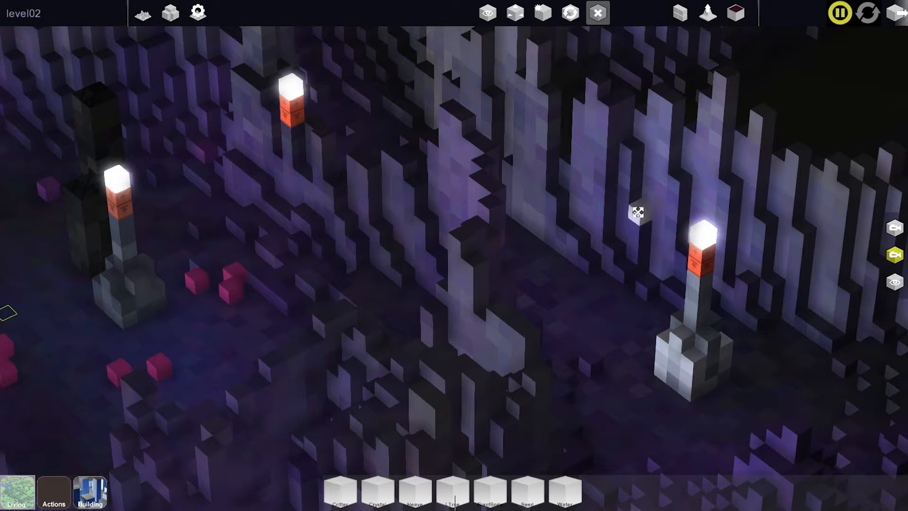
pyautogui.click(515, 12)
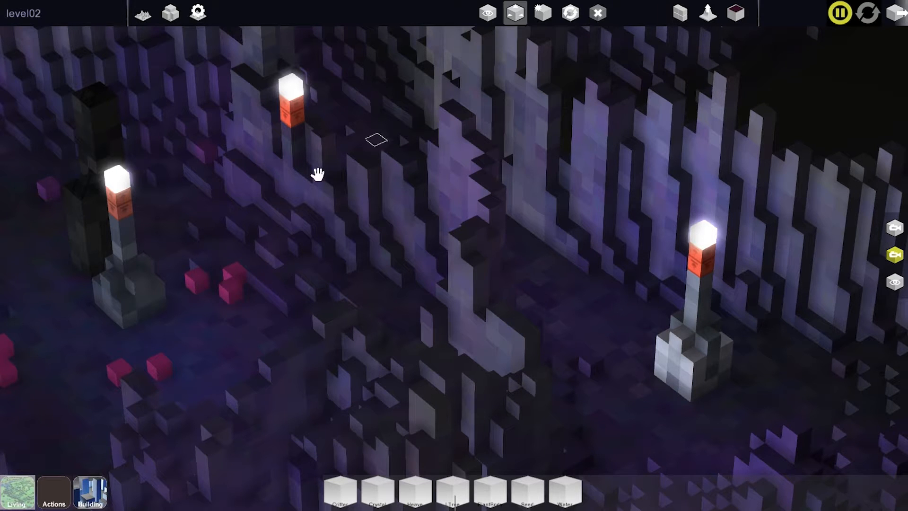
# Place five pink Grow crystals on separate columns of the cliff behind the new gate pillar.
pyautogui.click(640, 212)
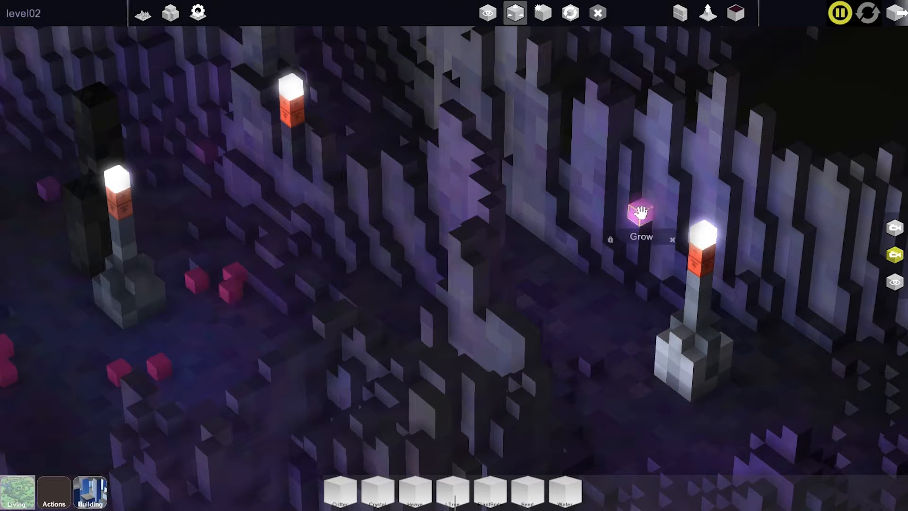
pyautogui.click(731, 172)
pyautogui.click(804, 215)
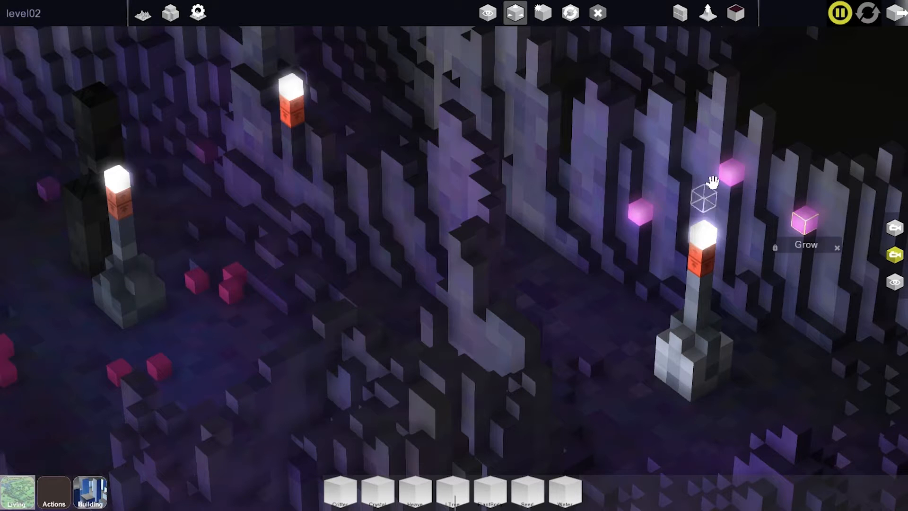
pyautogui.click(680, 168)
pyautogui.click(770, 206)
# Run the level and check how the water flows down the valley to the new gate pillar.
pyautogui.moveTo(622, 331); pyautogui.dragTo(567, 359, button='middle')
pyautogui.moveTo(546, 321); pyautogui.dragTo(781, 387, button='middle')
pyautogui.moveTo(592, 345); pyautogui.dragTo(554, 357, button='middle')
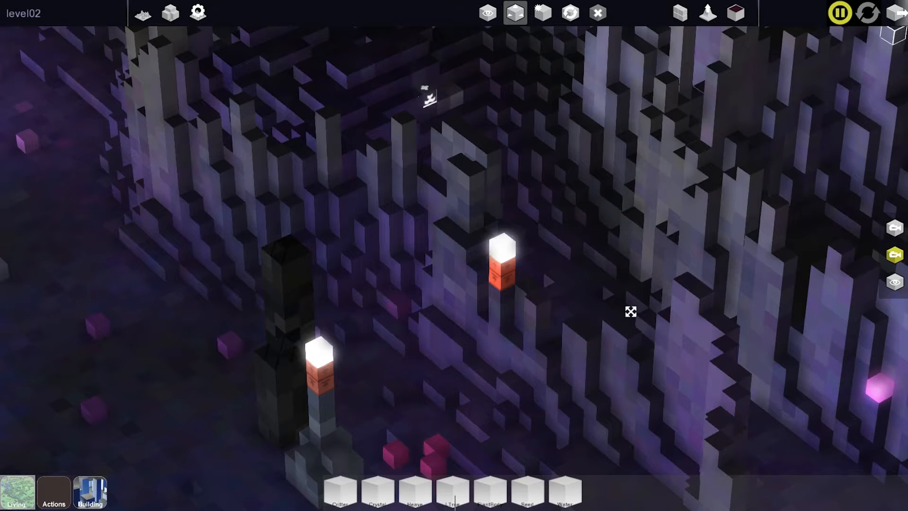
pyautogui.moveTo(631, 311); pyautogui.dragTo(424, 201, button='middle')
pyautogui.moveTo(482, 235); pyautogui.dragTo(452, 222, button='middle')
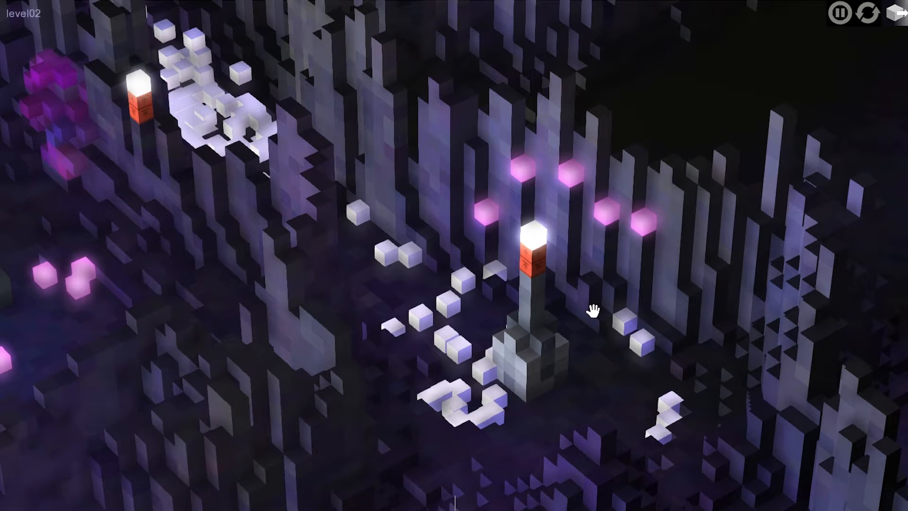
pyautogui.press('space')
# Sample the dark pillar's black, set Brush Size 3, Color Noise 2 and Terrain Type 240, and paint the floor around the new gate pillar.
pyautogui.moveTo(610, 270); pyautogui.dragTo(319, 112, button='middle')
pyautogui.click(736, 14)
pyautogui.moveTo(632, 65); pyautogui.dragTo(534, 212, button='middle')
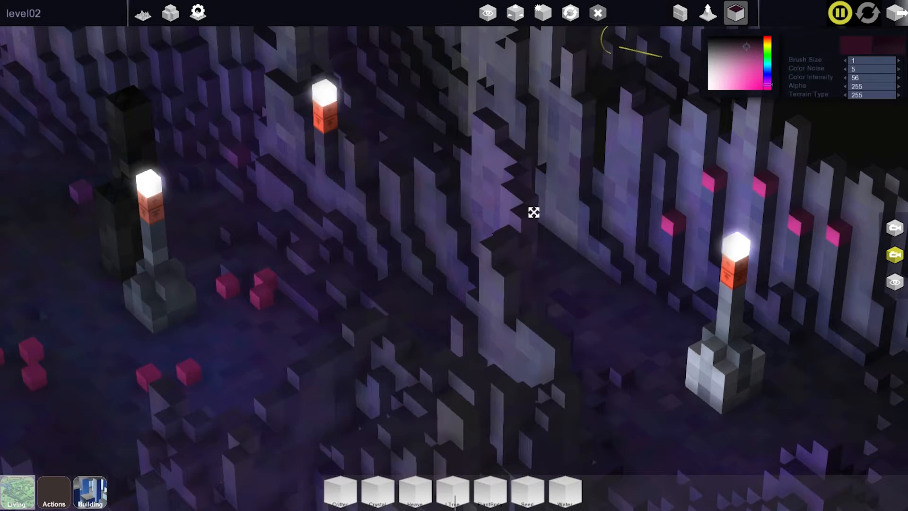
pyautogui.rightClick(122, 204)
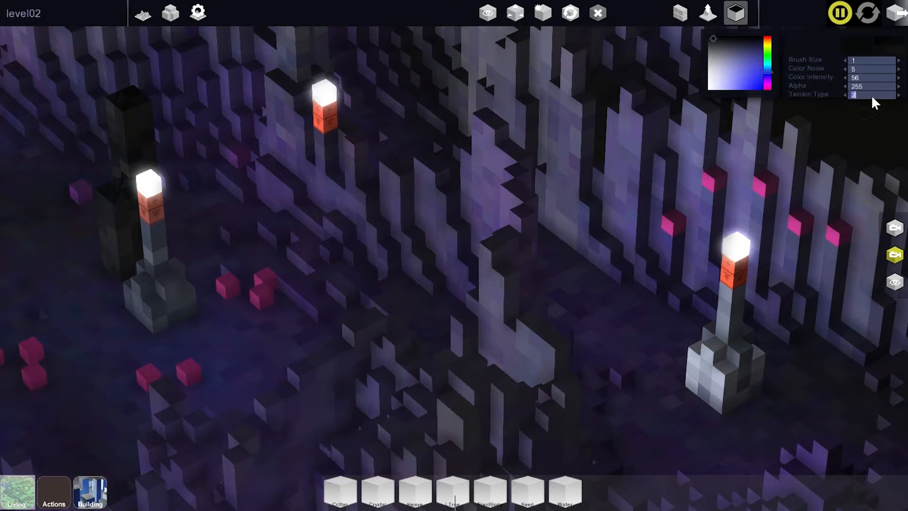
pyautogui.moveTo(662, 147); pyautogui.dragTo(656, 65, button='middle')
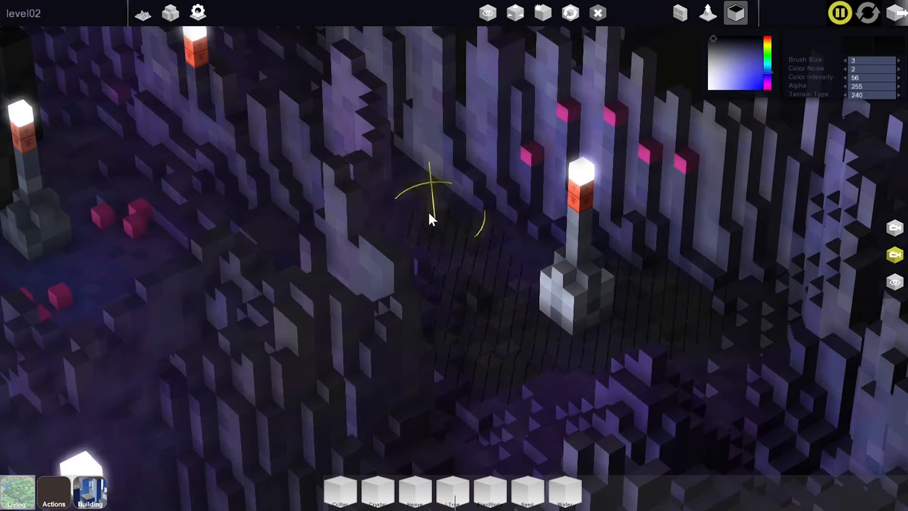
pyautogui.moveTo(513, 296); pyautogui.dragTo(485, 204, button='middle')
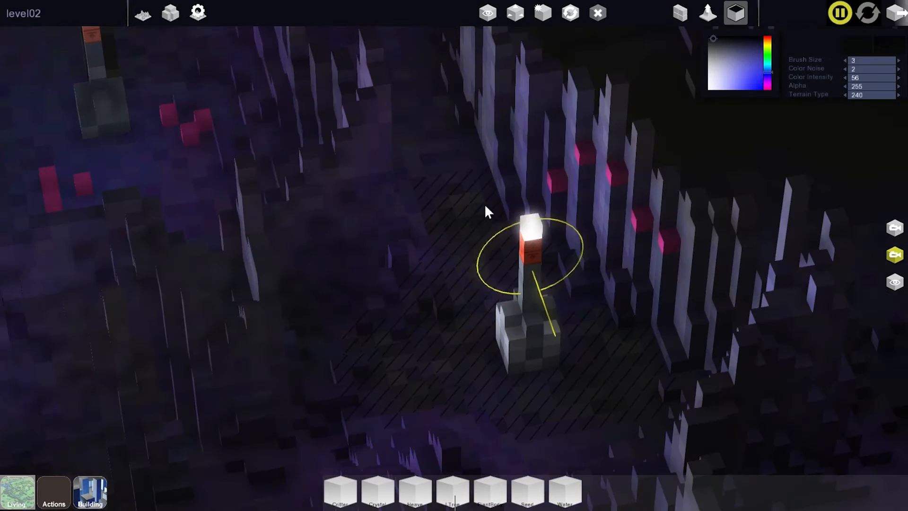
# Paint the black hatched terrain along the upper valley floor between the ridge and the tall cliff.
pyautogui.moveTo(438, 149)
pyautogui.mouseDown(button='middle')
pyautogui.moveTo(458, 155)
pyautogui.moveTo(450, 216)
pyautogui.mouseUp(button='middle')
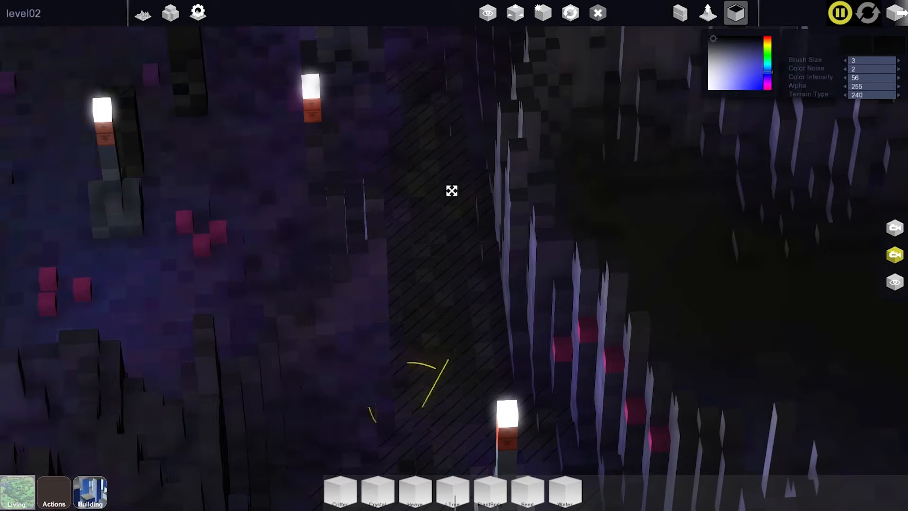
pyautogui.moveTo(432, 104); pyautogui.dragTo(434, 207, button='middle')
pyautogui.moveTo(452, 284)
pyautogui.mouseDown(button='middle')
pyautogui.moveTo(452, 263)
pyautogui.moveTo(419, 243)
pyautogui.moveTo(303, 235)
pyautogui.mouseUp(button='middle')
# Extend the black hatched terrain over the remaining floor around the gate pillar, out to the cliff foot and surrounding ridges.
pyautogui.moveTo(519, 260); pyautogui.dragTo(499, 253, button='middle')
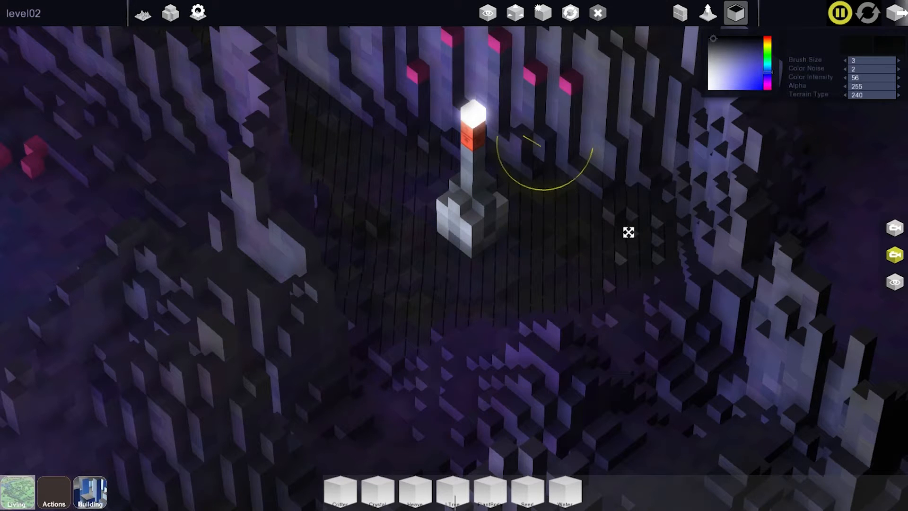
pyautogui.moveTo(422, 221); pyautogui.dragTo(424, 174, button='middle')
pyautogui.moveTo(495, 190)
pyautogui.mouseDown(button='middle')
pyautogui.moveTo(544, 246)
pyautogui.moveTo(500, 244)
pyautogui.mouseUp(button='middle')
pyautogui.moveTo(596, 232); pyautogui.dragTo(563, 235, button='middle')
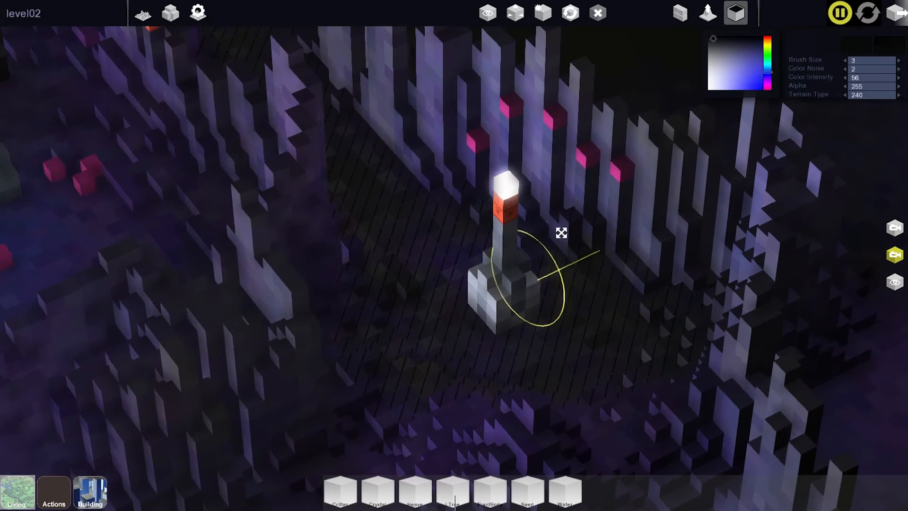
pyautogui.moveTo(599, 279); pyautogui.dragTo(607, 285, button='middle')
pyautogui.moveTo(503, 278)
pyautogui.mouseDown(button='middle')
pyautogui.moveTo(414, 229)
pyautogui.moveTo(411, 210)
pyautogui.mouseUp(button='middle')
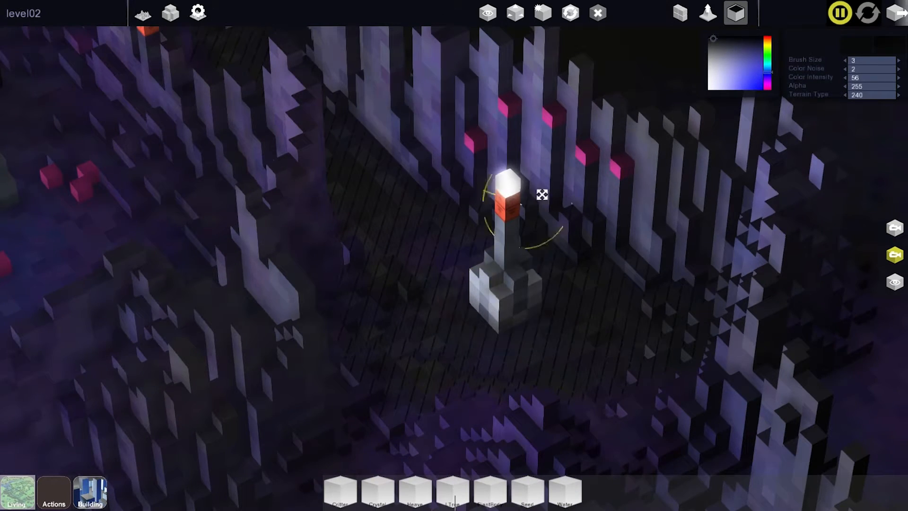
# Set the Brush Size to 1 and darken the stone base of the new gate pillar.
pyautogui.click(844, 60)
pyautogui.click(845, 60)
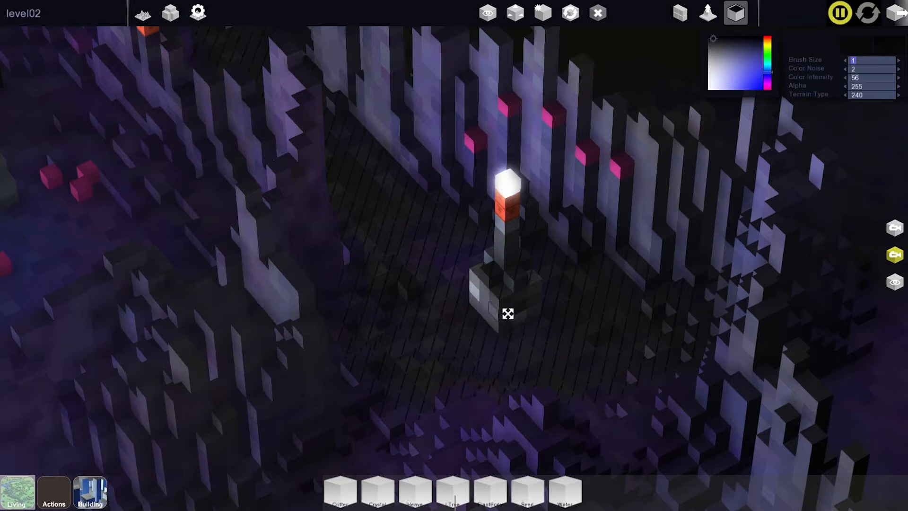
pyautogui.moveTo(544, 349); pyautogui.dragTo(507, 308, button='middle')
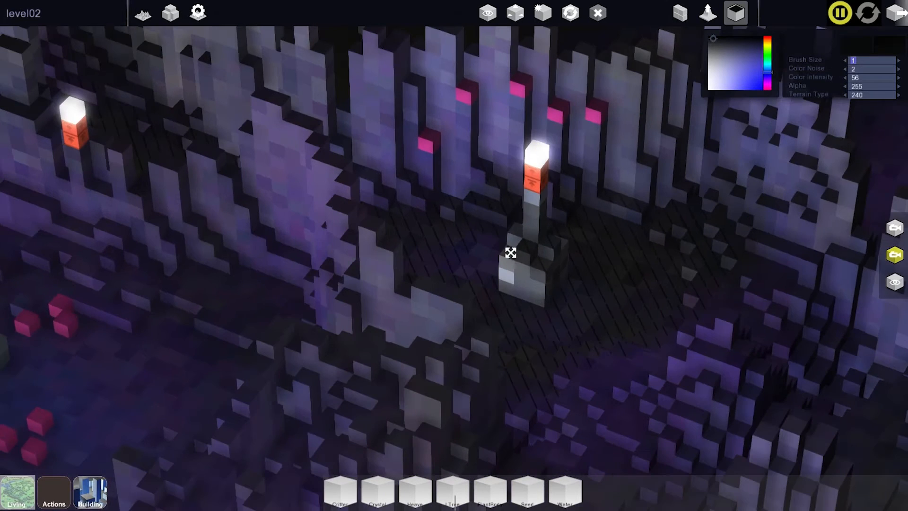
# Playtest the level by dropping the five cliff crystals into the valley around the gate pillar, and reset the level.
pyautogui.moveTo(533, 221); pyautogui.dragTo(610, 369, button='middle')
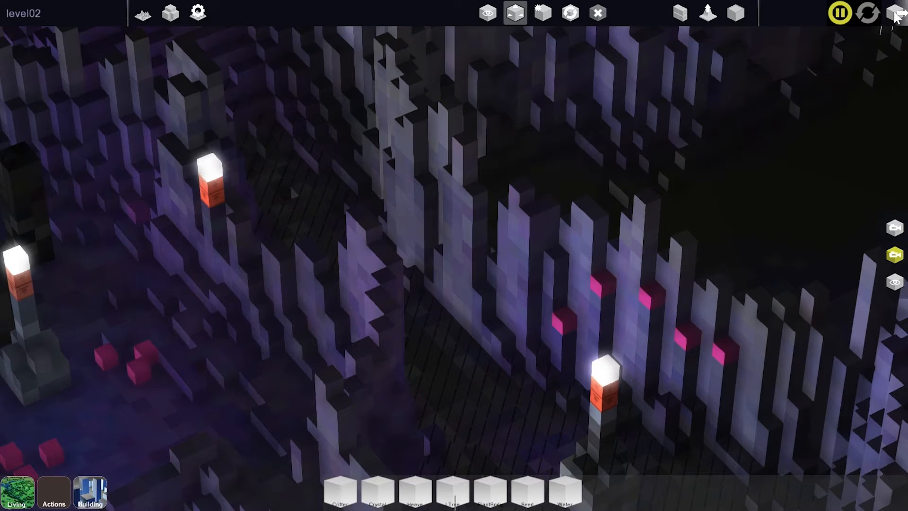
pyautogui.click(895, 14)
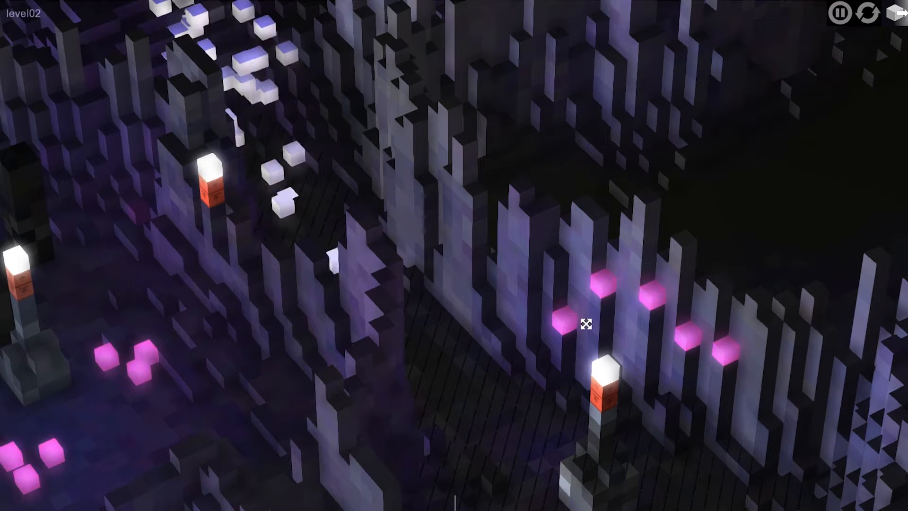
pyautogui.moveTo(611, 321); pyautogui.dragTo(565, 327)
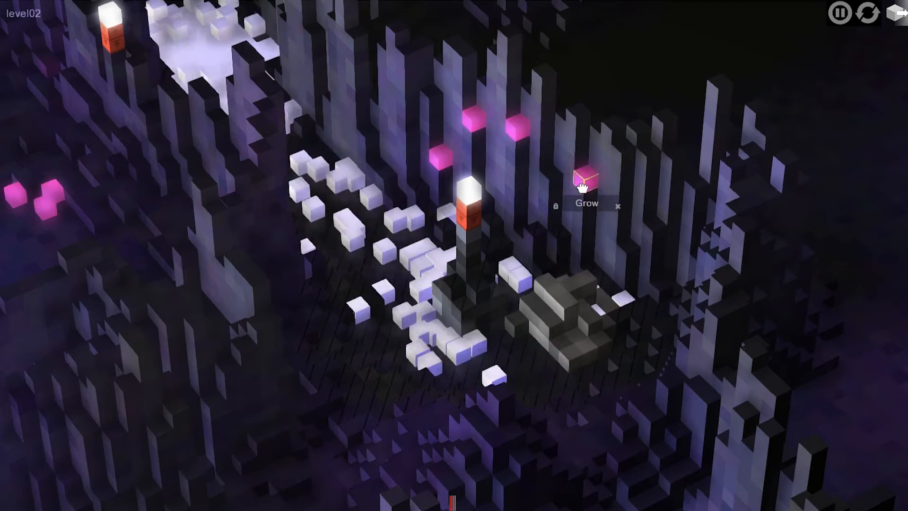
pyautogui.moveTo(582, 188); pyautogui.dragTo(362, 247)
pyautogui.moveTo(444, 155); pyautogui.dragTo(406, 349)
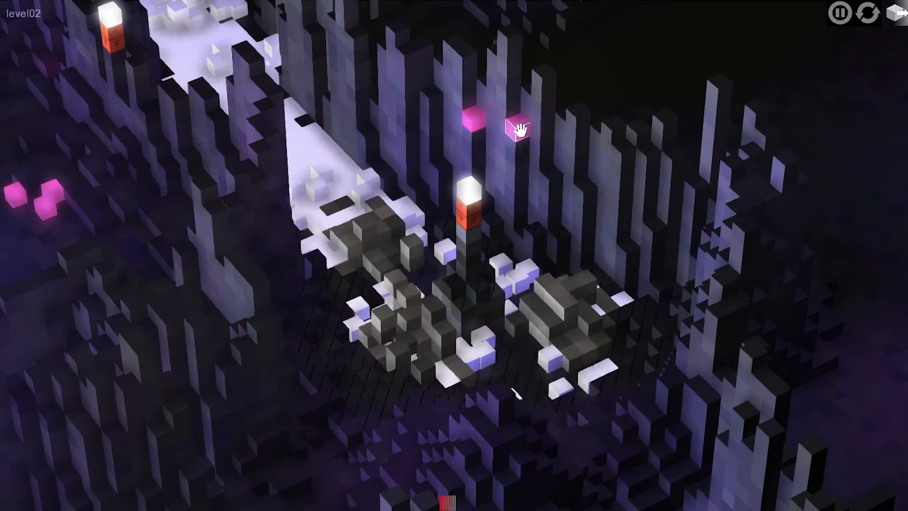
pyautogui.moveTo(520, 130); pyautogui.dragTo(542, 318)
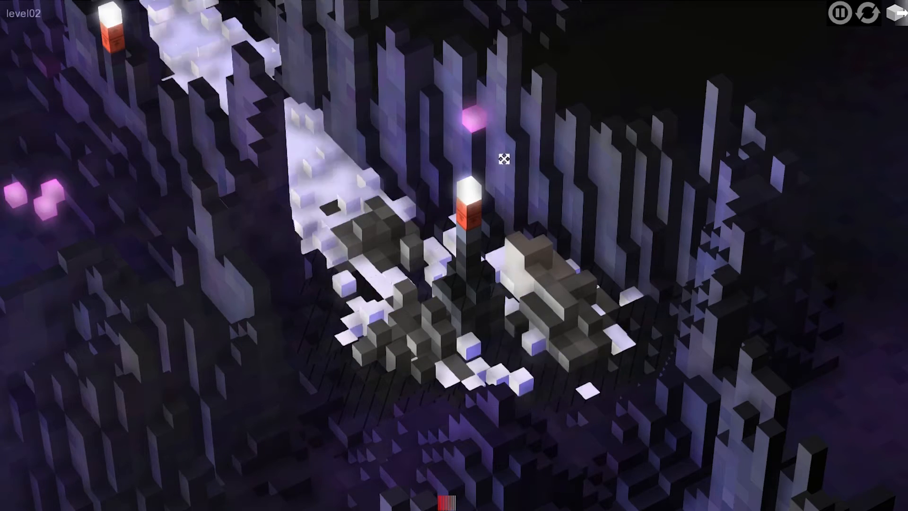
pyautogui.moveTo(473, 121); pyautogui.dragTo(636, 248)
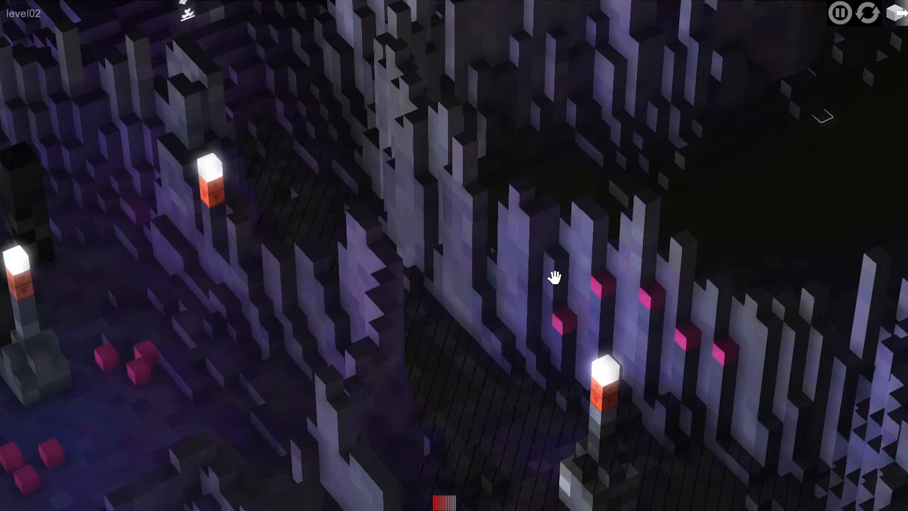
pyautogui.press('space')
# Copy the pink Grow crystal onto four more cliff columns, three beyond one end of the row and one beyond the other.
pyautogui.moveTo(555, 277); pyautogui.dragTo(541, 176)
pyautogui.press('3')
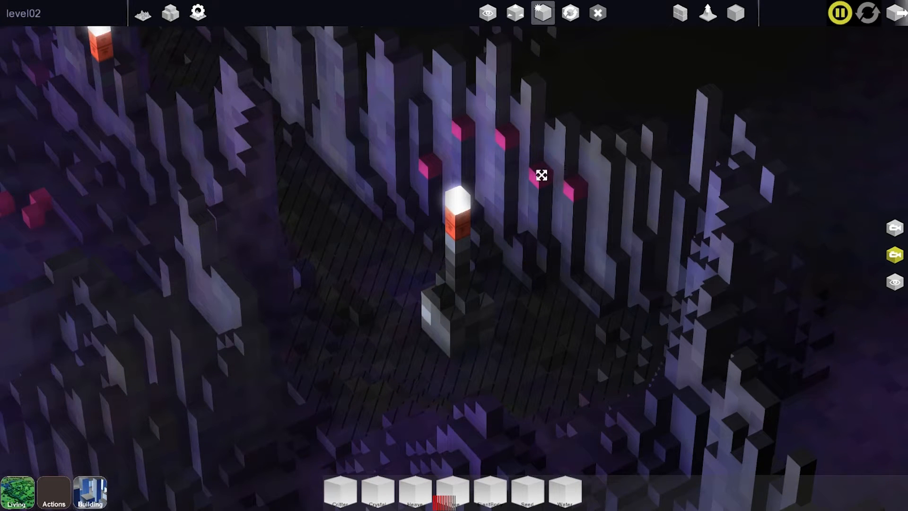
pyautogui.press('2')
pyautogui.click(543, 178)
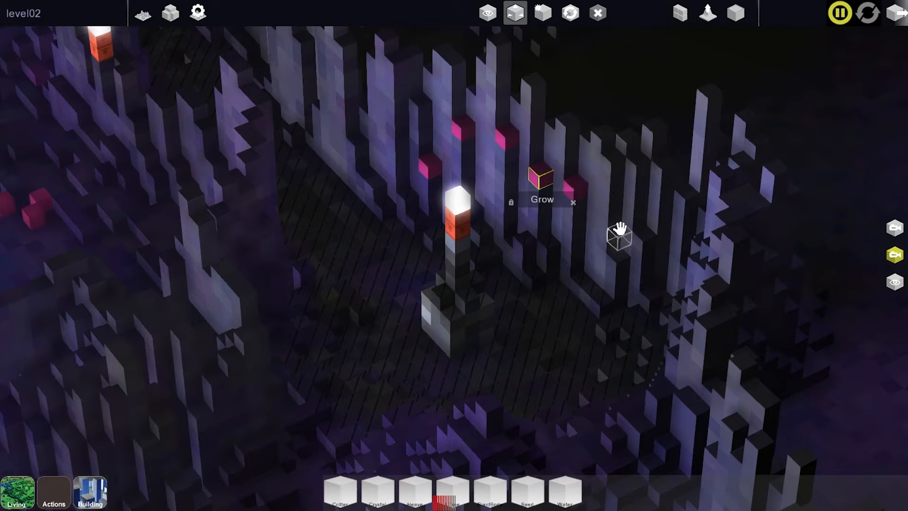
pyautogui.click(629, 247)
pyautogui.click(645, 227)
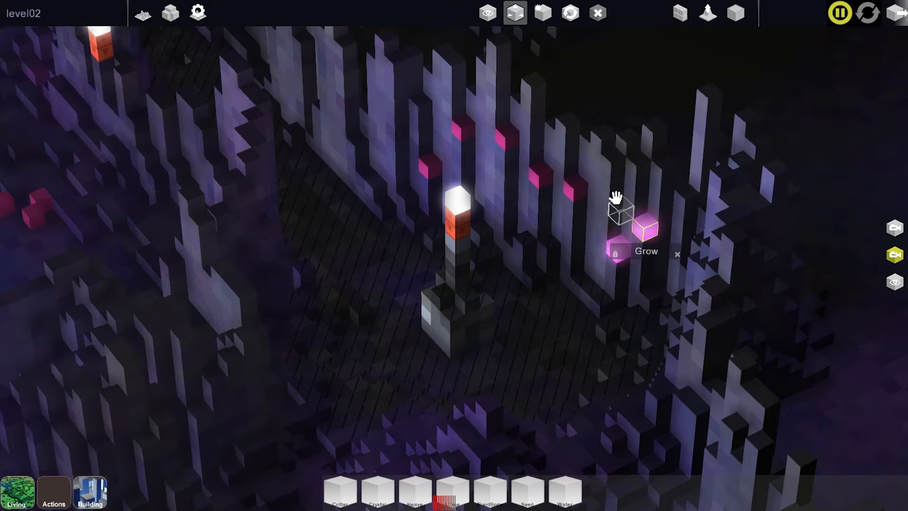
pyautogui.click(687, 185)
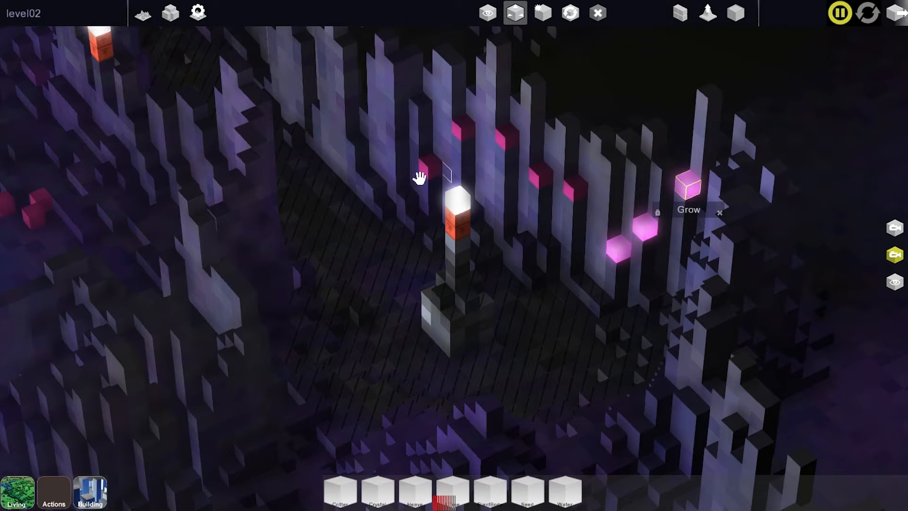
pyautogui.click(645, 227)
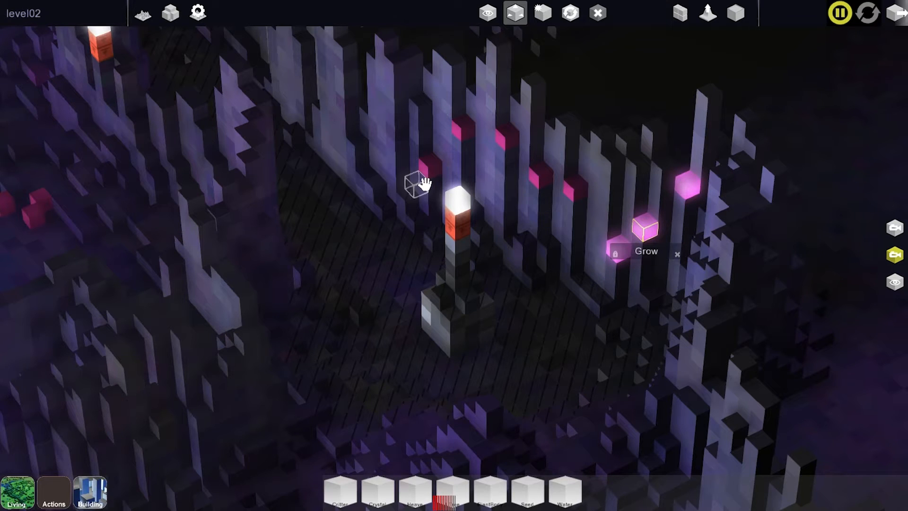
pyautogui.click(427, 98)
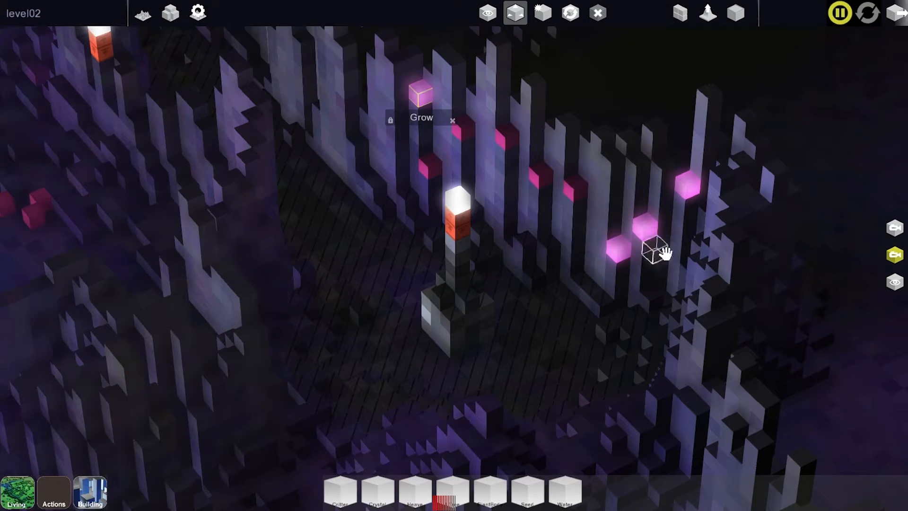
# Stack a second pink crystal on top of seven cliff crystals, leaving none on the rock across the valley.
pyautogui.click(238, 285)
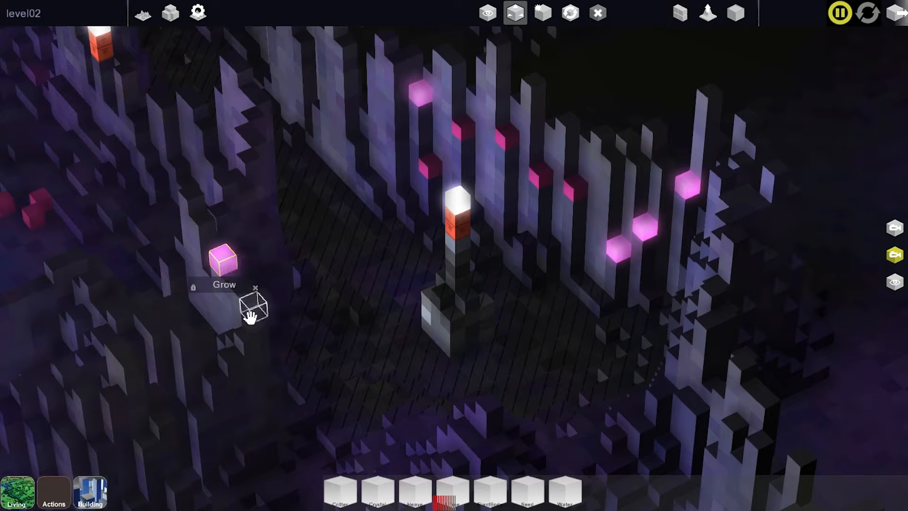
pyautogui.moveTo(227, 262); pyautogui.dragTo(570, 174)
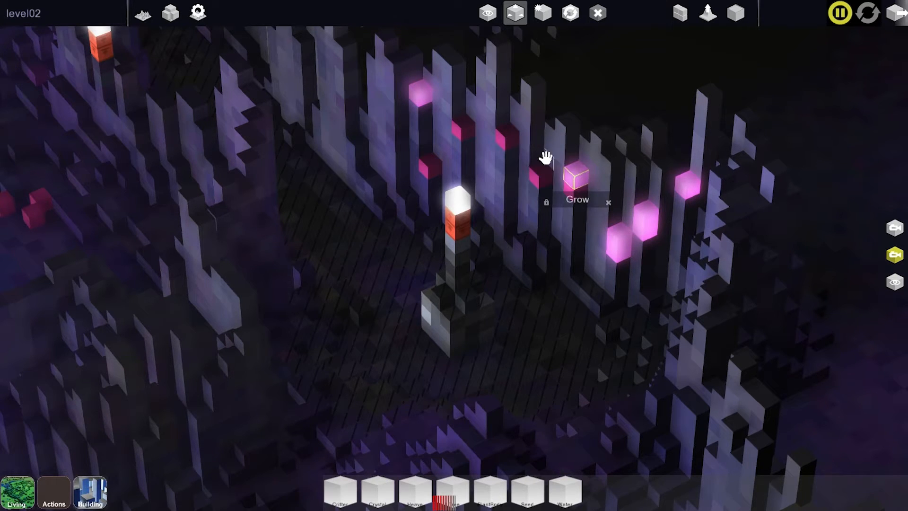
pyautogui.moveTo(539, 159); pyautogui.dragTo(506, 130)
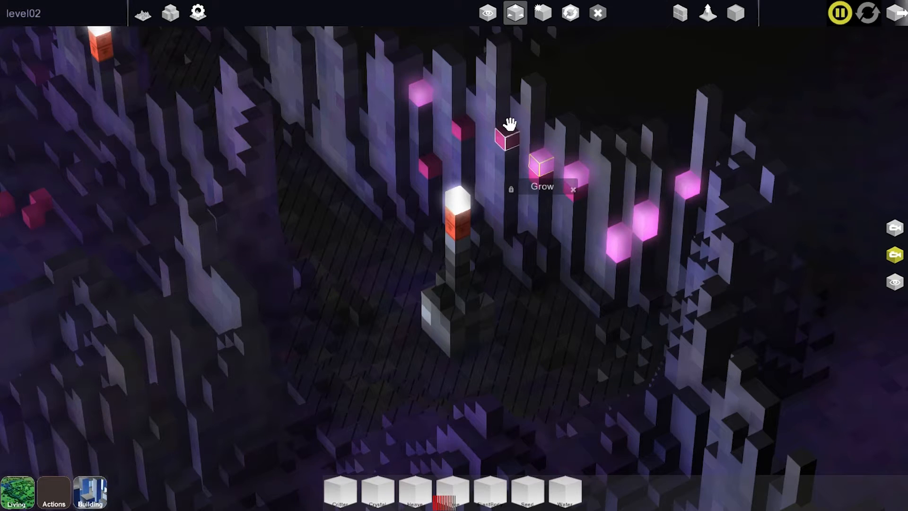
pyautogui.moveTo(509, 120); pyautogui.dragTo(463, 114)
pyautogui.moveTo(556, 161); pyautogui.dragTo(430, 153)
# Playtest the level by dropping cliff crystals onto the valley floor in front of the gate pillar to block the water.
pyautogui.moveTo(558, 357); pyautogui.dragTo(491, 284, button='middle')
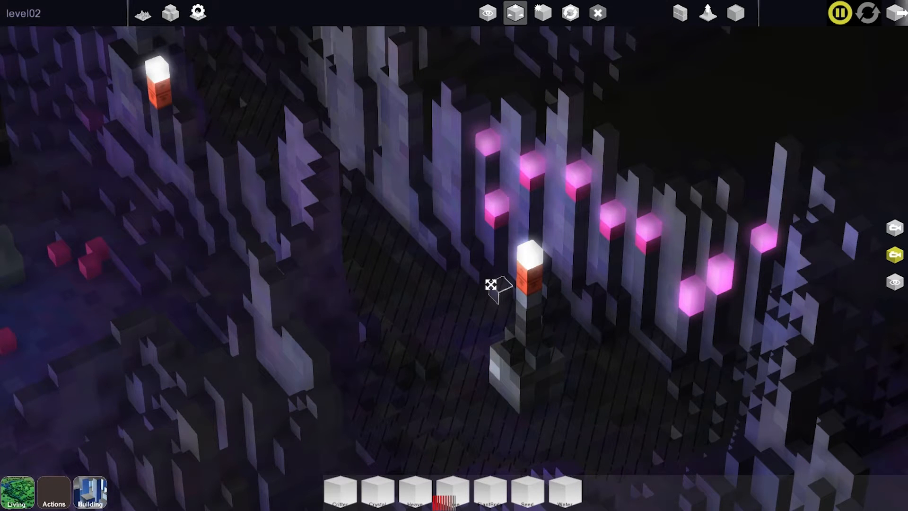
pyautogui.moveTo(628, 269); pyautogui.dragTo(561, 236, button='middle')
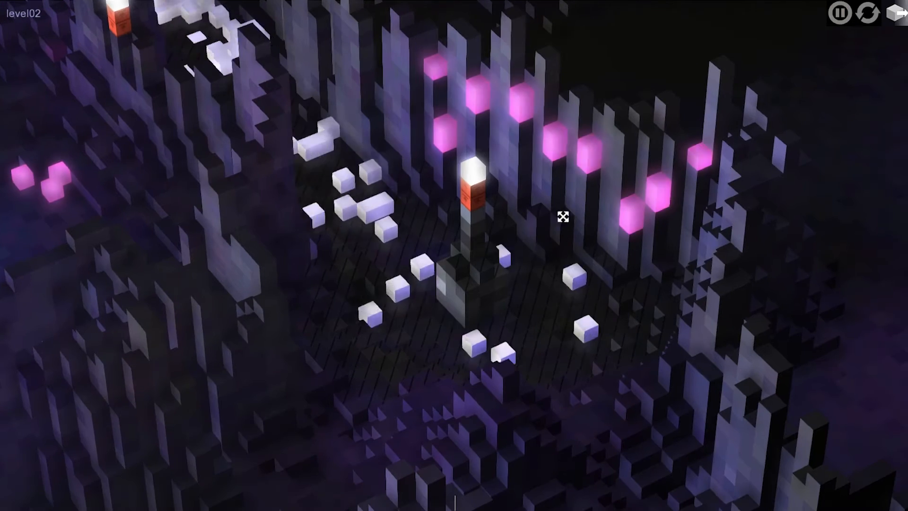
pyautogui.moveTo(382, 251); pyautogui.dragTo(388, 256)
pyautogui.moveTo(587, 160); pyautogui.dragTo(405, 306)
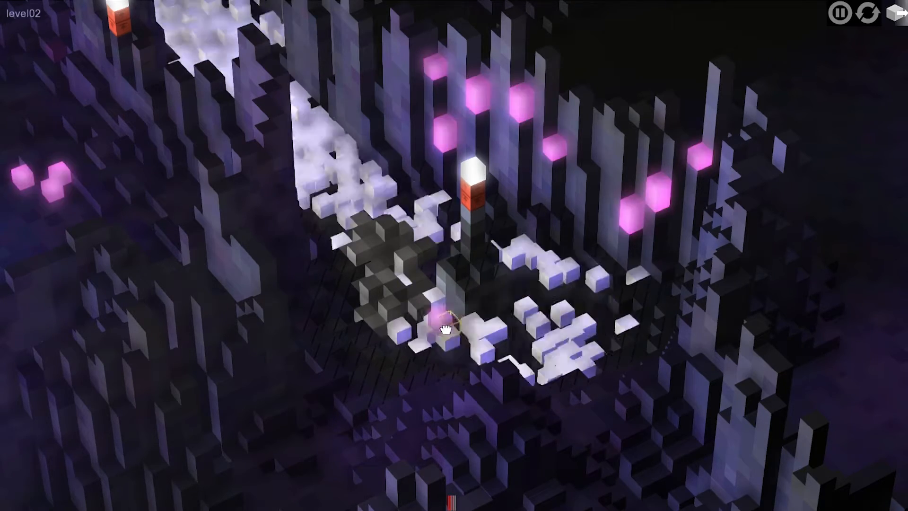
pyautogui.moveTo(438, 324); pyautogui.dragTo(445, 333)
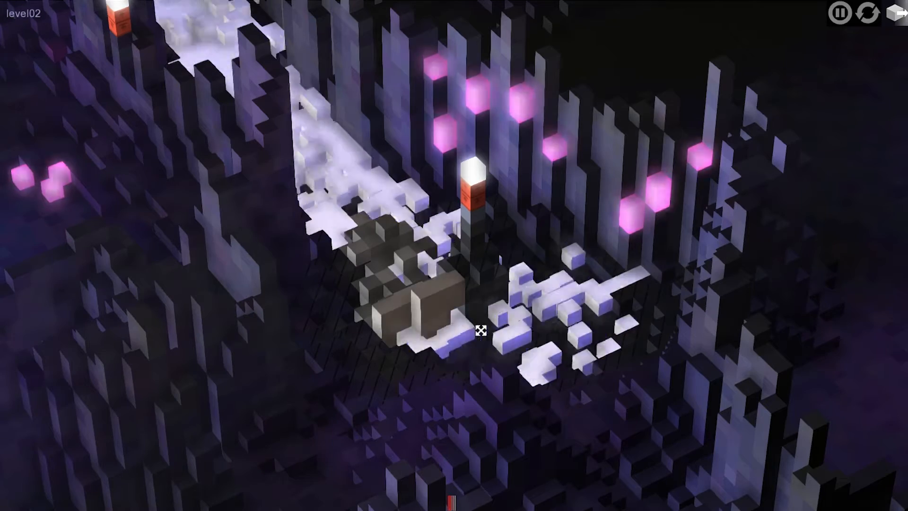
pyautogui.moveTo(554, 148); pyautogui.dragTo(537, 334)
pyautogui.click(518, 289)
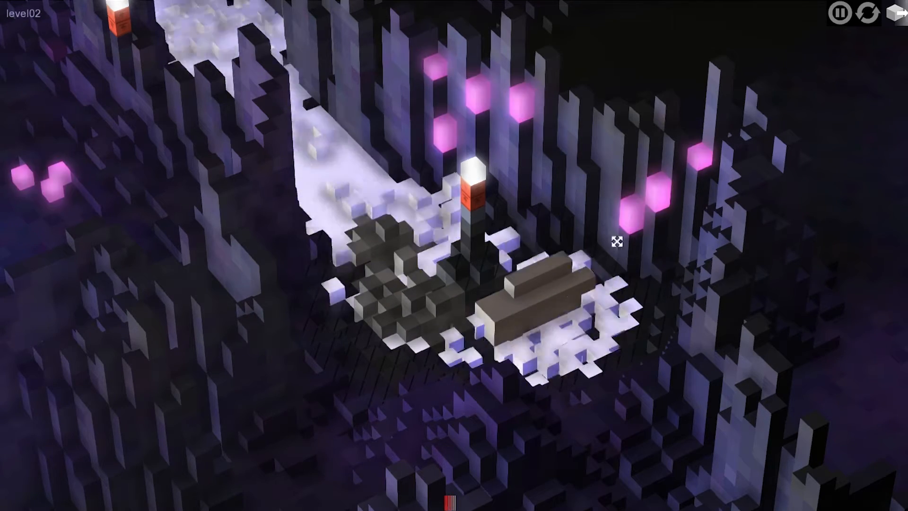
# Drop more crystals from the nearby cliff columns into the gaps around and behind the gate pillar to hold back the water.
pyautogui.moveTo(632, 213); pyautogui.dragTo(517, 275)
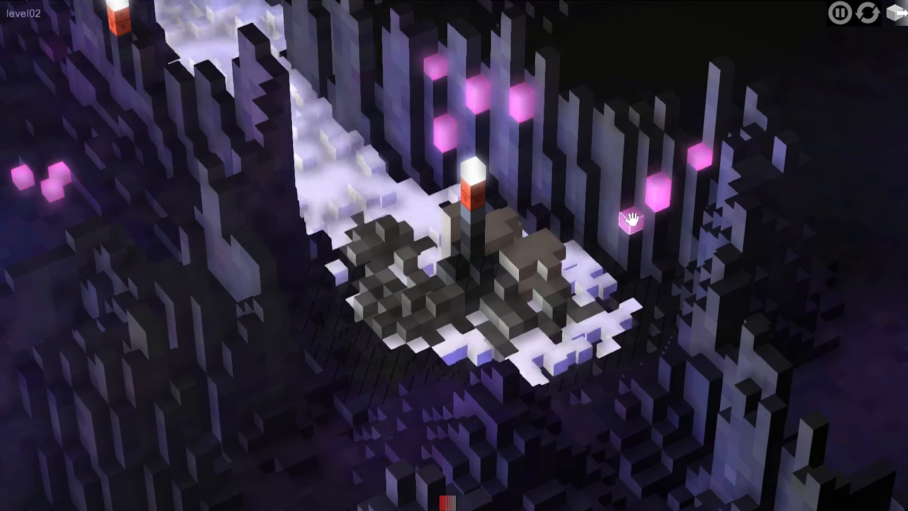
pyautogui.moveTo(631, 218); pyautogui.dragTo(505, 232)
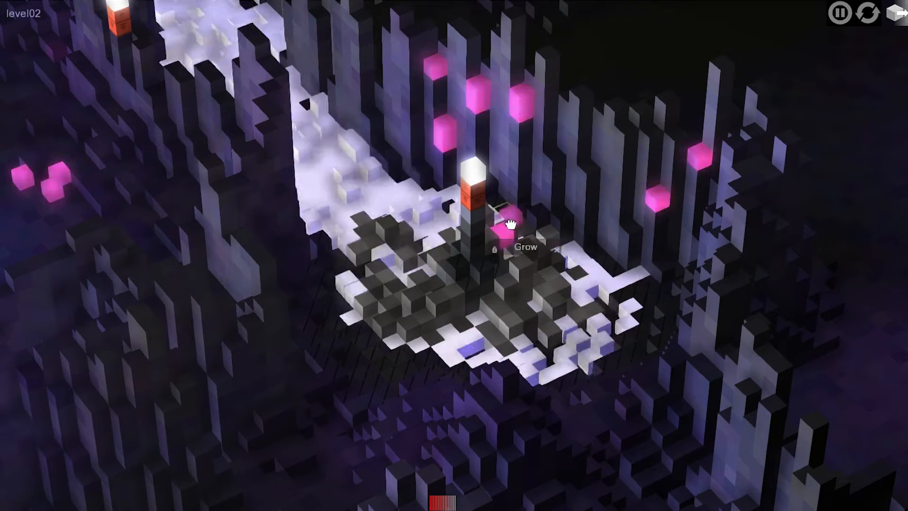
pyautogui.moveTo(657, 194); pyautogui.dragTo(563, 245)
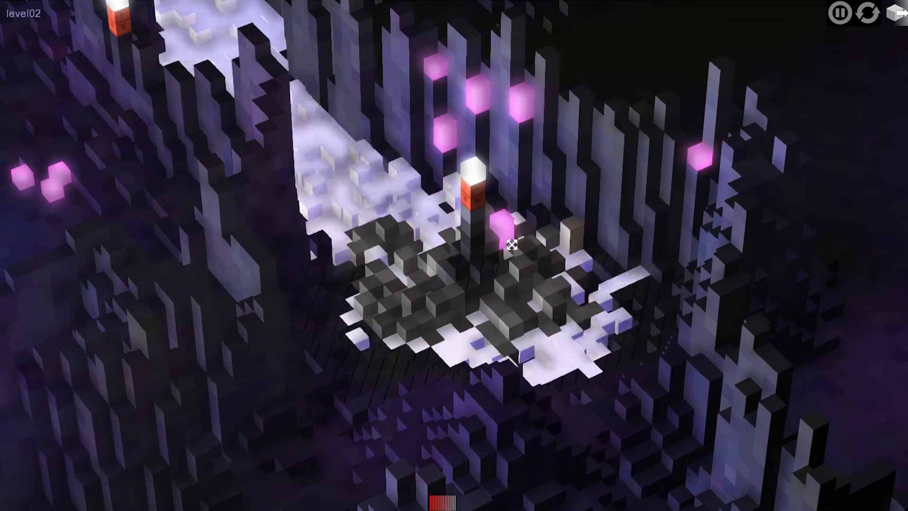
pyautogui.moveTo(503, 234); pyautogui.dragTo(435, 236)
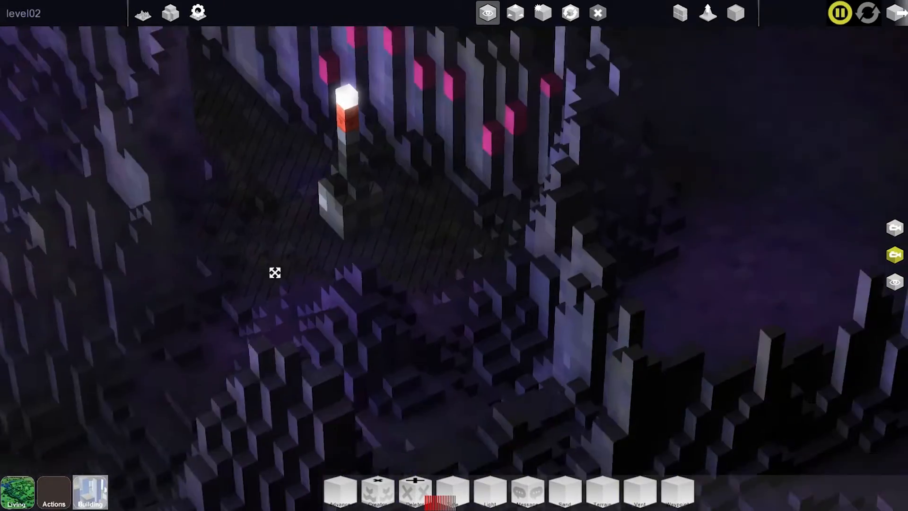
# Set the Range to 50 for the light at the foot of the purple cliff.
pyautogui.moveTo(275, 273); pyautogui.dragTo(662, 249)
pyautogui.press('2')
pyautogui.moveTo(182, 272); pyautogui.dragTo(325, 296)
pyautogui.click(331, 344)
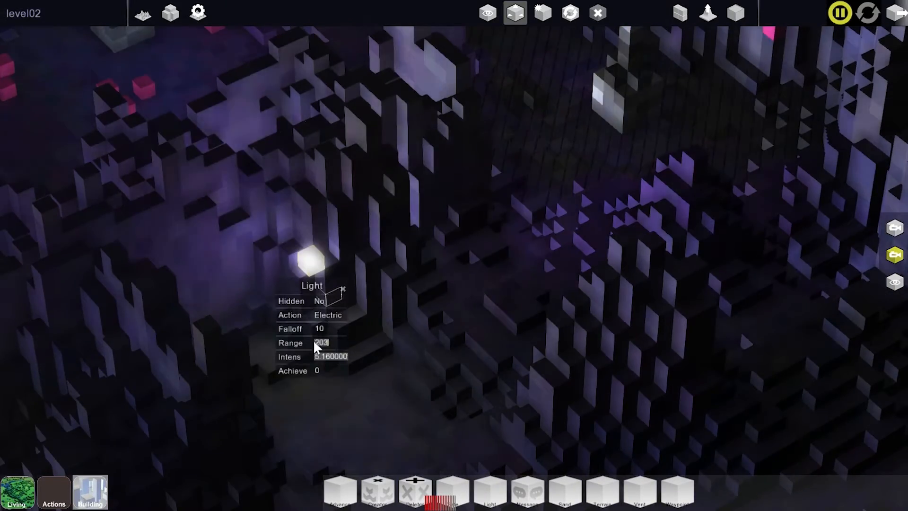
pyautogui.write('50')
# Place another Light on the flank of the dark ridge and copy it to the tall cliff across the valley.
pyautogui.moveTo(490, 492); pyautogui.dragTo(503, 289)
pyautogui.moveTo(513, 385)
pyautogui.mouseDown()
pyautogui.moveTo(574, 387)
pyautogui.moveTo(508, 379)
pyautogui.mouseUp()
pyautogui.keyDown('shift'); pyautogui.moveTo(502, 294); pyautogui.dragTo(830, 159); pyautogui.keyUp('shift')
pyautogui.moveTo(772, 317); pyautogui.dragTo(745, 321)
pyautogui.moveTo(745, 321); pyautogui.dragTo(588, 343, button='middle')
pyautogui.click(665, 176)
pyautogui.click(679, 276)
pyautogui.moveTo(675, 260); pyautogui.dragTo(845, 266, button='middle')
# Paint the valley floor and stepped slopes around the three lights dark blue with Brush Size 3.
pyautogui.click(738, 15)
pyautogui.click(355, 265)
pyautogui.click(360, 304)
pyautogui.click(751, 50)
pyautogui.scroll(-11, 862, 61)
pyautogui.moveTo(307, 308)
pyautogui.mouseDown()
pyautogui.moveTo(213, 266)
pyautogui.moveTo(278, 408)
pyautogui.moveTo(430, 253)
pyautogui.moveTo(272, 246)
pyautogui.moveTo(656, 295)
pyautogui.mouseUp()
pyautogui.moveTo(657, 295); pyautogui.dragTo(704, 246, button='middle')
pyautogui.moveTo(704, 245); pyautogui.dragTo(708, 325)
pyautogui.moveTo(708, 326)
pyautogui.mouseDown(button='middle')
pyautogui.moveTo(625, 391)
pyautogui.moveTo(421, 239)
pyautogui.moveTo(242, 260)
pyautogui.moveTo(333, 432)
pyautogui.moveTo(736, 181)
pyautogui.moveTo(558, 314)
pyautogui.mouseUp(button='middle')
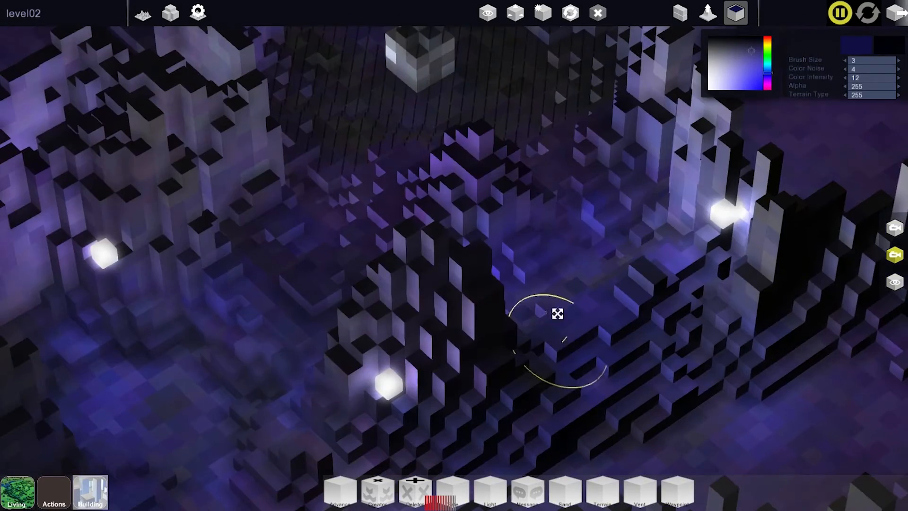
pyautogui.moveTo(227, 334)
pyautogui.mouseDown(button='middle')
pyautogui.moveTo(413, 287)
pyautogui.moveTo(442, 302)
pyautogui.moveTo(451, 276)
pyautogui.mouseUp(button='middle')
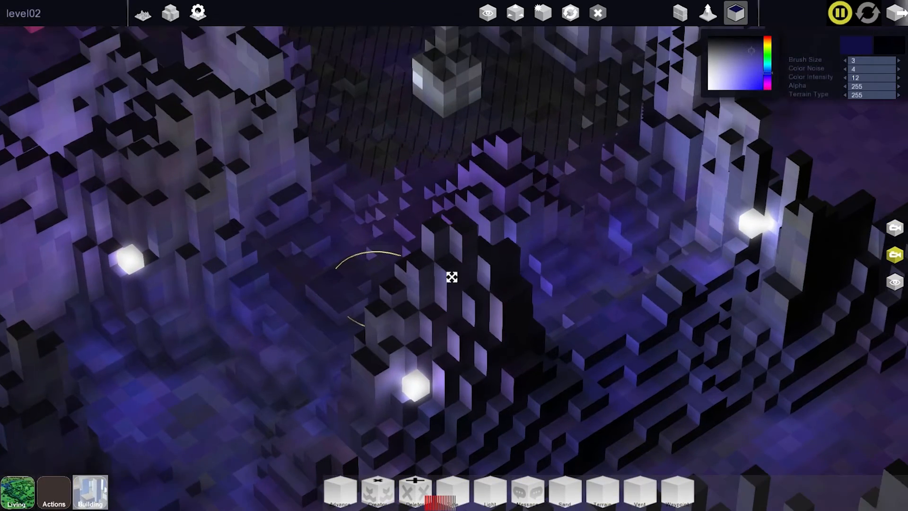
# Place a Bomb and a Spark action block close together on the blue ground between the cliff and the ridge.
pyautogui.click(48, 496)
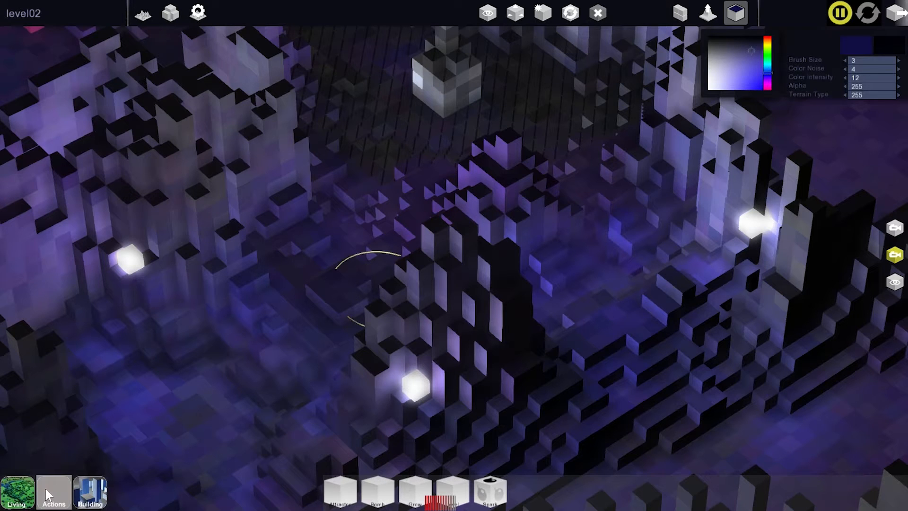
pyautogui.click(385, 503)
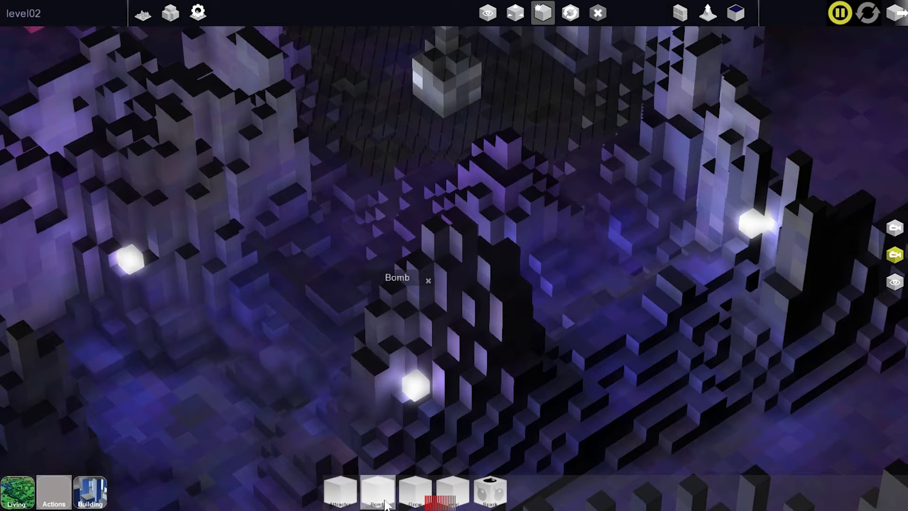
pyautogui.click(287, 269)
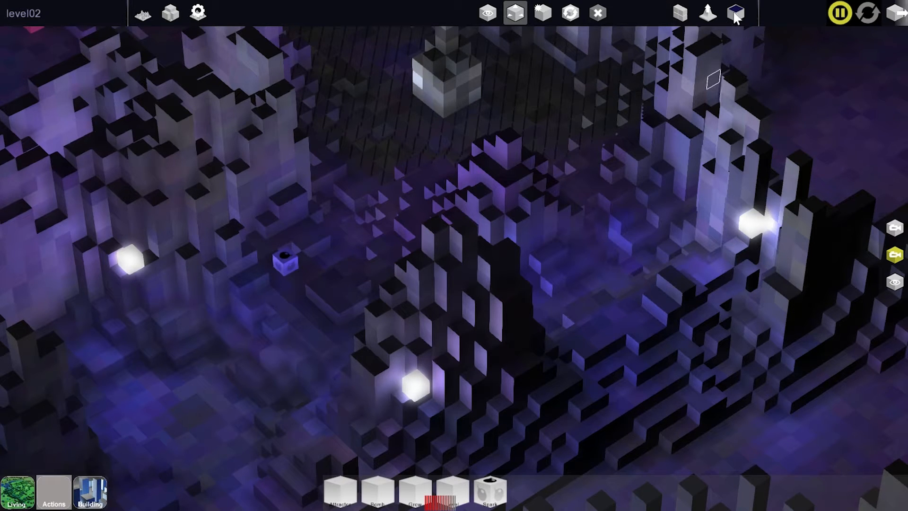
pyautogui.click(492, 495)
pyautogui.click(303, 235)
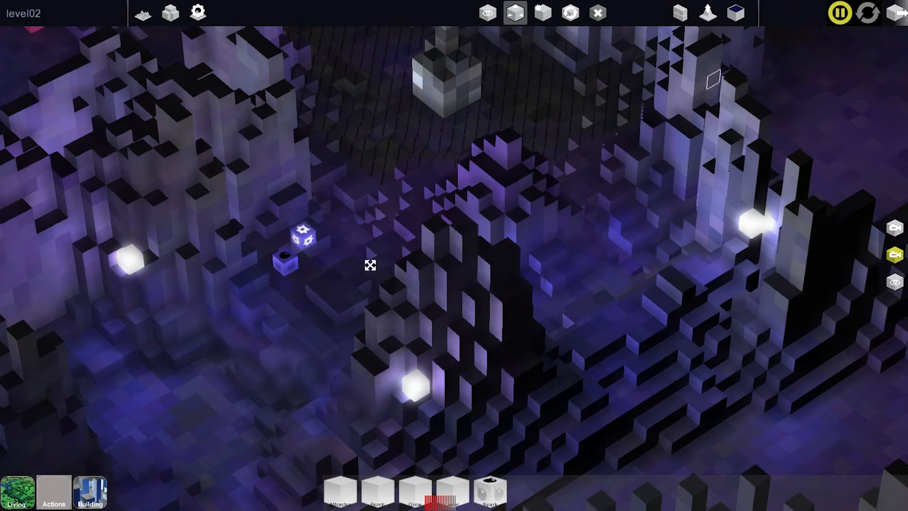
# Paint the Bomb dark red with Brush Size 1 and Color Intensity 91.
pyautogui.click(734, 18)
pyautogui.click(767, 41)
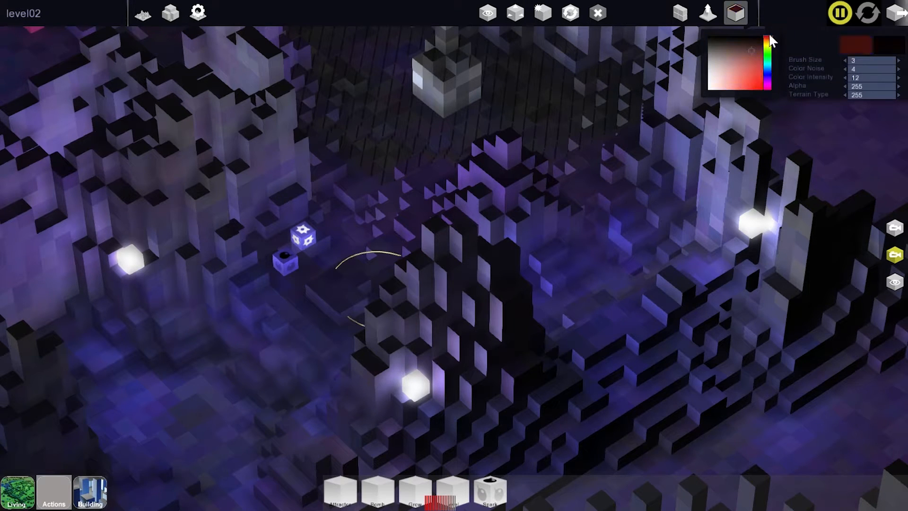
pyautogui.click(845, 60)
pyautogui.click(844, 60)
pyautogui.click(874, 76)
pyautogui.write('75')
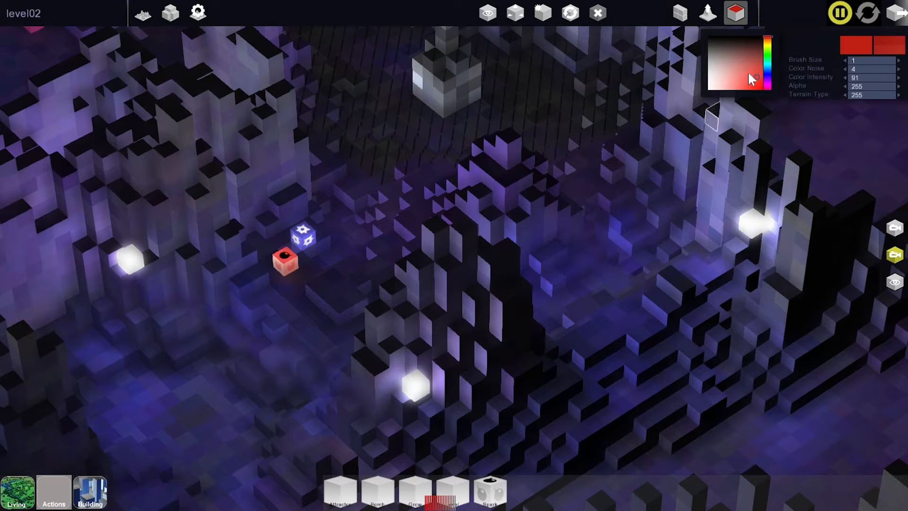
pyautogui.click(751, 57)
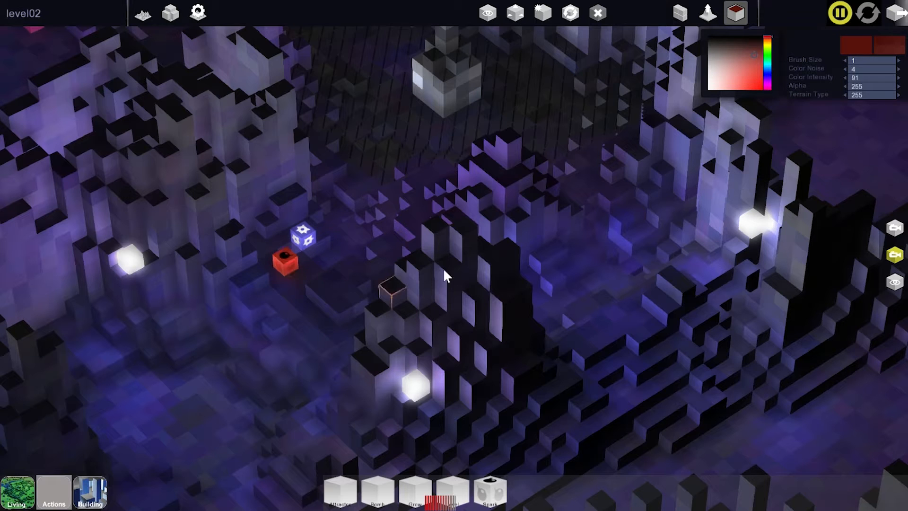
# Paint the Spark block a muted orange-brown.
pyautogui.click(768, 40)
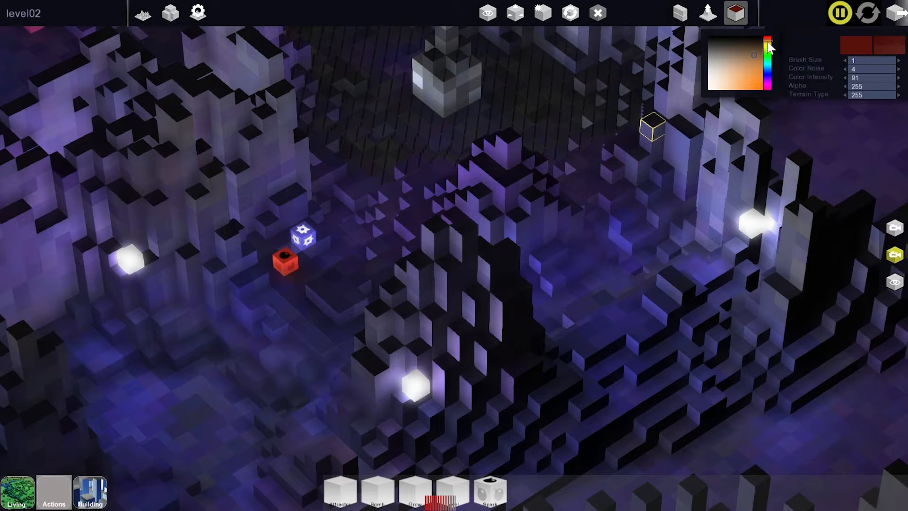
pyautogui.click(742, 67)
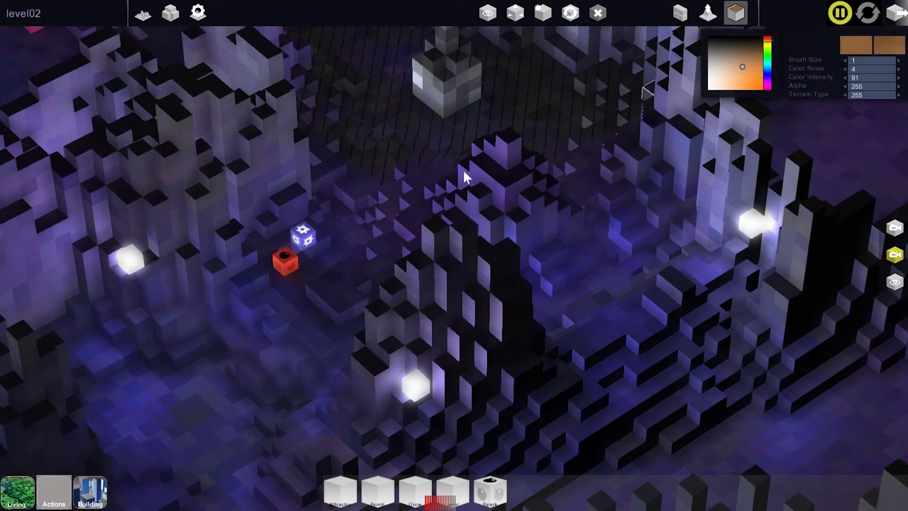
pyautogui.click(742, 59)
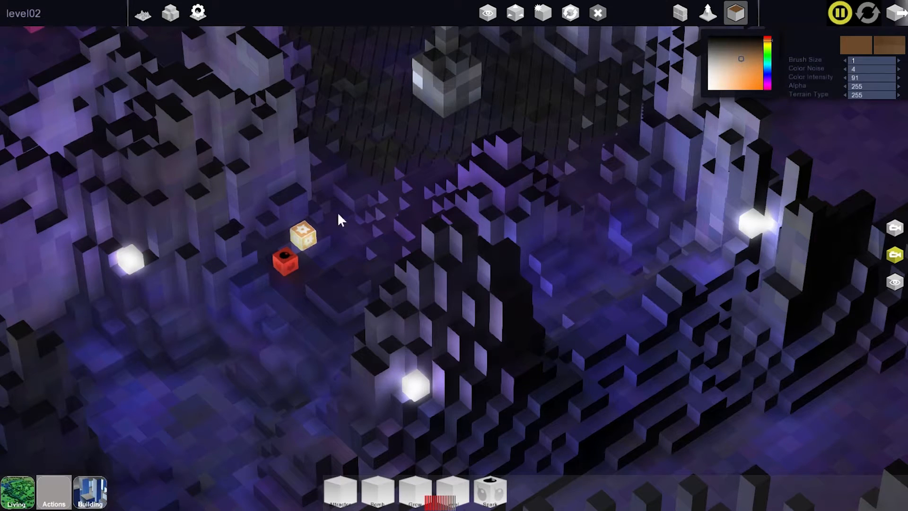
# Copy the red Bomb to three more spots, two beyond the dark ridge and one at the edge of the hatched valley.
pyautogui.click(515, 13)
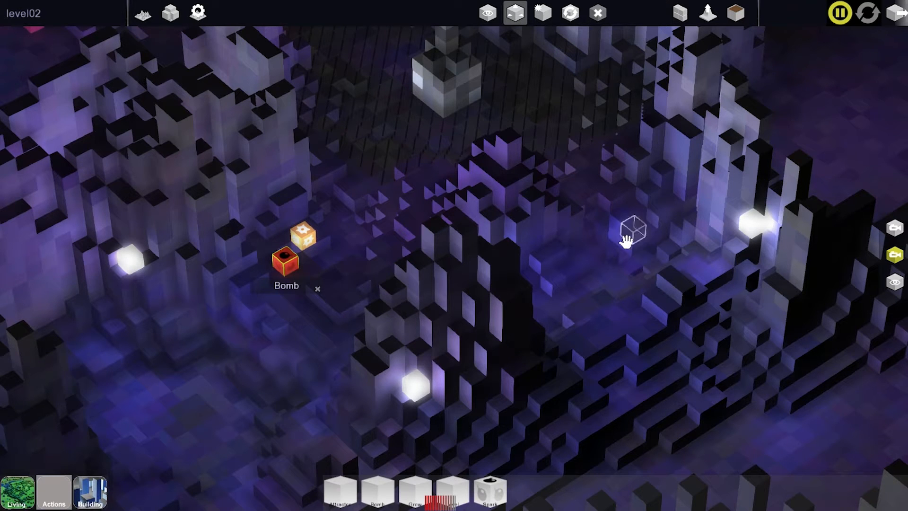
pyautogui.click(637, 203)
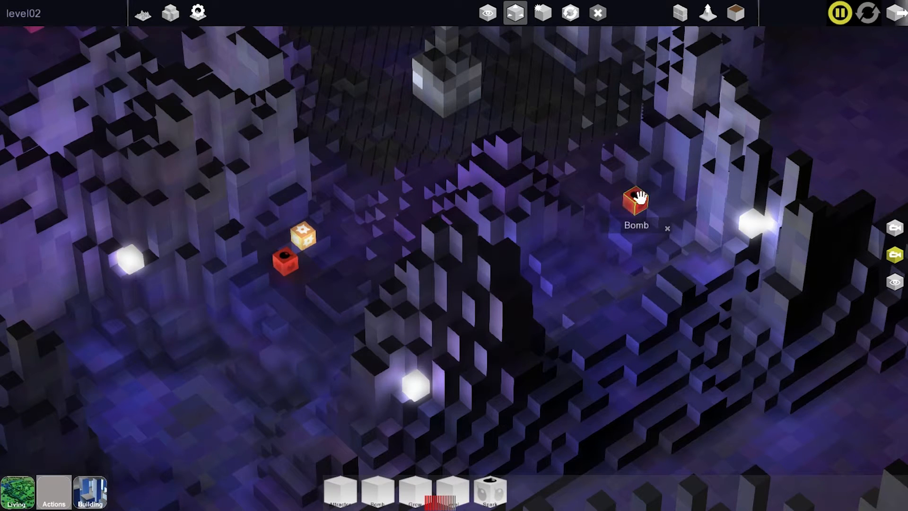
pyautogui.click(542, 249)
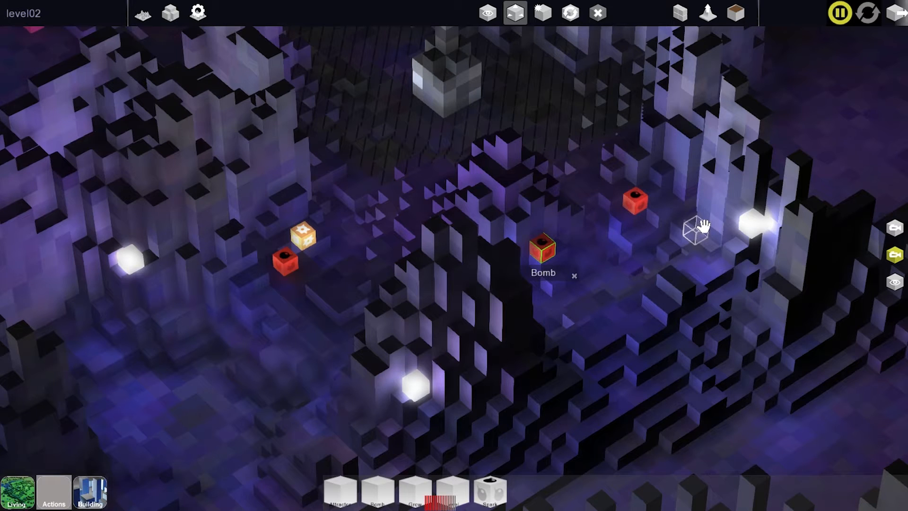
pyautogui.click(356, 189)
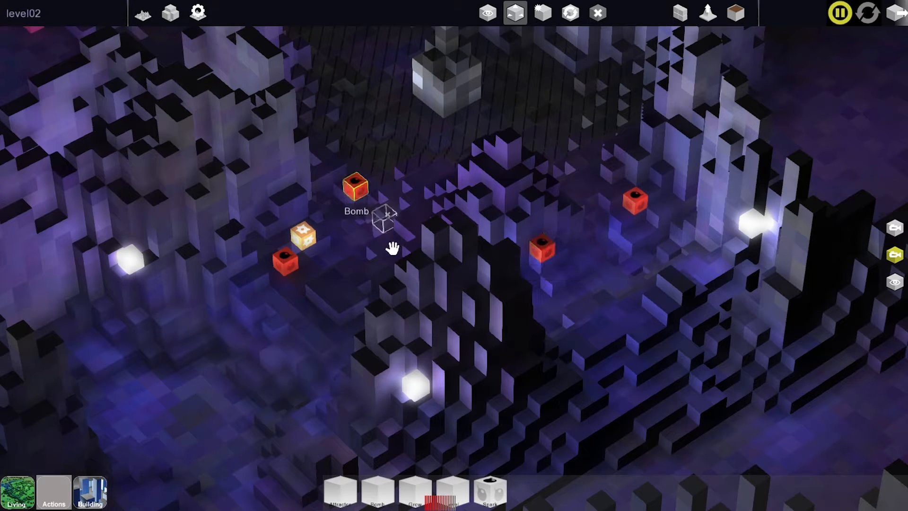
# Copy the Spark block five times around the small purple mound behind the ridge.
pyautogui.click(308, 232)
pyautogui.click(517, 203)
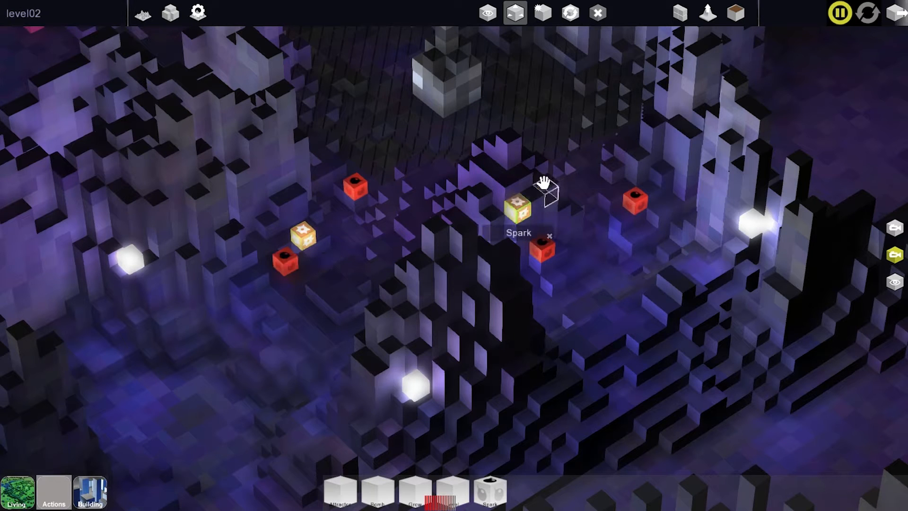
pyautogui.click(547, 172)
pyautogui.click(479, 178)
pyautogui.click(484, 142)
pyautogui.click(508, 122)
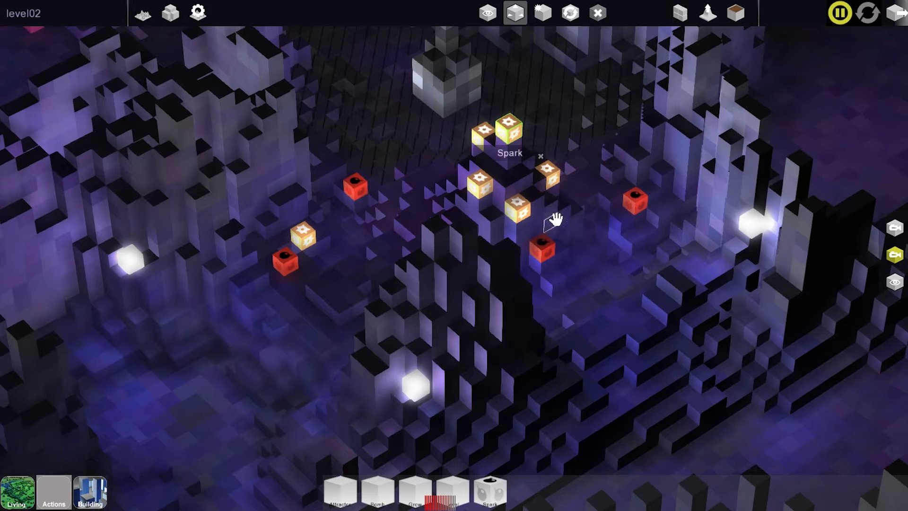
# Move the last Spark from the mound to the tall cliff columns and add three more Sparks there.
pyautogui.click(510, 118)
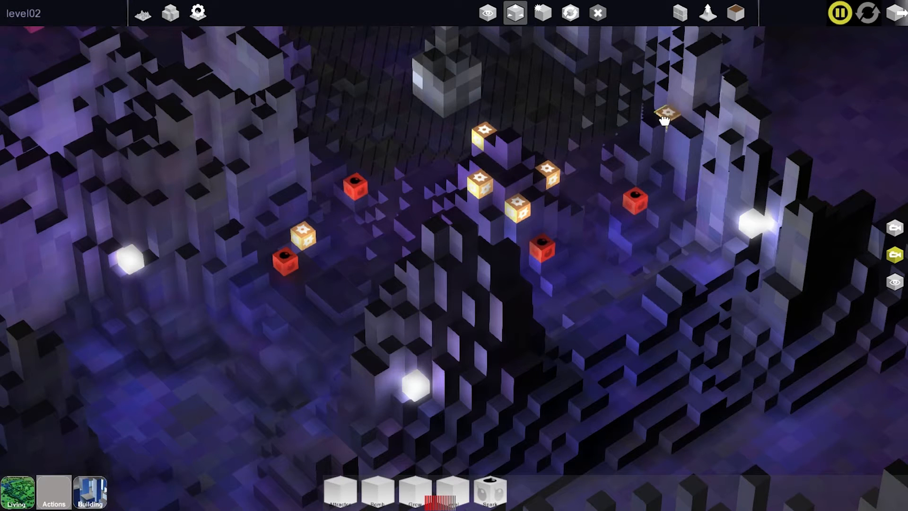
pyautogui.click(699, 127)
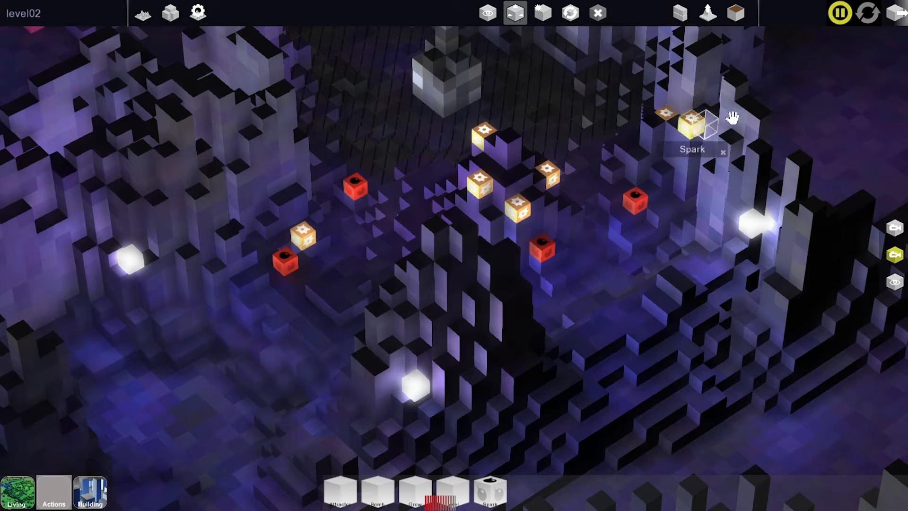
pyautogui.click(733, 80)
pyautogui.click(736, 133)
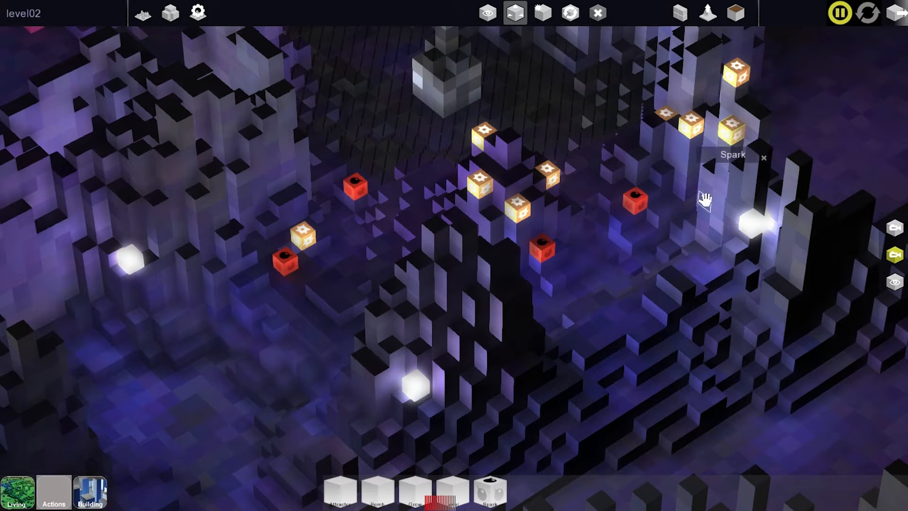
# Move the four Sparks from the purple mound onto the columns of the dark ridge.
pyautogui.moveTo(561, 255); pyautogui.dragTo(492, 132, button='middle')
pyautogui.moveTo(492, 132); pyautogui.dragTo(428, 284)
pyautogui.moveTo(489, 213); pyautogui.dragTo(467, 246)
pyautogui.moveTo(560, 210); pyautogui.dragTo(510, 354)
# Move two Bombs onto the stepped slope and two onto the blue floor before the ridge, and shift the lone Spark towards the cliff.
pyautogui.moveTo(539, 256); pyautogui.dragTo(639, 326)
pyautogui.moveTo(639, 210); pyautogui.dragTo(684, 327)
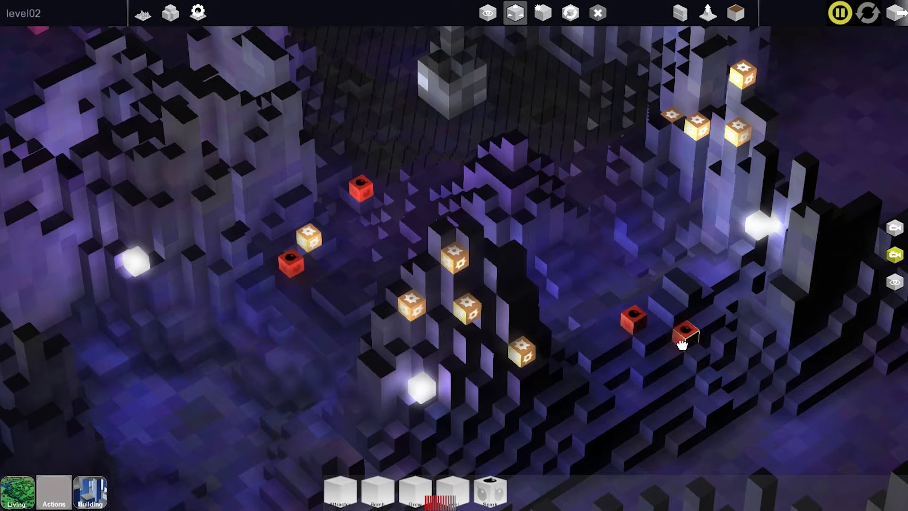
pyautogui.moveTo(361, 189); pyautogui.dragTo(304, 351)
pyautogui.moveTo(291, 264); pyautogui.dragTo(248, 334)
pyautogui.moveTo(308, 231); pyautogui.dragTo(262, 276)
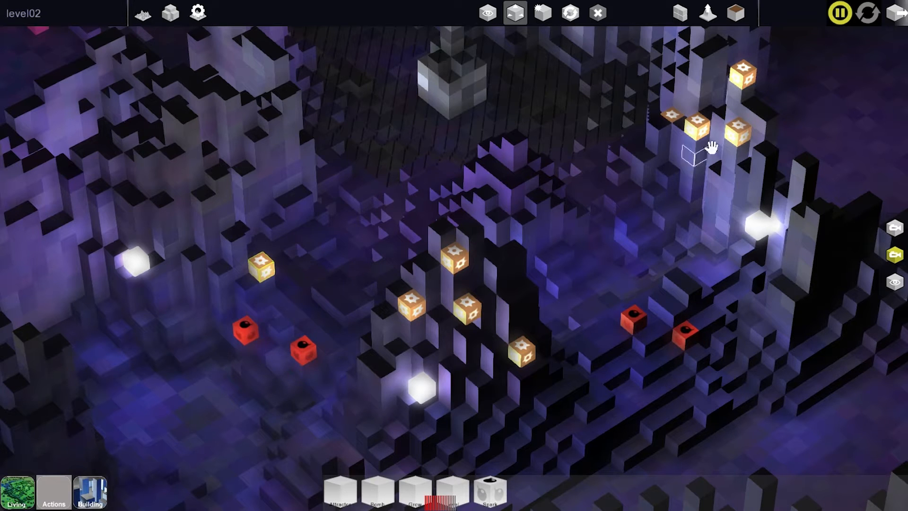
# Move the four Sparks from the tall cliff columns down to the steps and dark columns around the far light.
pyautogui.moveTo(738, 142); pyautogui.dragTo(742, 287)
pyautogui.moveTo(698, 135); pyautogui.dragTo(801, 286)
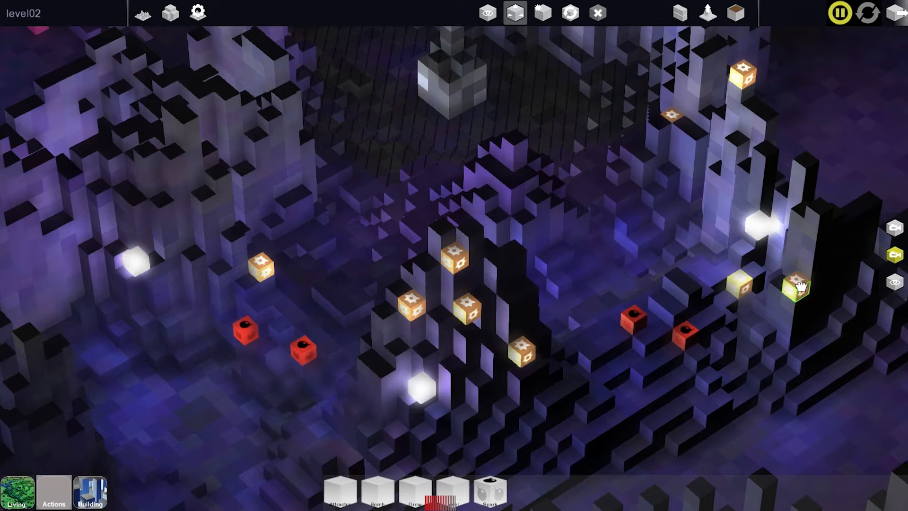
pyautogui.moveTo(747, 75); pyautogui.dragTo(799, 207)
pyautogui.moveTo(680, 117); pyautogui.dragTo(702, 268)
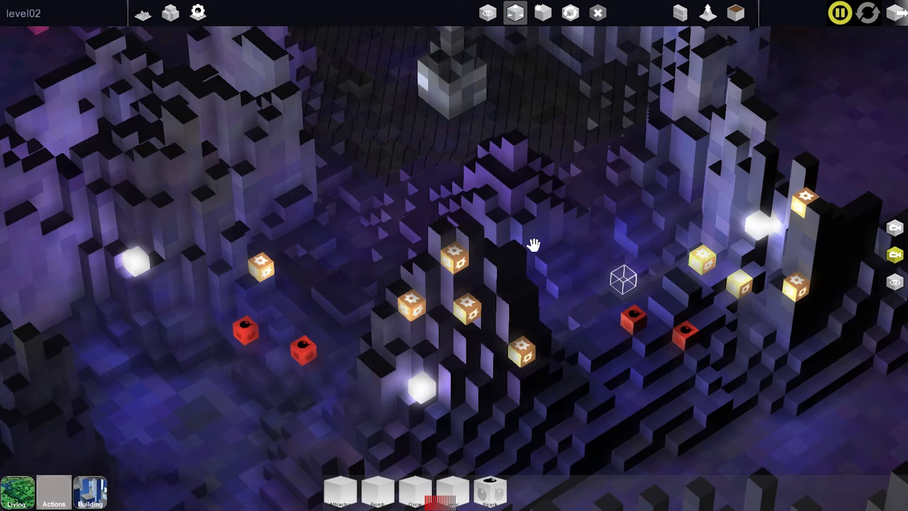
# Build a short grey stone pillar on the blue floor at the foot of the near cliff.
pyautogui.press('1')
pyautogui.moveTo(492, 170); pyautogui.dragTo(448, 63)
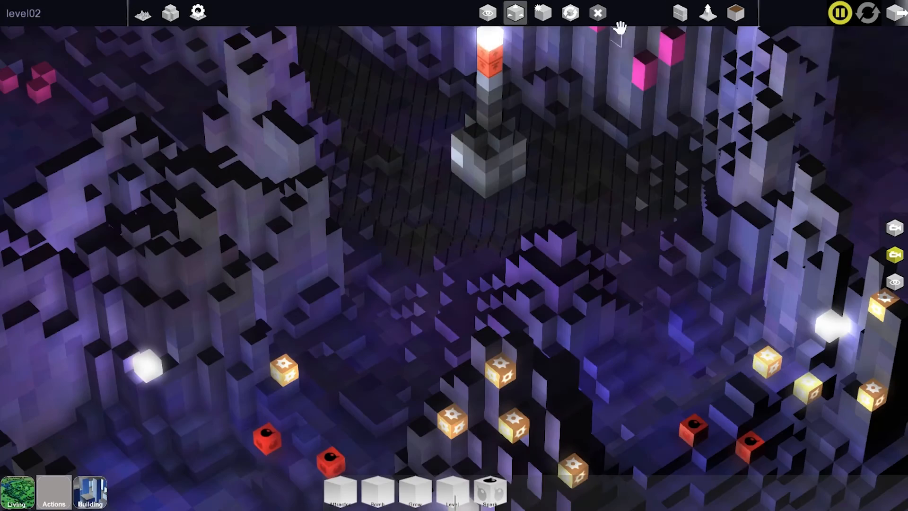
pyautogui.click(708, 13)
pyautogui.click(681, 14)
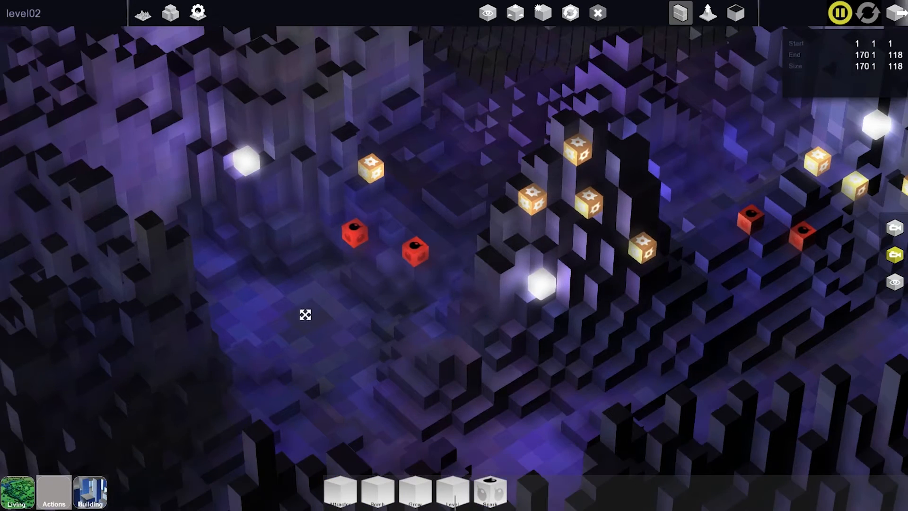
pyautogui.moveTo(310, 291); pyautogui.dragTo(274, 324)
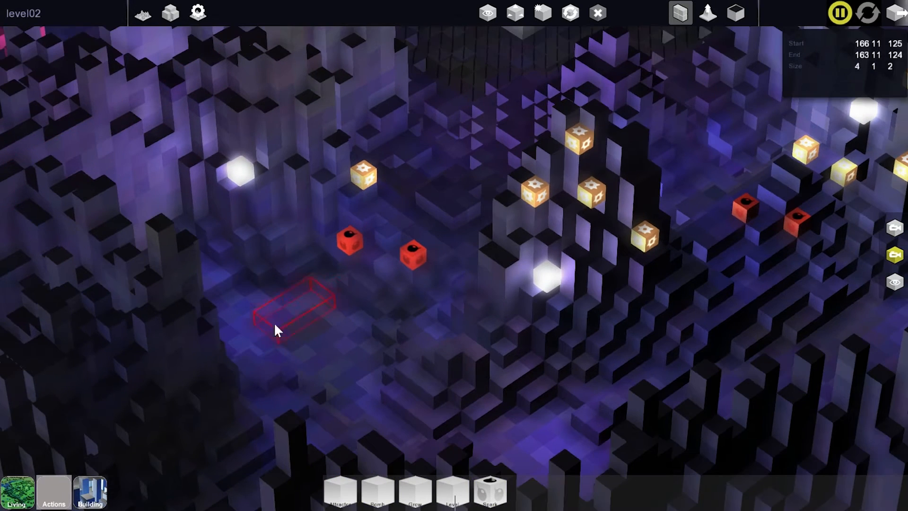
pyautogui.click(279, 284)
pyautogui.moveTo(619, 114); pyautogui.dragTo(520, 206, button='middle')
pyautogui.moveTo(338, 318); pyautogui.dragTo(584, 33, button='middle')
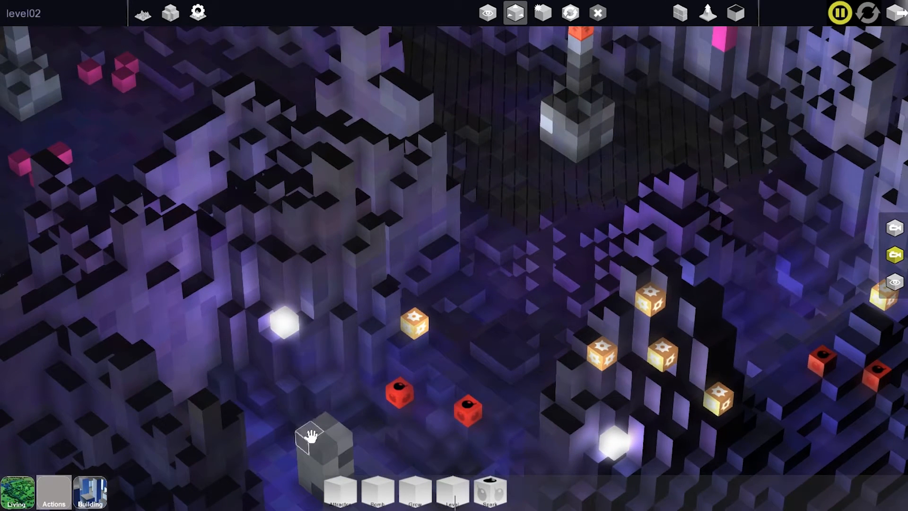
# Copy the Gate block and the light from the far pillar onto the new stone pillar.
pyautogui.moveTo(312, 433); pyautogui.dragTo(606, 45, button='middle')
pyautogui.moveTo(606, 45); pyautogui.dragTo(284, 392)
pyautogui.moveTo(269, 303); pyautogui.dragTo(283, 379)
pyautogui.click(284, 398)
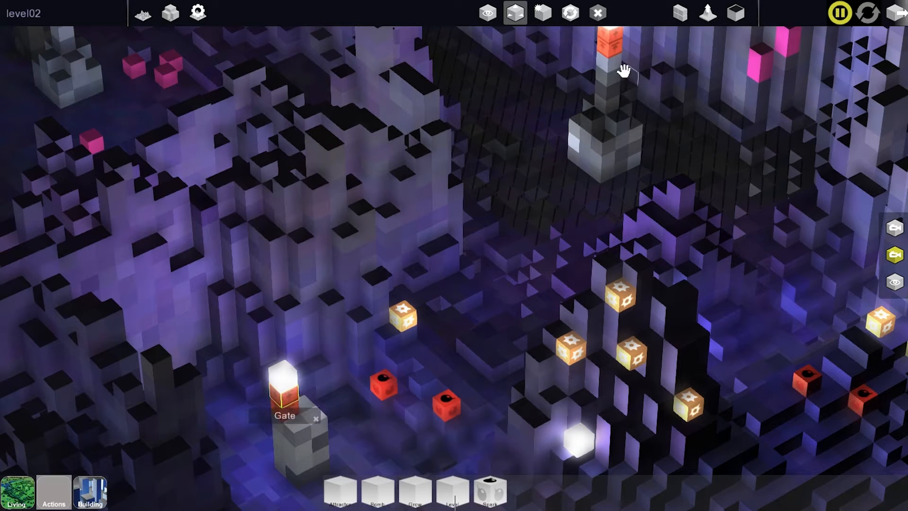
# Paint the floor around the new pillar near-black blue with brush size 2, color noise 0, color intensity 97, alpha 255 and terrain type 240.
pyautogui.click(736, 13)
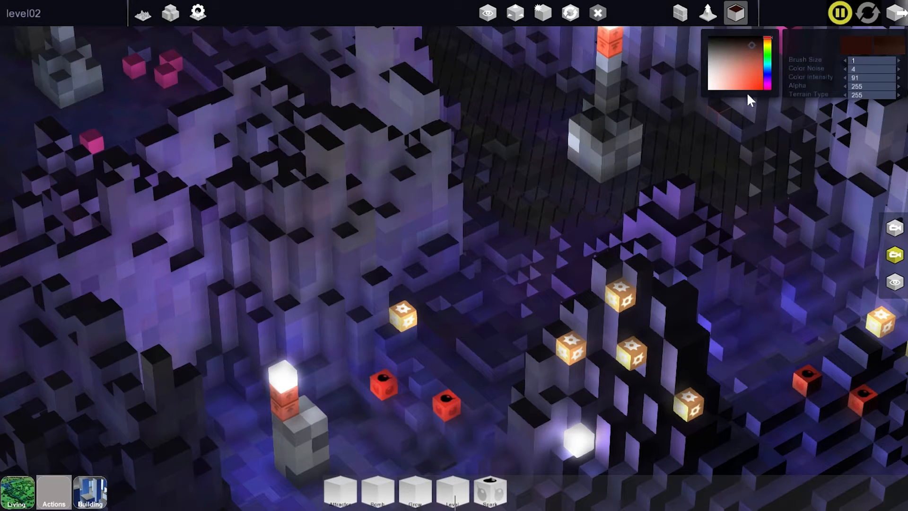
pyautogui.click(749, 56)
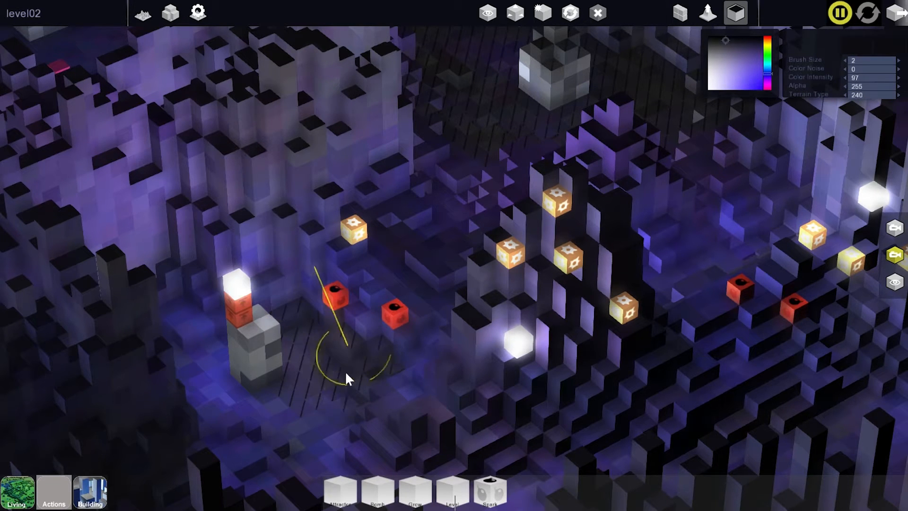
pyautogui.moveTo(276, 417); pyautogui.dragTo(220, 350, button='middle')
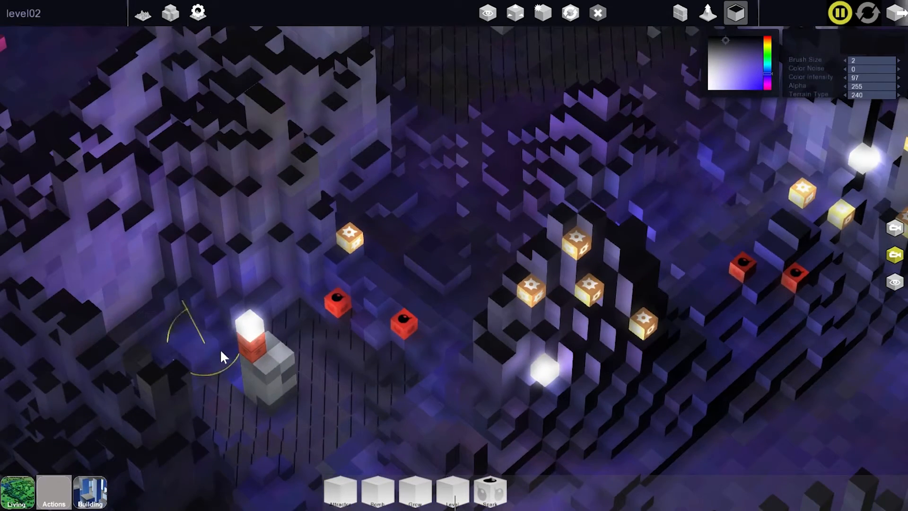
pyautogui.moveTo(284, 361)
pyautogui.mouseDown(button='middle')
pyautogui.moveTo(281, 414)
pyautogui.moveTo(374, 379)
pyautogui.mouseUp(button='middle')
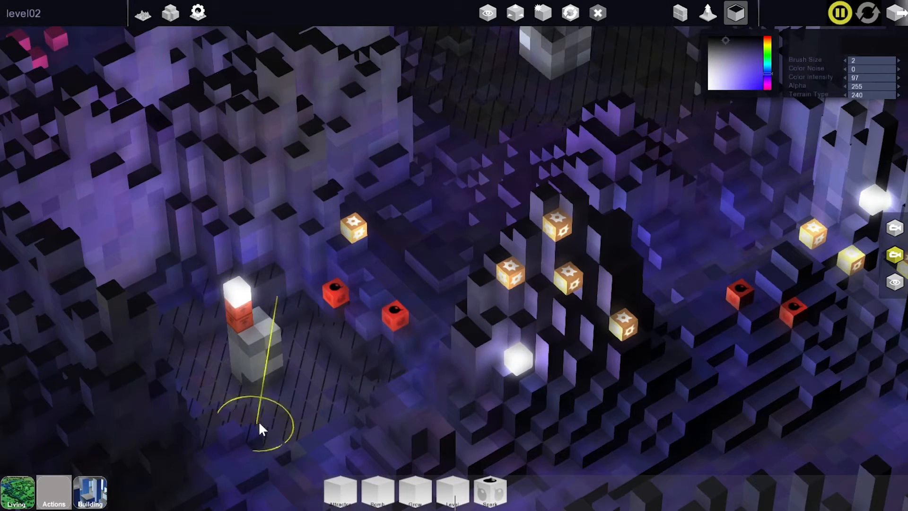
pyautogui.moveTo(276, 418)
pyautogui.mouseDown(button='middle')
pyautogui.moveTo(348, 413)
pyautogui.moveTo(168, 346)
pyautogui.mouseUp(button='middle')
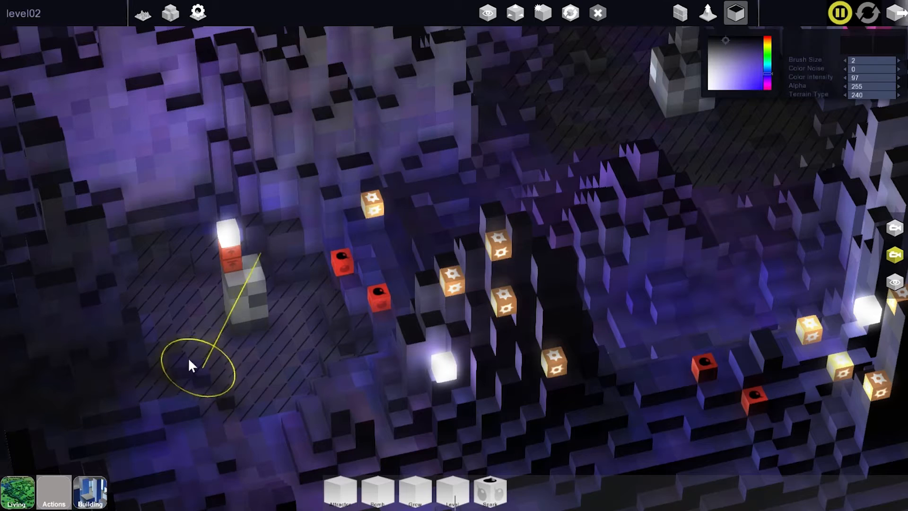
pyautogui.moveTo(314, 426)
pyautogui.mouseDown(button='middle')
pyautogui.moveTo(318, 371)
pyautogui.moveTo(348, 381)
pyautogui.moveTo(337, 434)
pyautogui.moveTo(314, 337)
pyautogui.moveTo(281, 396)
pyautogui.mouseUp(button='middle')
pyautogui.moveTo(260, 332); pyautogui.dragTo(457, 131, button='middle')
# Place eight copies of the pink Grow crystal on the cliff columns behind the new gate pillar.
pyautogui.click(522, 12)
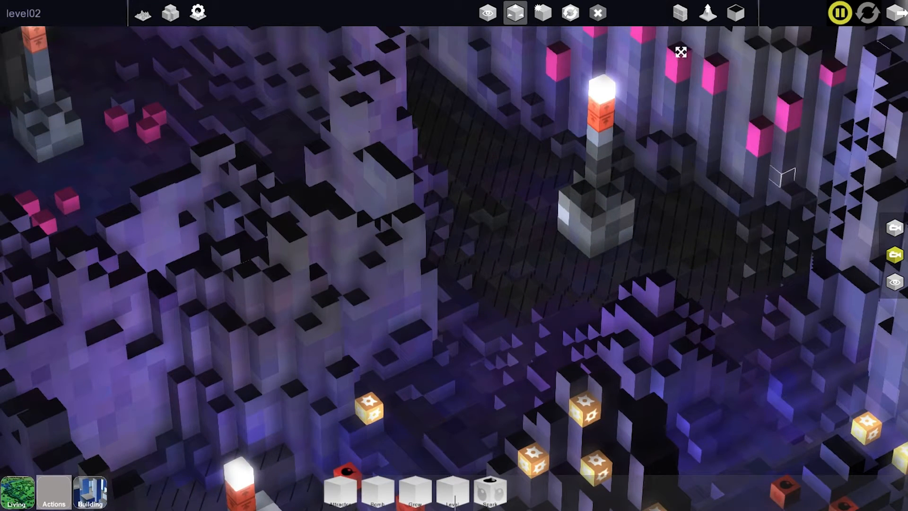
pyautogui.moveTo(476, 332); pyautogui.dragTo(497, 249, button='middle')
pyautogui.moveTo(739, 124); pyautogui.dragTo(717, 166, button='middle')
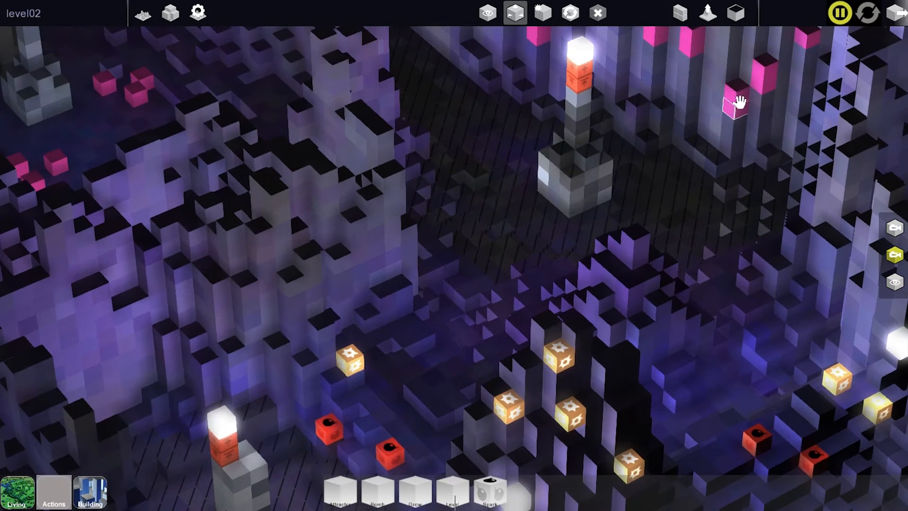
pyautogui.click(203, 349)
pyautogui.click(231, 340)
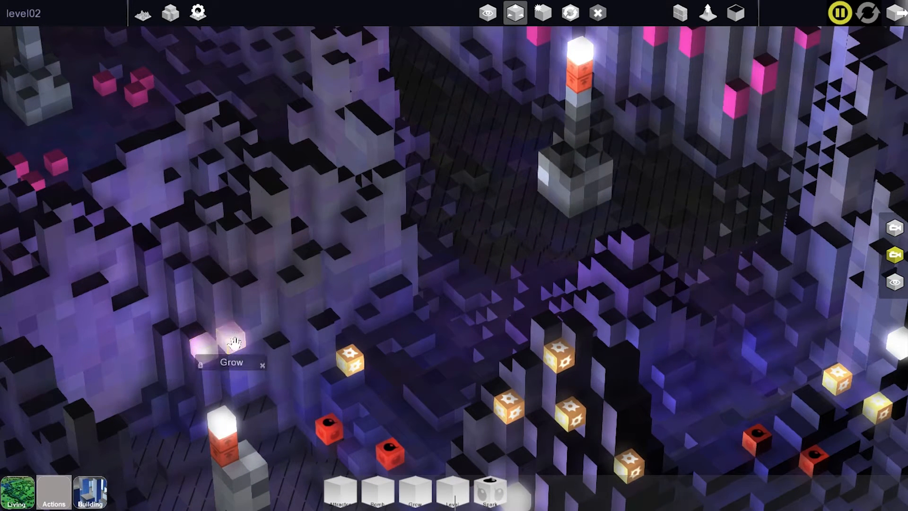
pyautogui.click(192, 326)
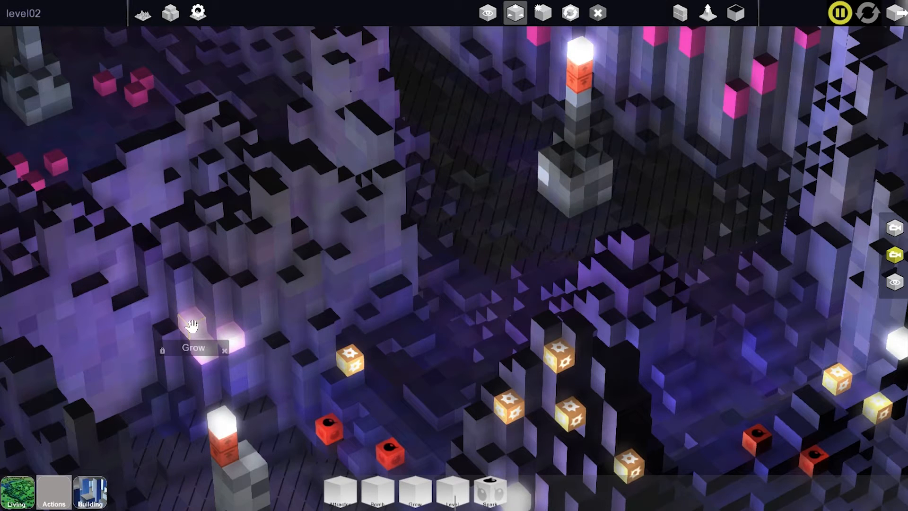
pyautogui.click(168, 329)
pyautogui.click(269, 339)
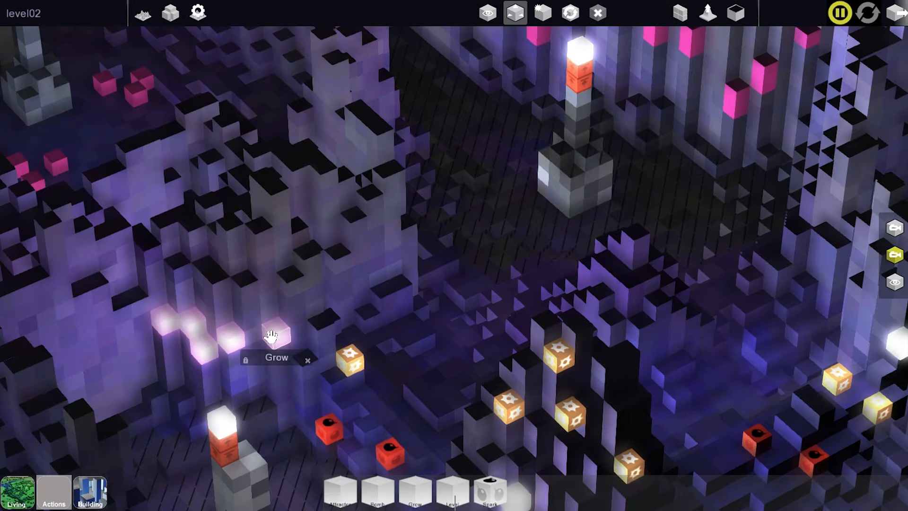
pyautogui.click(229, 319)
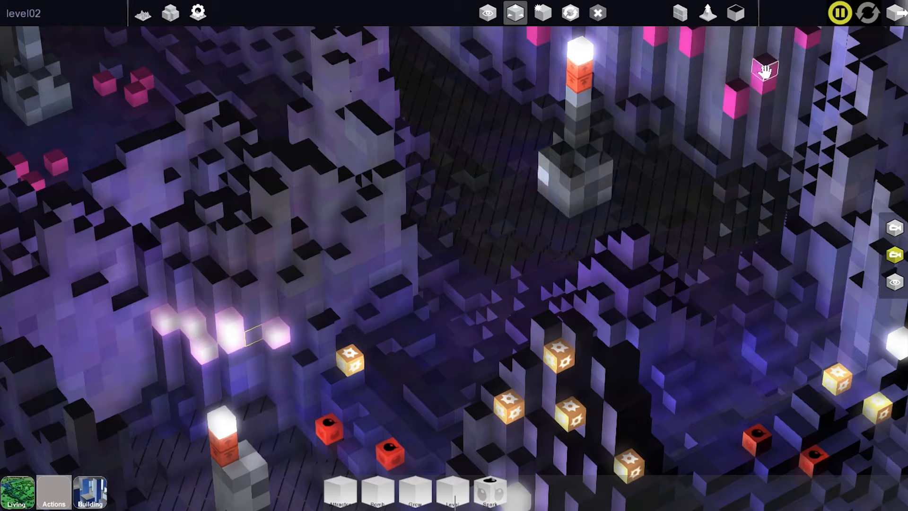
pyautogui.click(148, 374)
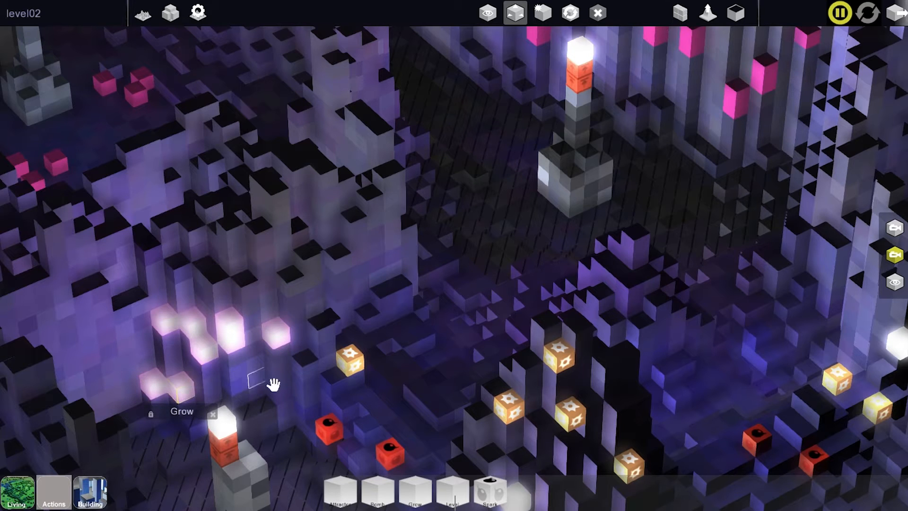
pyautogui.moveTo(273, 384); pyautogui.dragTo(306, 355, button='middle')
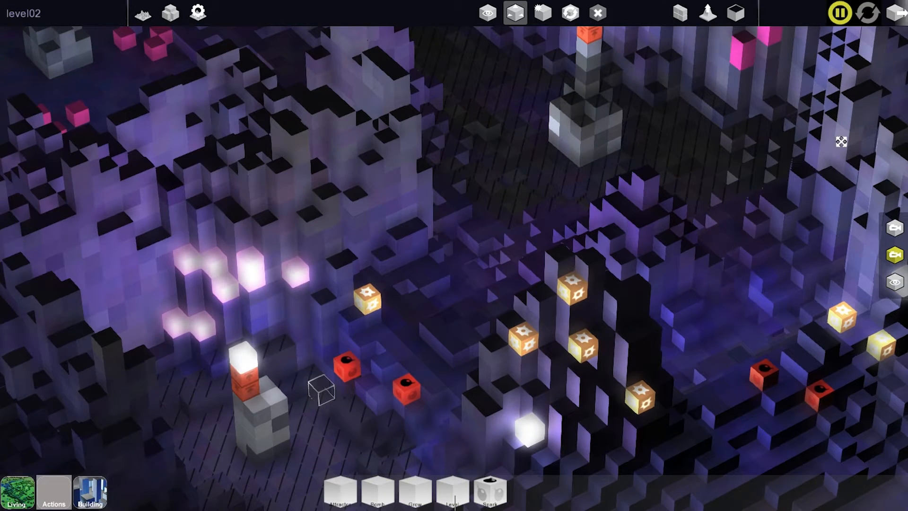
# Playtest the level by growing voxels around the new gate pillar with the nearby crystals, and return to editing.
pyautogui.press('space')
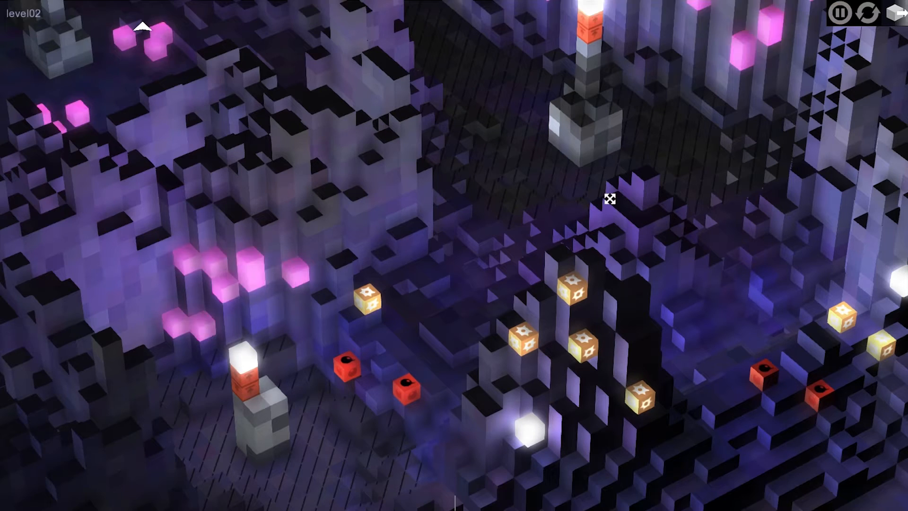
pyautogui.moveTo(478, 229); pyautogui.dragTo(385, 198, button='middle')
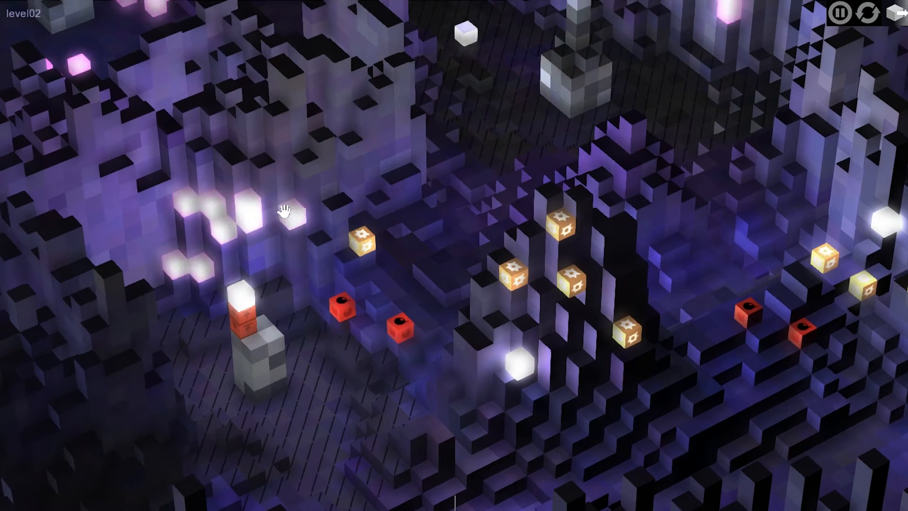
pyautogui.click(323, 348)
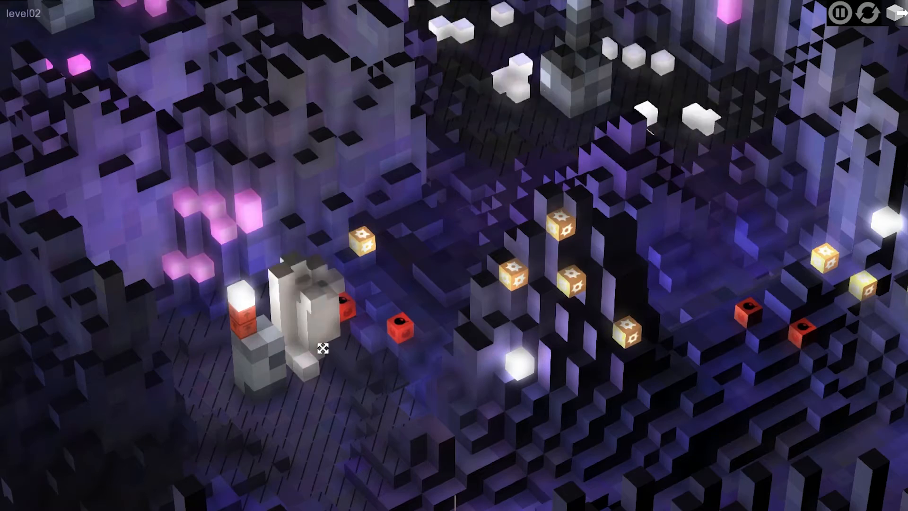
pyautogui.moveTo(247, 204); pyautogui.dragTo(284, 399)
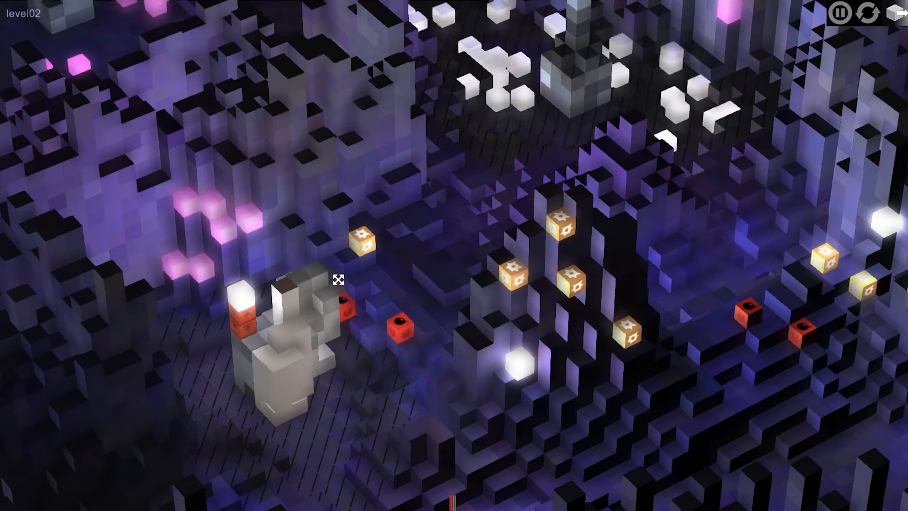
pyautogui.moveTo(249, 218); pyautogui.dragTo(244, 381)
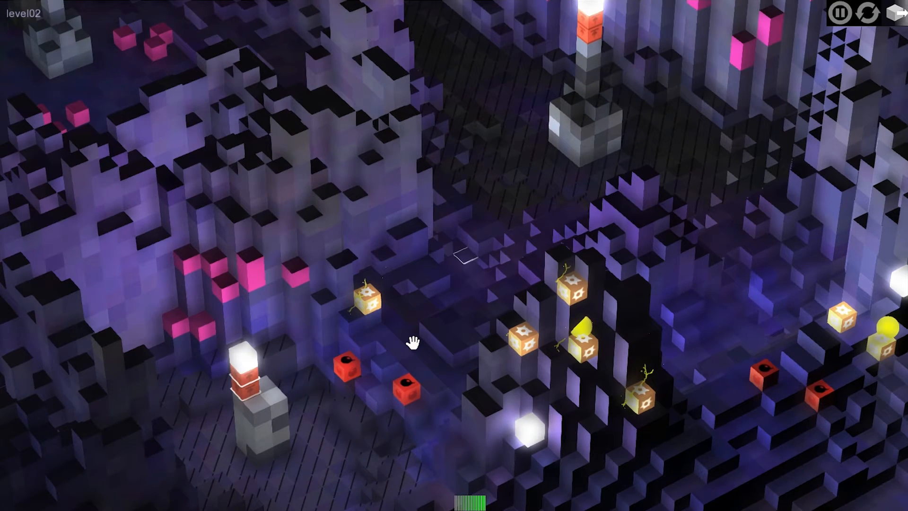
pyautogui.press('space')
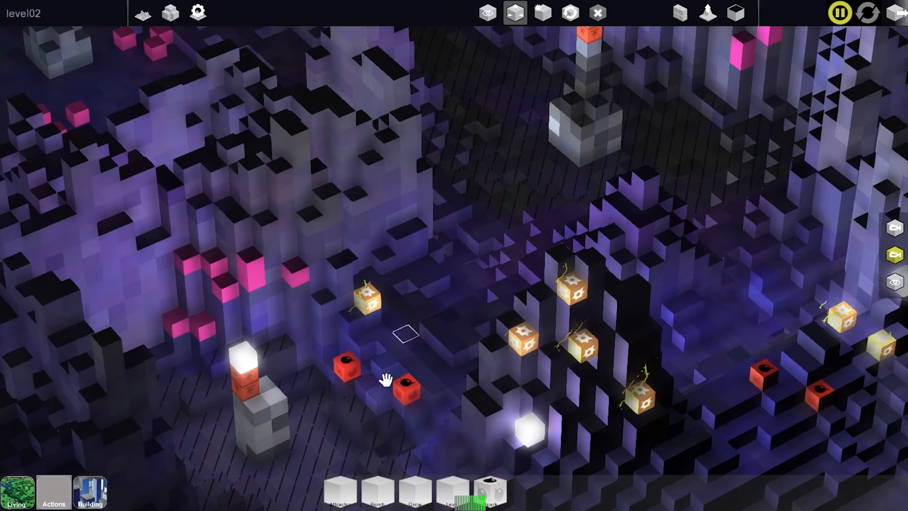
# Examine the new gate pillar's base from several sides, with the block removal tool active.
pyautogui.moveTo(312, 361); pyautogui.dragTo(325, 335, button='middle')
pyautogui.moveTo(324, 335); pyautogui.dragTo(320, 360, button='right')
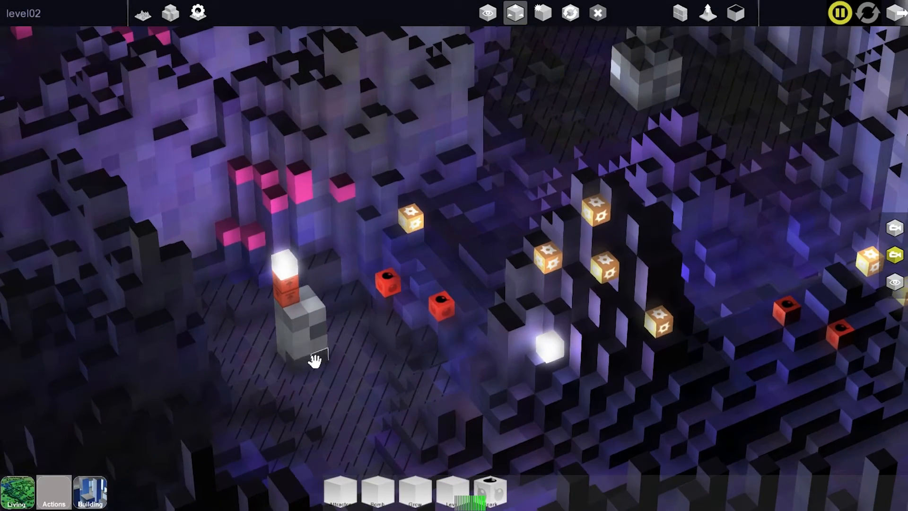
pyautogui.click(598, 13)
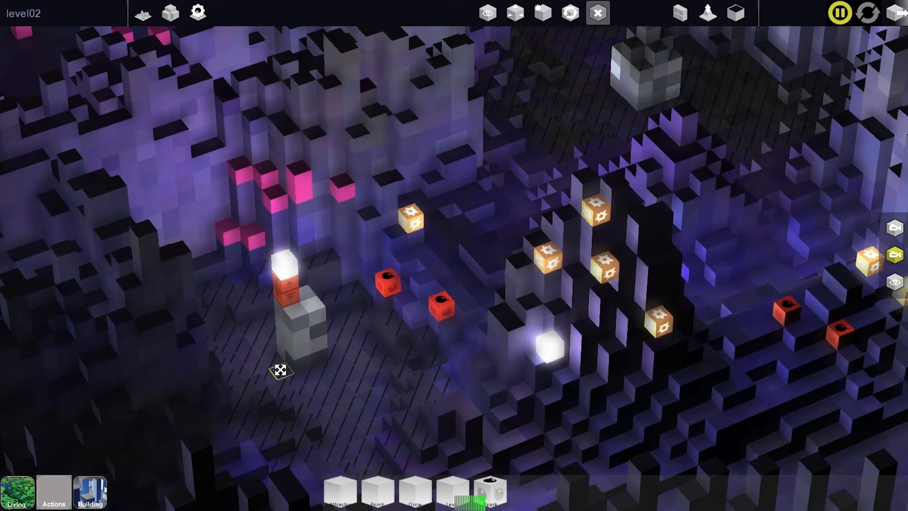
pyautogui.moveTo(348, 346); pyautogui.dragTo(285, 363, button='right')
pyautogui.moveTo(310, 395); pyautogui.dragTo(351, 387, button='right')
pyautogui.moveTo(460, 241); pyautogui.dragTo(484, 265, button='right')
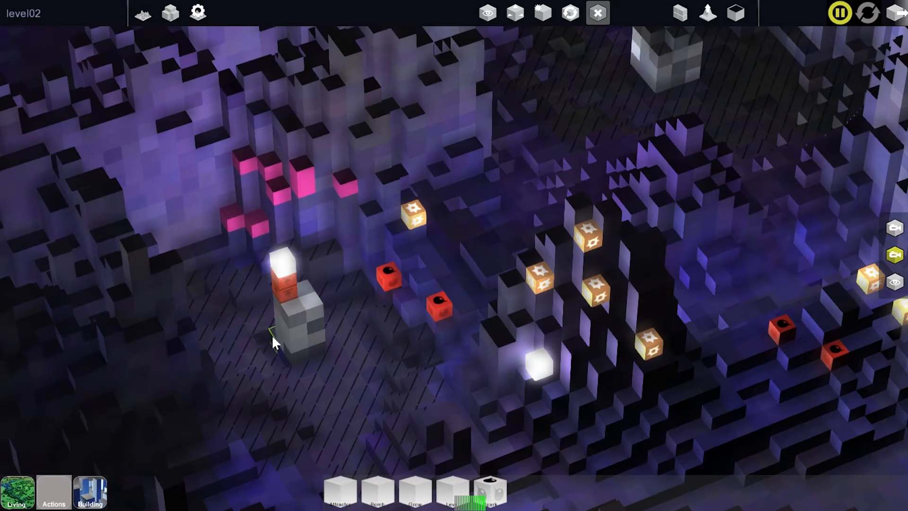
pyautogui.moveTo(273, 338); pyautogui.dragTo(253, 345, button='right')
pyautogui.moveTo(302, 365); pyautogui.dragTo(473, 310, button='right')
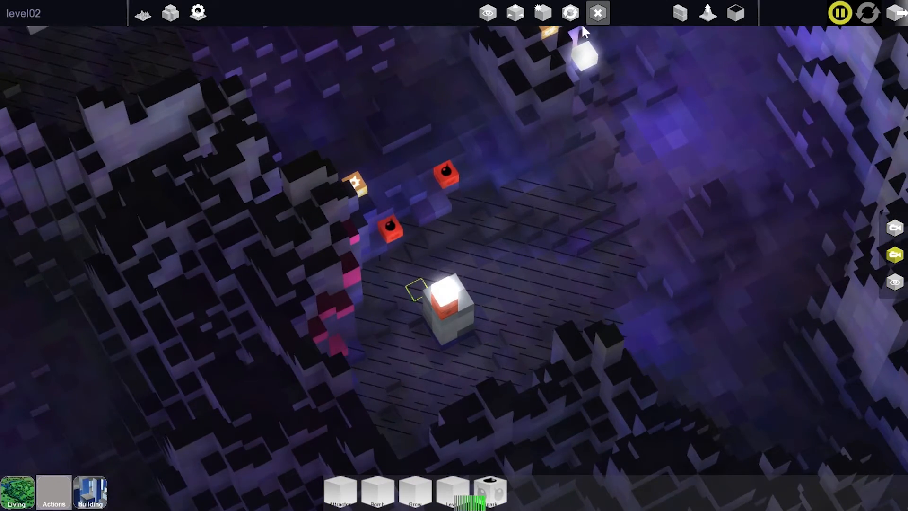
# Widen the gate pillar with a 3 by 4 by 1 box of blocks along one side and fill its remaining open side.
pyautogui.click(680, 14)
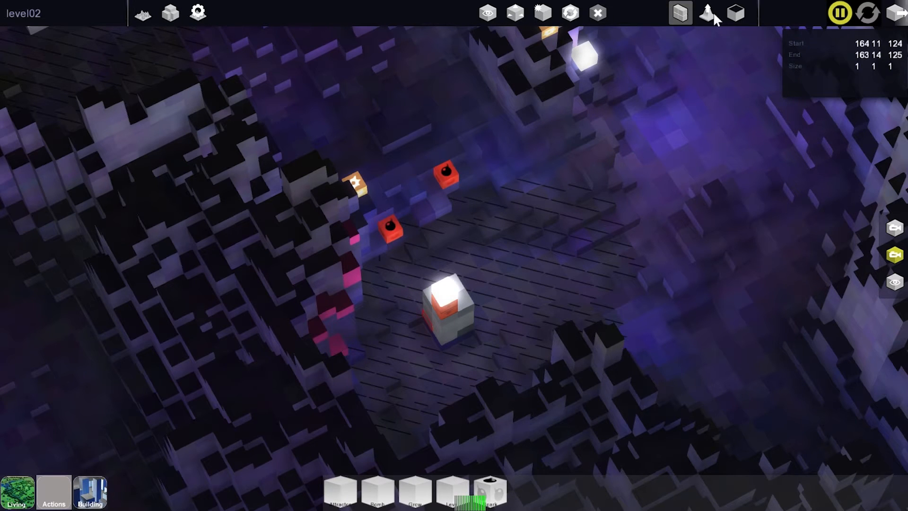
pyautogui.click(736, 13)
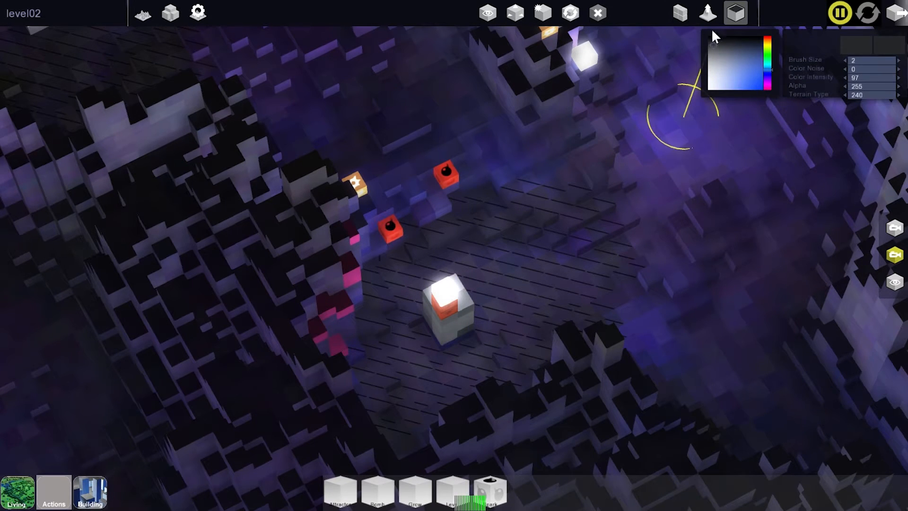
pyautogui.click(680, 14)
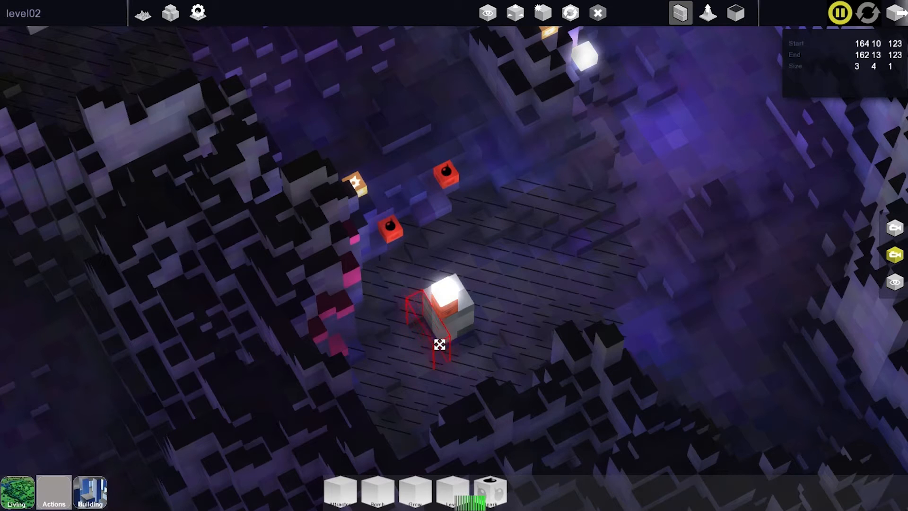
pyautogui.click(459, 354)
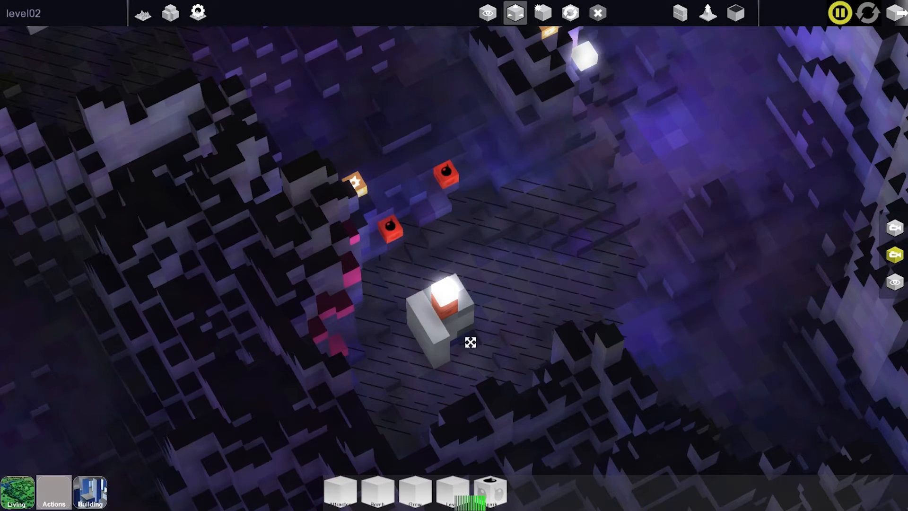
pyautogui.click(681, 16)
pyautogui.moveTo(467, 337)
pyautogui.mouseDown()
pyautogui.moveTo(458, 345)
pyautogui.moveTo(456, 333)
pyautogui.mouseUp()
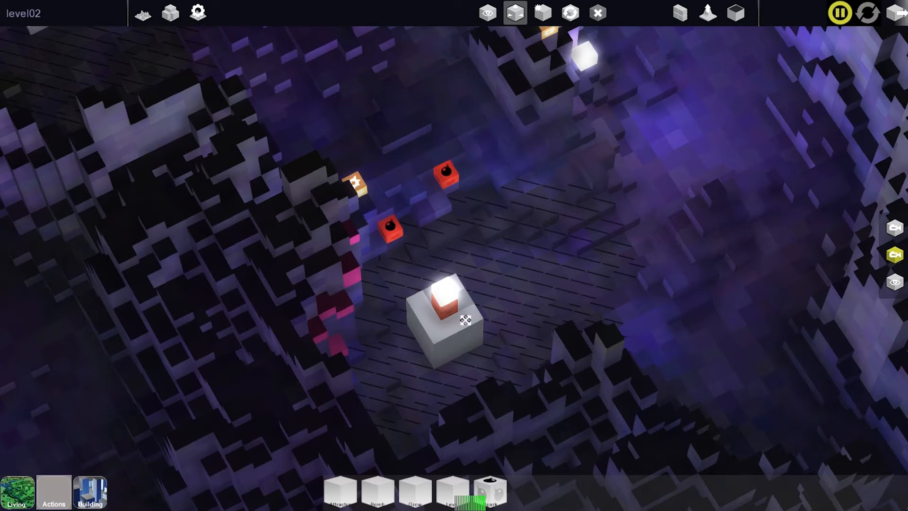
# Paint the widened gate pillar's base with terrain type 240, using brush size 2 and color noise 4.
pyautogui.click(736, 13)
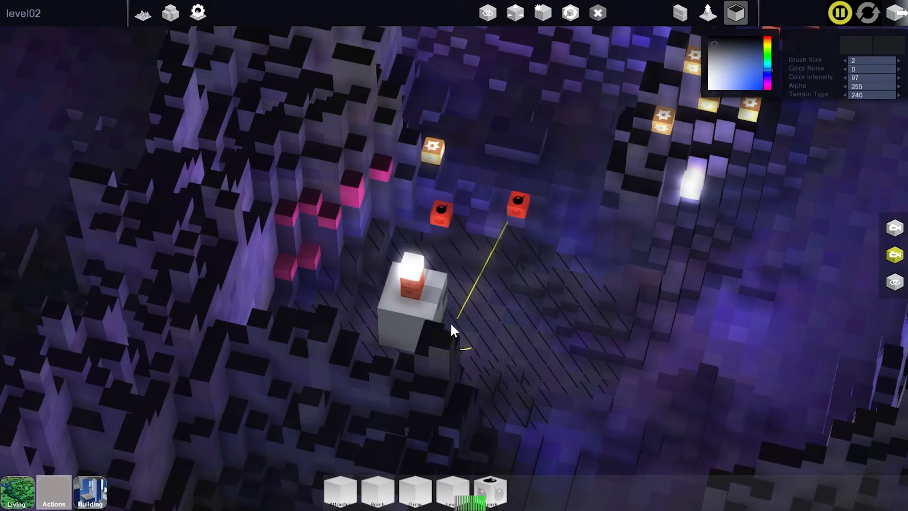
pyautogui.moveTo(450, 322); pyautogui.dragTo(825, 142, button='middle')
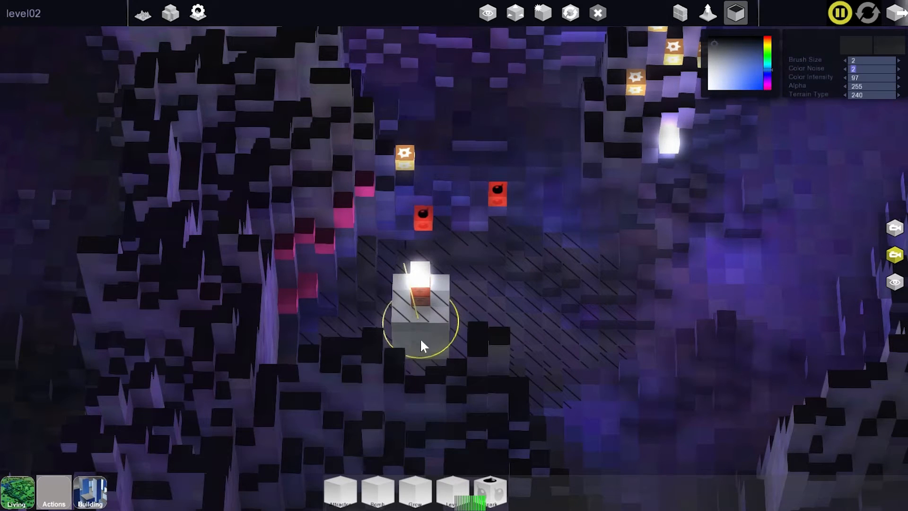
pyautogui.moveTo(426, 342)
pyautogui.mouseDown(button='middle')
pyautogui.moveTo(446, 336)
pyautogui.moveTo(481, 289)
pyautogui.moveTo(442, 283)
pyautogui.mouseUp(button='middle')
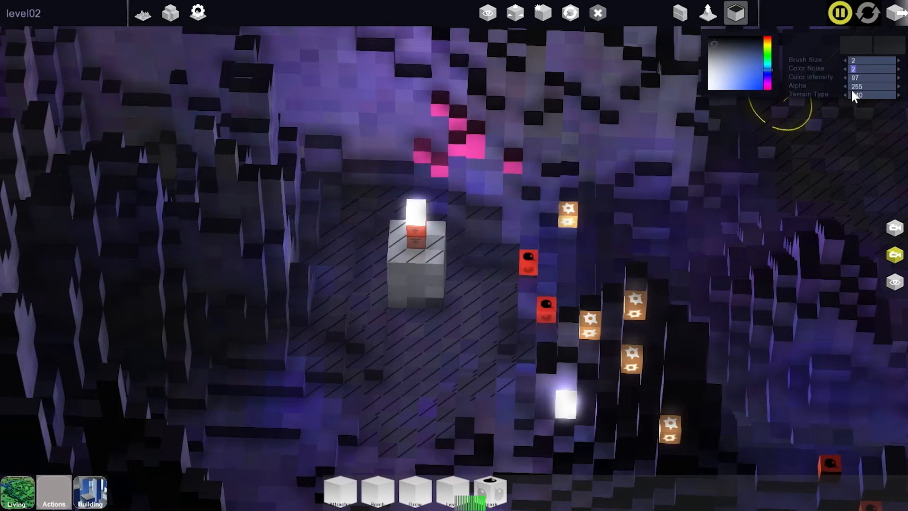
pyautogui.click(898, 70)
pyautogui.click(898, 70)
pyautogui.moveTo(419, 305); pyautogui.dragTo(446, 338, button='middle')
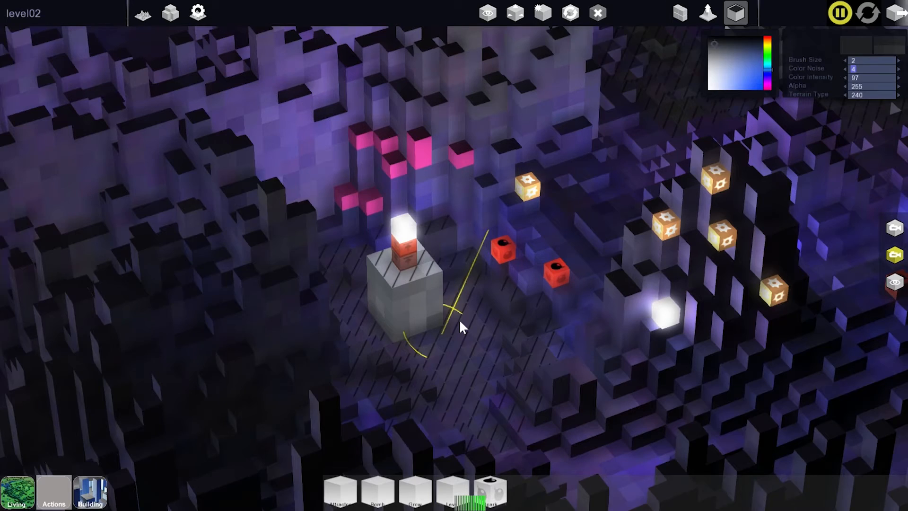
pyautogui.press('Escape')
pyautogui.moveTo(491, 306); pyautogui.dragTo(454, 325)
pyautogui.moveTo(454, 324)
pyautogui.mouseDown(button='middle')
pyautogui.moveTo(457, 302)
pyautogui.moveTo(448, 316)
pyautogui.mouseUp(button='middle')
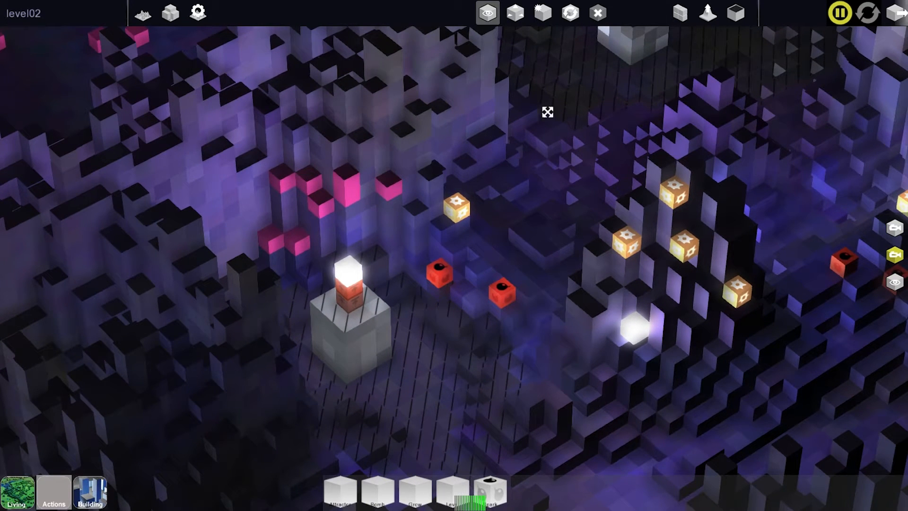
# Move the lower Gate block off the pillar onto the hatched floor and delete it.
pyautogui.click(520, 19)
pyautogui.moveTo(363, 305); pyautogui.dragTo(494, 363)
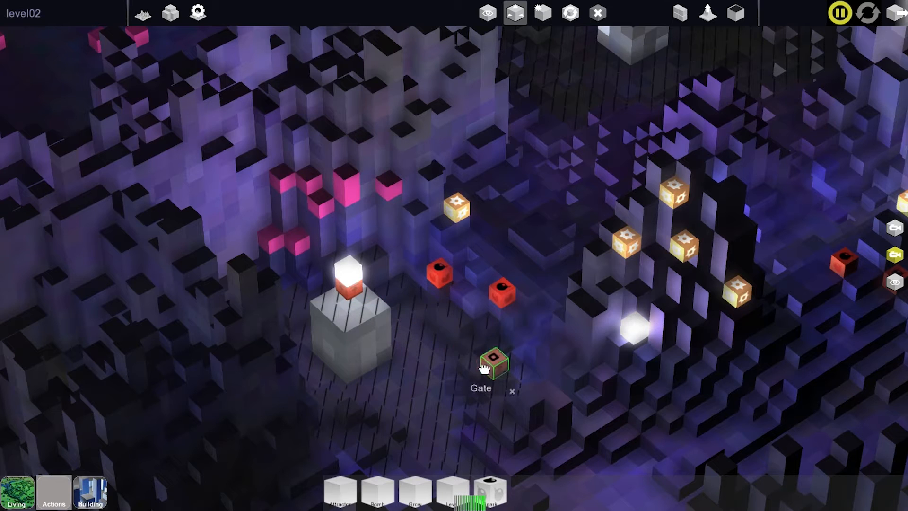
pyautogui.click(598, 13)
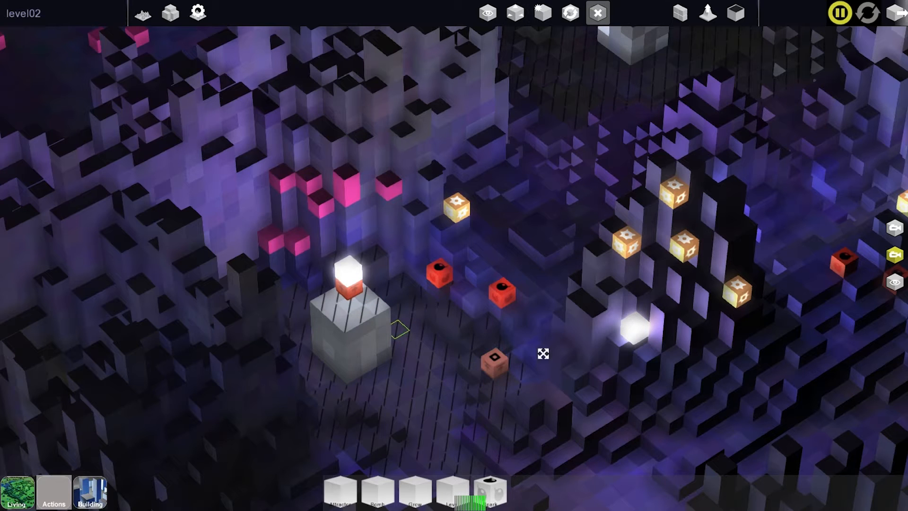
pyautogui.click(499, 363)
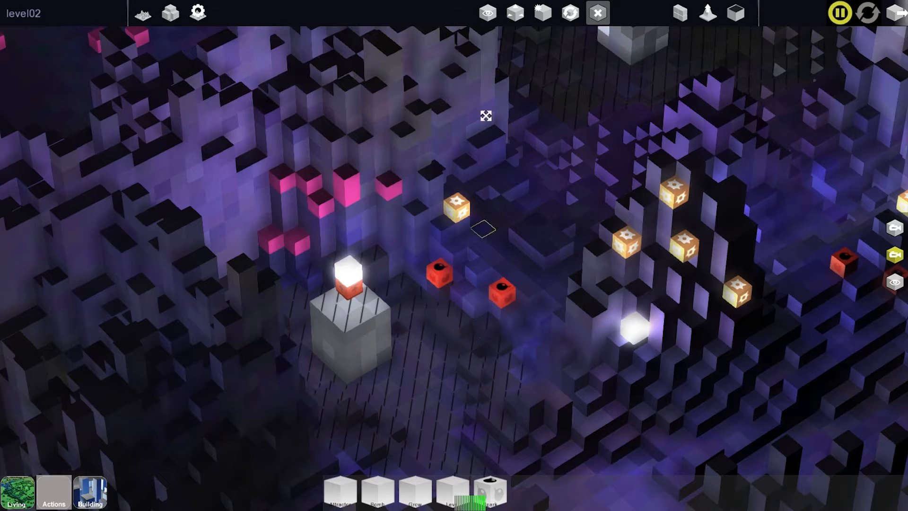
# Clear the light and Gate block from the pillar, then restack Gate blocks with the light on top of its raised column.
pyautogui.click(516, 14)
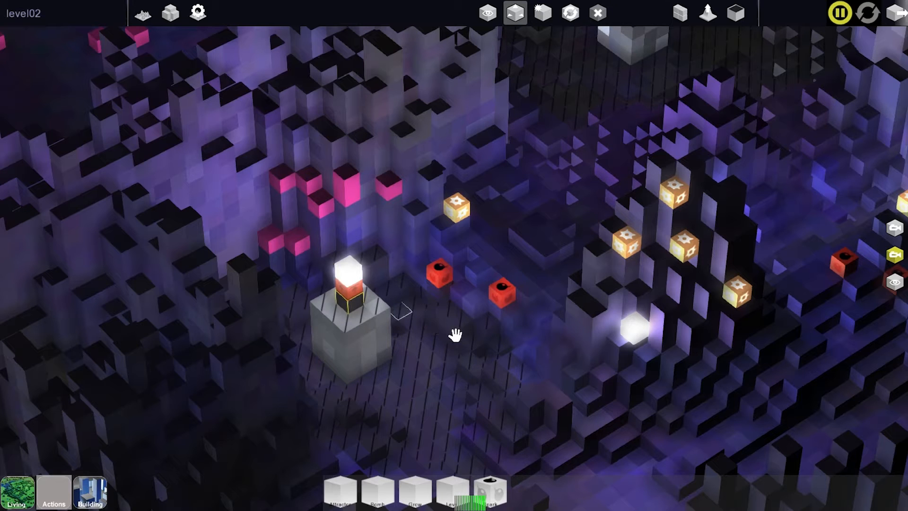
pyautogui.moveTo(351, 290); pyautogui.dragTo(402, 274)
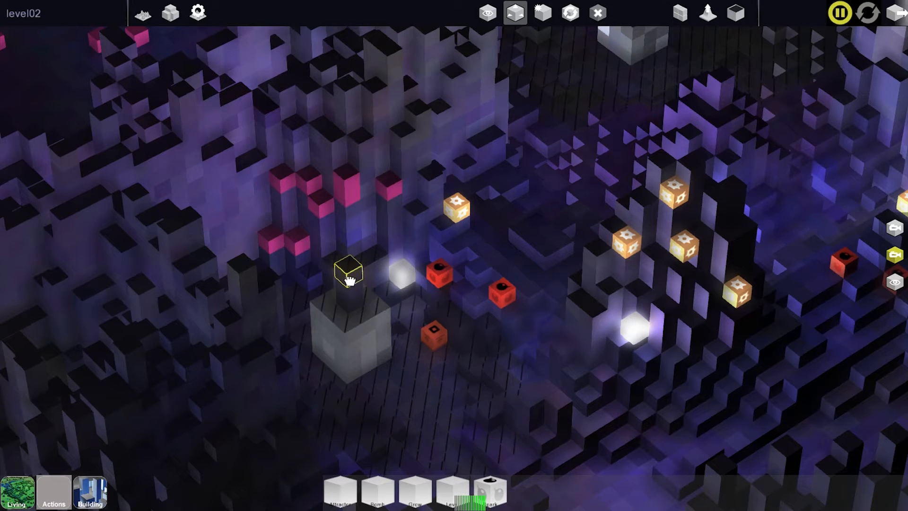
pyautogui.moveTo(434, 339); pyautogui.dragTo(346, 262)
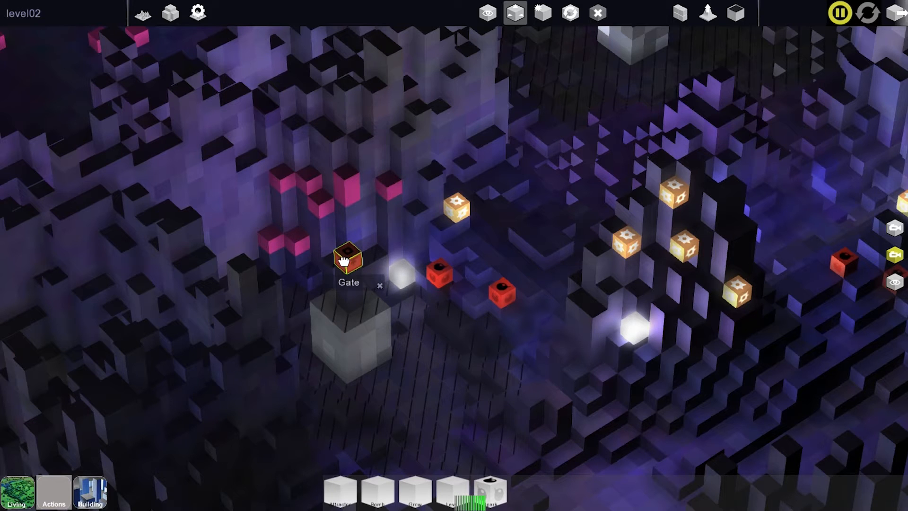
pyautogui.click(406, 351)
pyautogui.moveTo(390, 313); pyautogui.dragTo(365, 248)
pyautogui.click(358, 263)
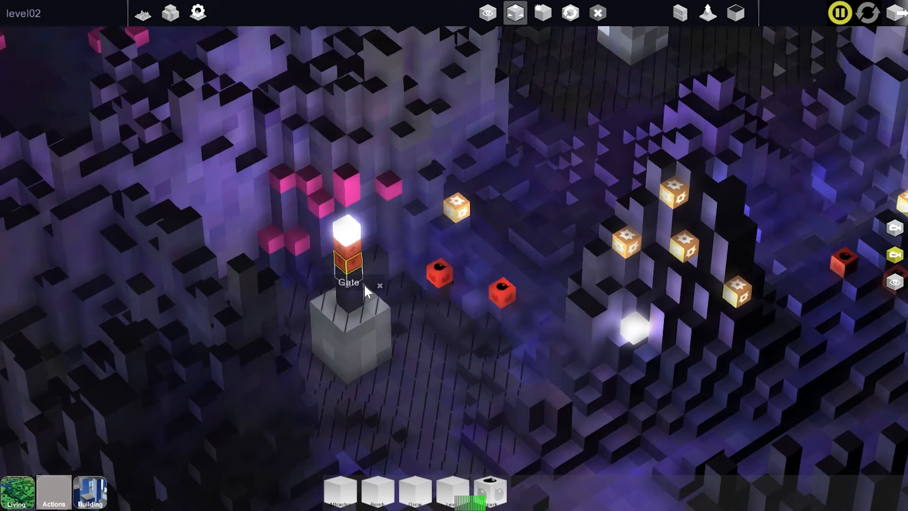
# Check the settings of the Gate block stacked on the raised pillar.
pyautogui.click(358, 282)
pyautogui.click(348, 255)
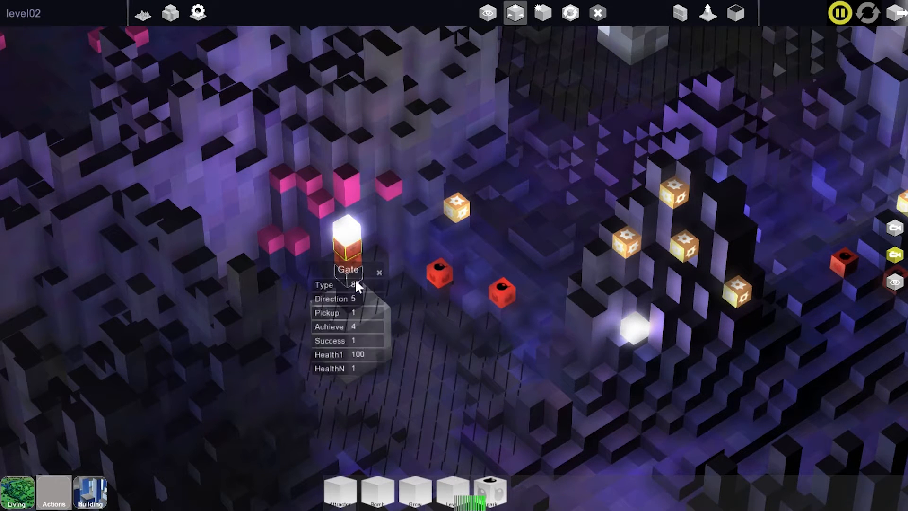
pyautogui.click(352, 230)
pyautogui.click(351, 255)
pyautogui.click(434, 302)
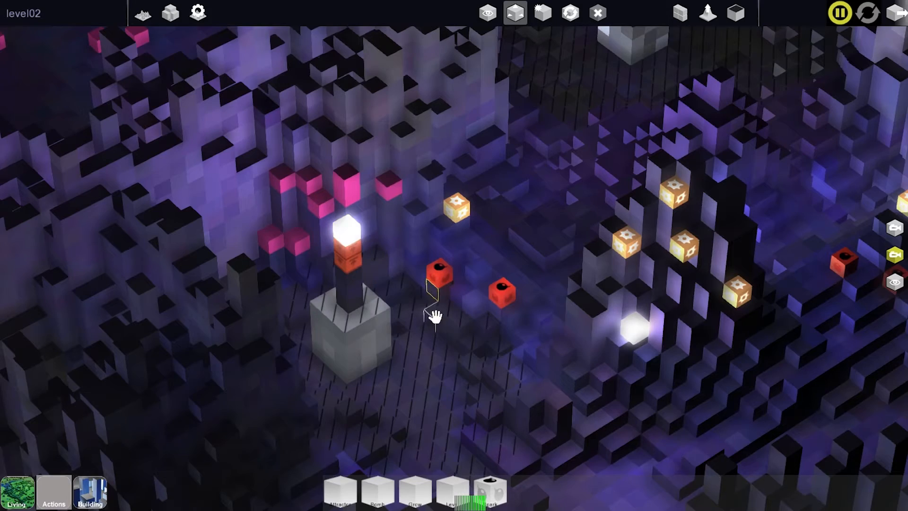
# Playtest the level by growing voxels around both gate pillars with the pink crystals.
pyautogui.moveTo(406, 287); pyautogui.dragTo(415, 314, button='middle')
pyautogui.press('space')
pyautogui.moveTo(397, 211); pyautogui.dragTo(376, 326)
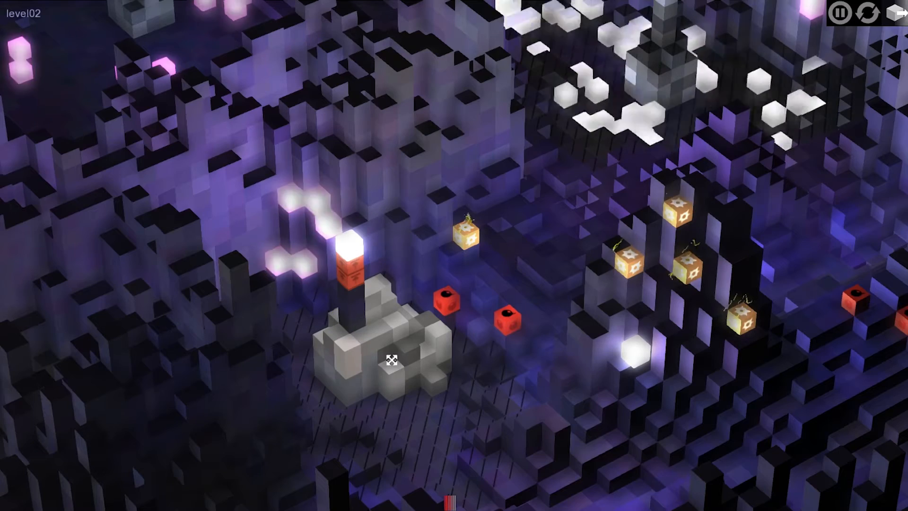
pyautogui.moveTo(555, 229); pyautogui.dragTo(481, 286)
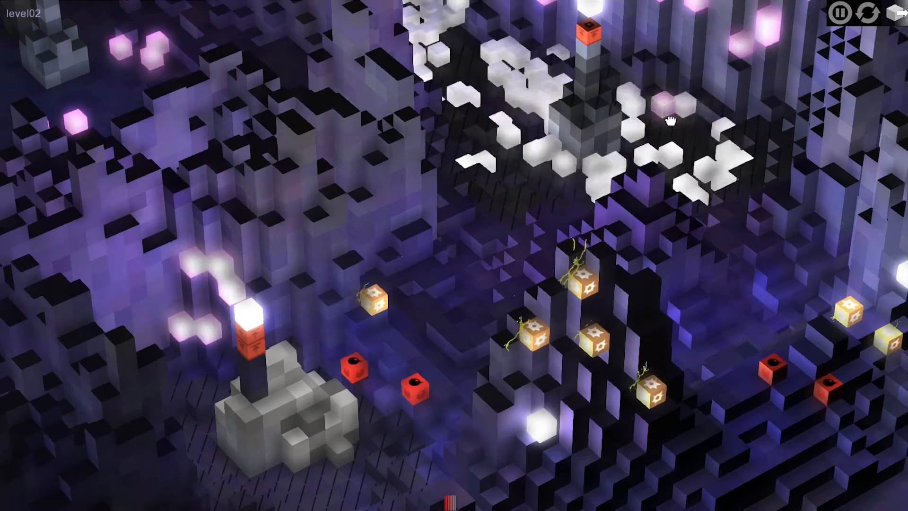
pyautogui.click(648, 136)
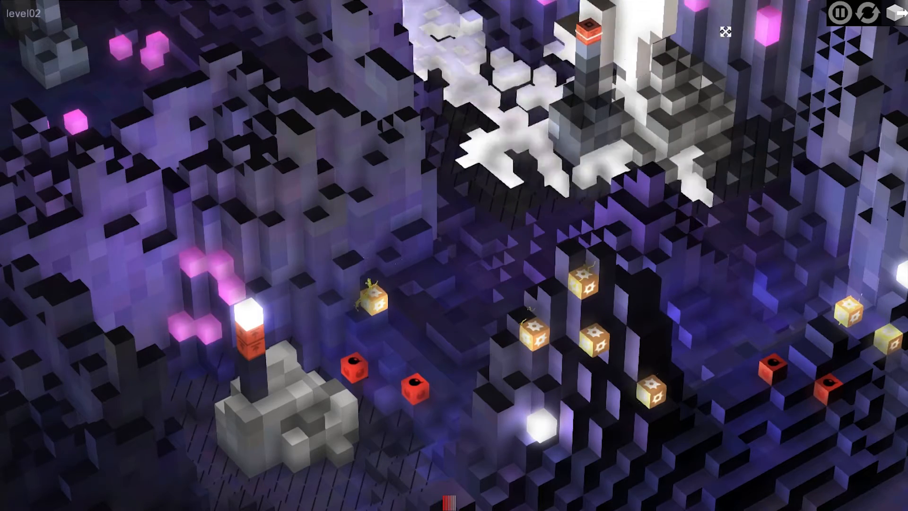
# Playtest blasting the terrain around the gate pillars by placing four Bomb blocks and setting a Spark block on each.
pyautogui.moveTo(356, 367); pyautogui.dragTo(486, 228)
pyautogui.moveTo(374, 299); pyautogui.dragTo(483, 215)
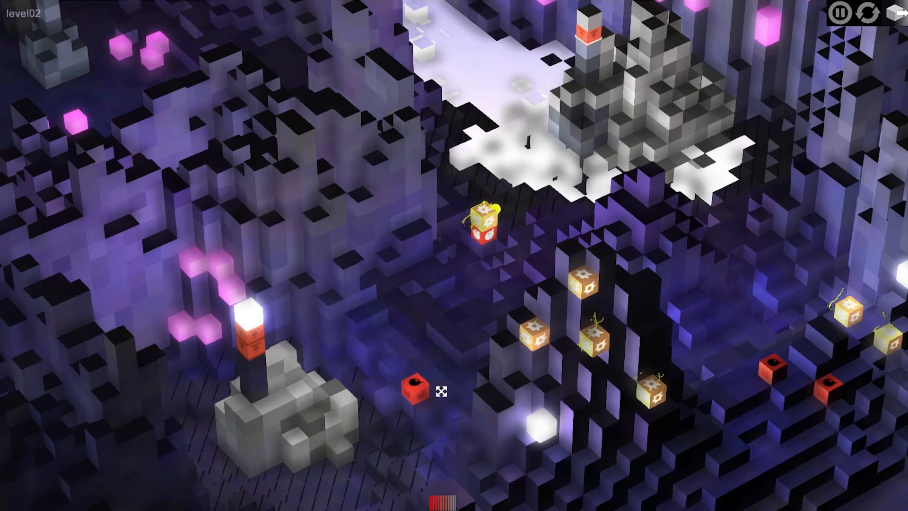
pyautogui.moveTo(417, 390); pyautogui.dragTo(435, 303)
pyautogui.moveTo(541, 341); pyautogui.dragTo(435, 302)
pyautogui.moveTo(773, 366); pyautogui.dragTo(503, 199)
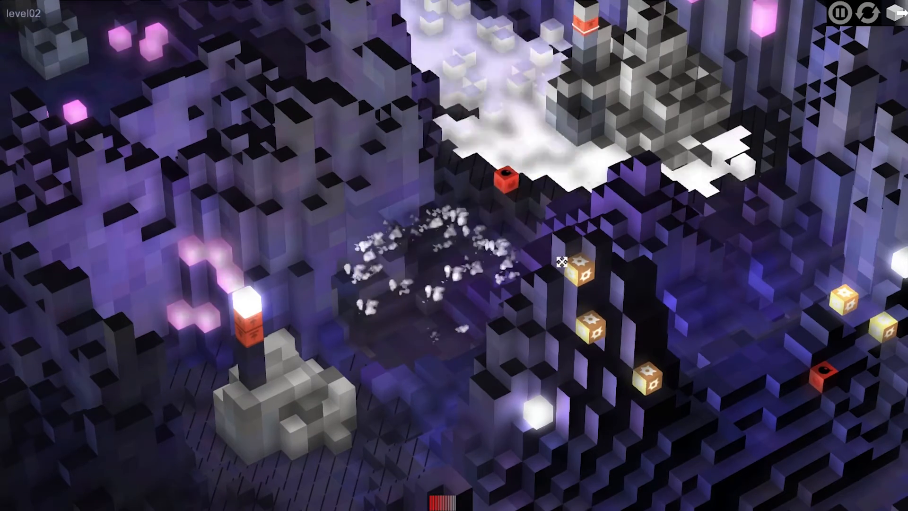
pyautogui.moveTo(562, 265); pyautogui.dragTo(506, 168)
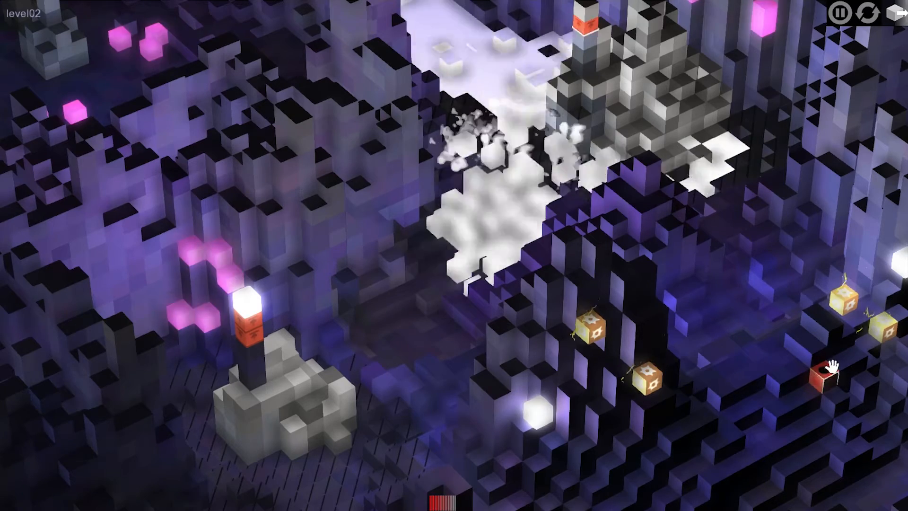
pyautogui.moveTo(823, 376); pyautogui.dragTo(365, 375)
pyautogui.moveTo(591, 327); pyautogui.dragTo(372, 376)
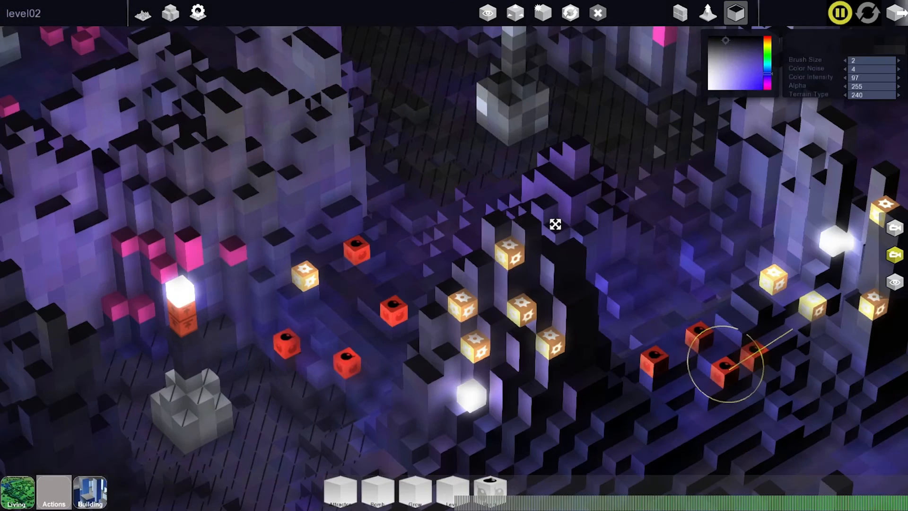
# Delete the tall dark column at the near edge of the valley beside the grey cliff.
pyautogui.moveTo(553, 222); pyautogui.dragTo(544, 83, button='middle')
pyautogui.click(599, 14)
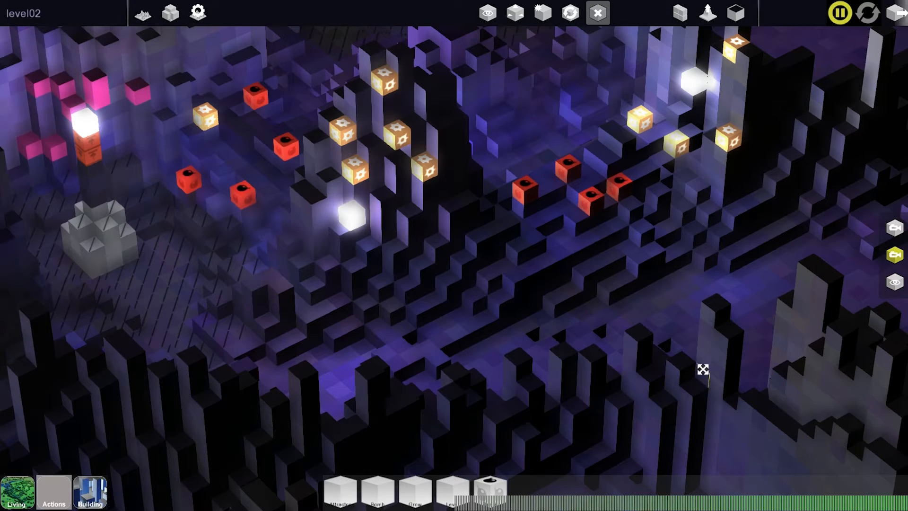
pyautogui.click(727, 339)
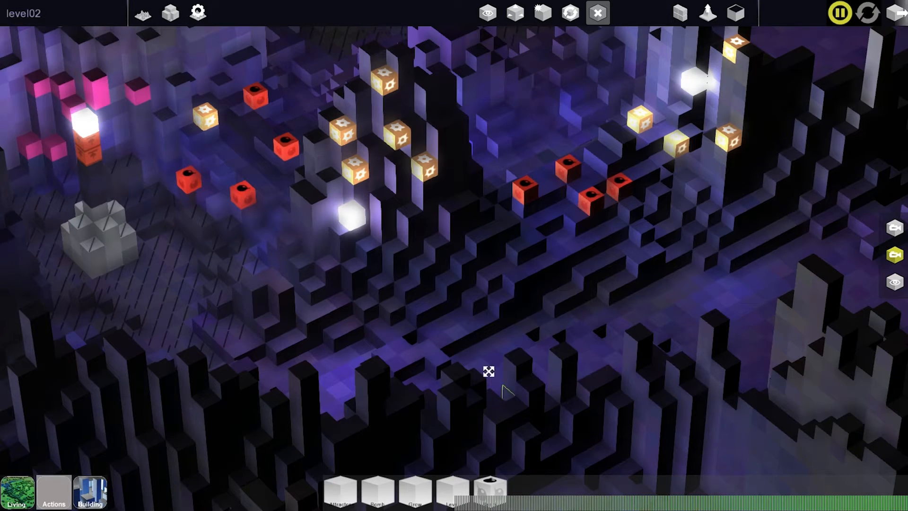
# Paint the valley floor below the Bomb blocks with terrain type 240, brush size 3, color noise 2 and color intensity 41.
pyautogui.press('d')
pyautogui.press('q')
pyautogui.moveTo(476, 340); pyautogui.dragTo(499, 299, button='middle')
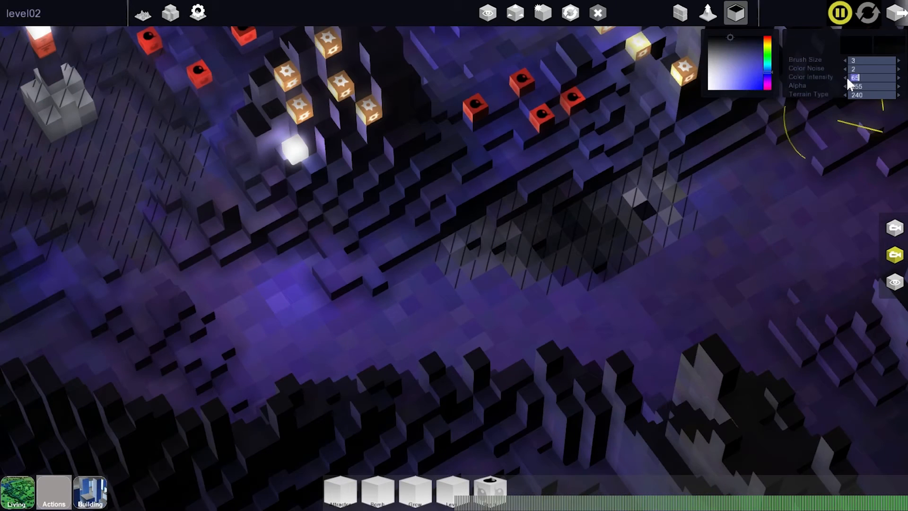
pyautogui.moveTo(834, 78); pyautogui.dragTo(836, 79)
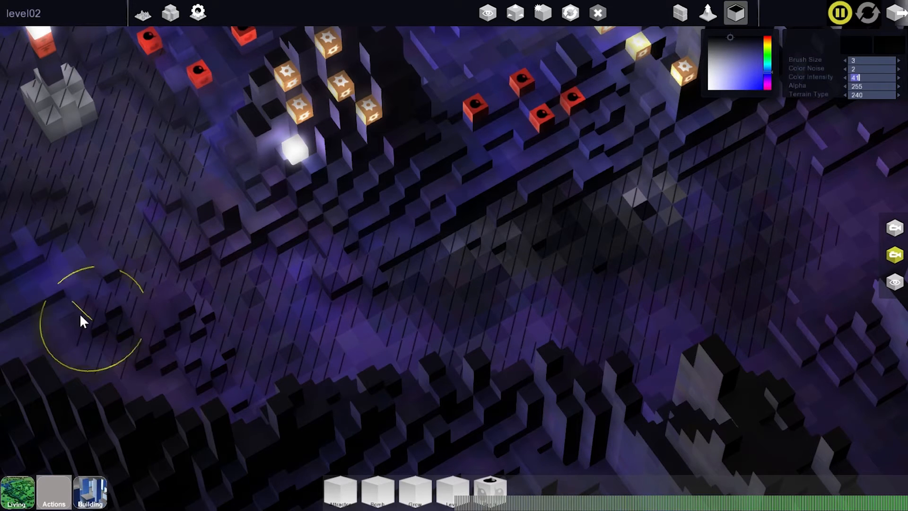
pyautogui.moveTo(537, 307)
pyautogui.mouseDown(button='middle')
pyautogui.moveTo(560, 223)
pyautogui.moveTo(545, 216)
pyautogui.moveTo(540, 226)
pyautogui.moveTo(549, 211)
pyautogui.moveTo(485, 319)
pyautogui.moveTo(489, 300)
pyautogui.moveTo(627, 251)
pyautogui.moveTo(596, 280)
pyautogui.mouseUp(button='middle')
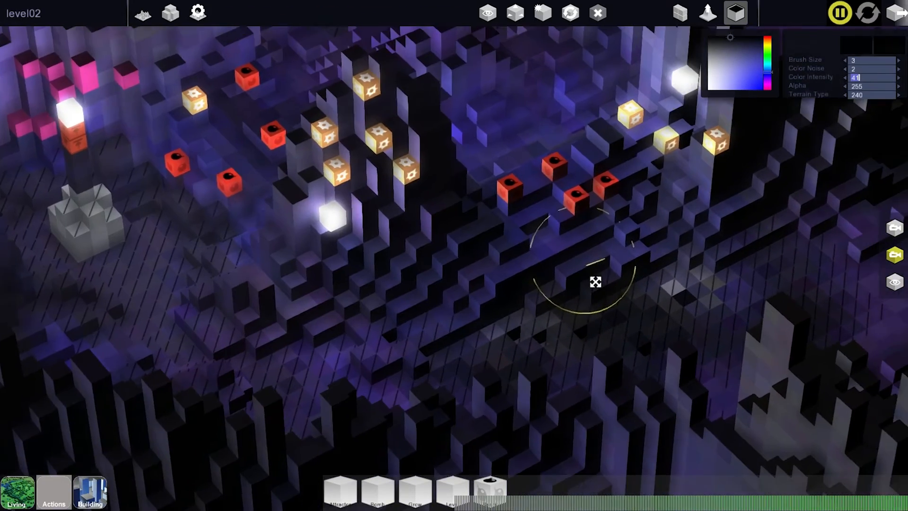
# Build a 4 by 4 by 4 box of blocks on the painted valley floor as a new pillar base.
pyautogui.click(515, 13)
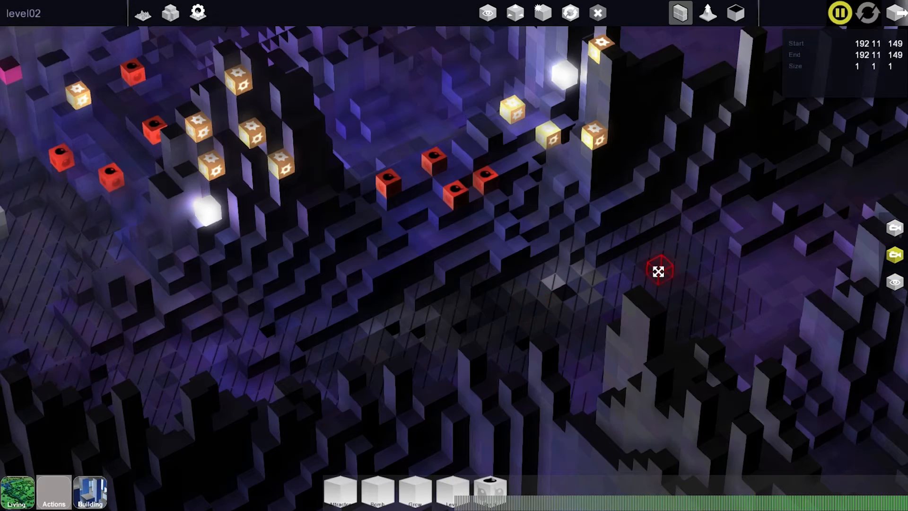
pyautogui.moveTo(659, 272); pyautogui.dragTo(727, 234)
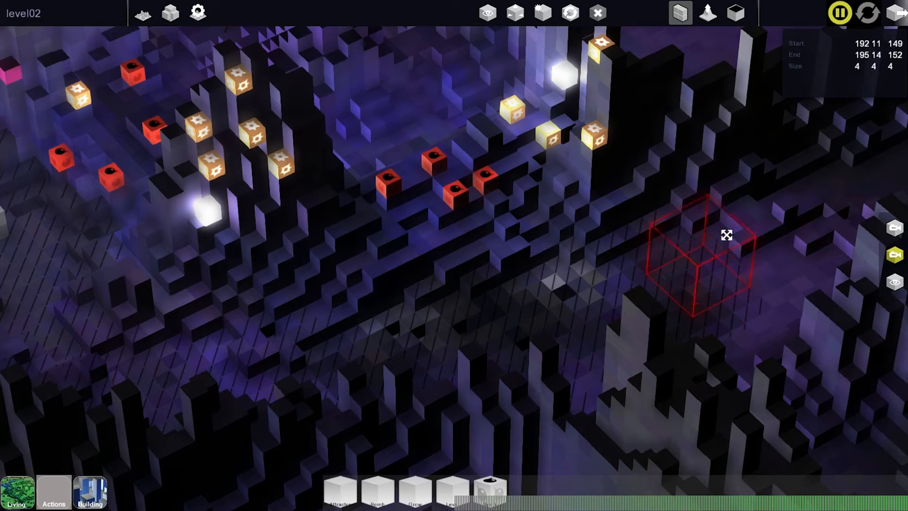
pyautogui.click(726, 235)
pyautogui.click(736, 13)
pyautogui.moveTo(668, 309); pyautogui.dragTo(429, 309, button='middle')
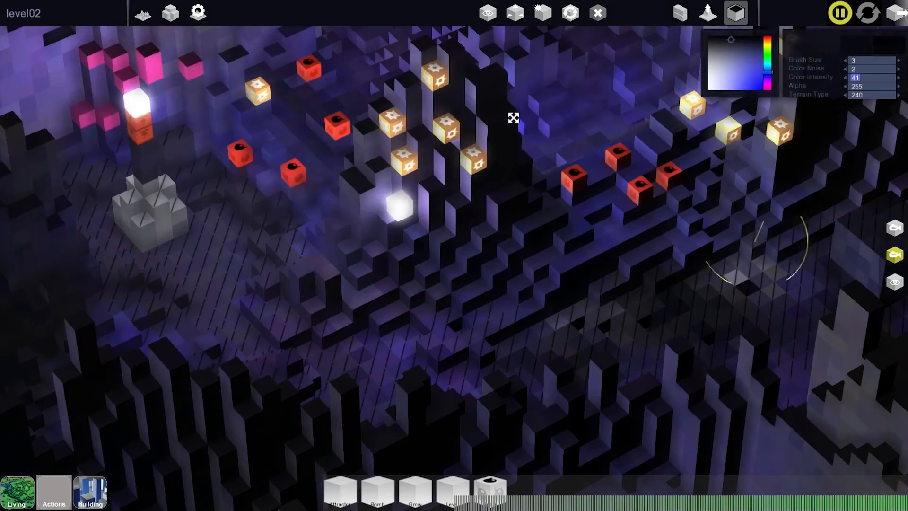
# Cover the top of the new valley pillar with a 2 by 2 group of Gate blocks.
pyautogui.click(515, 13)
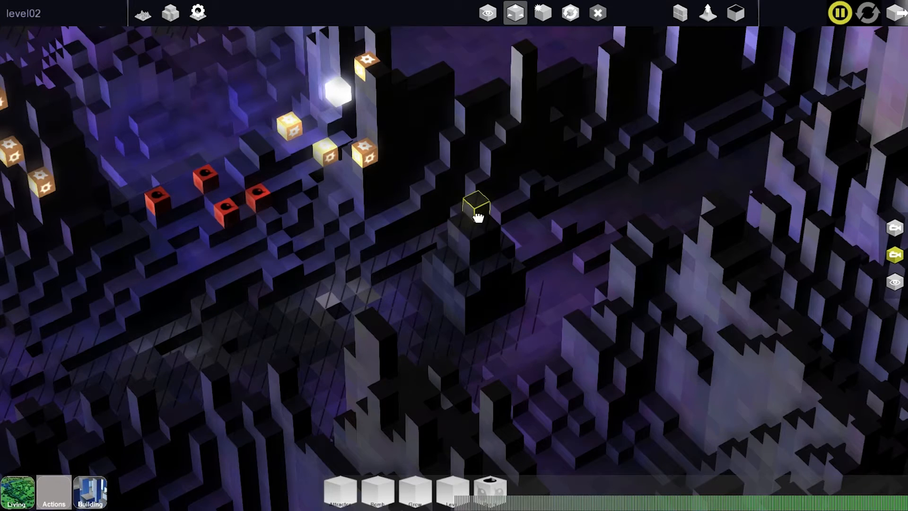
pyautogui.moveTo(436, 241); pyautogui.dragTo(263, 267, button='middle')
pyautogui.moveTo(220, 301); pyautogui.dragTo(197, 275, button='middle')
pyautogui.moveTo(862, 287); pyautogui.dragTo(802, 293, button='middle')
pyautogui.moveTo(757, 265); pyautogui.dragTo(811, 288)
pyautogui.moveTo(800, 333); pyautogui.dragTo(551, 265, button='middle')
pyautogui.scroll(2, 551, 265)
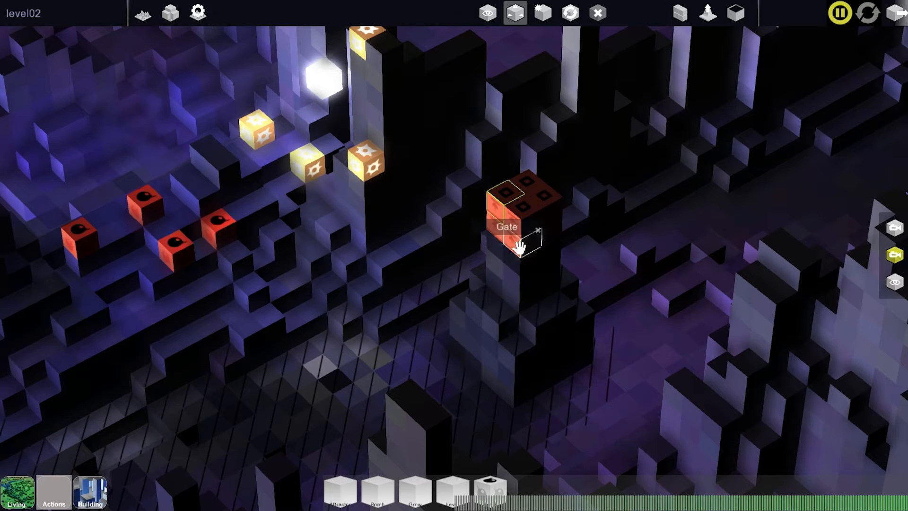
# Place a white light on top of the Gate blocks of the new valley pillar.
pyautogui.click(324, 80)
pyautogui.moveTo(324, 80); pyautogui.dragTo(514, 207)
pyautogui.moveTo(527, 200); pyautogui.dragTo(515, 169, button='right')
pyautogui.moveTo(527, 134); pyautogui.dragTo(438, 257, button='right')
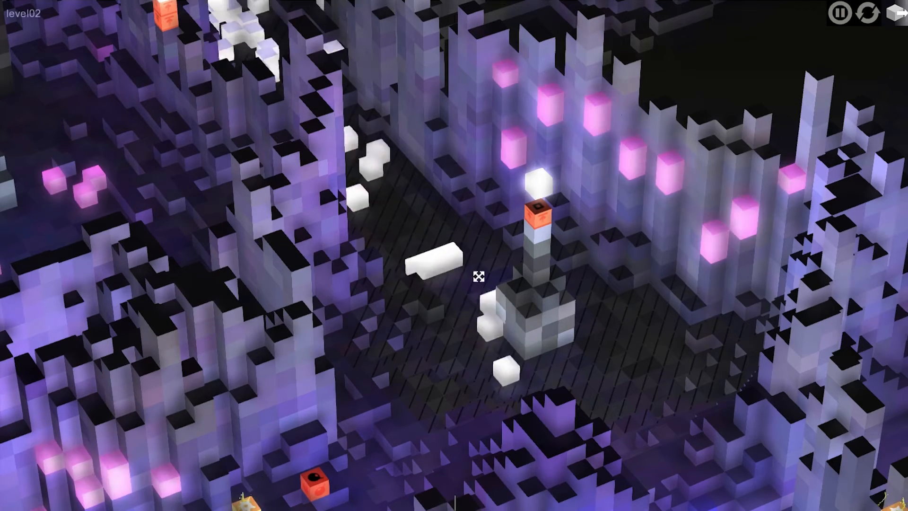
# Playtest the valley by moving pink crystals from the cliff columns into the white fluid around the Gate pillar.
pyautogui.moveTo(505, 311); pyautogui.dragTo(429, 233)
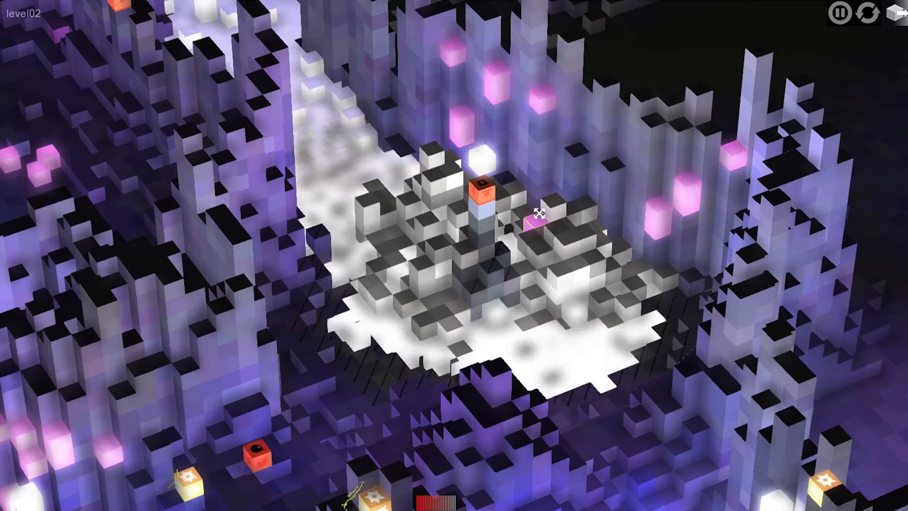
pyautogui.moveTo(517, 236); pyautogui.dragTo(537, 204)
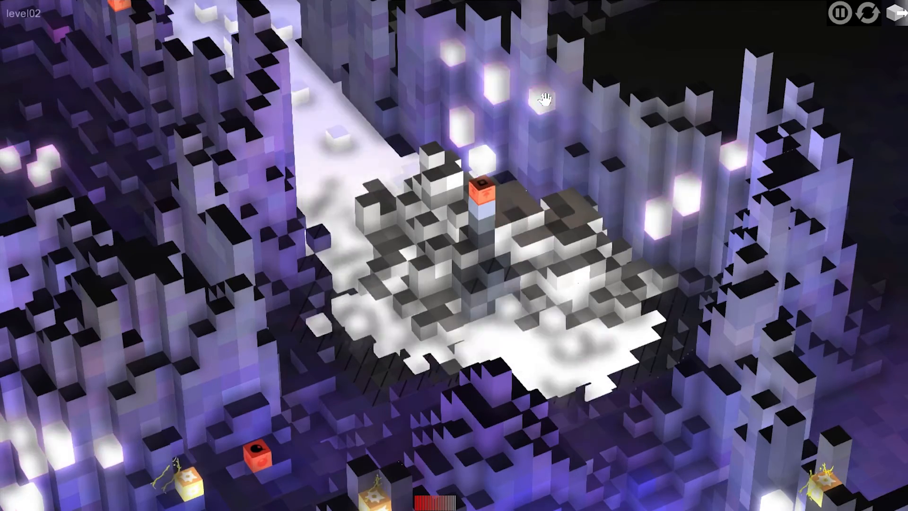
pyautogui.moveTo(545, 99); pyautogui.dragTo(585, 213)
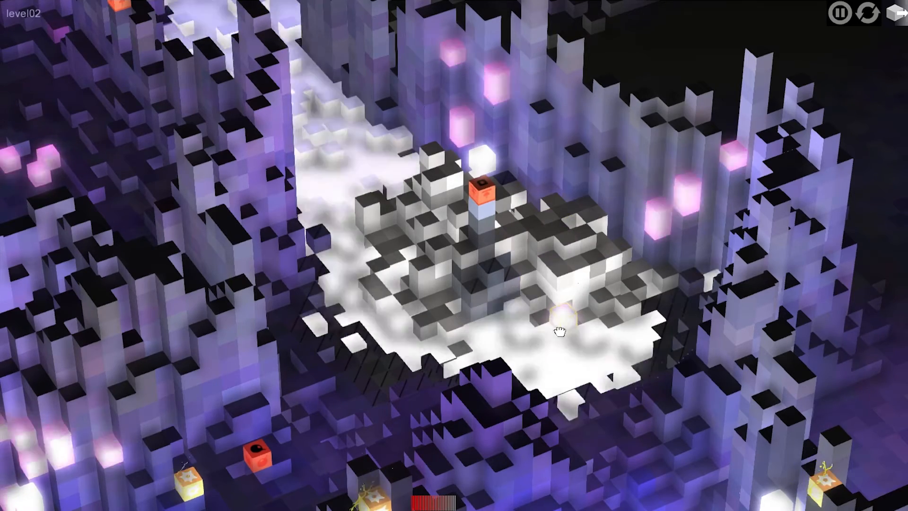
pyautogui.moveTo(552, 341)
pyautogui.mouseDown()
pyautogui.moveTo(569, 316)
pyautogui.moveTo(537, 236)
pyautogui.moveTo(551, 221)
pyautogui.moveTo(511, 226)
pyautogui.mouseUp()
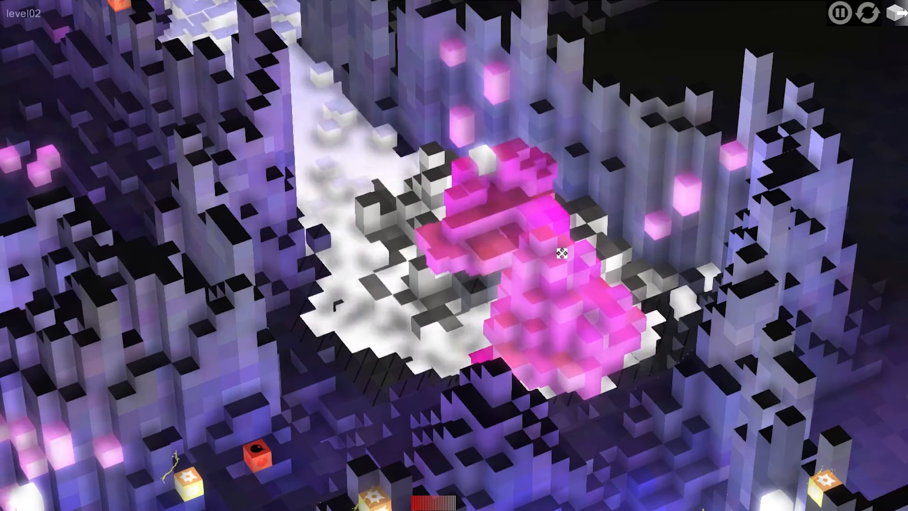
# Test blasting through the terrain below the valley by repositioning two Bomb blocks and setting a Spark block on each.
pyautogui.moveTo(265, 425); pyautogui.dragTo(381, 248)
pyautogui.moveTo(402, 313); pyautogui.dragTo(376, 229)
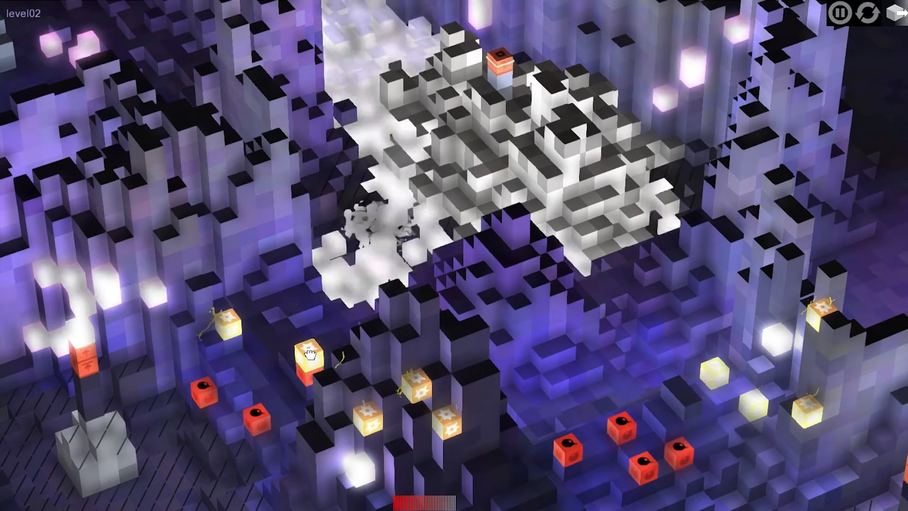
pyautogui.moveTo(322, 363); pyautogui.dragTo(319, 318)
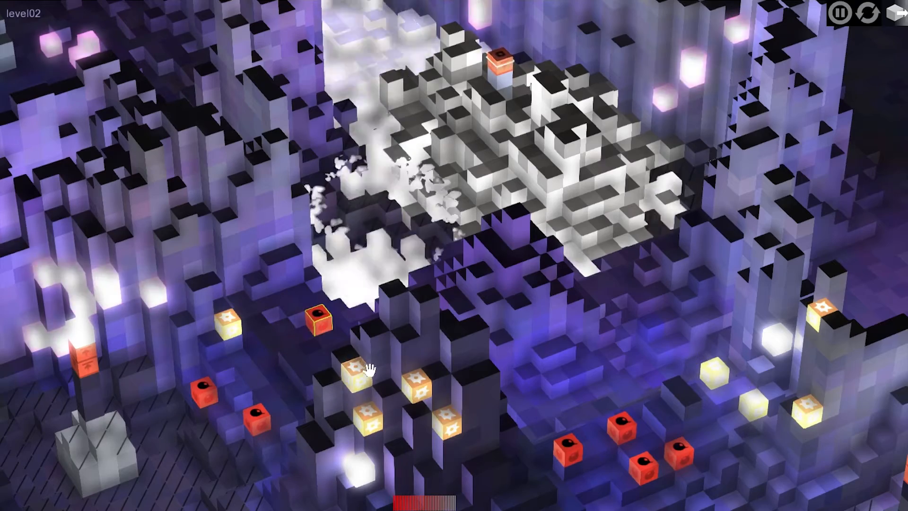
pyautogui.moveTo(357, 376); pyautogui.dragTo(320, 312)
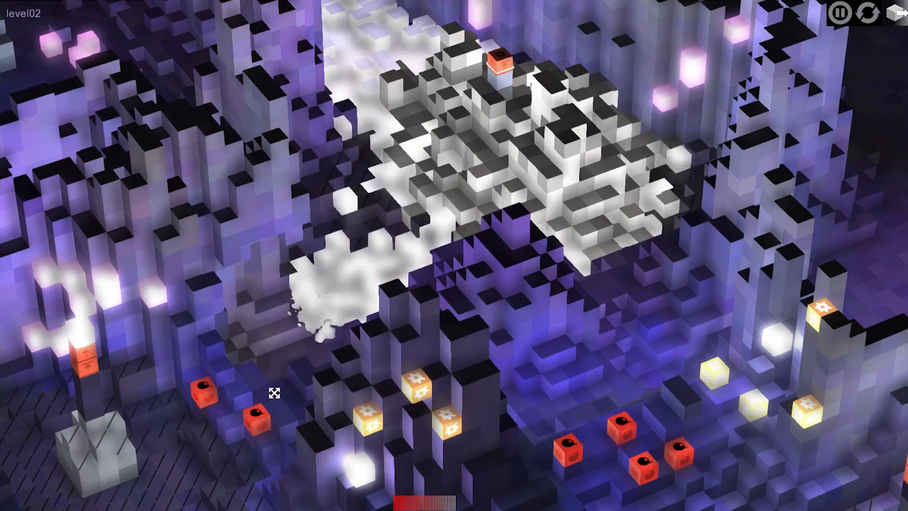
pyautogui.moveTo(218, 388); pyautogui.dragTo(260, 359)
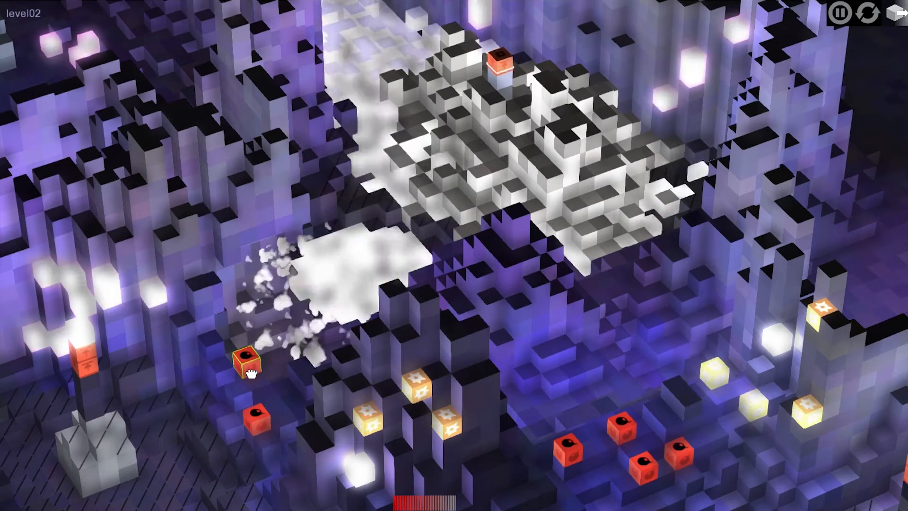
pyautogui.moveTo(417, 384); pyautogui.dragTo(260, 362)
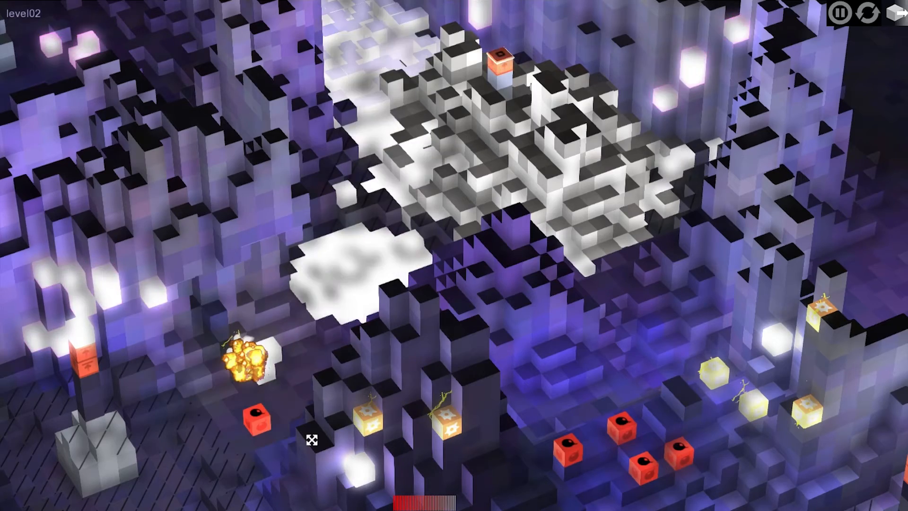
# Test blasting the blue terrain beside the purple peak by moving three more Bomb blocks and igniting them with Spark blocks.
pyautogui.moveTo(302, 434); pyautogui.dragTo(196, 325)
pyautogui.moveTo(577, 304); pyautogui.dragTo(571, 177)
pyautogui.moveTo(656, 240); pyautogui.dragTo(572, 161)
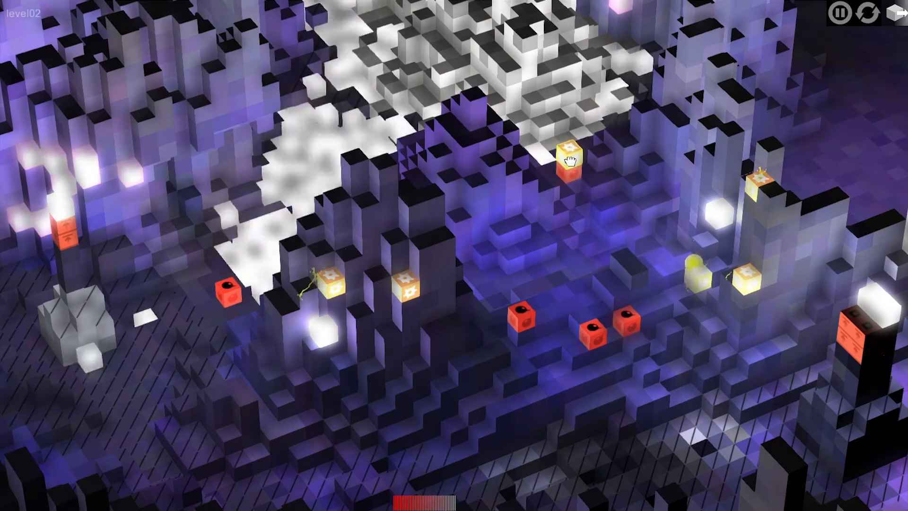
pyautogui.moveTo(597, 333); pyautogui.dragTo(611, 267)
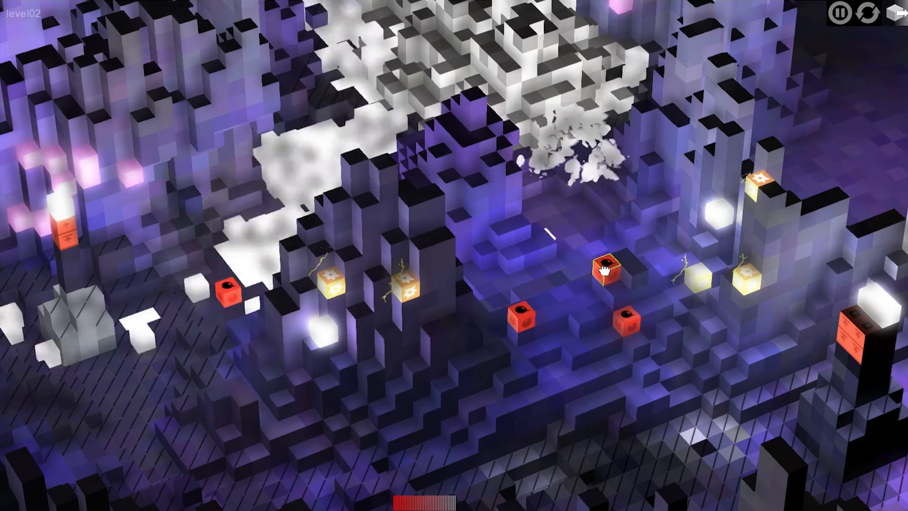
pyautogui.moveTo(698, 277); pyautogui.dragTo(618, 257)
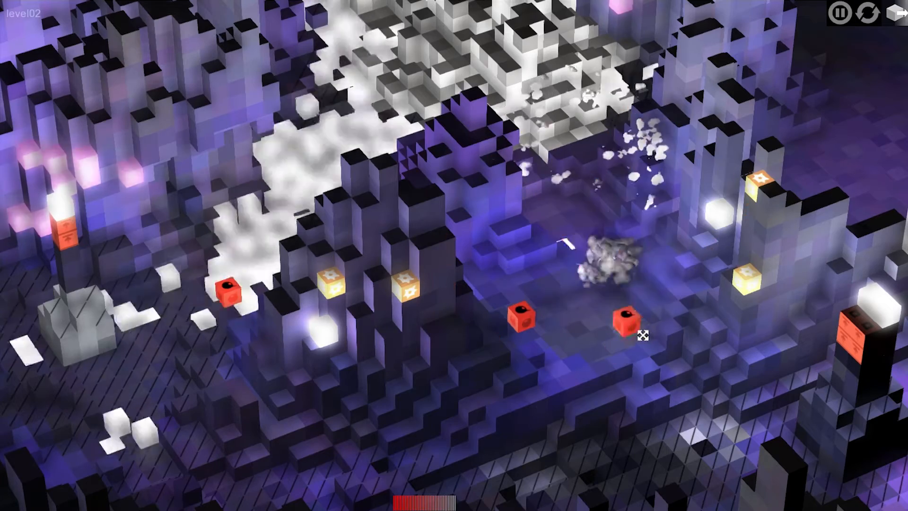
pyautogui.moveTo(653, 325)
pyautogui.mouseDown()
pyautogui.moveTo(709, 299)
pyautogui.moveTo(655, 331)
pyautogui.mouseUp()
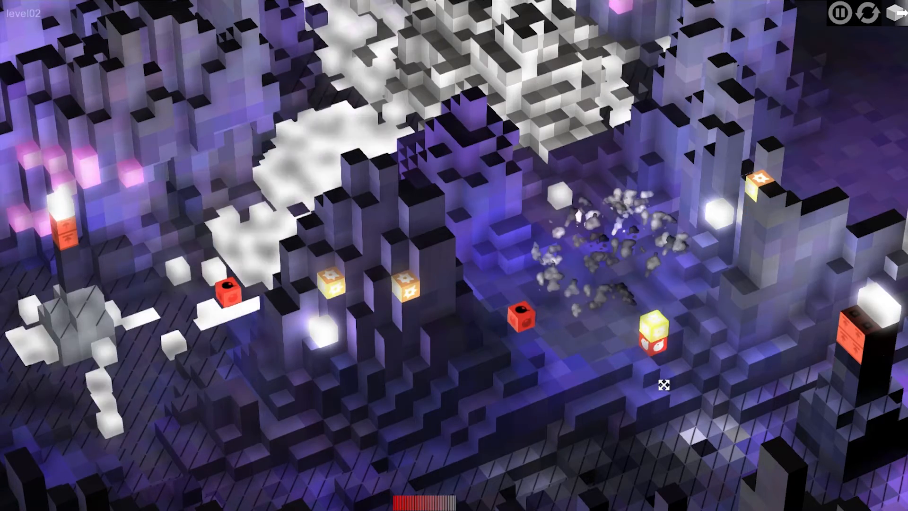
# Move the remaining Bomb block on the blue terrain to the valley edge behind the purple peak and ignite it with a Spark block.
pyautogui.moveTo(587, 406); pyautogui.dragTo(604, 416)
pyautogui.moveTo(566, 385); pyautogui.dragTo(481, 391)
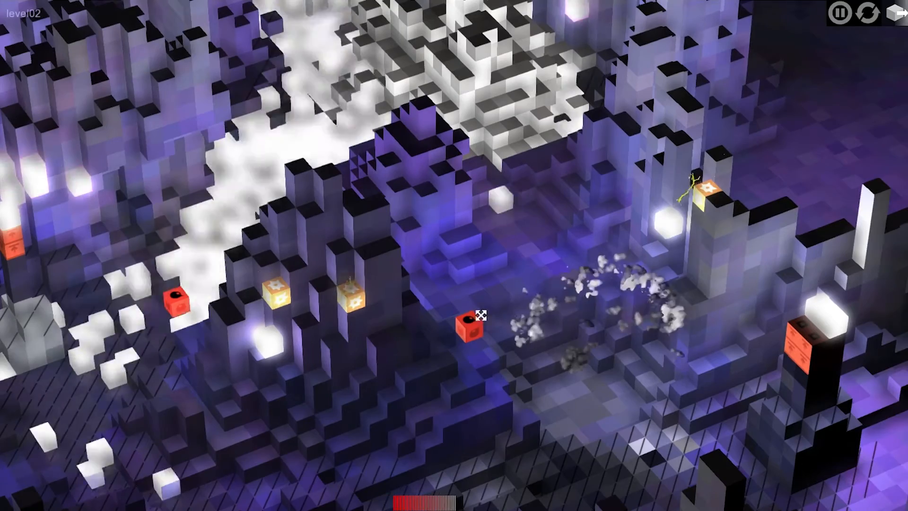
pyautogui.moveTo(525, 259); pyautogui.dragTo(546, 329)
pyautogui.moveTo(545, 328); pyautogui.dragTo(606, 316, button='right')
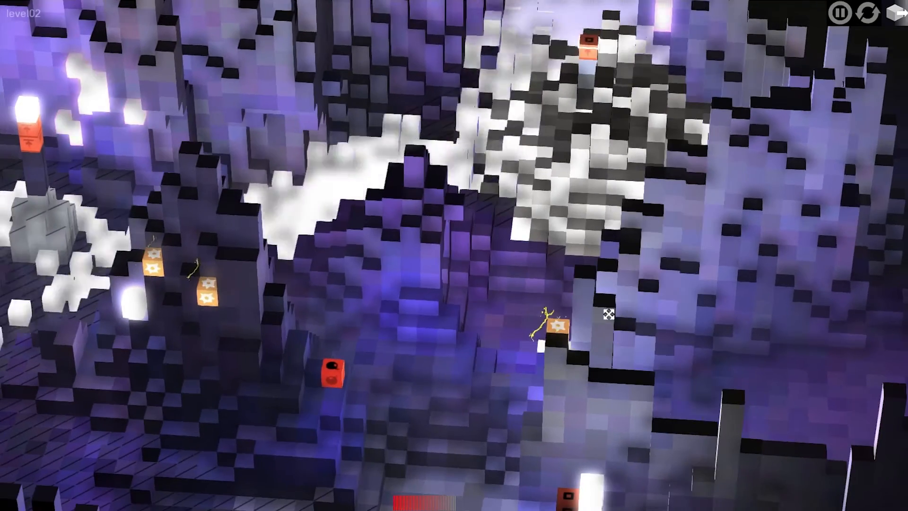
pyautogui.moveTo(341, 373); pyautogui.dragTo(481, 204)
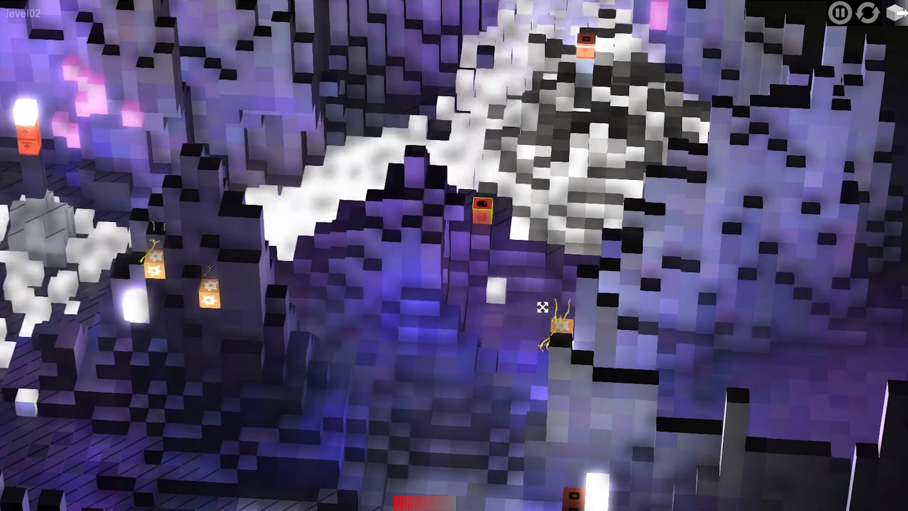
pyautogui.moveTo(562, 326); pyautogui.dragTo(477, 202)
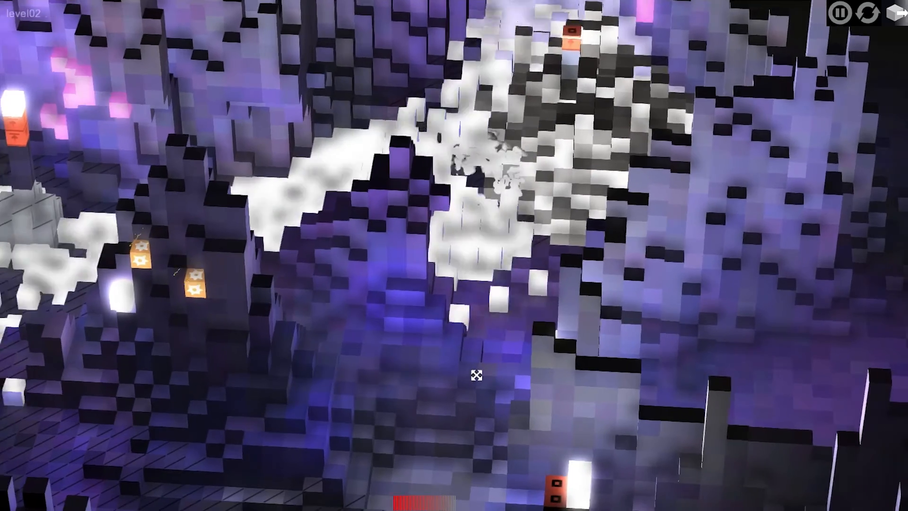
# Playtest the fluid's spread around the lower Gate pillar by placing pink crystals into it beside the pillar.
pyautogui.moveTo(476, 376); pyautogui.dragTo(406, 350, button='right')
pyautogui.moveTo(475, 360); pyautogui.dragTo(411, 300)
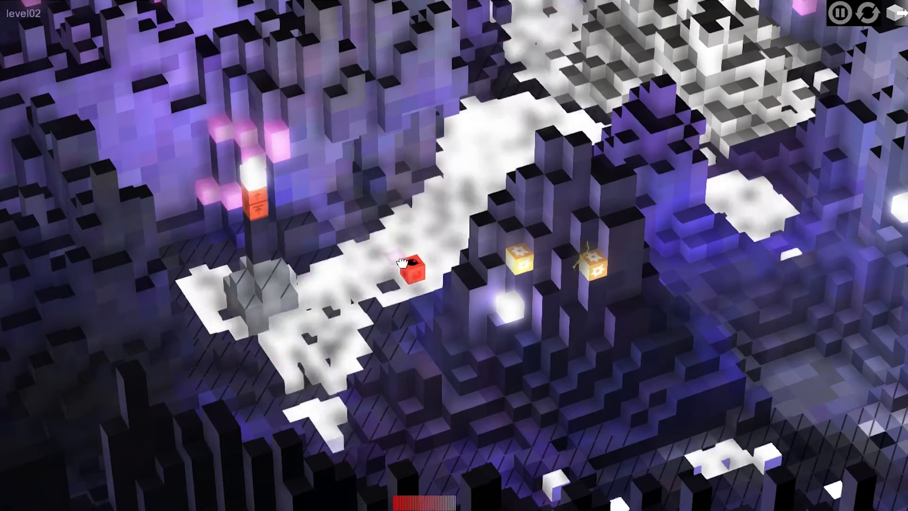
pyautogui.click(397, 277)
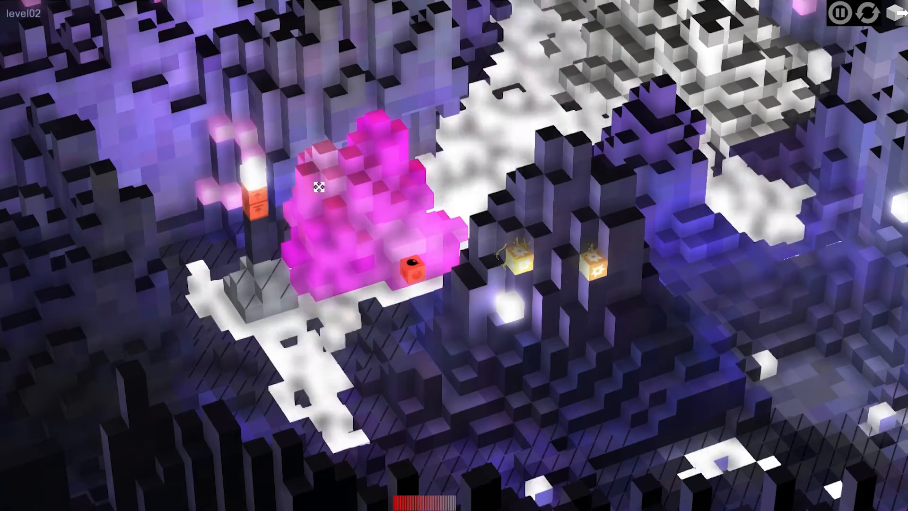
pyautogui.moveTo(375, 290); pyautogui.dragTo(198, 213)
pyautogui.moveTo(417, 243); pyautogui.dragTo(544, 322)
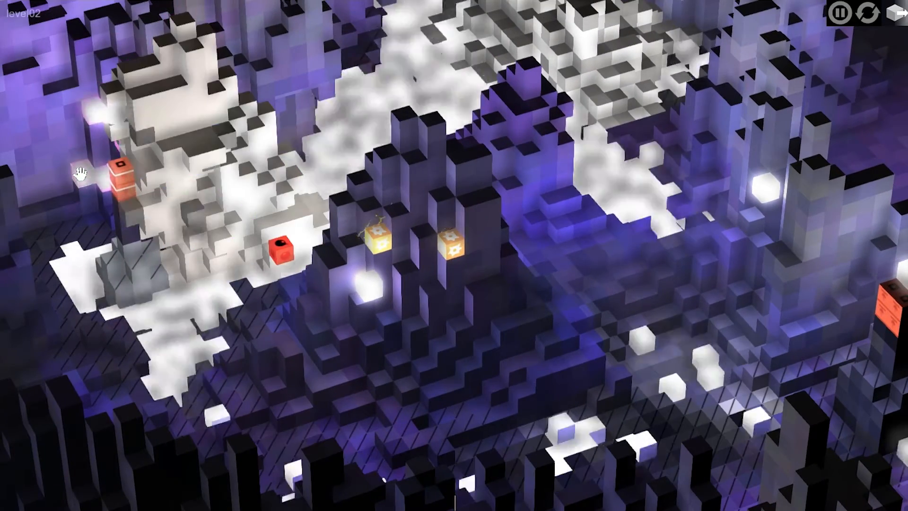
pyautogui.moveTo(379, 264); pyautogui.dragTo(311, 234)
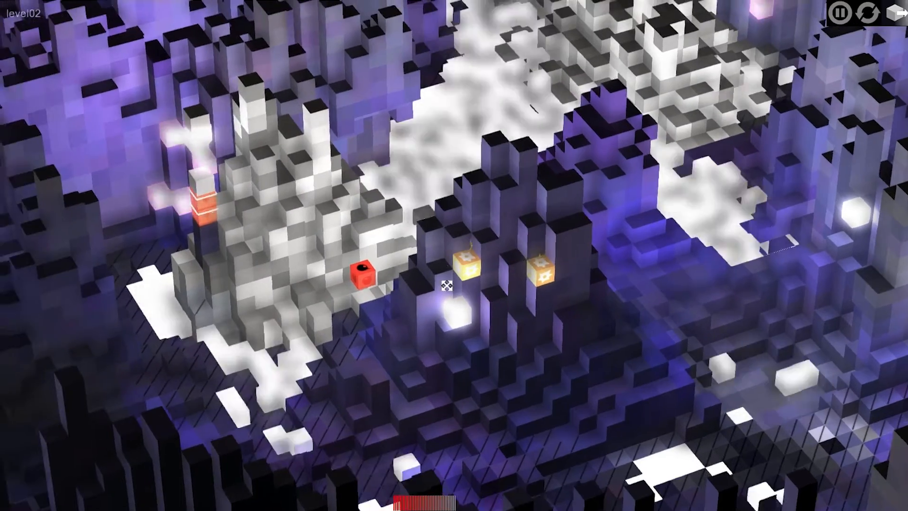
# Test blocking the fluid with pink crystals placed in front of the dark double Gate pillar, and return to the editor.
pyautogui.moveTo(487, 286); pyautogui.dragTo(517, 289)
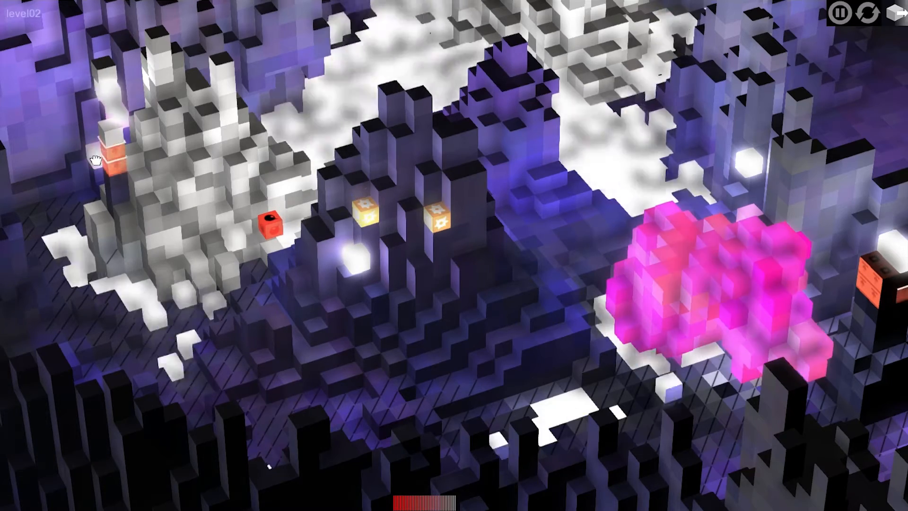
pyautogui.moveTo(799, 356); pyautogui.dragTo(543, 325)
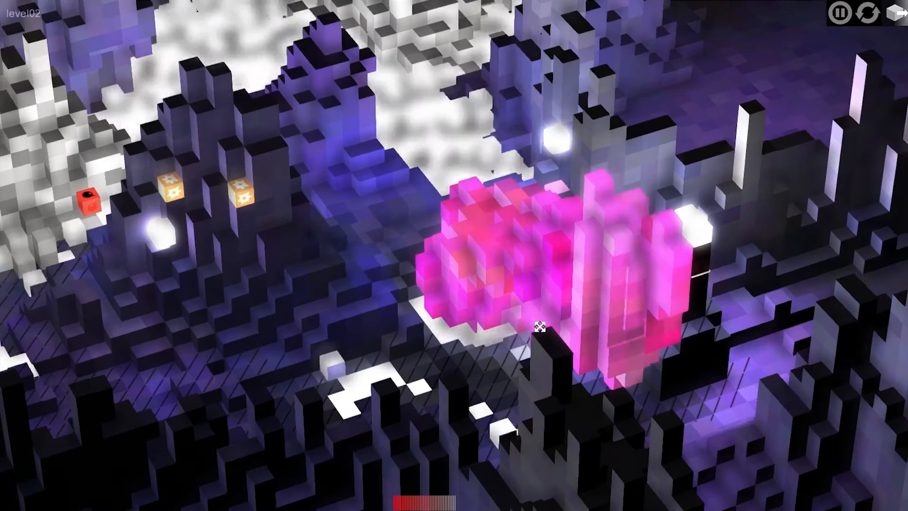
pyautogui.scroll(3, 547, 308)
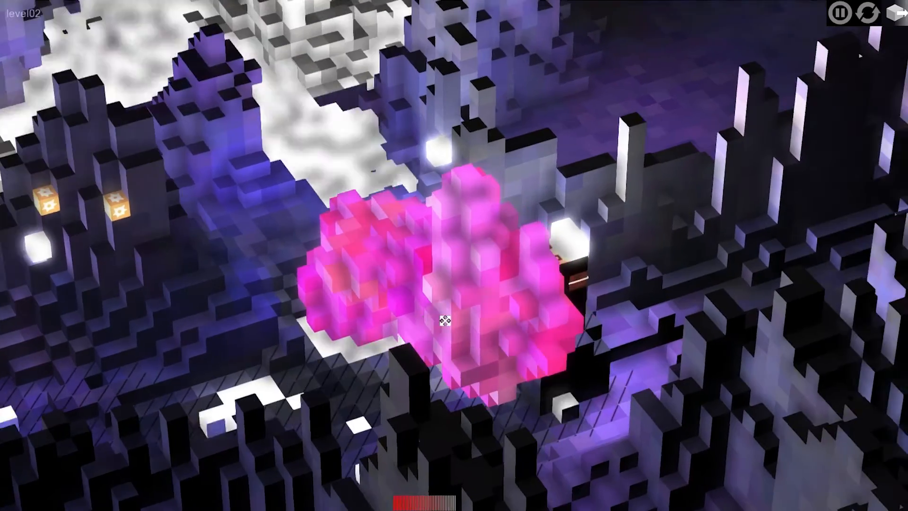
pyautogui.moveTo(445, 321); pyautogui.dragTo(541, 254)
pyautogui.scroll(3, 483, 286)
pyautogui.moveTo(483, 286); pyautogui.dragTo(391, 233)
pyautogui.moveTo(322, 162); pyautogui.dragTo(394, 165)
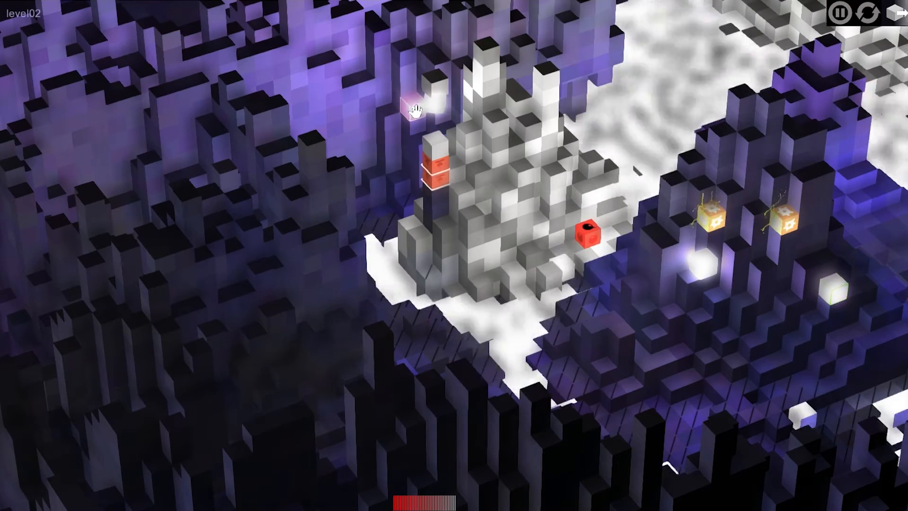
pyautogui.moveTo(814, 251); pyautogui.dragTo(487, 164)
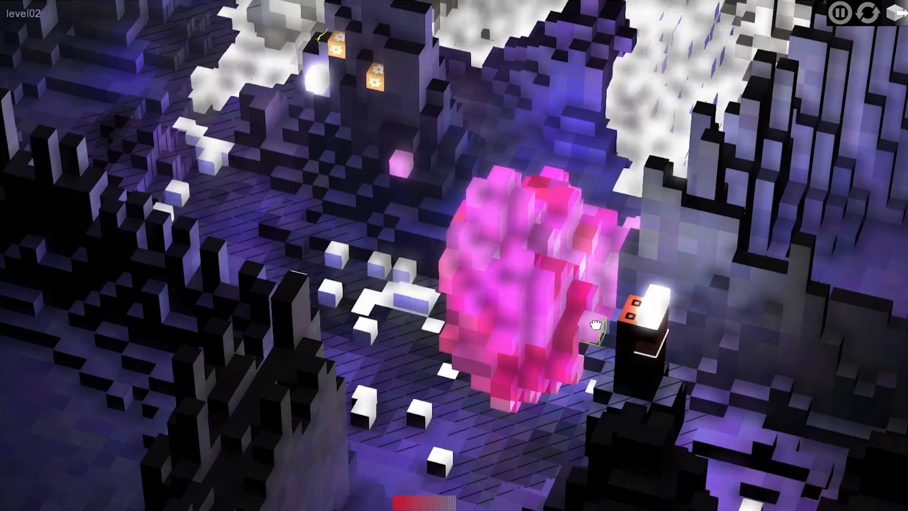
pyautogui.moveTo(606, 351); pyautogui.dragTo(435, 285)
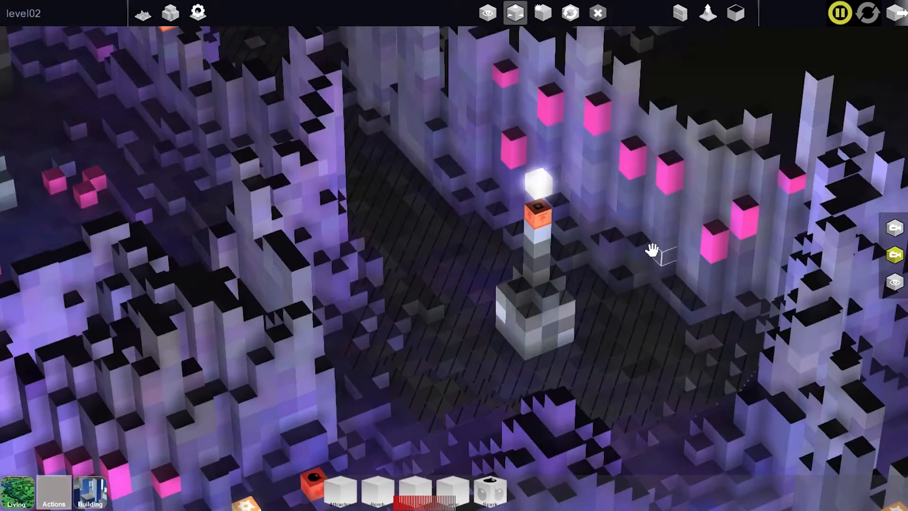
# Remove the Gate assignment from the blocks on the side of the dark double pillar.
pyautogui.moveTo(651, 251); pyautogui.dragTo(418, 225)
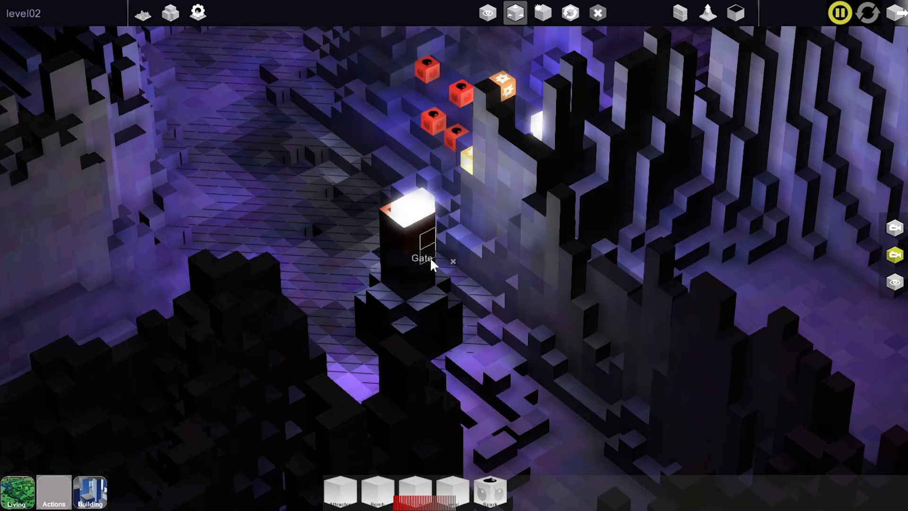
pyautogui.click(454, 261)
# Delete the protruding terrain blocks along the foot of the crystal cliff behind the valley's Gate pillar.
pyautogui.moveTo(614, 262); pyautogui.dragTo(387, 219, button='right')
pyautogui.moveTo(388, 219); pyautogui.dragTo(510, 223, button='middle')
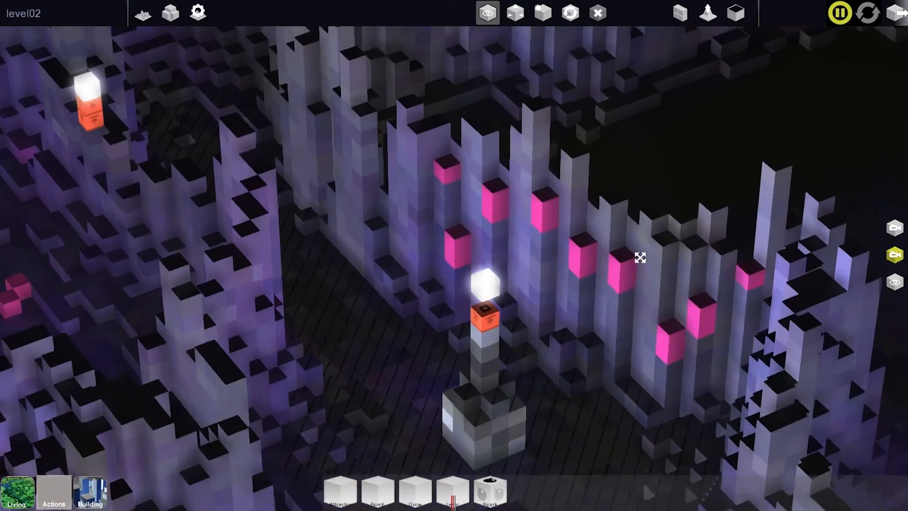
pyautogui.moveTo(640, 256); pyautogui.dragTo(602, 207, button='middle')
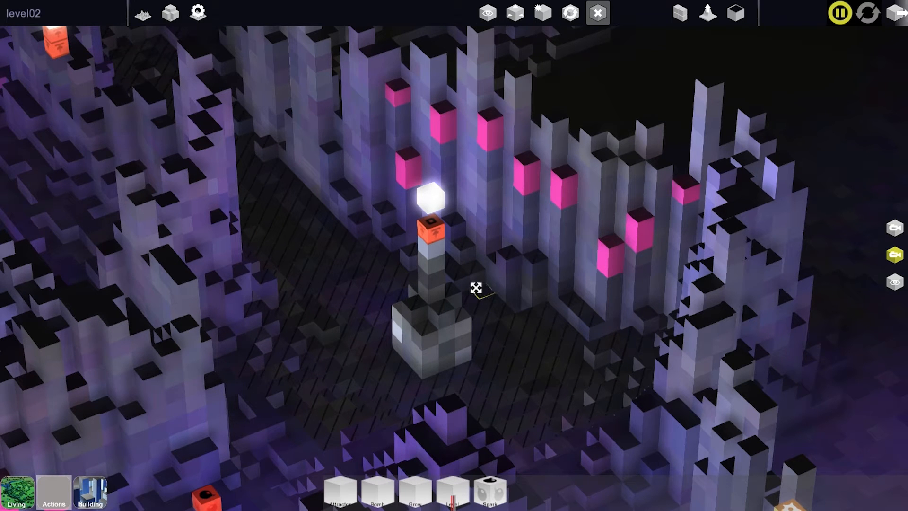
pyautogui.moveTo(539, 321); pyautogui.dragTo(510, 301, button='middle')
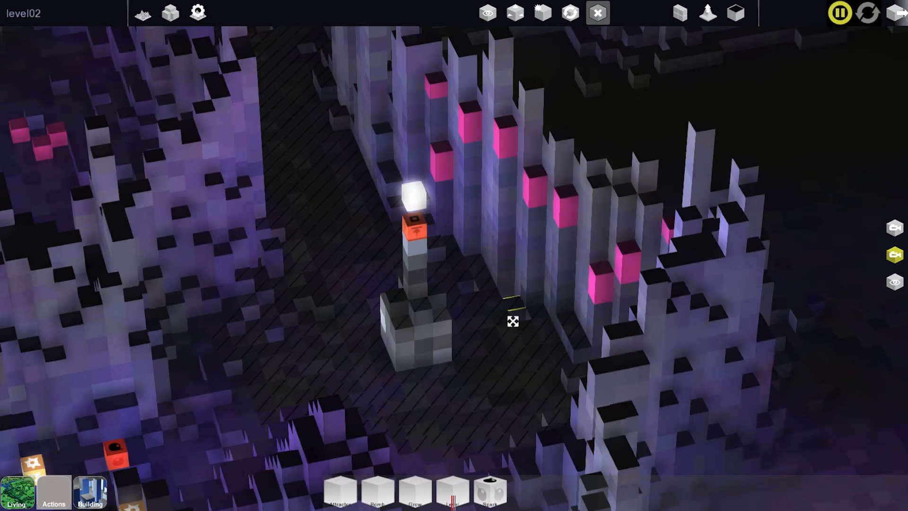
pyautogui.moveTo(515, 322); pyautogui.dragTo(490, 317, button='middle')
pyautogui.moveTo(553, 362); pyautogui.dragTo(437, 348, button='middle')
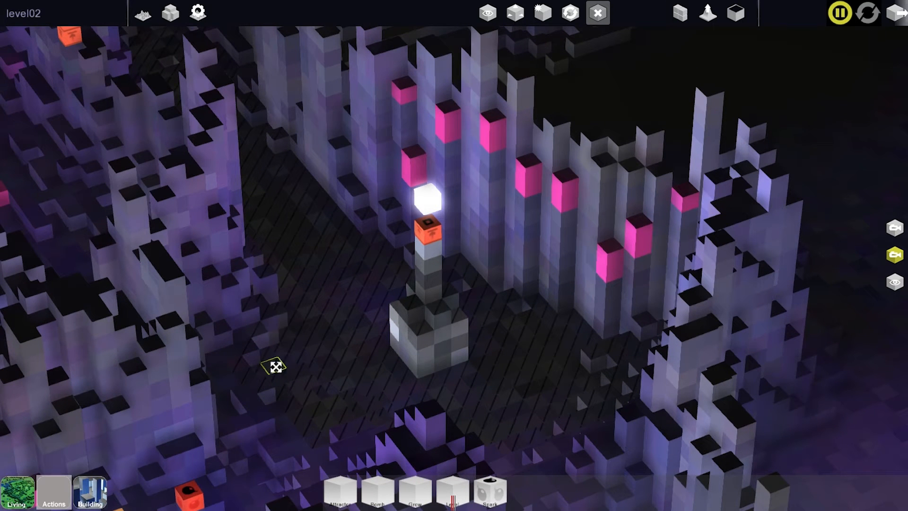
# Trim the upper outer blocks from the valley pillar's base and start a new playtest.
pyautogui.moveTo(422, 335); pyautogui.dragTo(464, 330, button='middle')
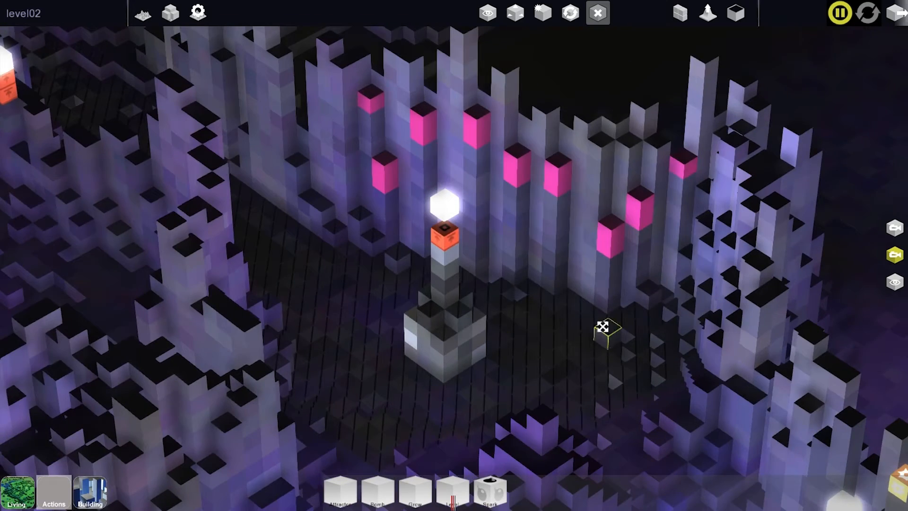
pyautogui.moveTo(607, 360); pyautogui.dragTo(561, 346, button='middle')
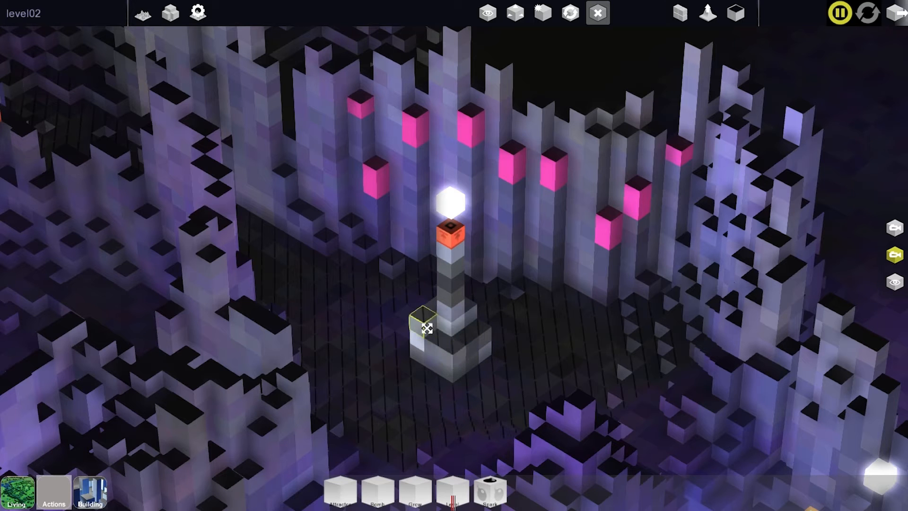
pyautogui.moveTo(528, 360); pyautogui.dragTo(418, 314, button='middle')
pyautogui.press('space')
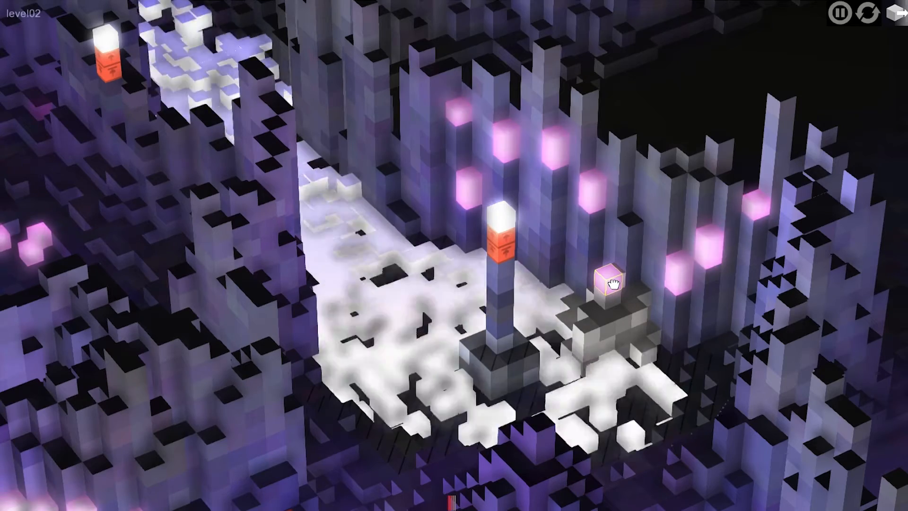
# In the playtest, grow terrain and pink crystals across the flooded valley beside its Gate pillar to hold back the fluid.
pyautogui.moveTo(614, 284); pyautogui.dragTo(430, 270)
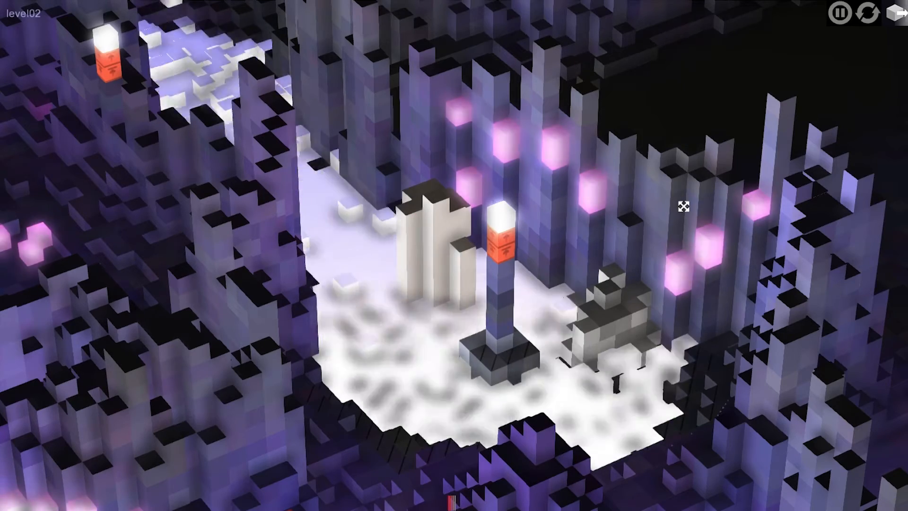
pyautogui.moveTo(713, 242); pyautogui.dragTo(416, 310)
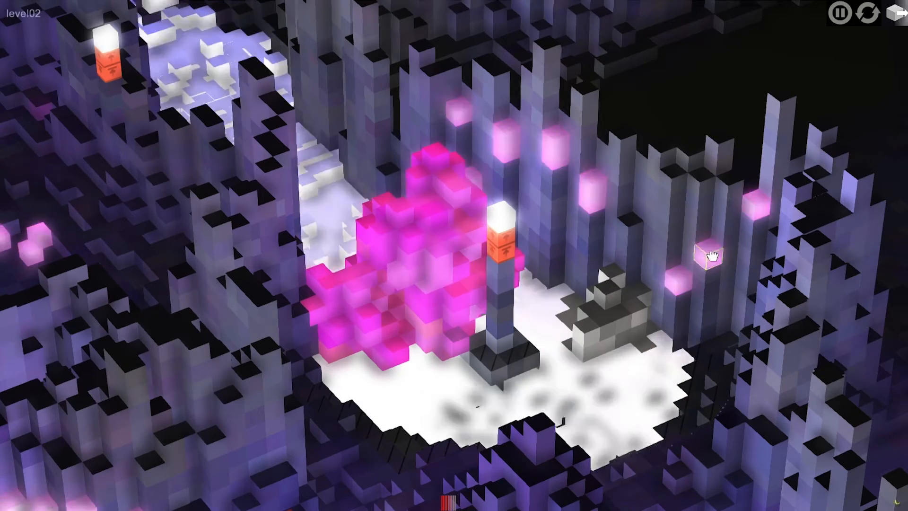
pyautogui.moveTo(709, 254); pyautogui.dragTo(483, 255)
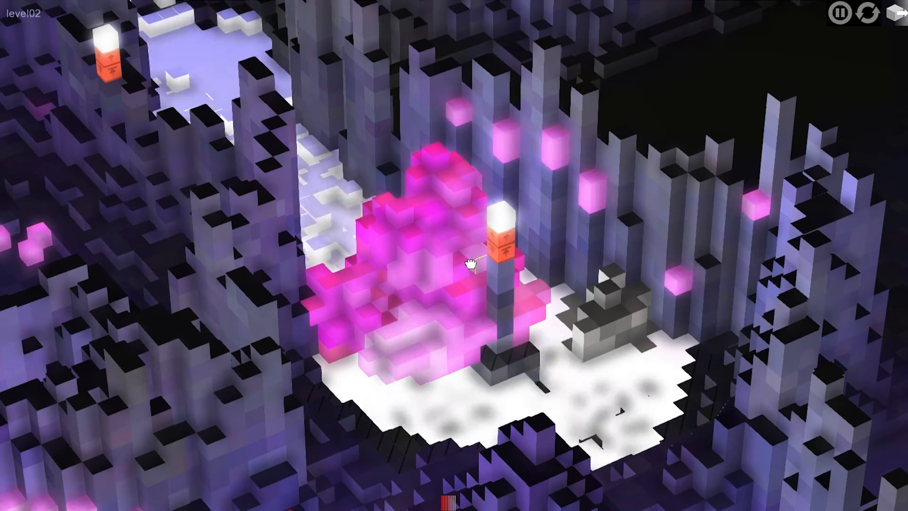
# Set off Bomb blocks with Spark blocks between the flooded valley and the Gate pillar beside the crystal wall.
pyautogui.moveTo(594, 357); pyautogui.dragTo(579, 180)
pyautogui.moveTo(300, 313); pyautogui.dragTo(378, 258)
pyautogui.moveTo(431, 316); pyautogui.dragTo(371, 258)
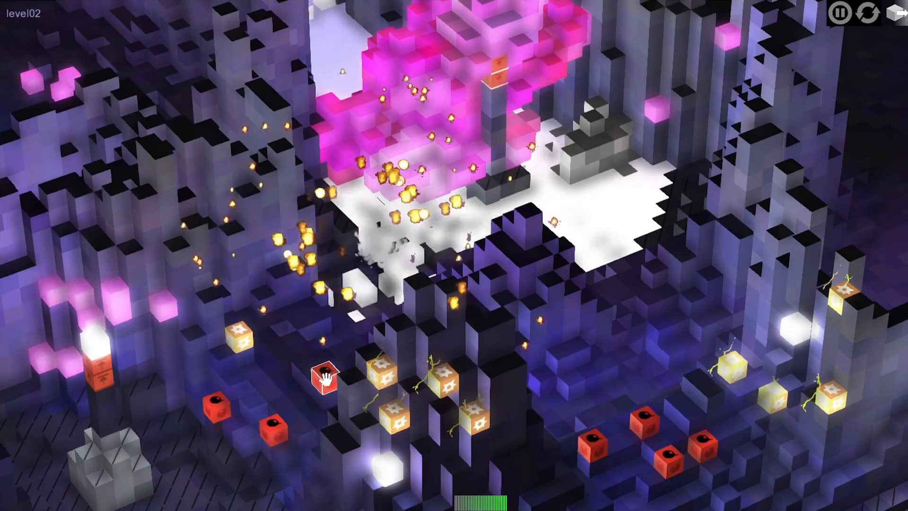
pyautogui.moveTo(322, 380); pyautogui.dragTo(311, 352)
pyautogui.moveTo(381, 373); pyautogui.dragTo(320, 333)
pyautogui.moveTo(339, 412); pyautogui.dragTo(349, 363)
pyautogui.moveTo(270, 346); pyautogui.dragTo(286, 338)
pyautogui.moveTo(446, 350); pyautogui.dragTo(292, 331)
# Set off further Bombs with Sparks at the fluid's edge on both sides of the purple rock peak.
pyautogui.moveTo(340, 364); pyautogui.dragTo(665, 227)
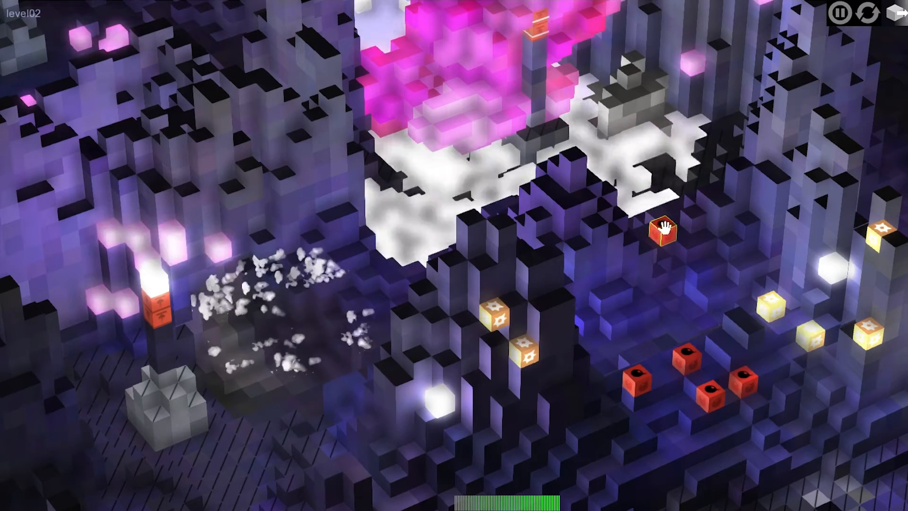
pyautogui.moveTo(766, 301); pyautogui.dragTo(665, 213)
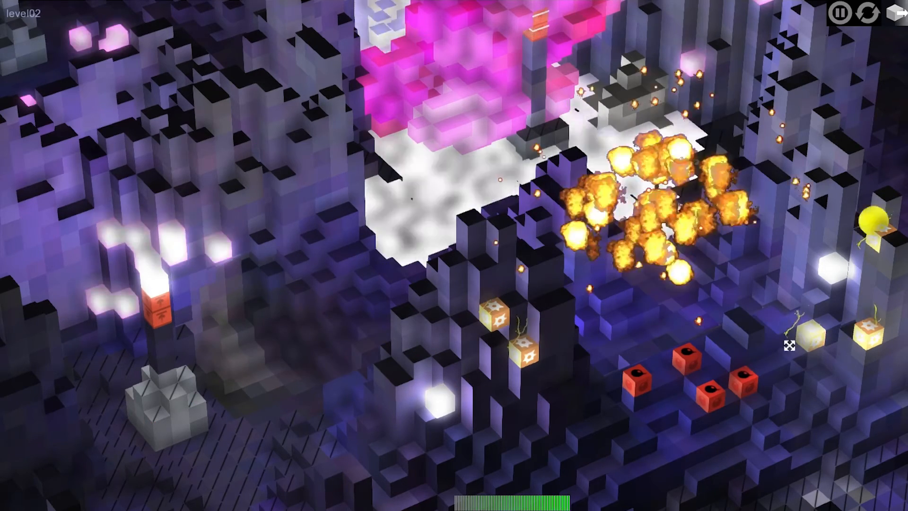
pyautogui.moveTo(689, 360); pyautogui.dragTo(391, 267)
pyautogui.moveTo(495, 313); pyautogui.dragTo(390, 251)
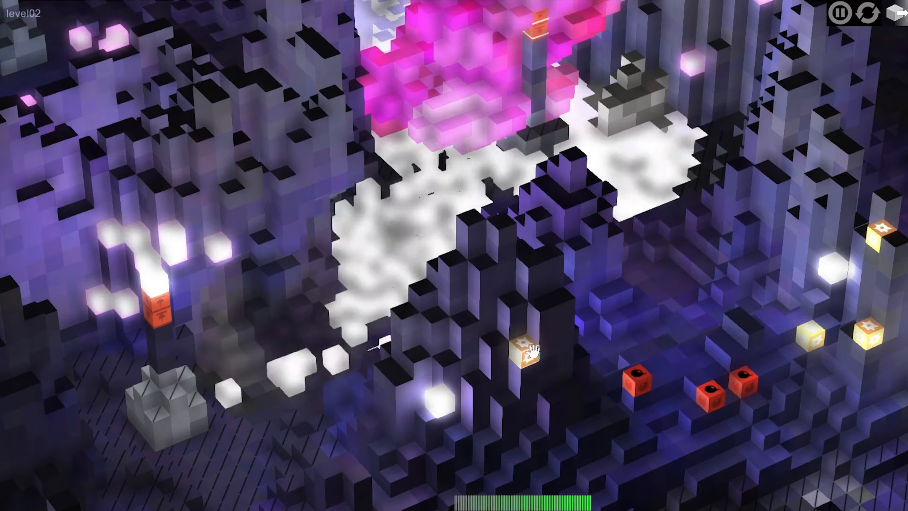
# Use the remaining Bombs and Sparks to blast a channel through the blue basin toward the dark double Gate pillar.
pyautogui.moveTo(632, 372); pyautogui.dragTo(704, 311)
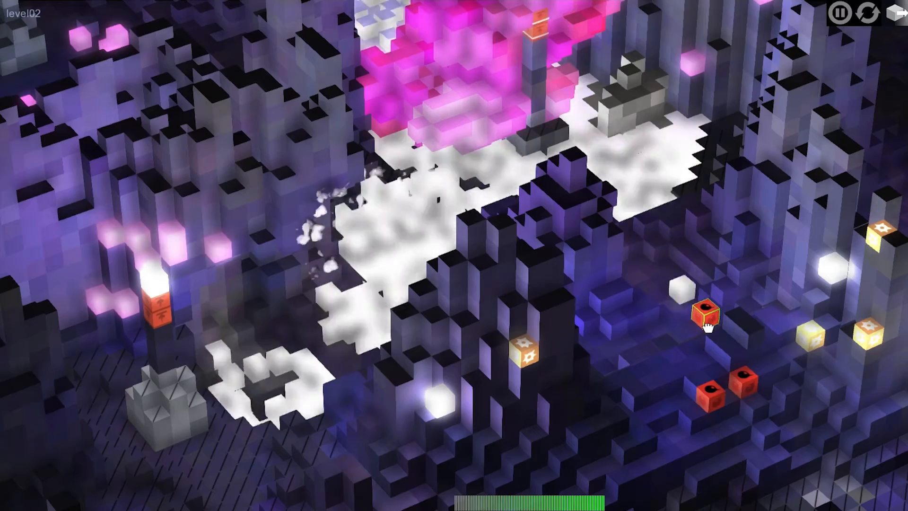
pyautogui.moveTo(652, 387); pyautogui.dragTo(450, 351)
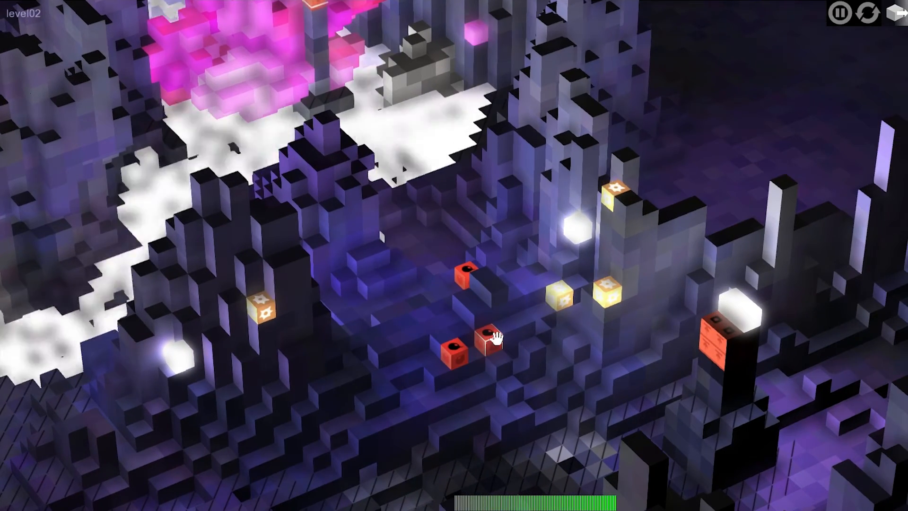
pyautogui.moveTo(560, 296); pyautogui.dragTo(514, 341)
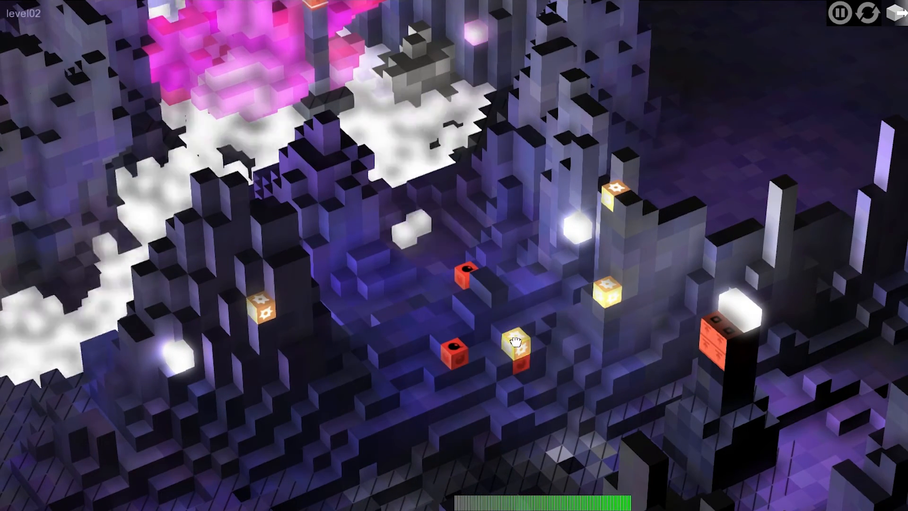
pyautogui.moveTo(275, 309); pyautogui.dragTo(470, 268)
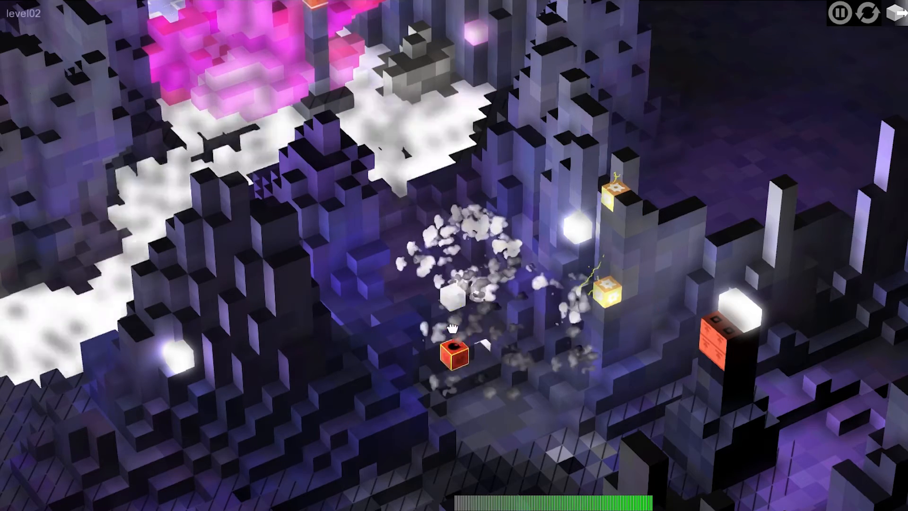
pyautogui.moveTo(453, 352); pyautogui.dragTo(402, 204)
pyautogui.moveTo(607, 291); pyautogui.dragTo(404, 191)
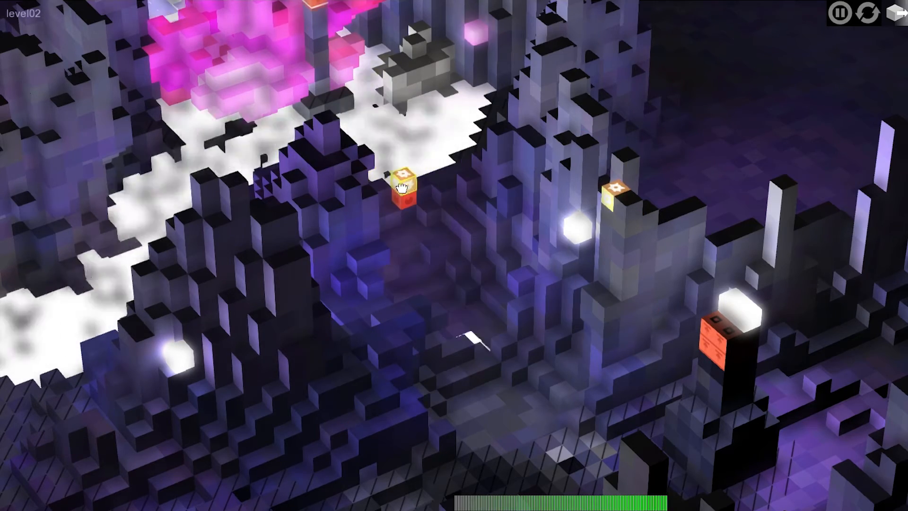
# Follow the fluid through both channels and grow pink crystals across the blasted basin toward the double Gate pillar.
pyautogui.moveTo(454, 282); pyautogui.dragTo(495, 290)
pyautogui.moveTo(353, 175); pyautogui.dragTo(415, 286)
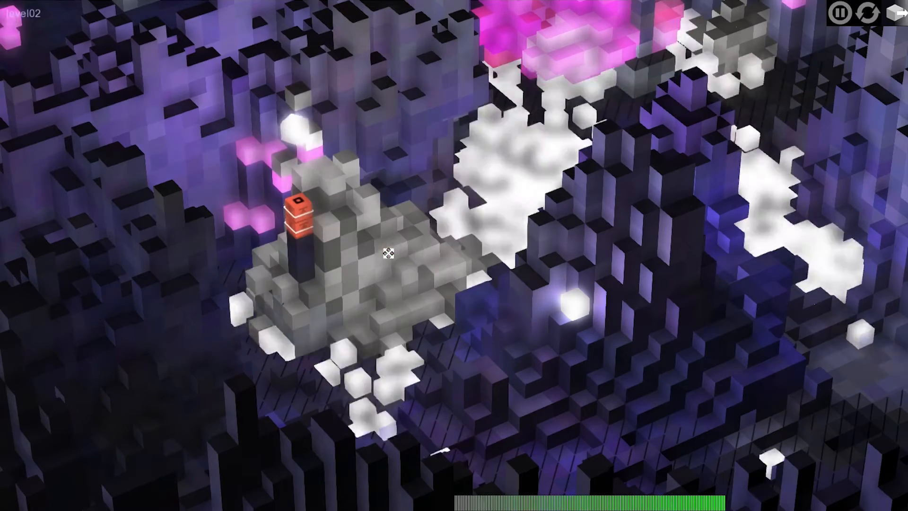
pyautogui.moveTo(460, 288); pyautogui.dragTo(364, 270)
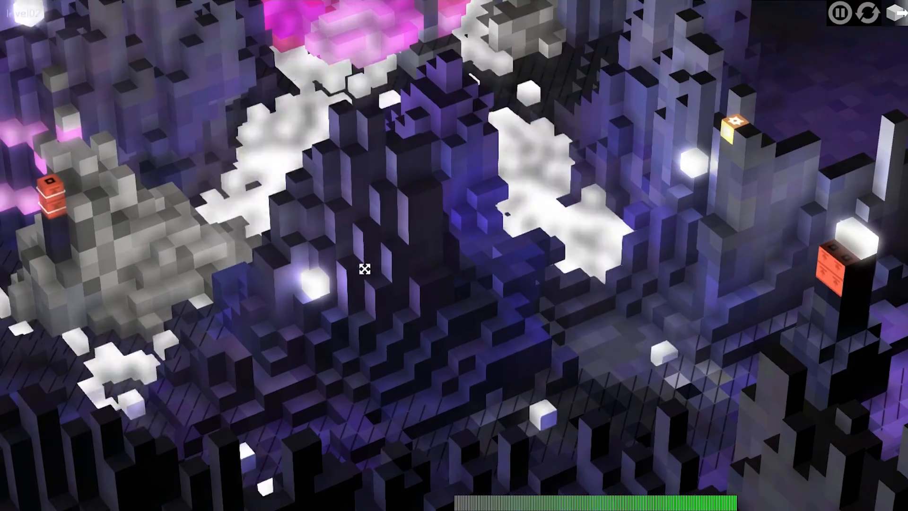
pyautogui.moveTo(331, 197); pyautogui.dragTo(377, 229)
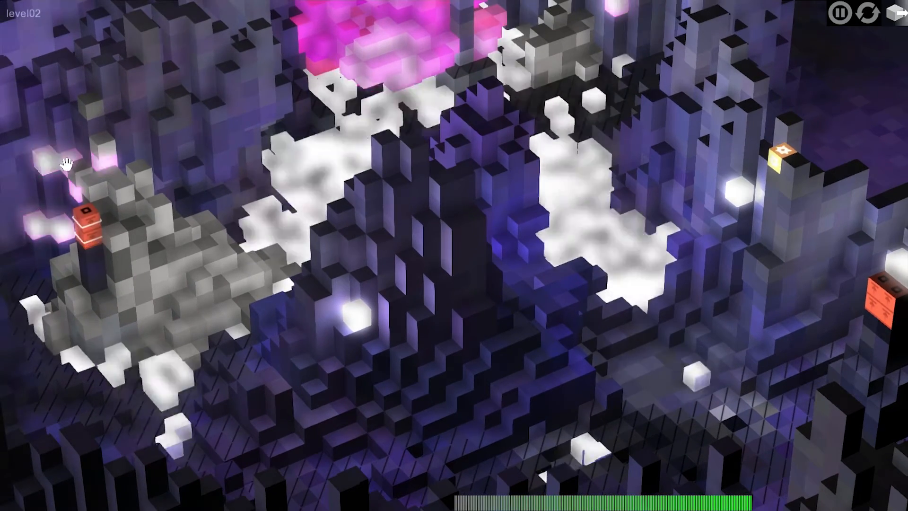
pyautogui.click(642, 276)
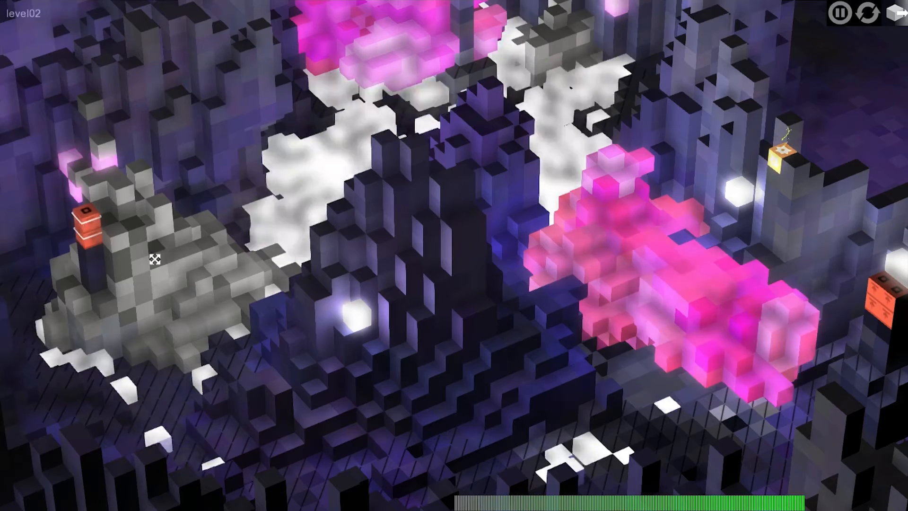
pyautogui.click(824, 343)
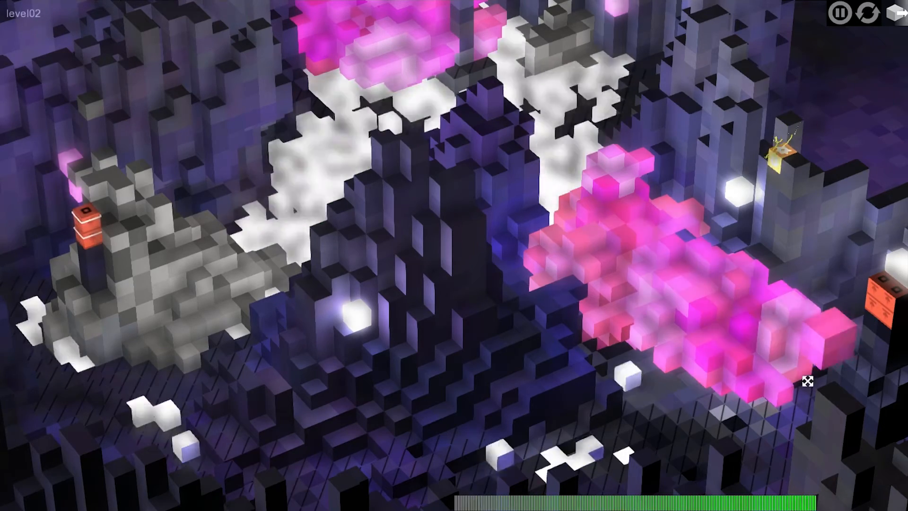
# Extend the pink crystals up to the double Gate pillar, inspect the flooded area, and return to the editor.
pyautogui.moveTo(653, 350); pyautogui.dragTo(586, 249)
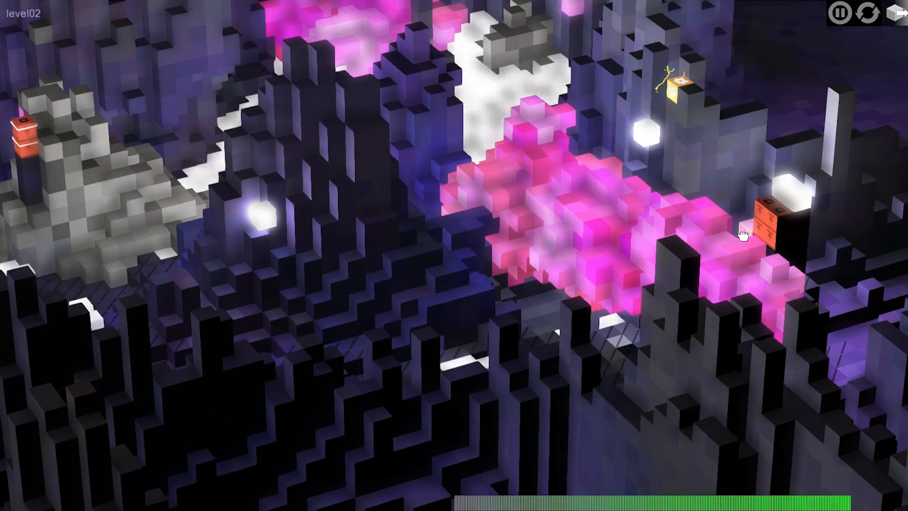
pyautogui.moveTo(731, 282); pyautogui.dragTo(825, 235)
pyautogui.moveTo(227, 128); pyautogui.dragTo(257, 138)
pyautogui.moveTo(309, 41)
pyautogui.mouseDown()
pyautogui.moveTo(306, 89)
pyautogui.moveTo(292, 46)
pyautogui.mouseUp()
pyautogui.moveTo(312, 87); pyautogui.dragTo(116, 140)
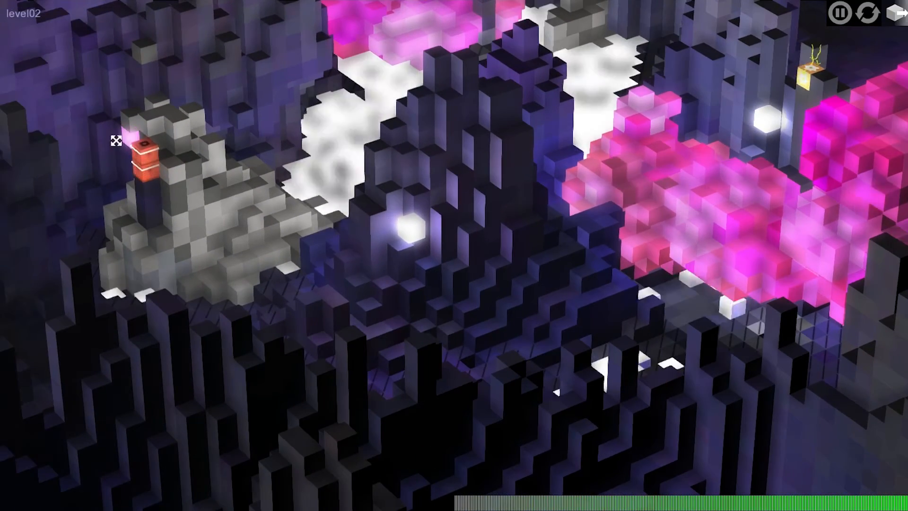
pyautogui.moveTo(871, 300); pyautogui.dragTo(819, 348)
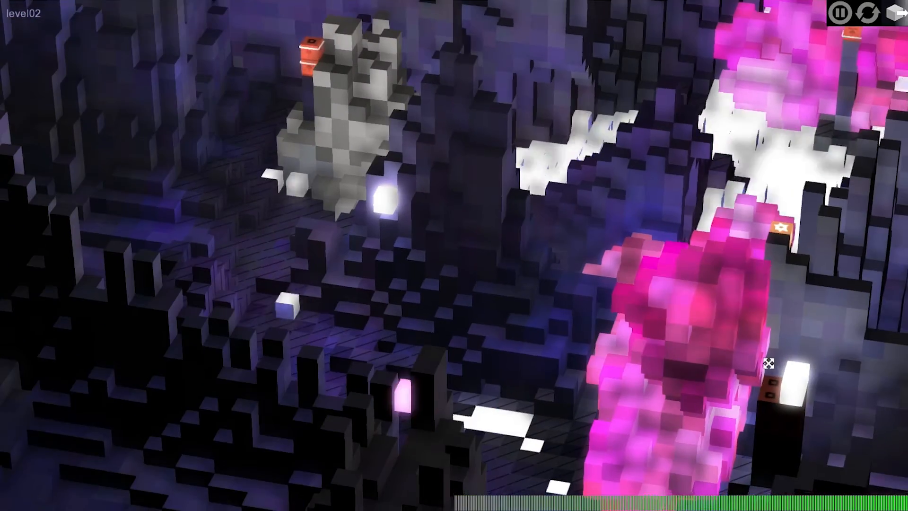
pyautogui.moveTo(768, 365); pyautogui.dragTo(428, 322)
pyautogui.moveTo(333, 309); pyautogui.dragTo(716, 338)
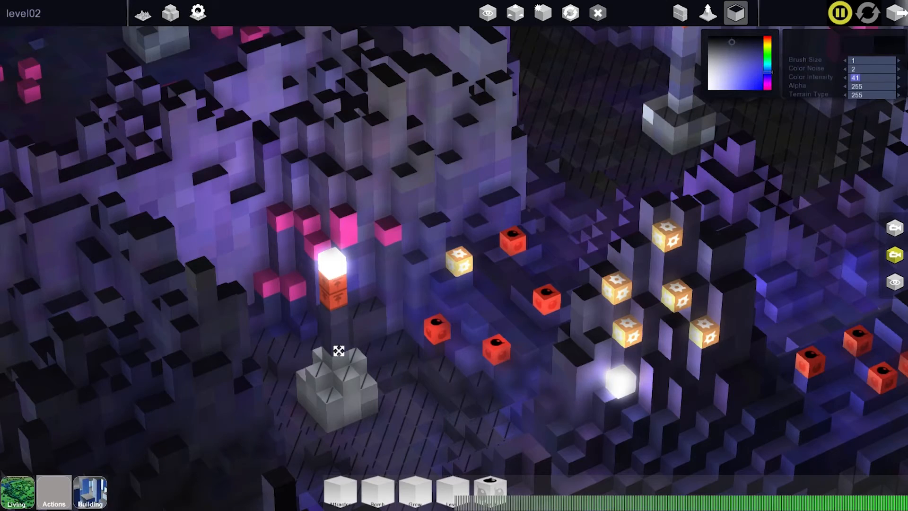
# Build two tall columns topped with Electric Light blocks behind the dark double Gate pillar.
pyautogui.moveTo(339, 350); pyautogui.dragTo(539, 321)
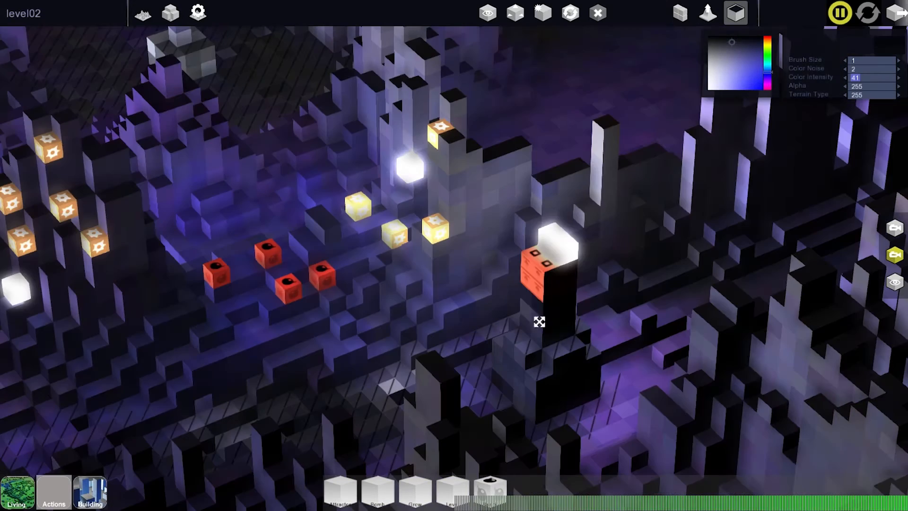
pyautogui.click(514, 17)
pyautogui.moveTo(686, 265); pyautogui.dragTo(373, 408)
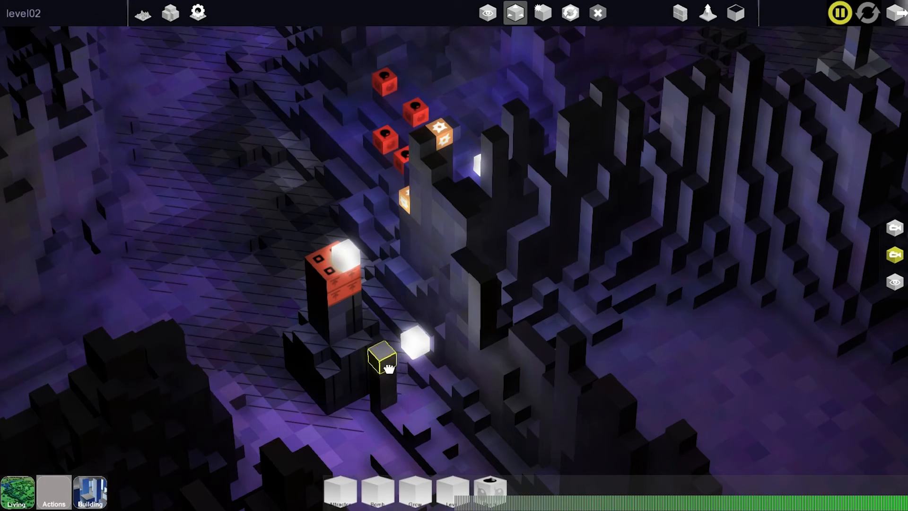
pyautogui.moveTo(481, 337); pyautogui.dragTo(545, 399)
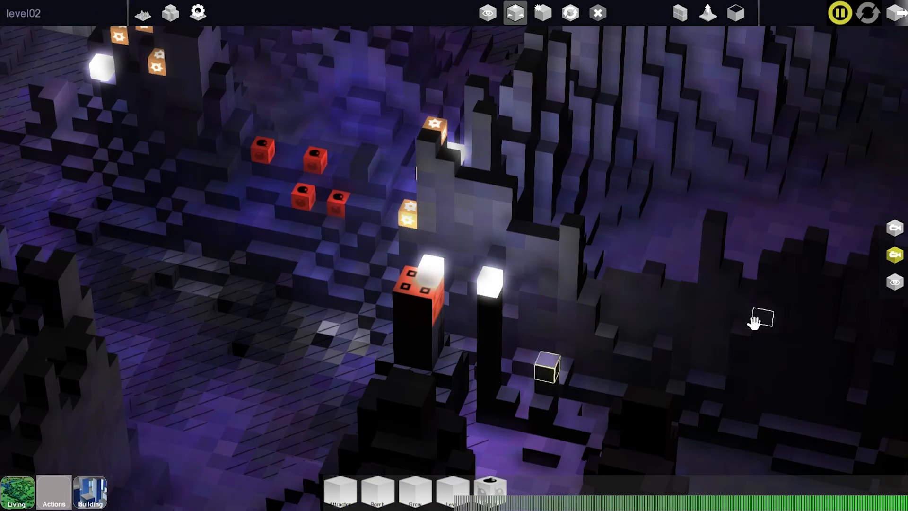
pyautogui.click(551, 320)
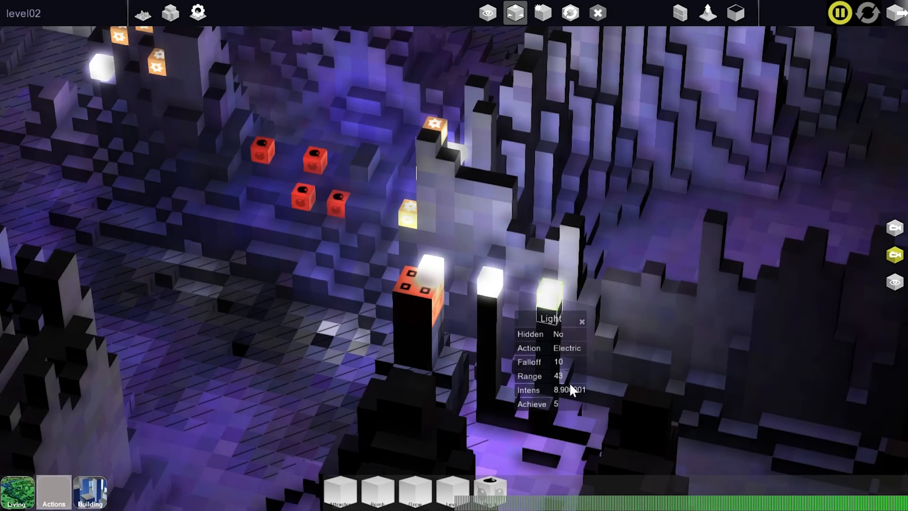
pyautogui.click(492, 285)
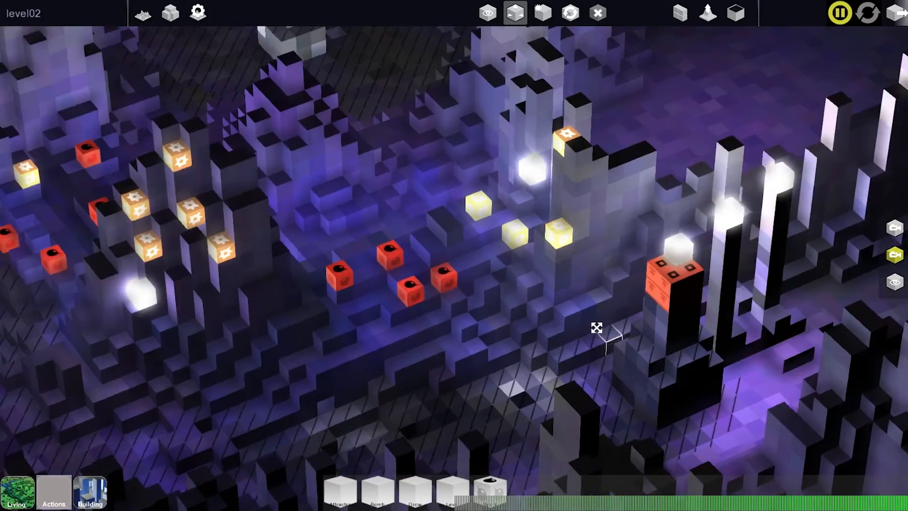
pyautogui.click(675, 244)
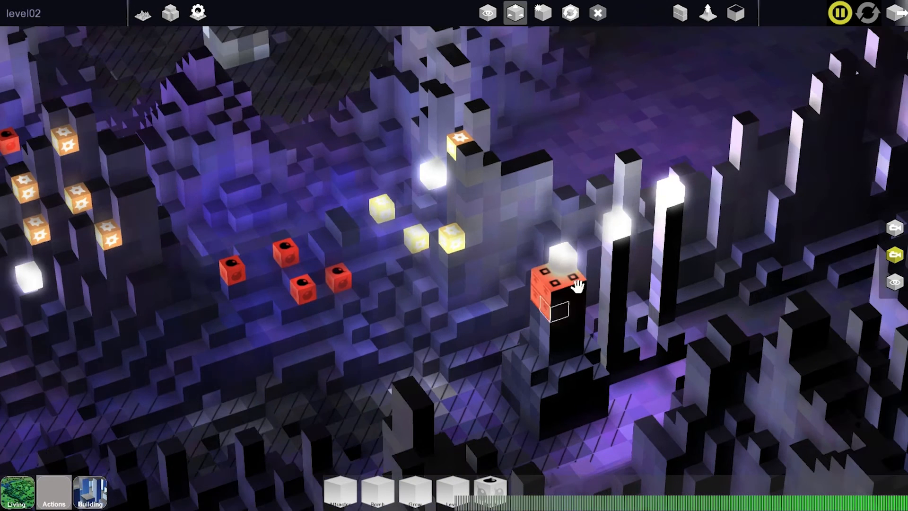
# Sample the Gate blocks' orange and paint the front faces of the two new light columns with it.
pyautogui.press('p')
pyautogui.rightClick(548, 280)
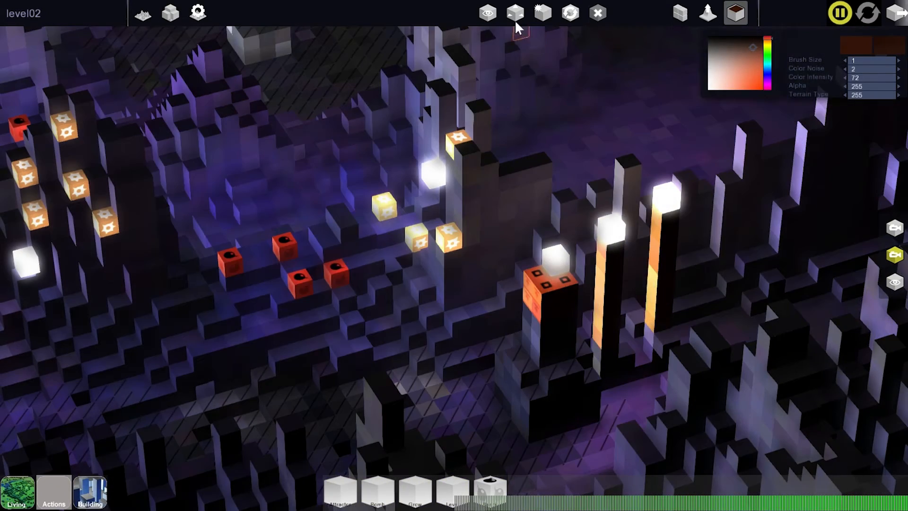
pyautogui.click(515, 14)
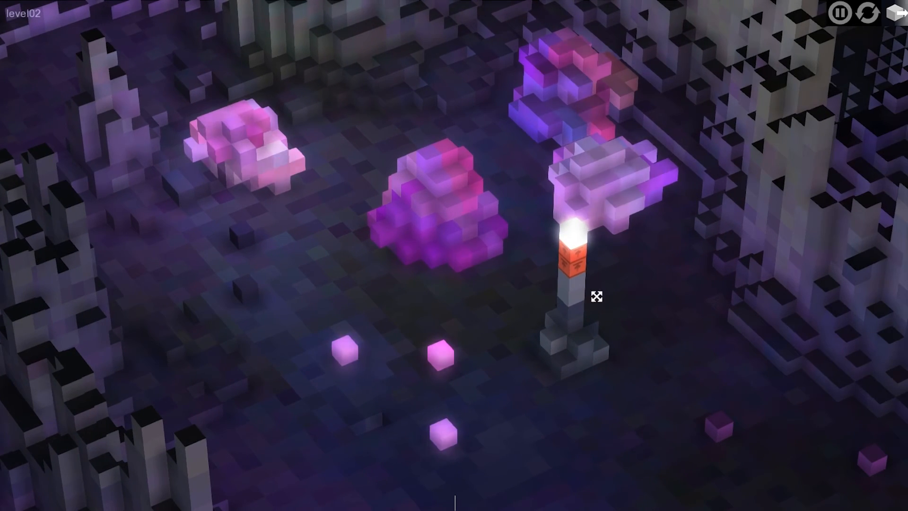
# In a new playtest, use the Grow blocks to spread crystals from the central crystal mound onto the first Gate pillar.
pyautogui.click(443, 358)
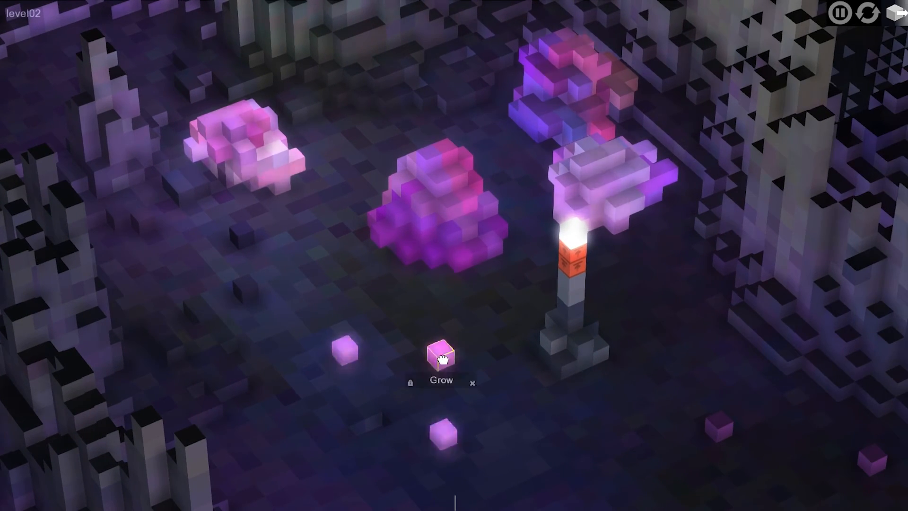
pyautogui.click(467, 205)
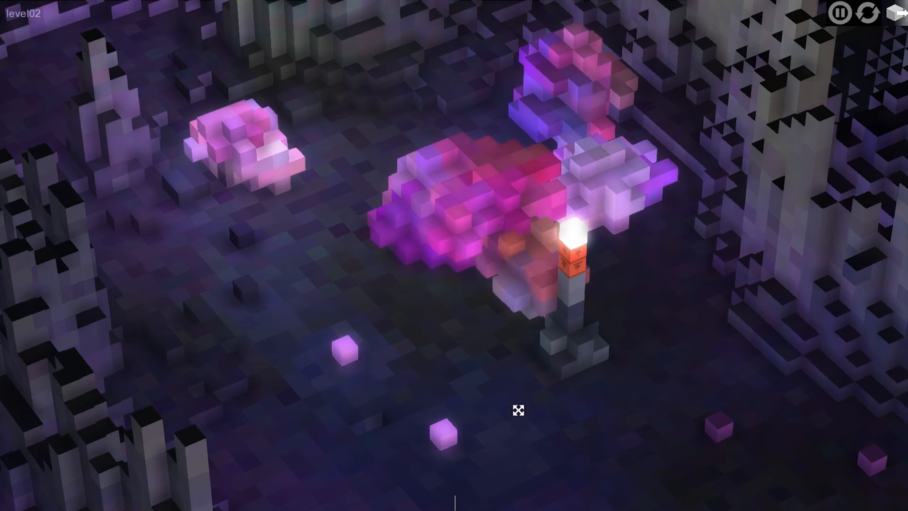
pyautogui.moveTo(447, 426); pyautogui.dragTo(539, 270)
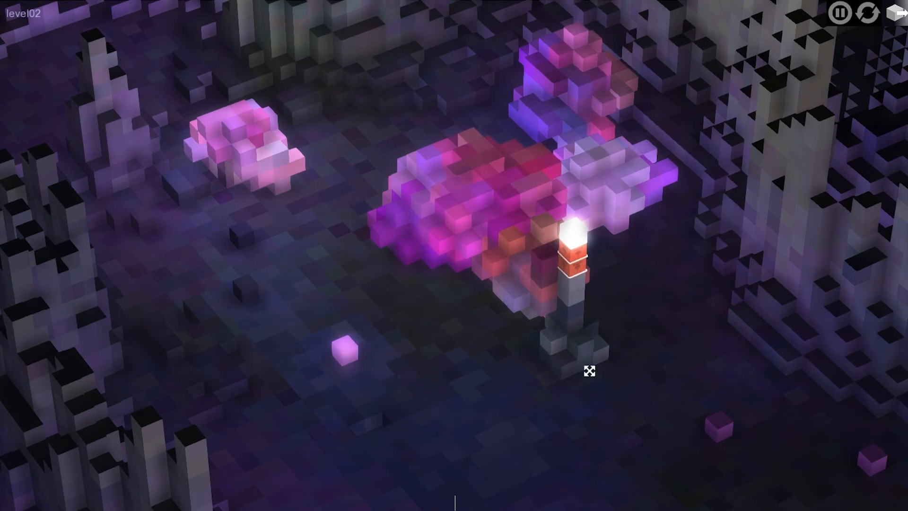
# Grow crystals from the grey mound past the black pillar, over the next Gate pillar and up to the cliff Gate.
pyautogui.moveTo(580, 416); pyautogui.dragTo(308, 225)
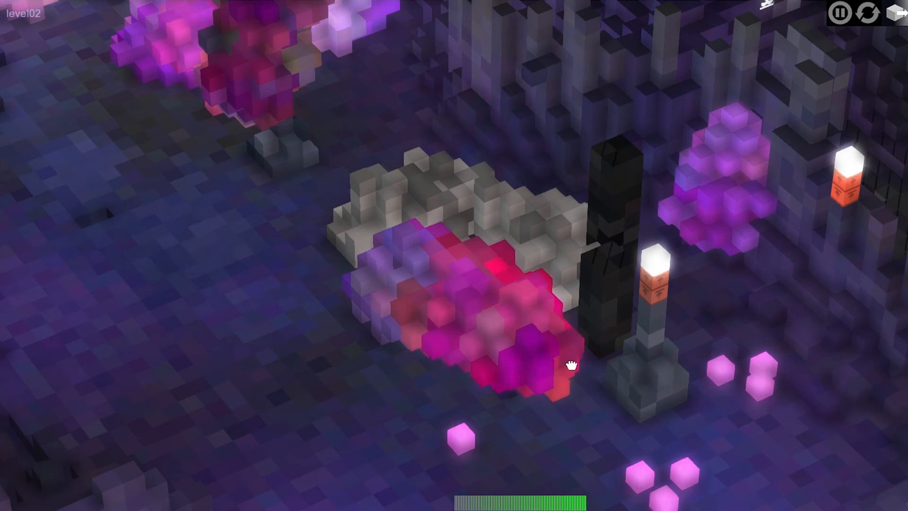
pyautogui.moveTo(448, 444); pyautogui.dragTo(349, 429, button='middle')
pyautogui.moveTo(430, 395); pyautogui.dragTo(346, 413, button='right')
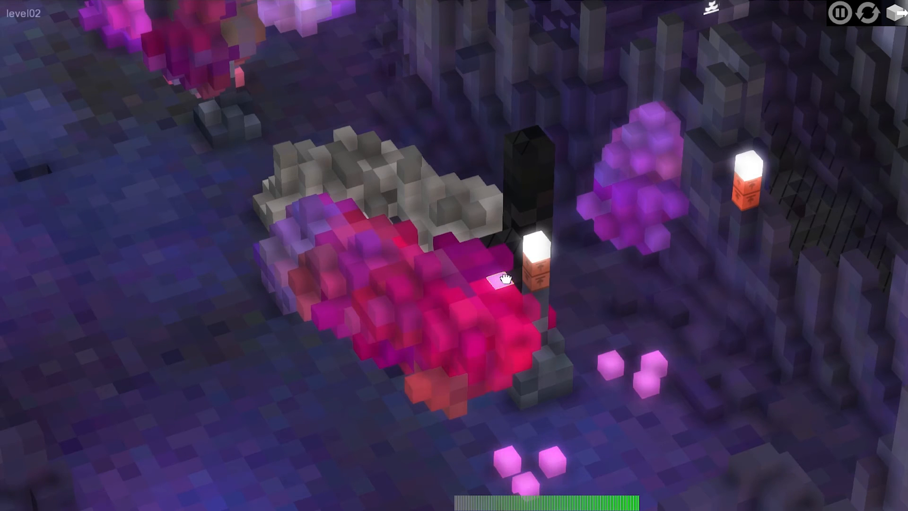
pyautogui.moveTo(586, 391); pyautogui.dragTo(436, 320, button='middle')
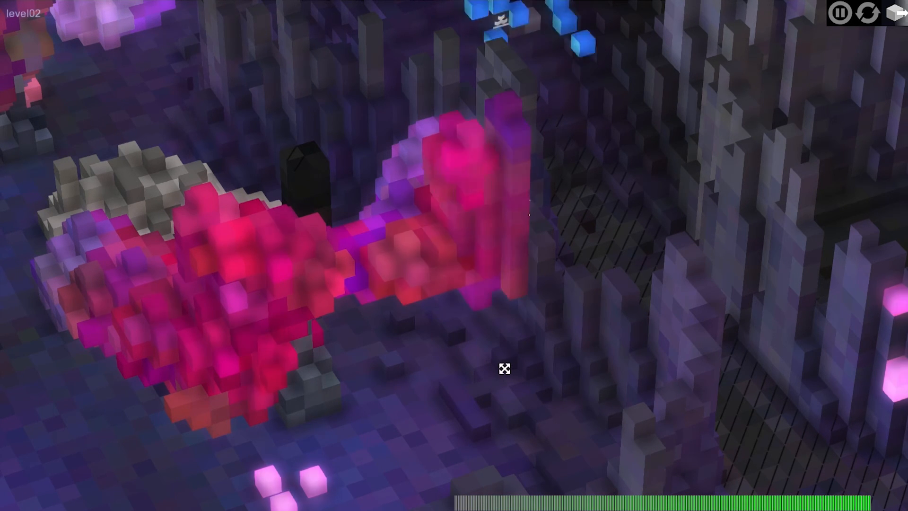
# Use the Bomb and Spark blocks near the single Gate pillar to blast a channel from the lake toward its basin.
pyautogui.moveTo(505, 368); pyautogui.dragTo(648, 222, button='middle')
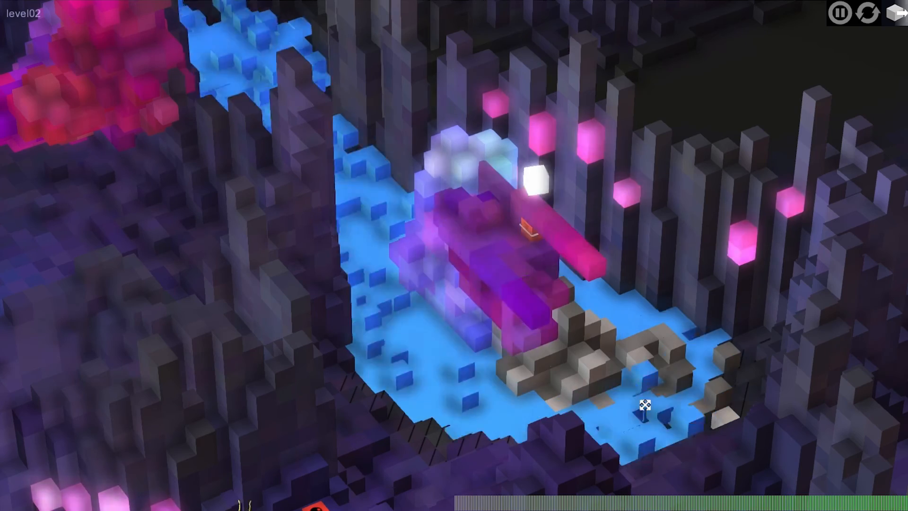
pyautogui.moveTo(633, 445); pyautogui.dragTo(720, 268)
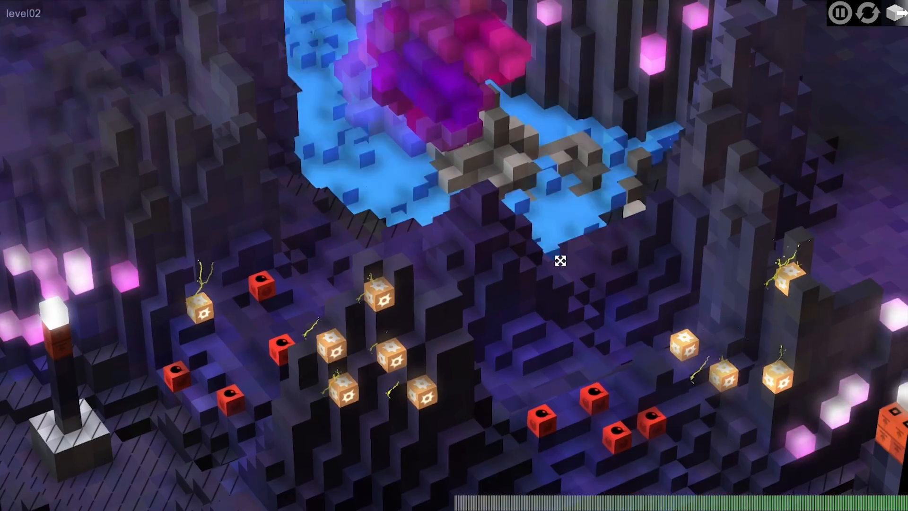
pyautogui.moveTo(369, 341); pyautogui.dragTo(420, 297)
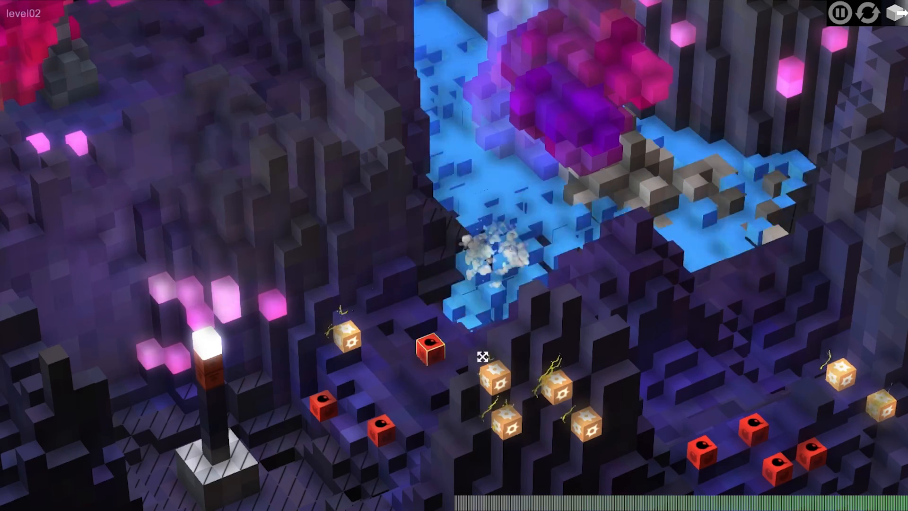
pyautogui.moveTo(452, 407); pyautogui.dragTo(479, 367)
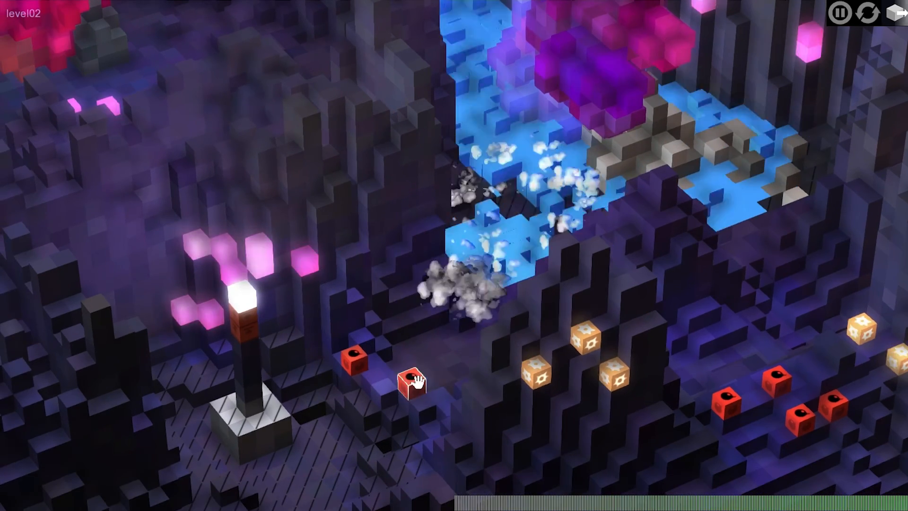
pyautogui.click(541, 375)
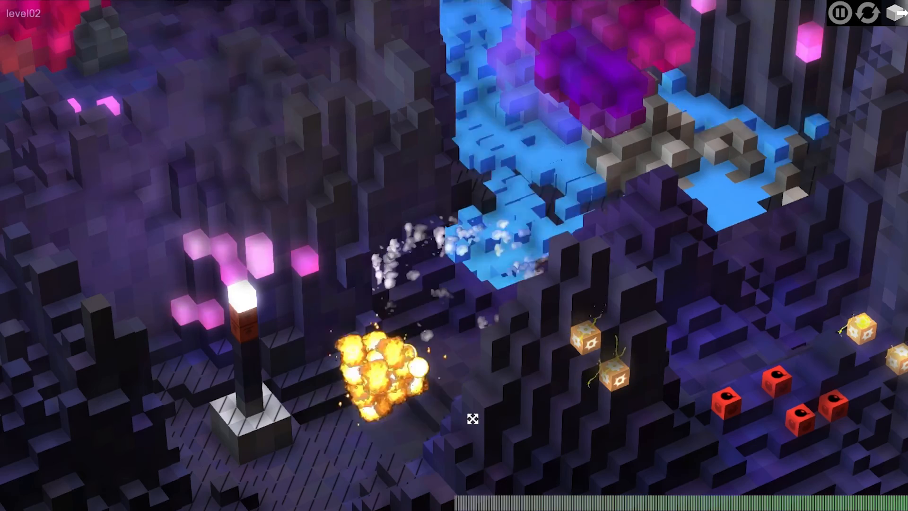
# Place another Bomb block at the new channel's water edge and detonate it with a Spark block to extend the channel.
pyautogui.moveTo(354, 361); pyautogui.dragTo(480, 283)
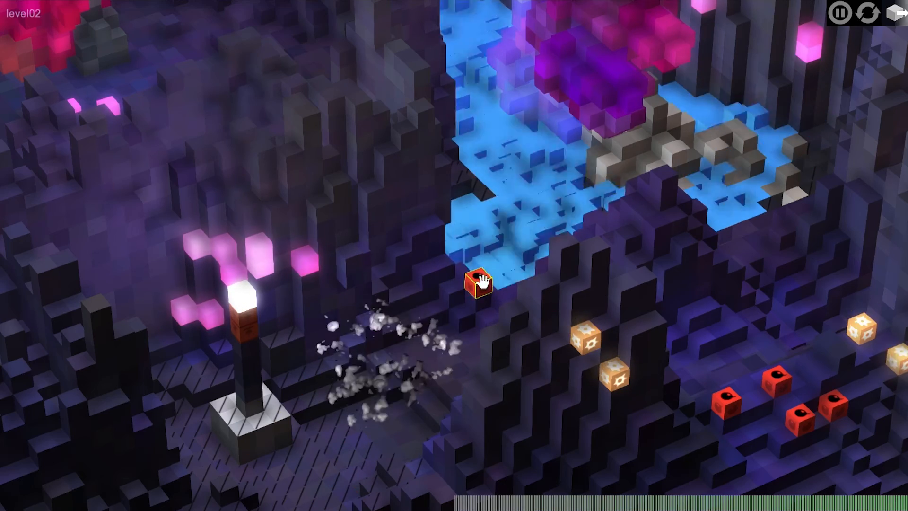
pyautogui.moveTo(588, 340); pyautogui.dragTo(480, 272)
pyautogui.click(480, 273)
pyautogui.moveTo(489, 367); pyautogui.dragTo(559, 324)
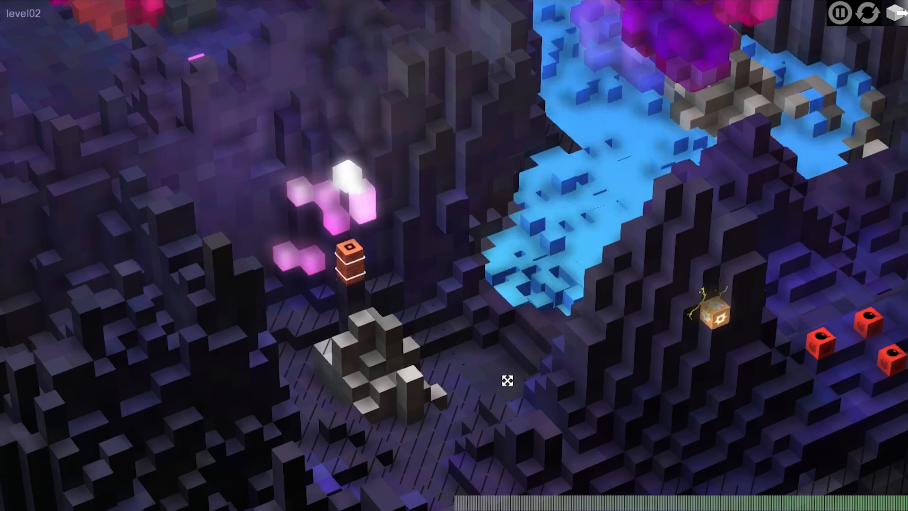
# Place a Bomb block on the lake shore below the beige rocks and set it off with a Spark block.
pyautogui.moveTo(514, 353); pyautogui.dragTo(442, 391)
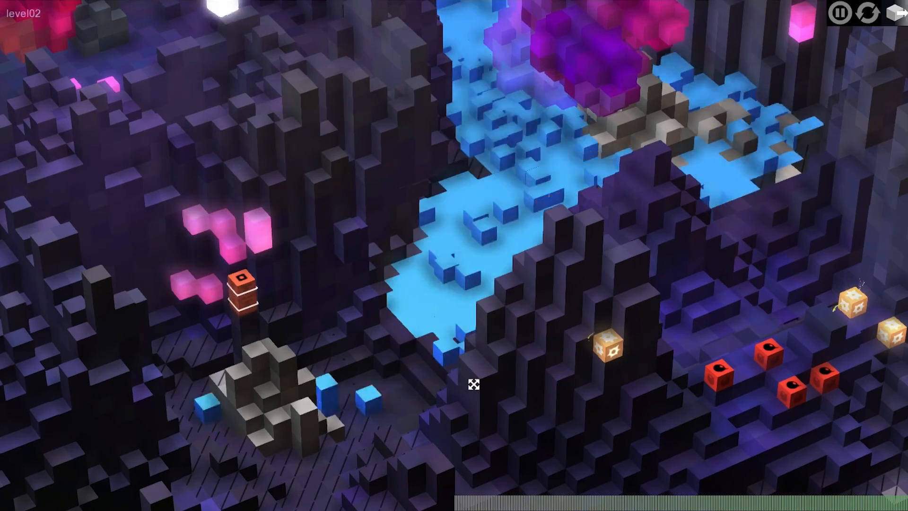
pyautogui.moveTo(504, 377); pyautogui.dragTo(335, 381)
pyautogui.moveTo(595, 352); pyautogui.dragTo(597, 215)
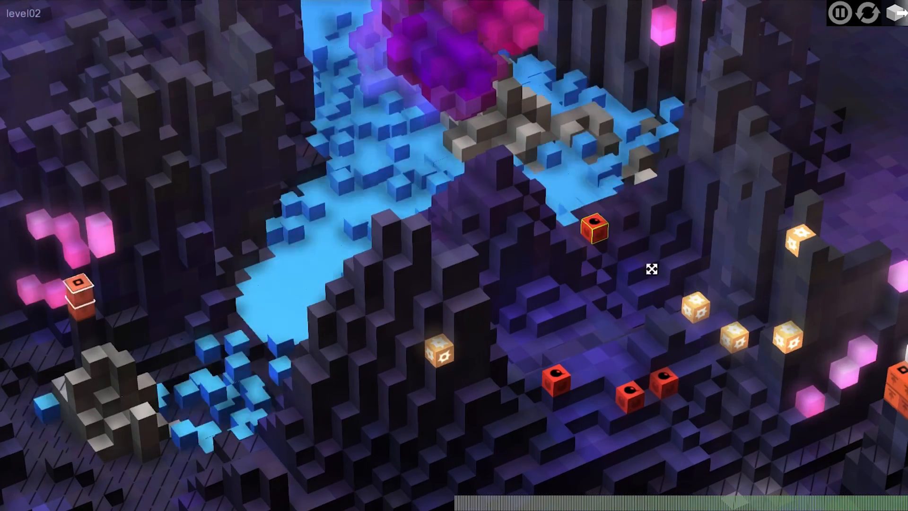
pyautogui.moveTo(692, 304); pyautogui.dragTo(595, 217)
pyautogui.moveTo(644, 324); pyautogui.dragTo(462, 324)
# Blast the channel below the beige rocks further toward the double Gate pillar using the remaining nearby Bomb and Spark blocks.
pyautogui.moveTo(538, 352); pyautogui.dragTo(529, 380)
pyautogui.moveTo(472, 421); pyautogui.dragTo(493, 336)
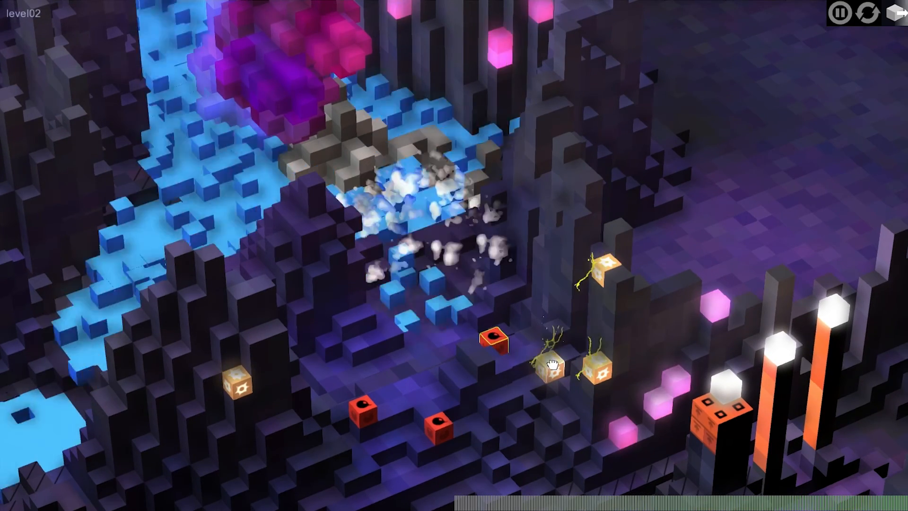
pyautogui.moveTo(449, 419); pyautogui.dragTo(435, 226)
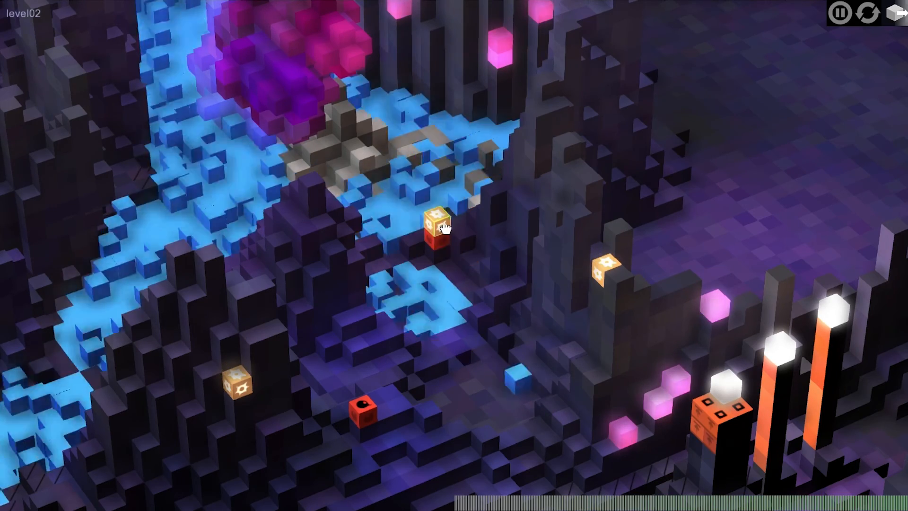
pyautogui.moveTo(364, 409); pyautogui.dragTo(476, 328)
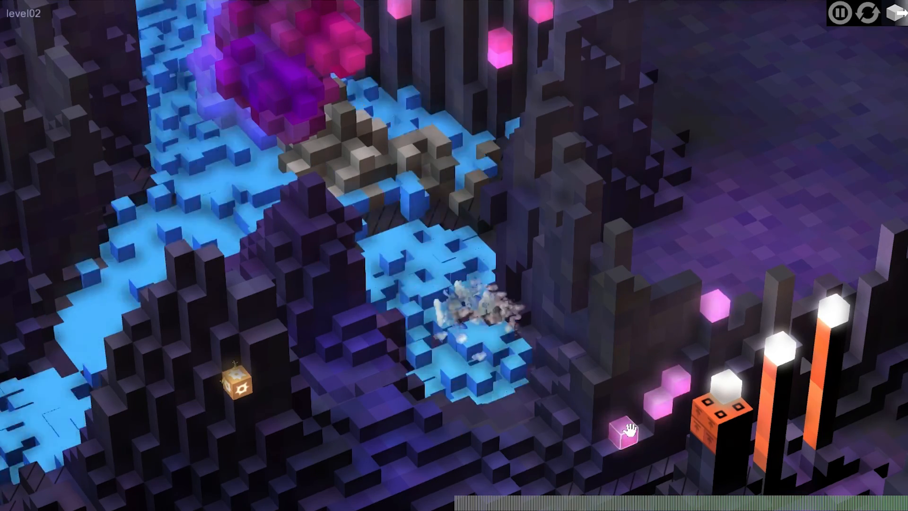
# Place the four Grow blocks from the new pool's edge to the double Gate pillar to grow a continuous mound up to it.
pyautogui.moveTo(604, 432); pyautogui.dragTo(525, 349)
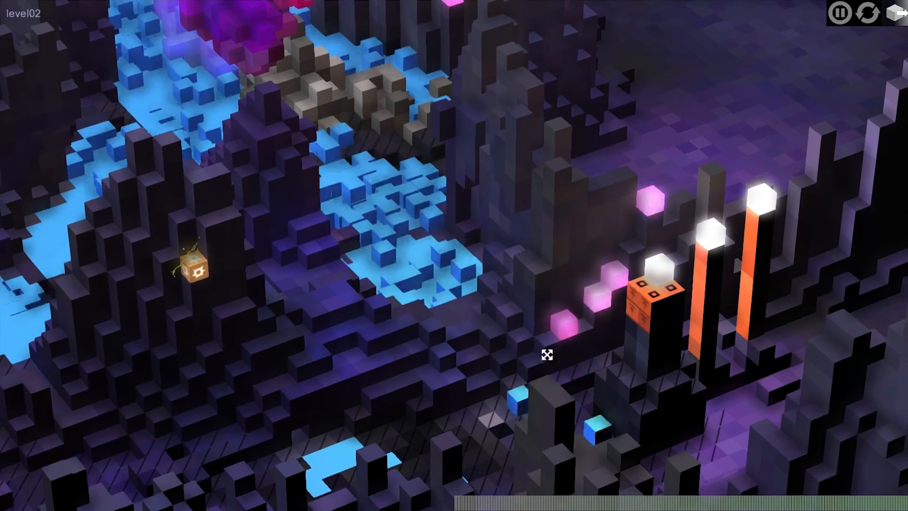
pyautogui.moveTo(562, 321)
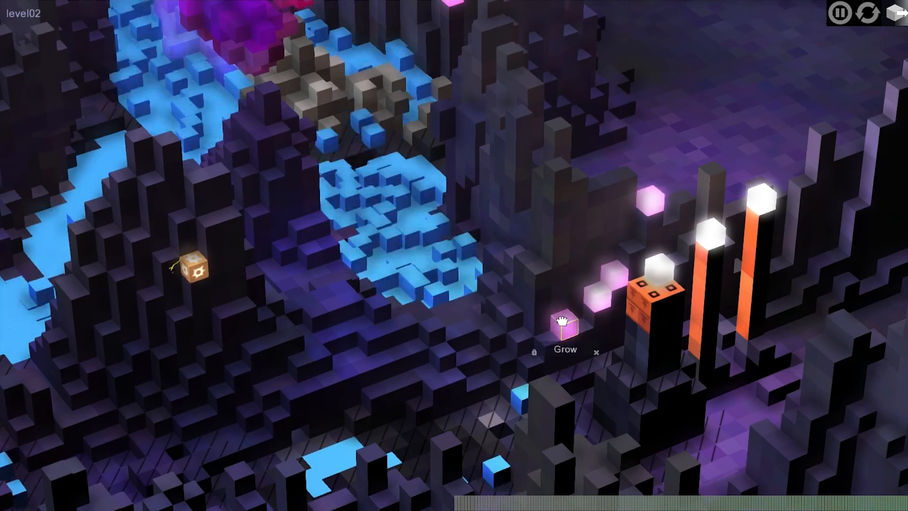
pyautogui.moveTo(562, 321); pyautogui.dragTo(448, 269)
pyautogui.moveTo(595, 294); pyautogui.dragTo(473, 244)
pyautogui.moveTo(619, 275); pyautogui.dragTo(519, 296)
pyautogui.moveTo(643, 220); pyautogui.dragTo(629, 312)
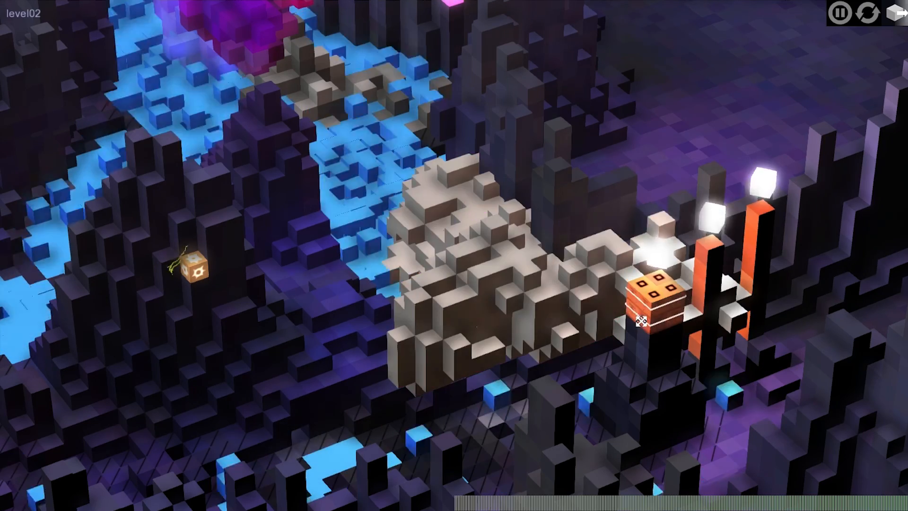